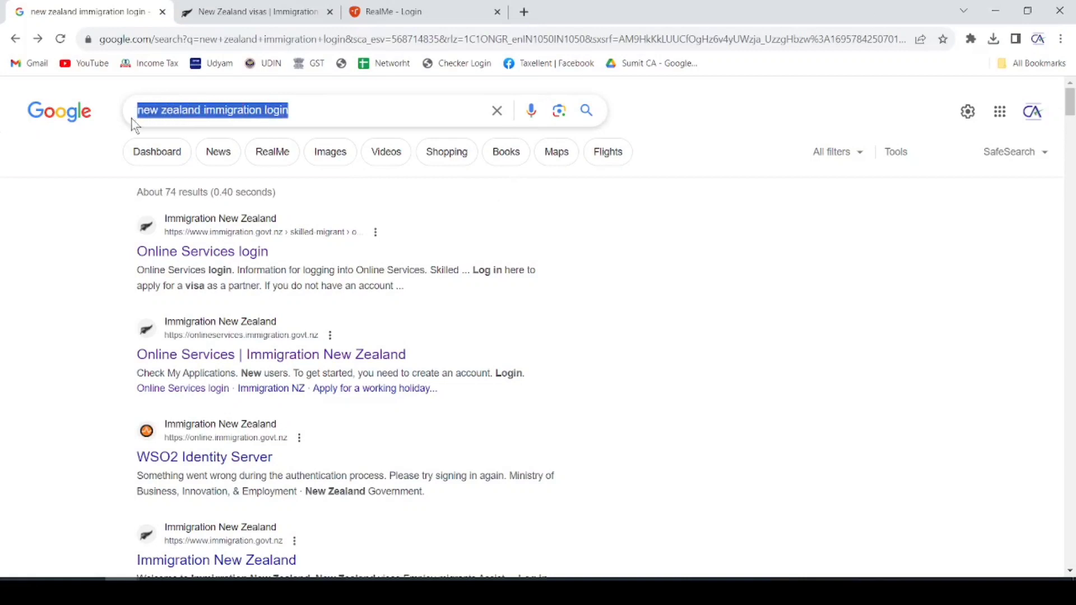
- Open the Online Services login page and briefly view the LOG IN systems overlay
{"action": "left_click", "coordinate": [225, 253]}
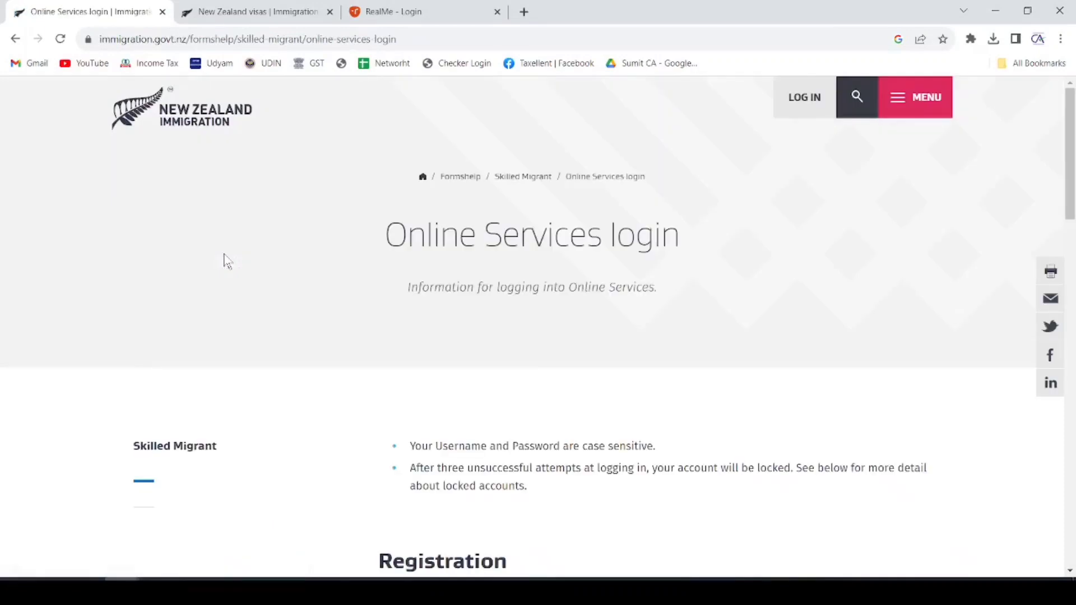
{"action": "scroll", "coordinate": [668, 217], "scroll_direction": "down", "scroll_amount": 12}
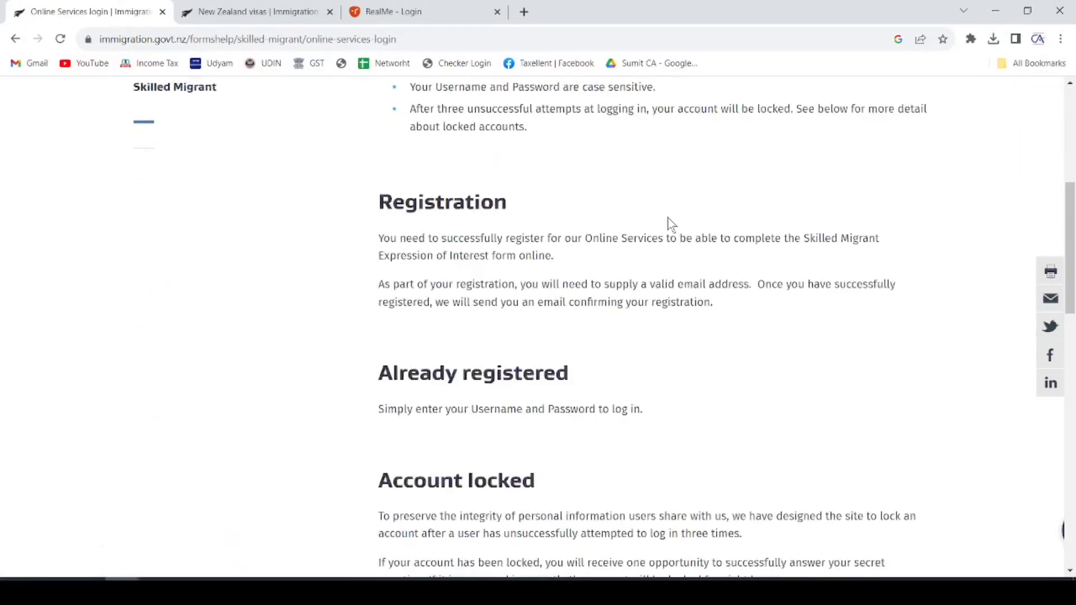
{"action": "scroll", "coordinate": [672, 224], "scroll_direction": "up", "scroll_amount": 7}
{"action": "scroll", "coordinate": [672, 224], "scroll_direction": "up", "scroll_amount": 5}
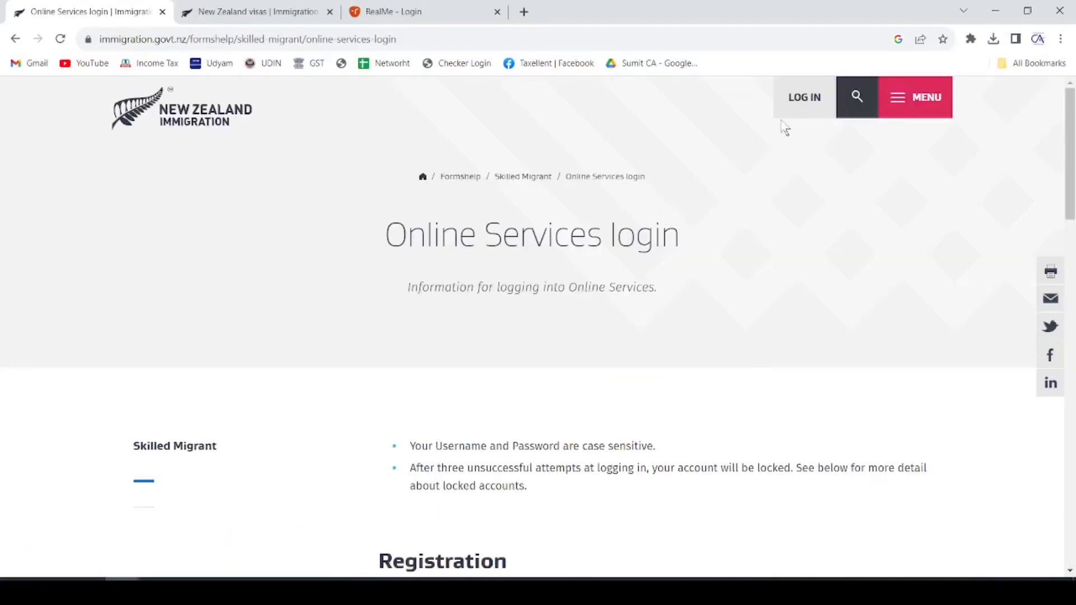
{"action": "left_click", "coordinate": [805, 99]}
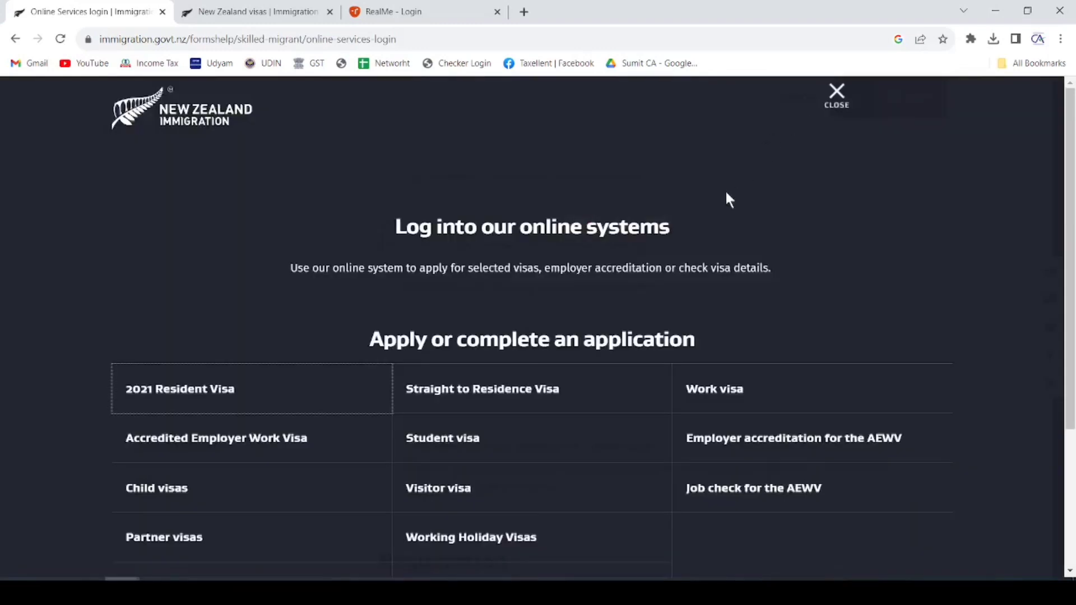
{"action": "left_click", "coordinate": [837, 93]}
- Type 'visi' into the footer visa search to list visitor visa suggestions
{"action": "scroll", "coordinate": [734, 231], "scroll_direction": "down", "scroll_amount": 20}
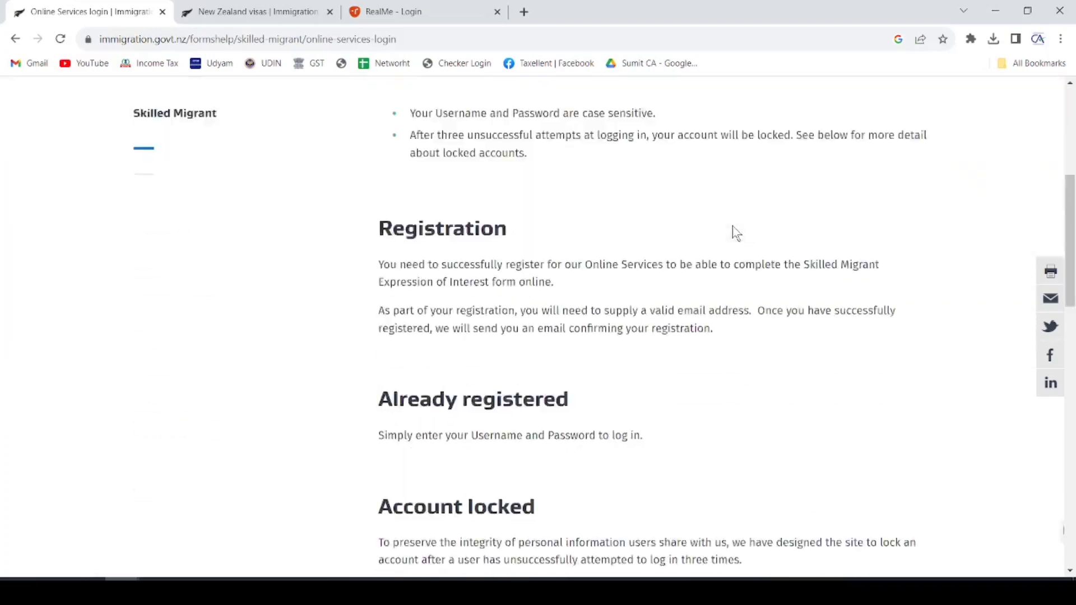
{"action": "scroll", "coordinate": [731, 225], "scroll_direction": "up", "scroll_amount": 2}
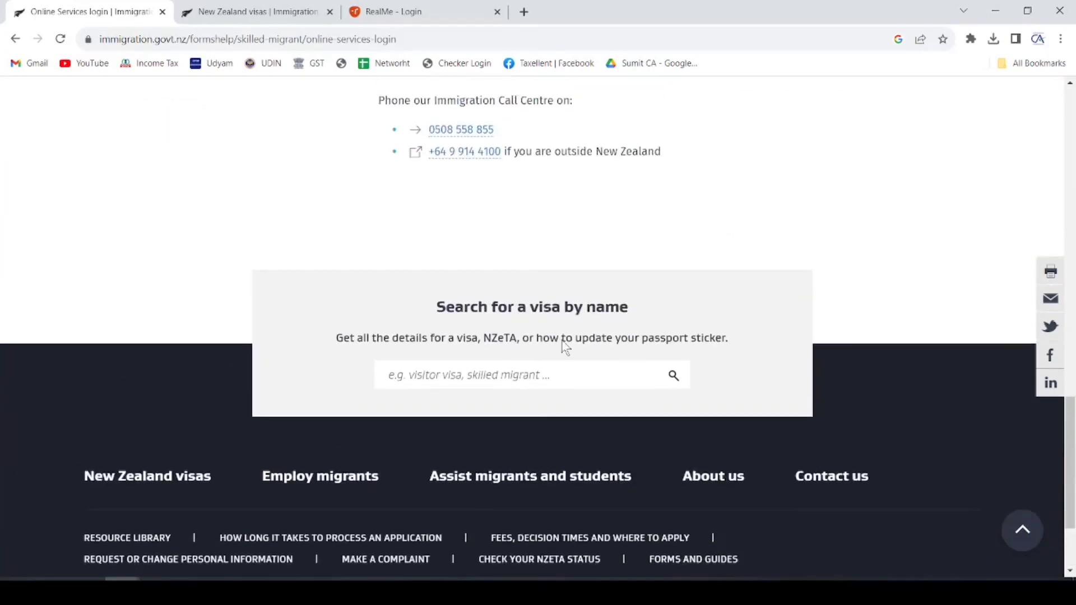
{"action": "left_click", "coordinate": [521, 375]}
{"action": "type", "text": "visi"}
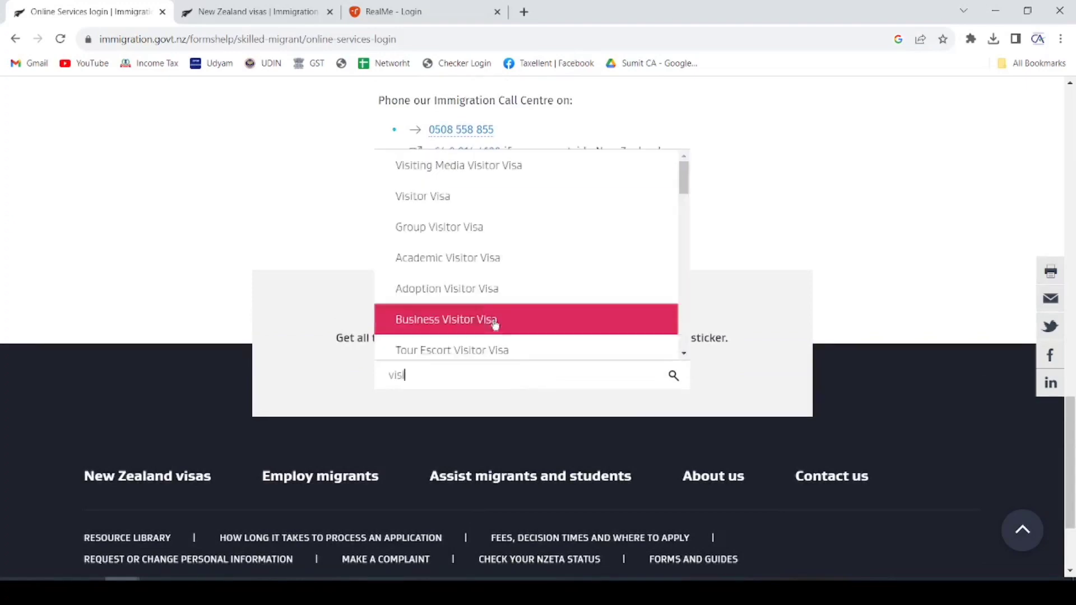
- Open Visitor Visa, note its length of stay, NZD $211 cost and 38-weekday processing, and apply online
{"action": "left_click", "coordinate": [461, 197]}
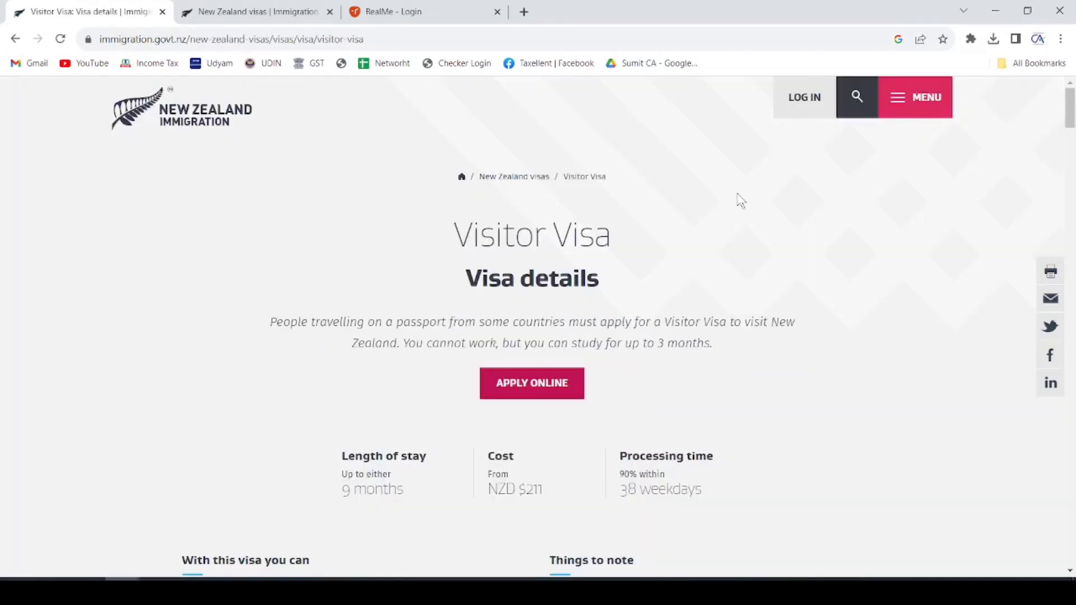
{"action": "scroll", "coordinate": [647, 331], "scroll_direction": "down", "scroll_amount": 5}
{"action": "scroll", "coordinate": [644, 332], "scroll_direction": "up", "scroll_amount": 3}
{"action": "left_click_drag", "start_coordinate": [342, 317], "coordinate": [413, 322]}
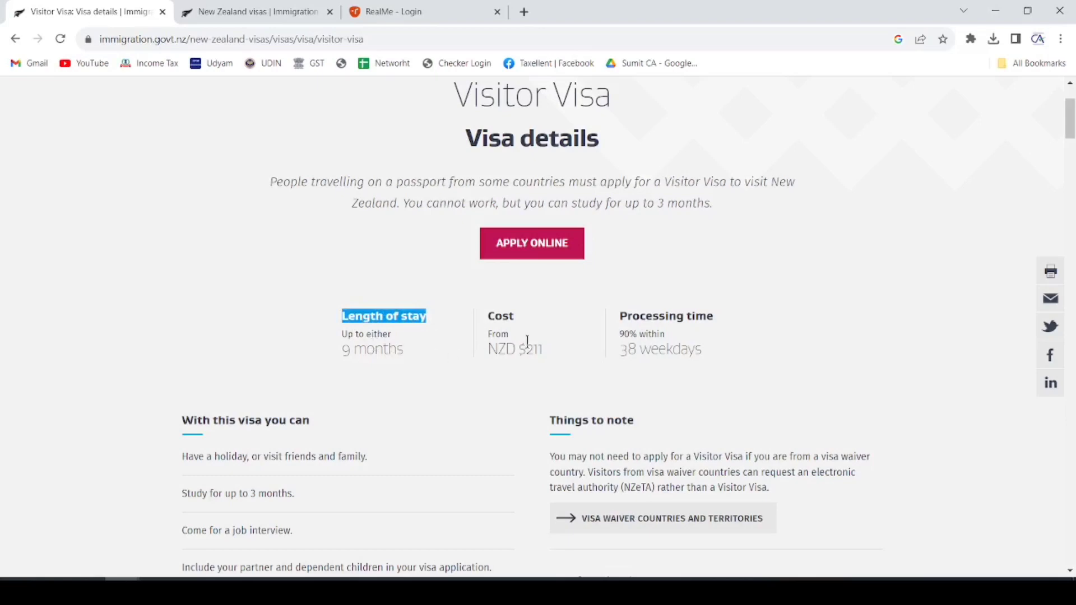
{"action": "left_click_drag", "start_coordinate": [525, 349], "coordinate": [546, 350]}
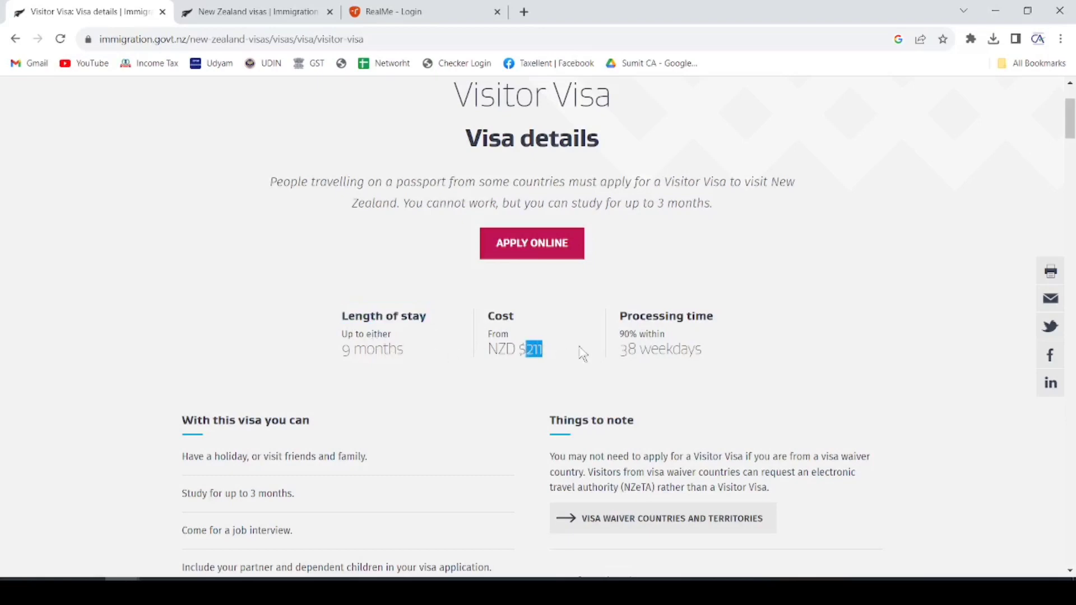
{"action": "left_click_drag", "start_coordinate": [616, 349], "coordinate": [708, 351]}
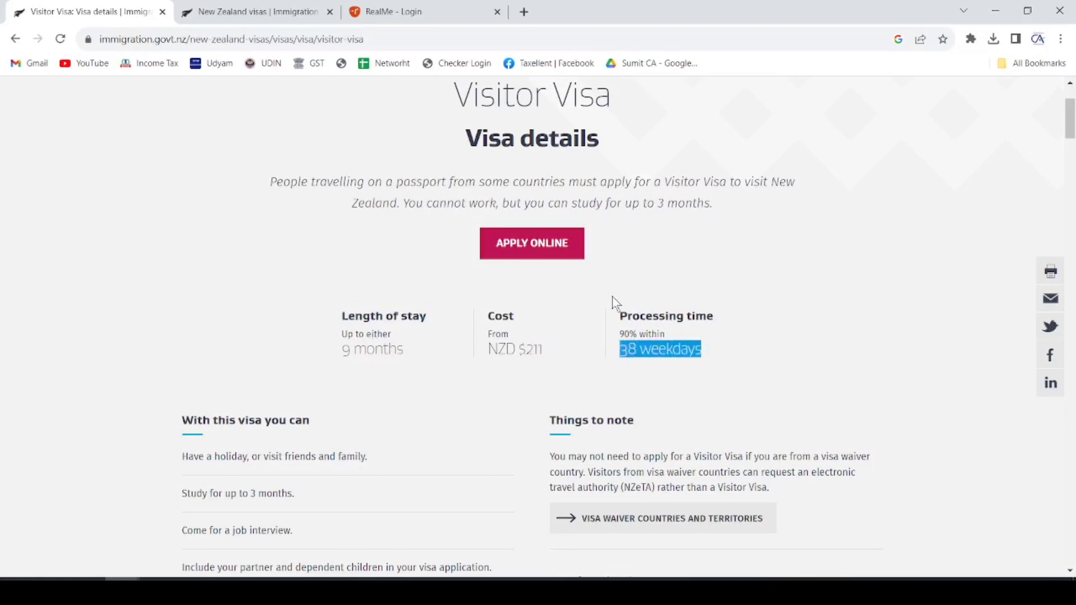
{"action": "left_click", "coordinate": [543, 249]}
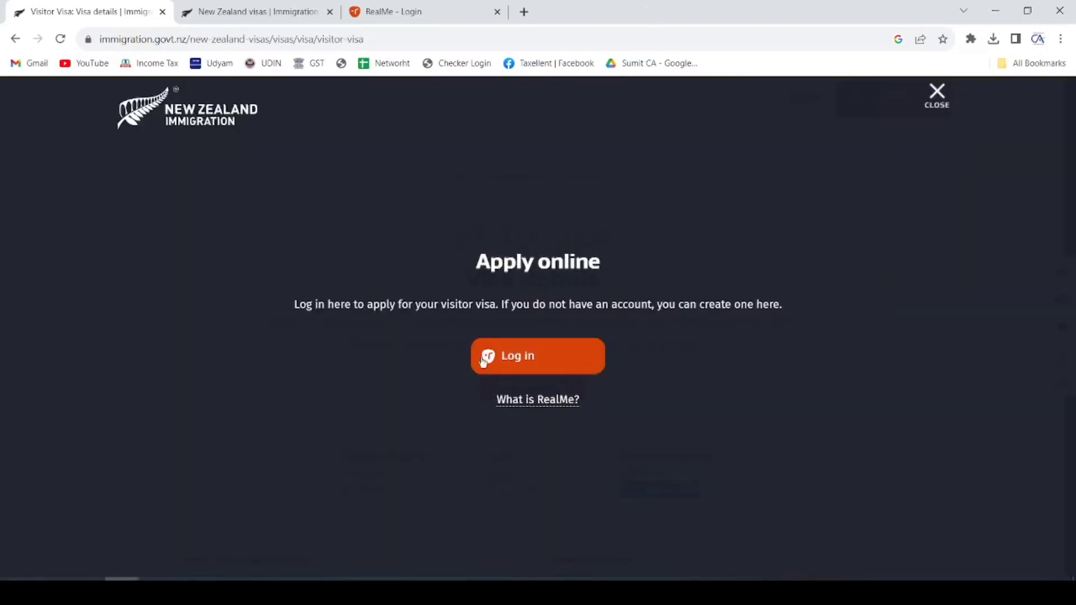
- Go to the RealMe login, look over Username and Password, and choose Create a RealMe login
{"action": "left_click", "coordinate": [532, 364]}
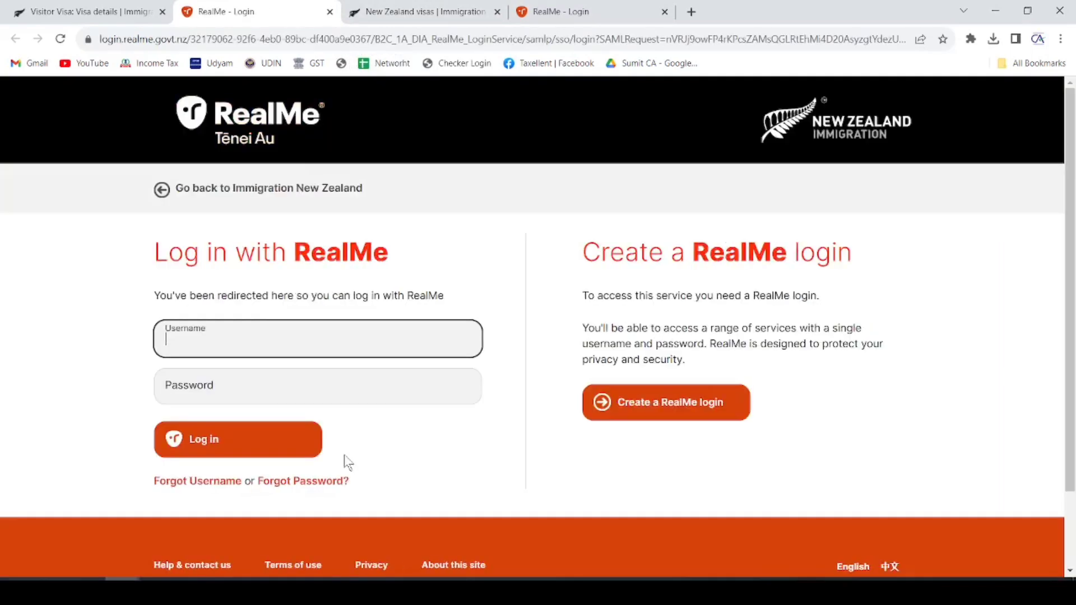
{"action": "left_click", "coordinate": [250, 111]}
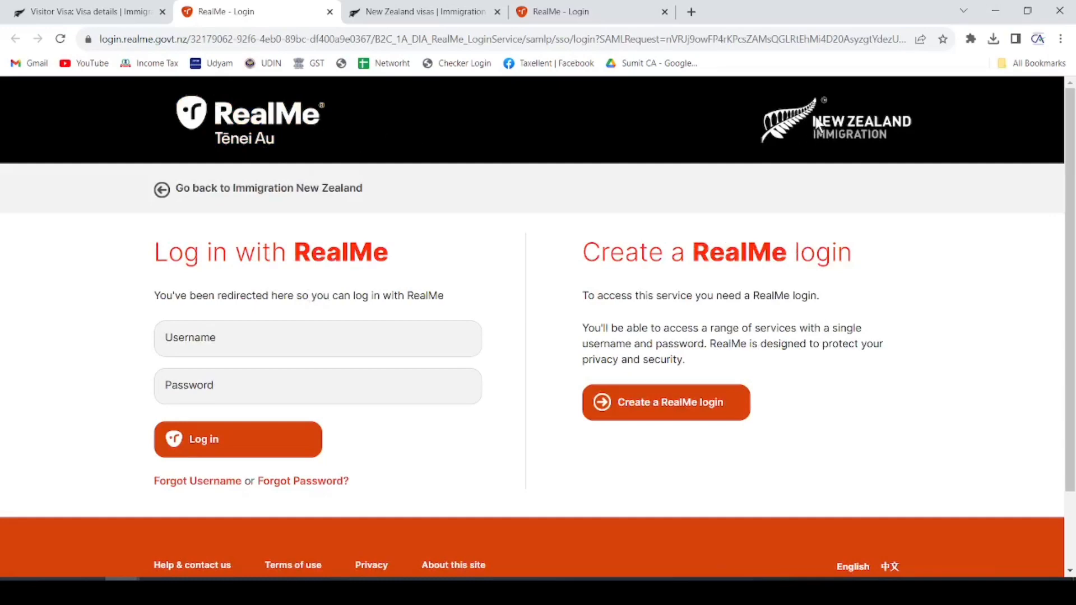
{"action": "left_click", "coordinate": [205, 376]}
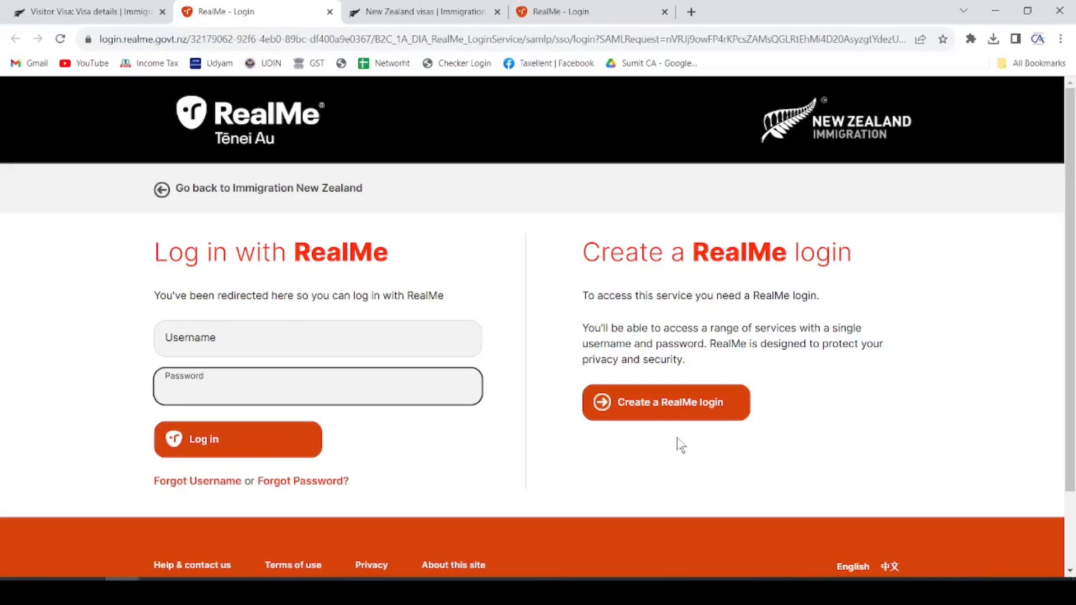
{"action": "left_click", "coordinate": [677, 407]}
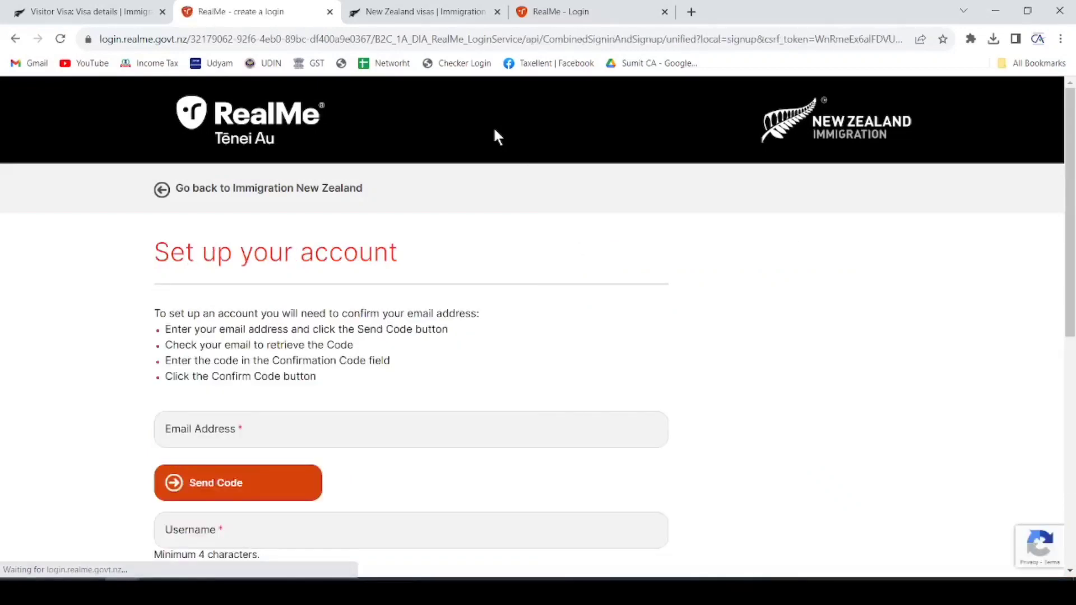
- Fill in the saved email address, send the RealMe confirmation code, and switch to Gmail
{"action": "scroll", "coordinate": [420, 137], "scroll_direction": "down", "scroll_amount": 3}
{"action": "left_click", "coordinate": [305, 218]}
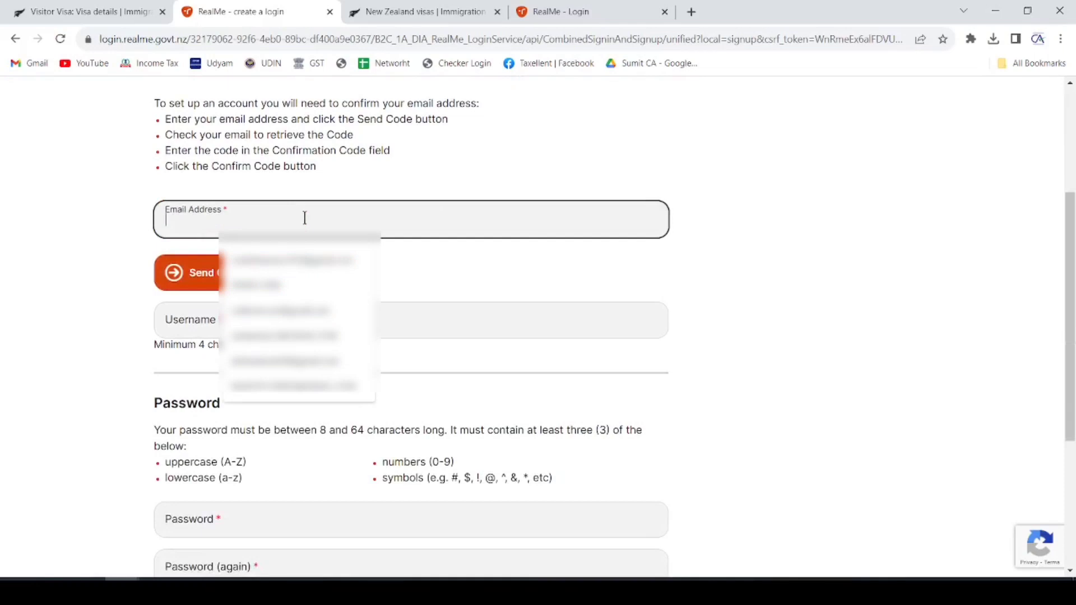
{"action": "left_click", "coordinate": [291, 259]}
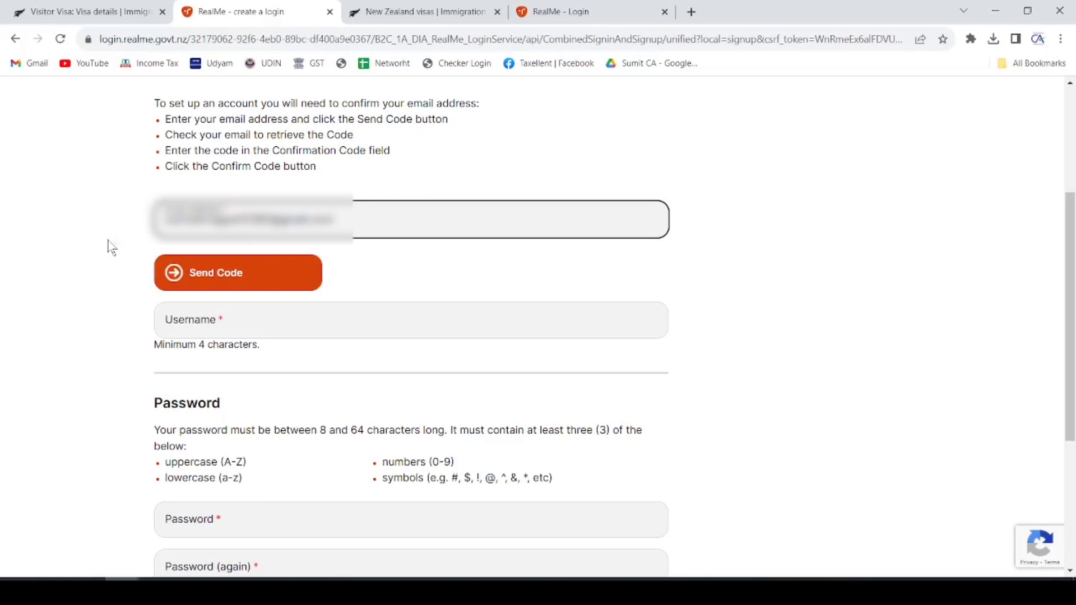
{"action": "left_click", "coordinate": [213, 273]}
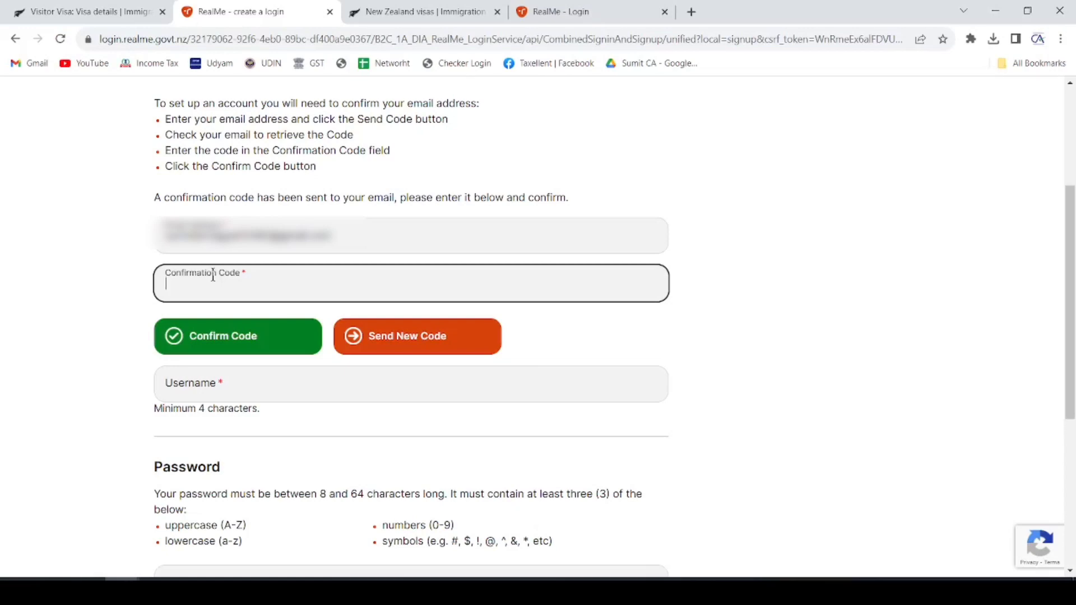
{"action": "key", "text": "alt+Tab"}
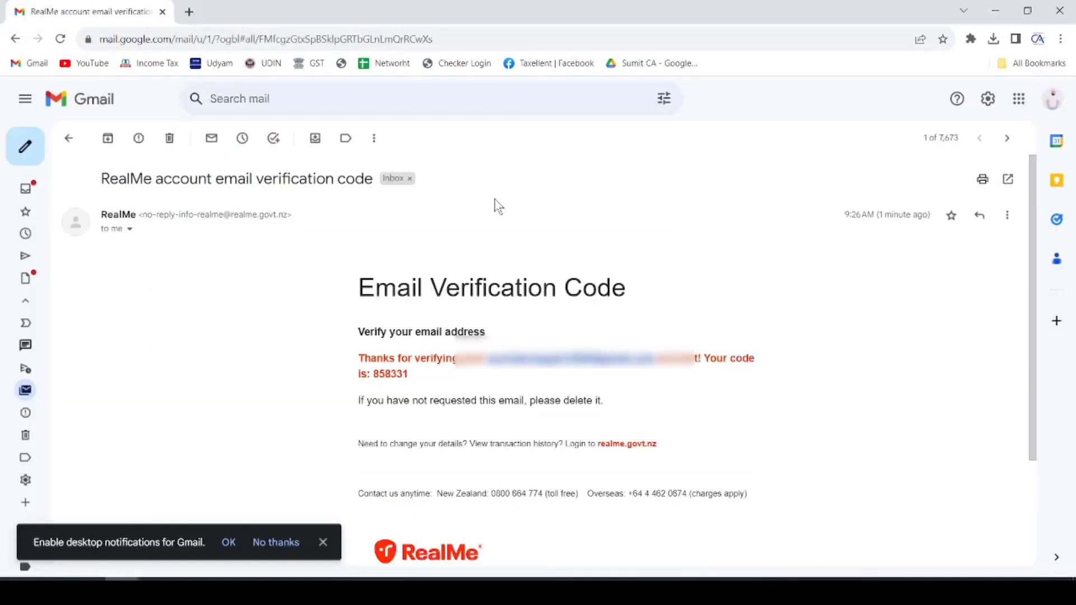
- Select the six-digit code in the RealMe email and return to the RealMe window
{"action": "left_click_drag", "start_coordinate": [357, 286], "coordinate": [693, 285]}
{"action": "double_click", "coordinate": [392, 373]}
{"action": "key", "text": "ctrl+c"}
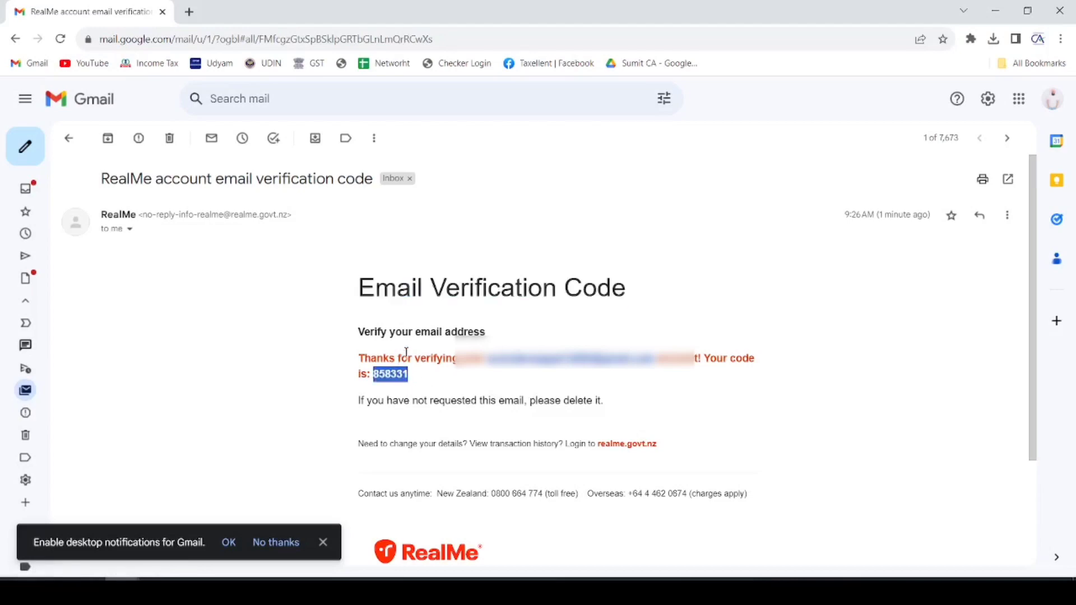
{"action": "left_click", "coordinate": [122, 590]}
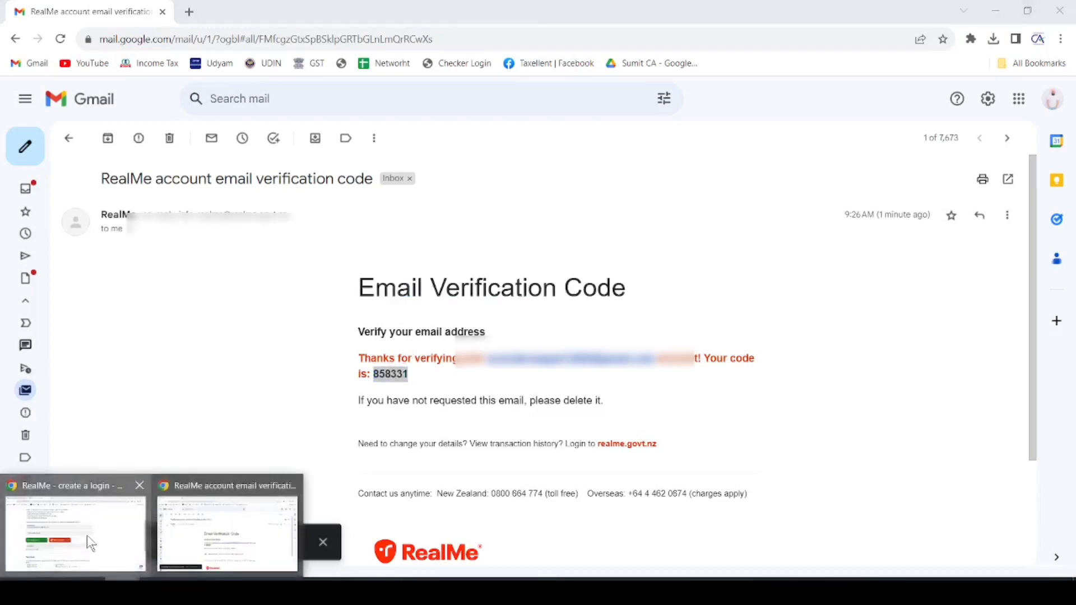
{"action": "left_click", "coordinate": [86, 535]}
- Paste the code to confirm the email, then set a username and password and continue
{"action": "key", "text": "ctrl+v"}
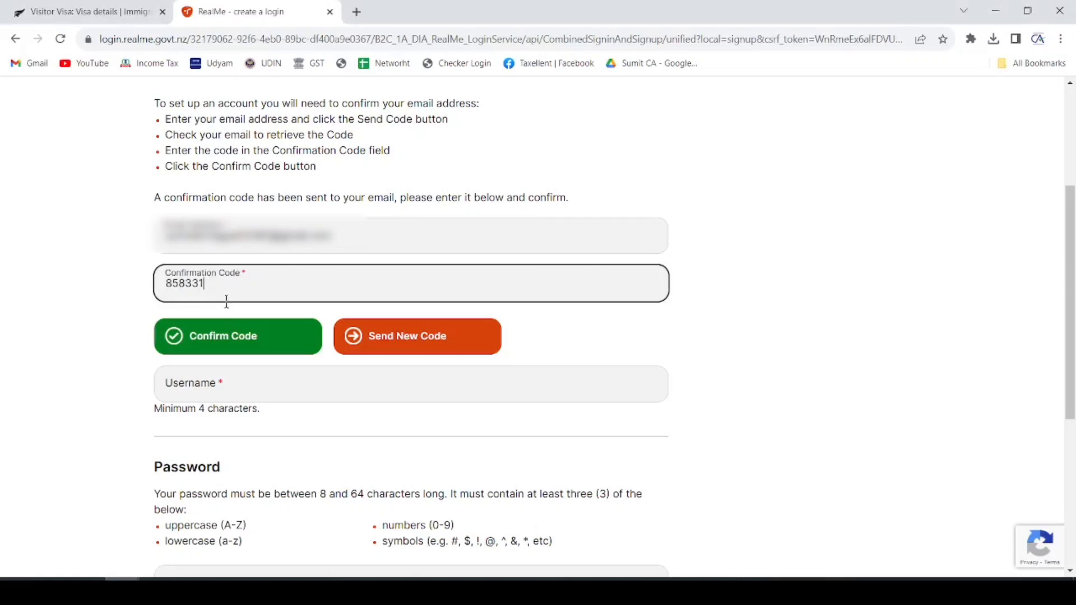
{"action": "left_click", "coordinate": [223, 337]}
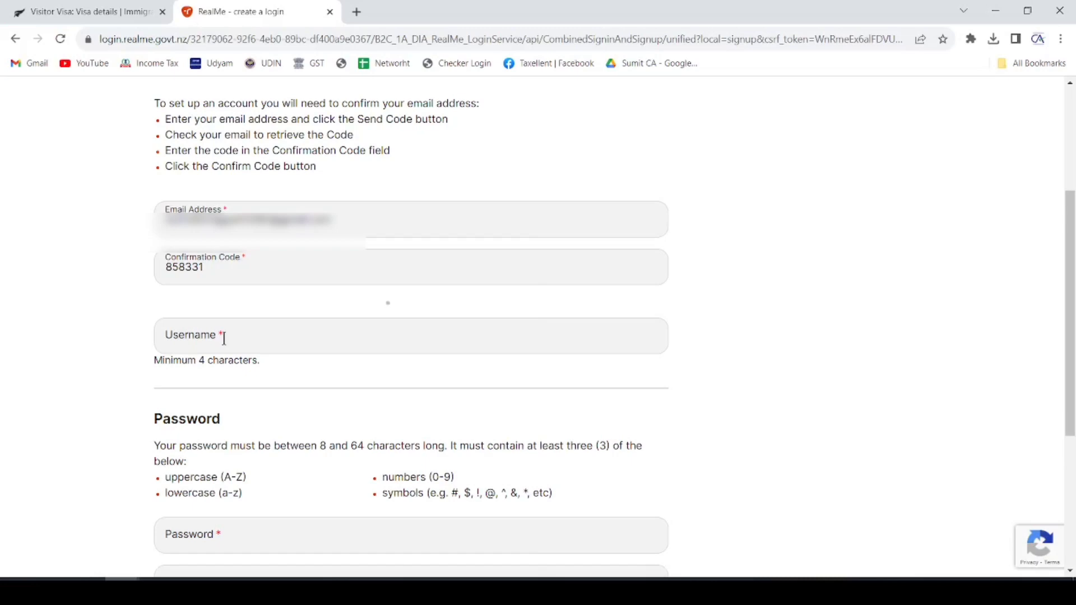
{"action": "scroll", "coordinate": [223, 338], "scroll_direction": "down", "scroll_amount": 4}
{"action": "left_click", "coordinate": [241, 106]}
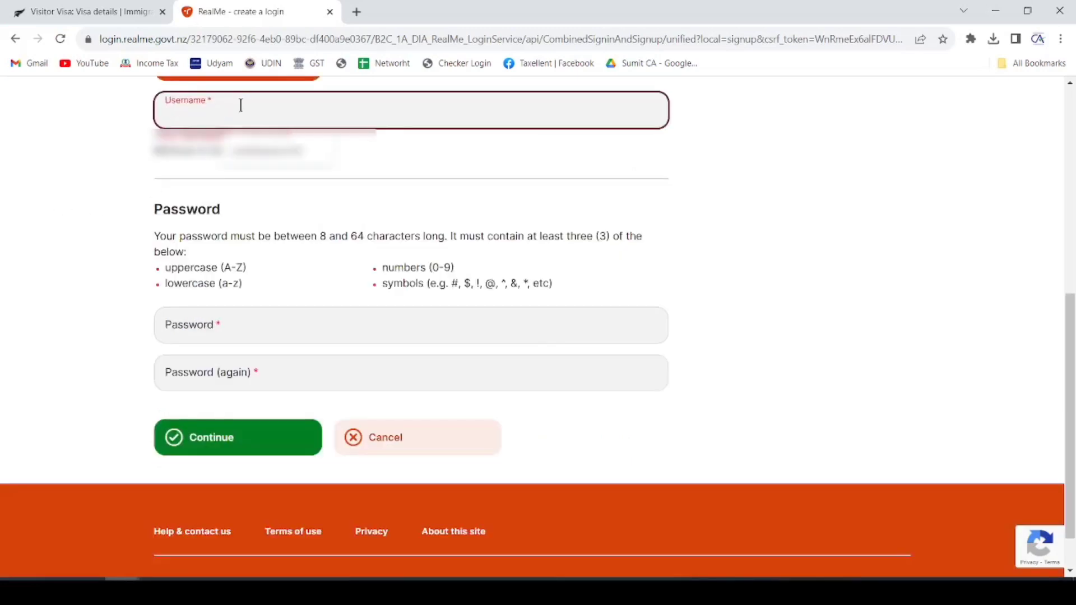
{"action": "key", "text": "ctrl+v"}
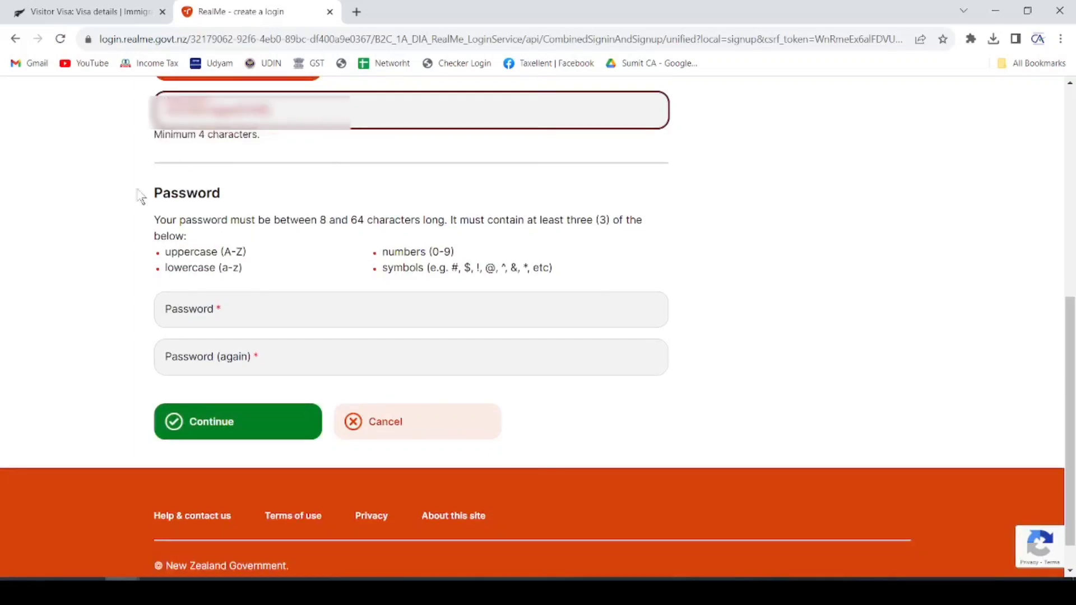
{"action": "left_click", "coordinate": [111, 201]}
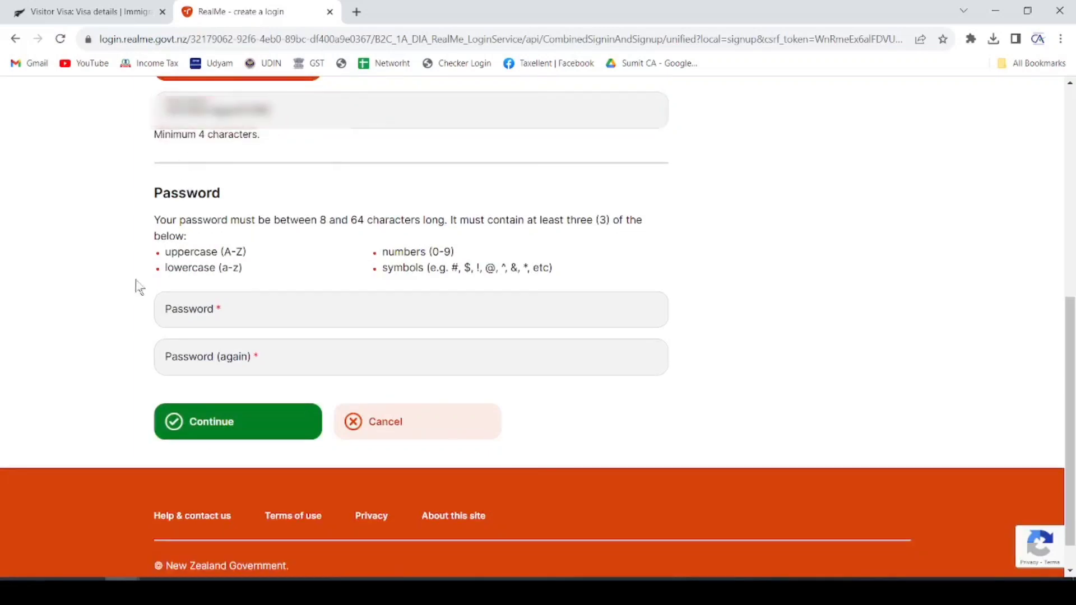
{"action": "left_click", "coordinate": [215, 312]}
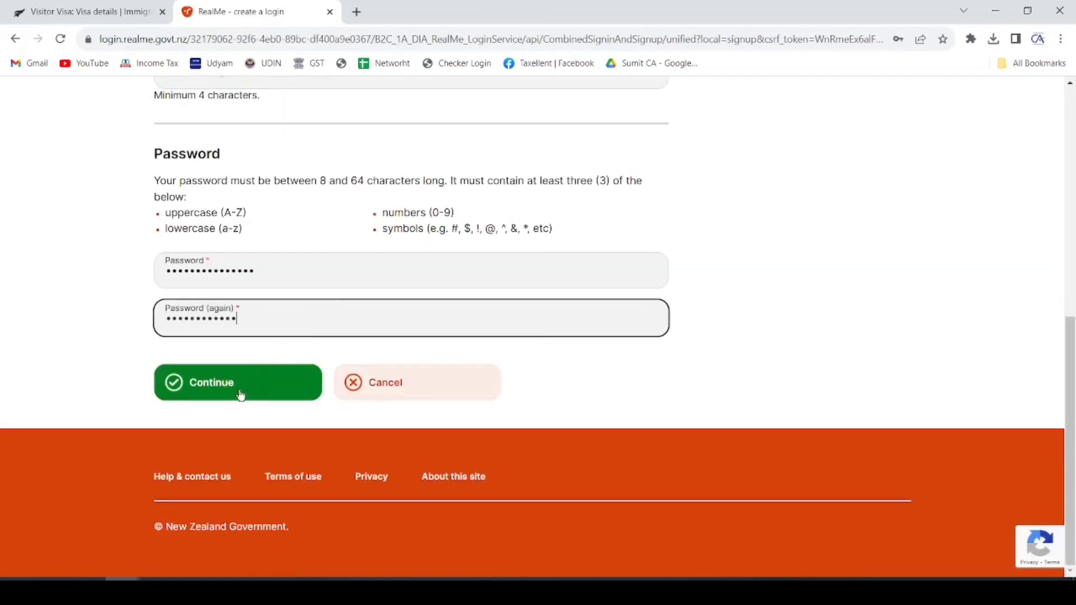
{"action": "left_click", "coordinate": [234, 387]}
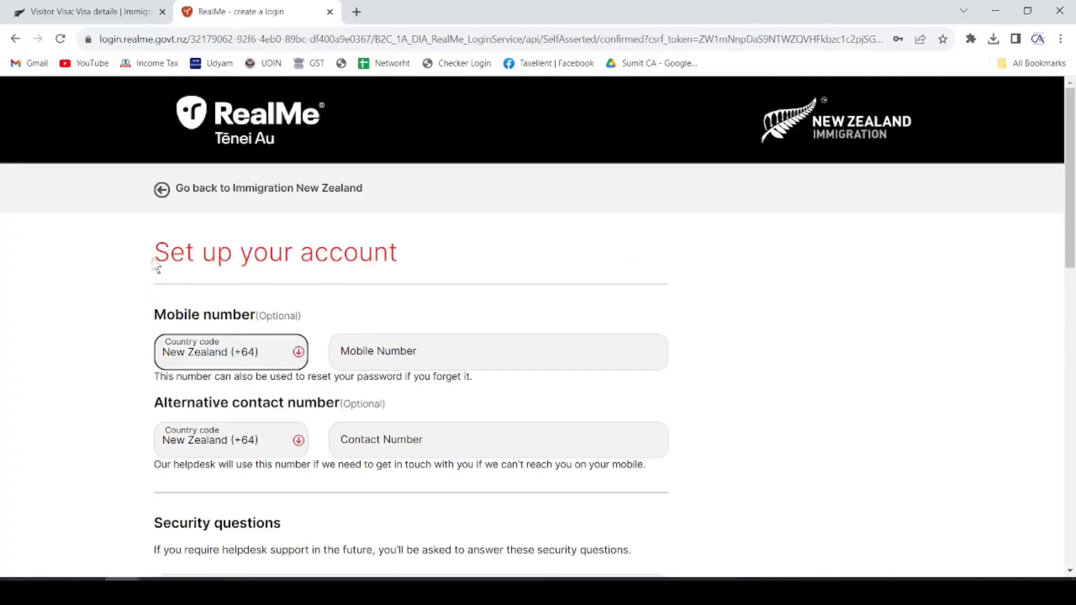
- Set the mobile country code to India (+91) and enter the mobile number
{"action": "left_click_drag", "start_coordinate": [169, 255], "coordinate": [388, 256]}
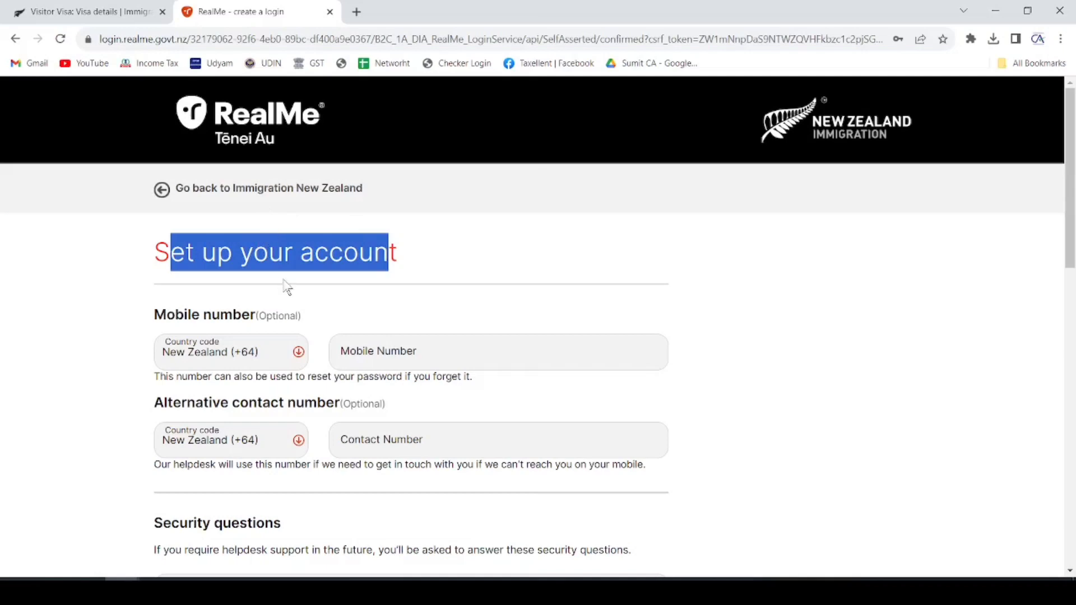
{"action": "scroll", "coordinate": [277, 314], "scroll_direction": "down", "scroll_amount": 1}
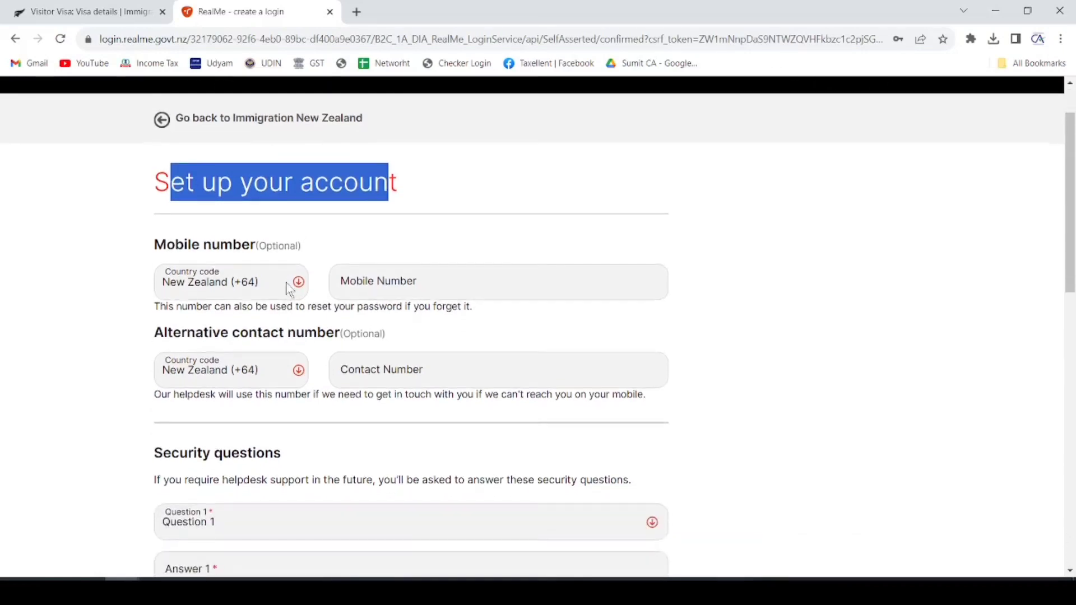
{"action": "left_click", "coordinate": [298, 286]}
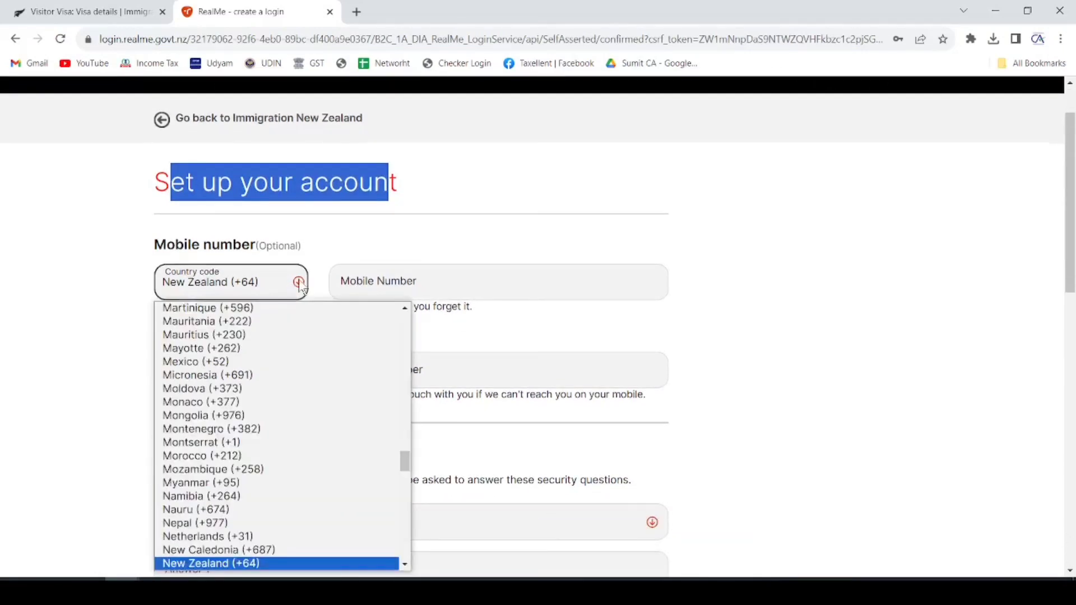
{"action": "key", "text": "i"}
{"action": "key", "text": "Down"}
{"action": "key", "text": "Return"}
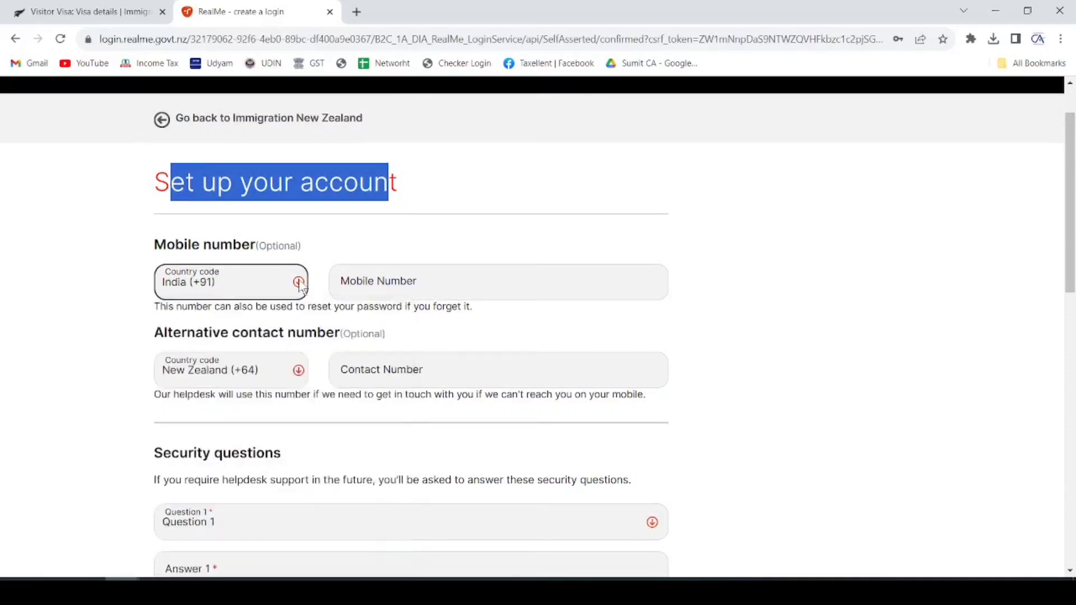
{"action": "left_click", "coordinate": [360, 276]}
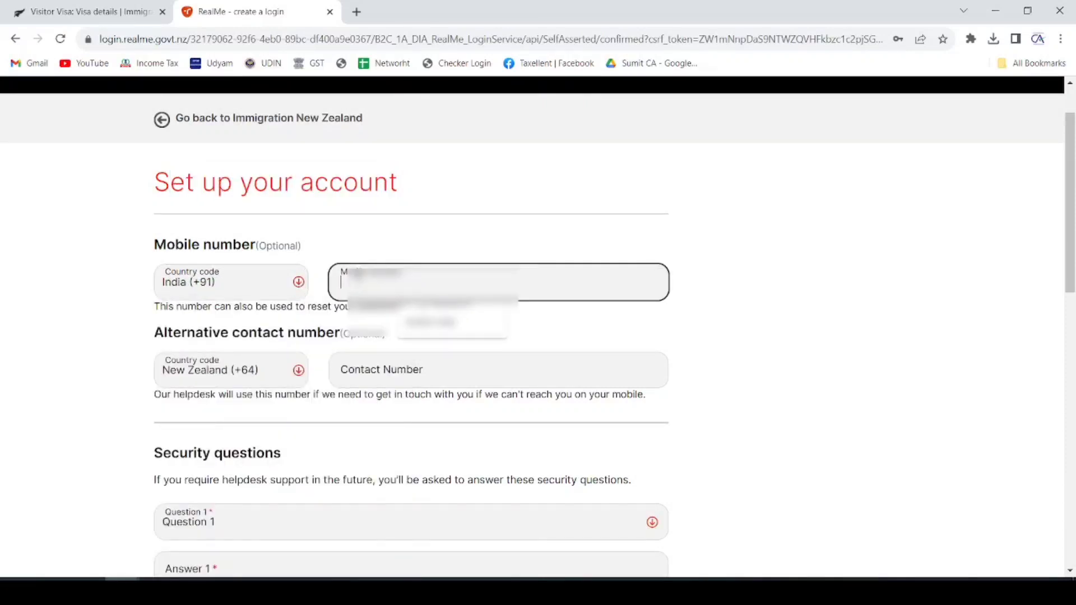
{"action": "left_click", "coordinate": [75, 371]}
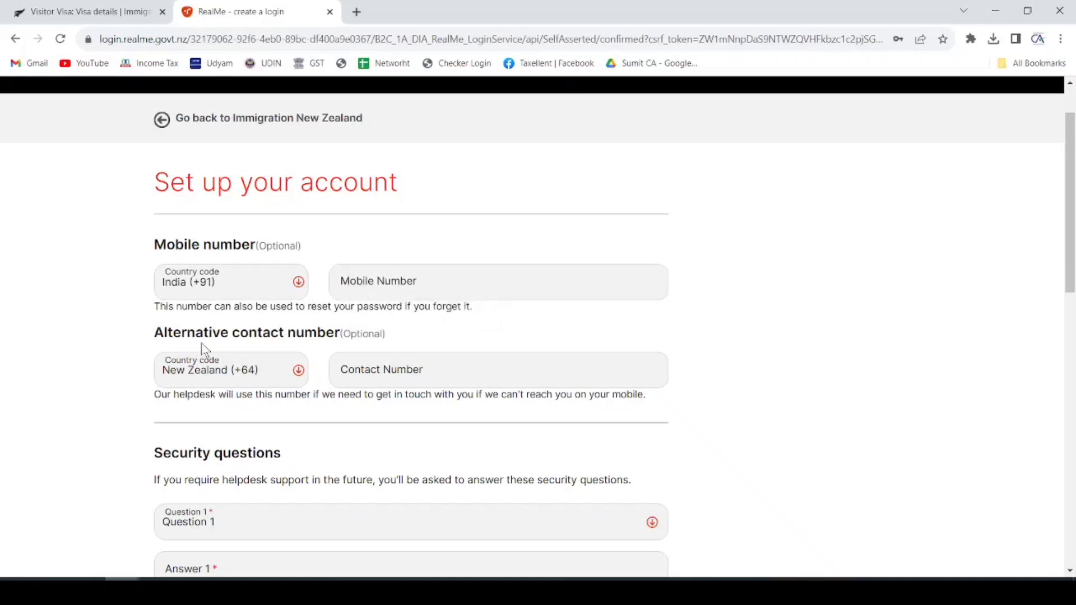
{"action": "scroll", "coordinate": [283, 320], "scroll_direction": "down", "scroll_amount": 5}
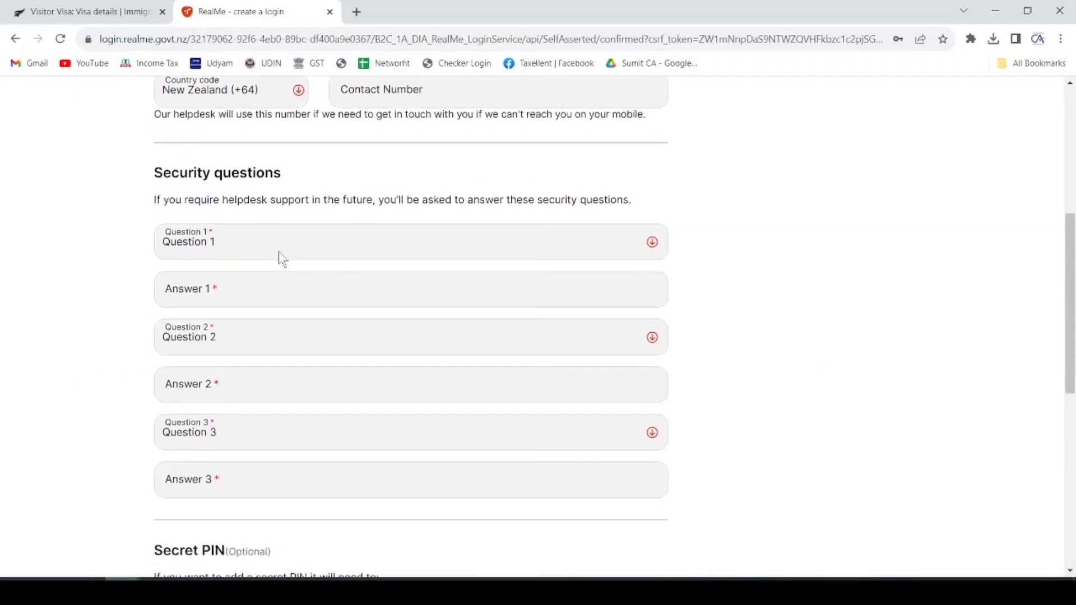
- Choose the best friend's road, high-school road and maternal grandmother's name security questions
{"action": "left_click", "coordinate": [280, 250]}
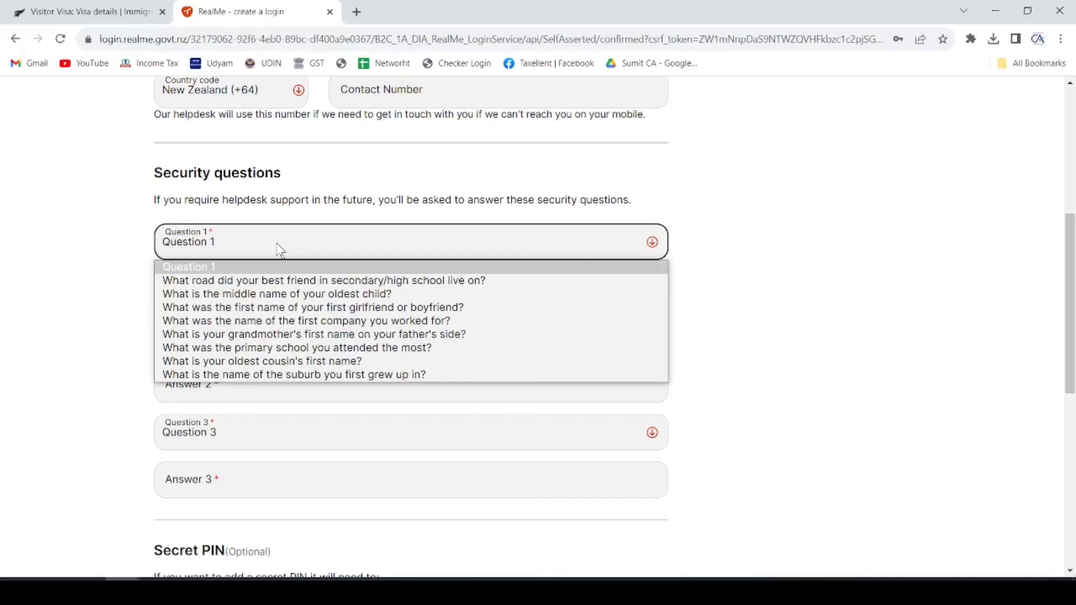
{"action": "left_click", "coordinate": [284, 280]}
{"action": "left_click", "coordinate": [269, 289]}
{"action": "left_click", "coordinate": [250, 338]}
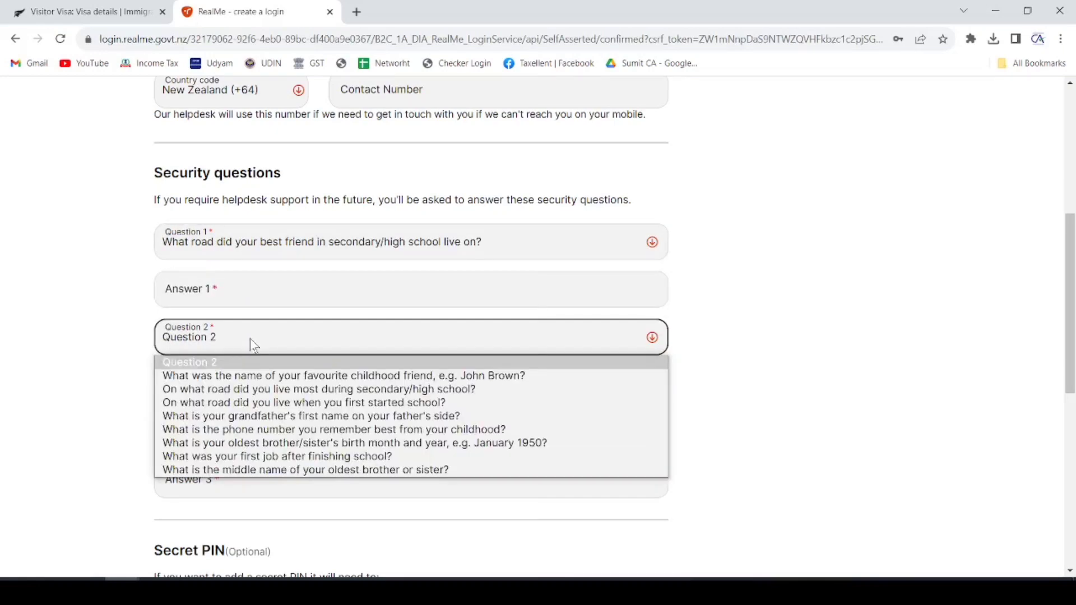
{"action": "left_click", "coordinate": [250, 389]}
{"action": "left_click", "coordinate": [241, 432]}
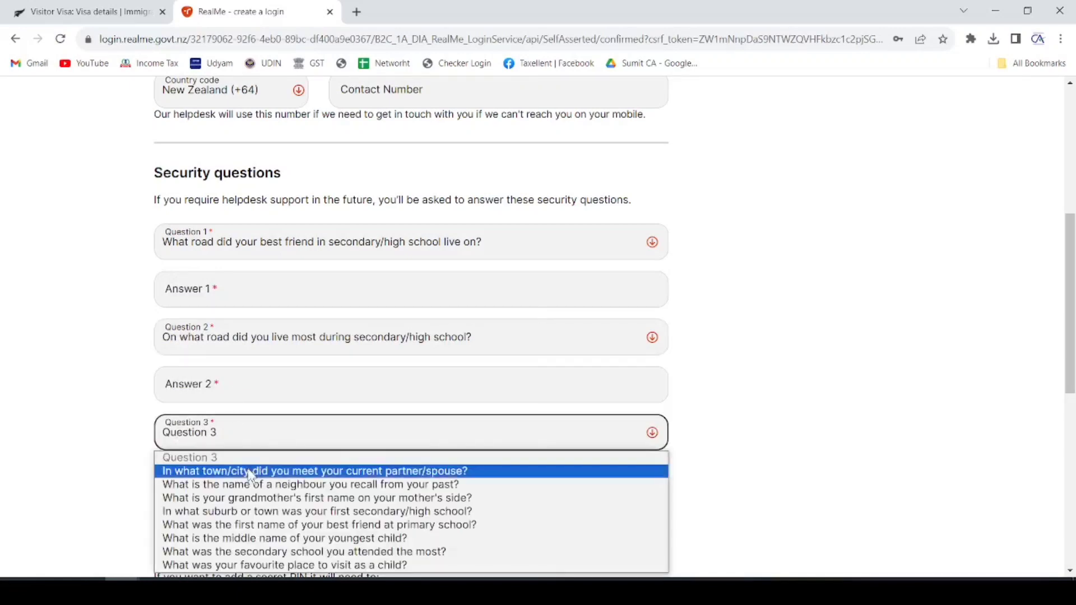
{"action": "left_click", "coordinate": [252, 498]}
- Review the five-digit secret PIN rule and submit the account setup form
{"action": "scroll", "coordinate": [301, 384], "scroll_direction": "down", "scroll_amount": 3}
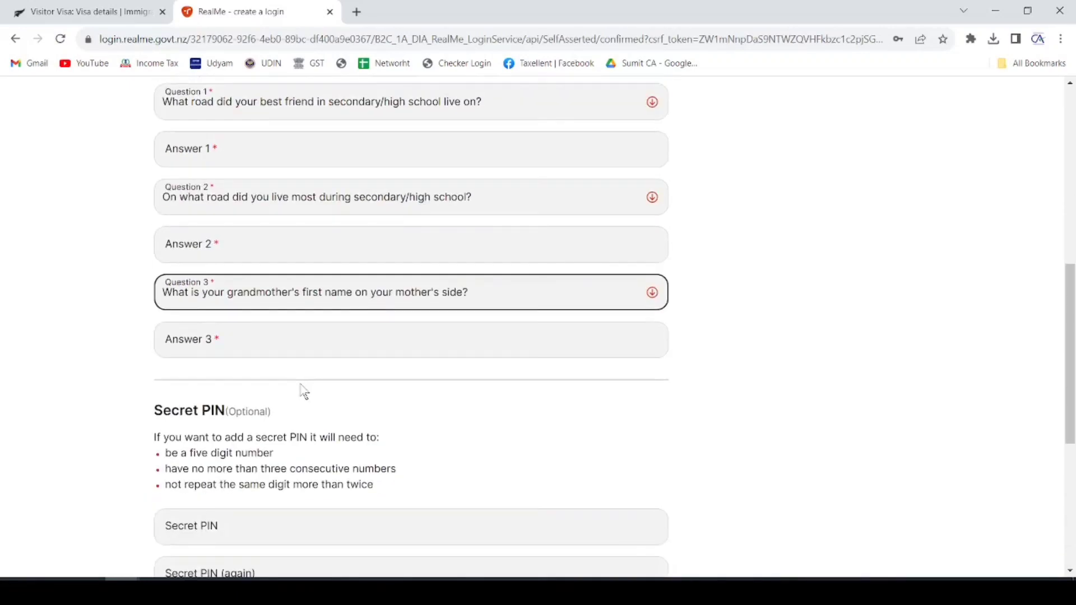
{"action": "scroll", "coordinate": [305, 391], "scroll_direction": "down", "scroll_amount": 2}
{"action": "scroll", "coordinate": [307, 367], "scroll_direction": "down", "scroll_amount": 1}
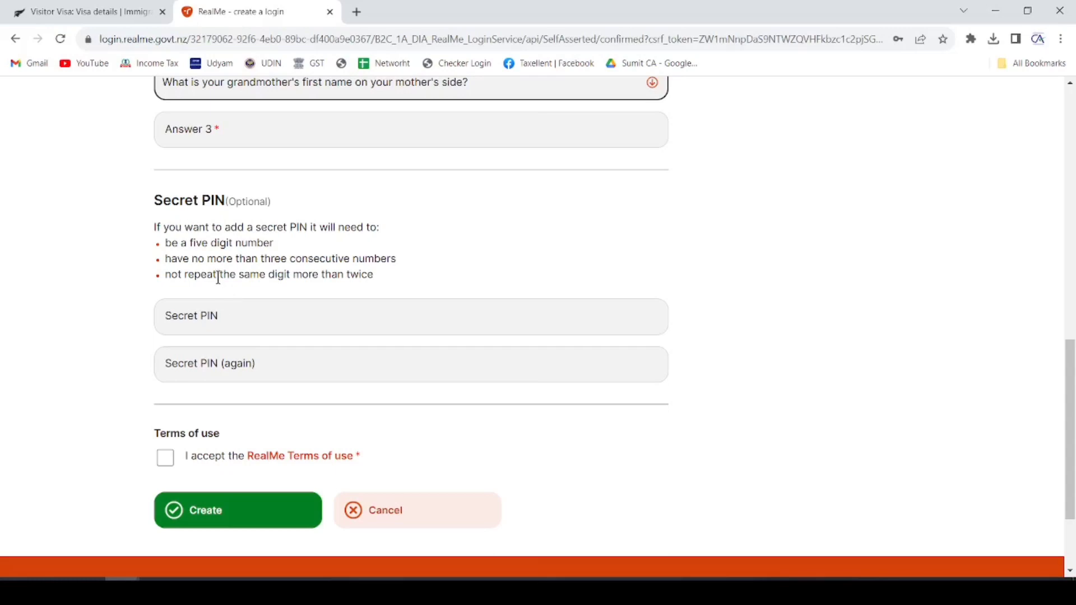
{"action": "double_click", "coordinate": [196, 243]}
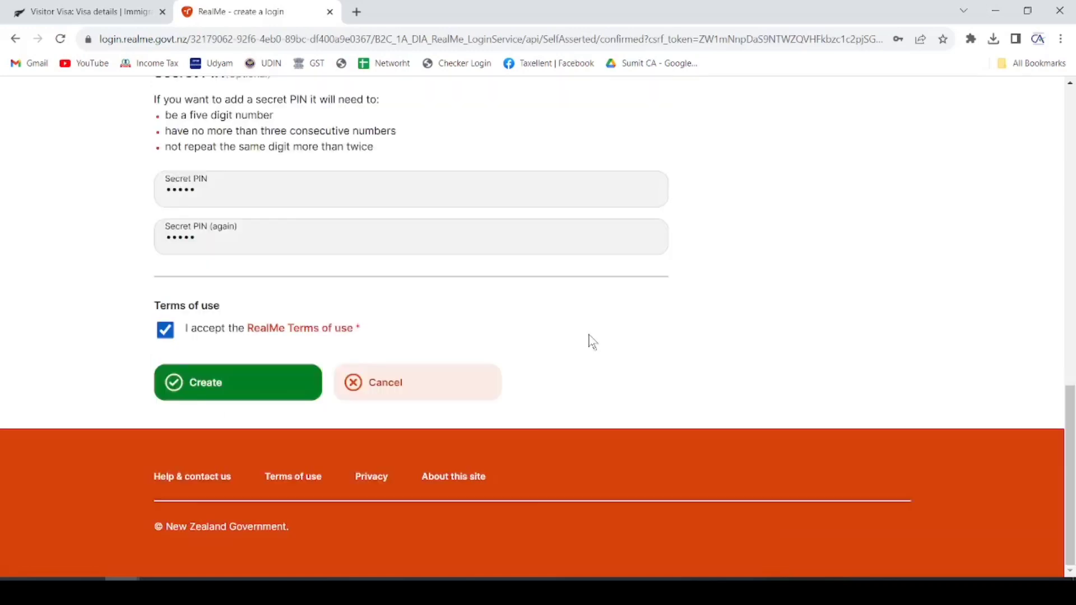
{"action": "left_click", "coordinate": [249, 385]}
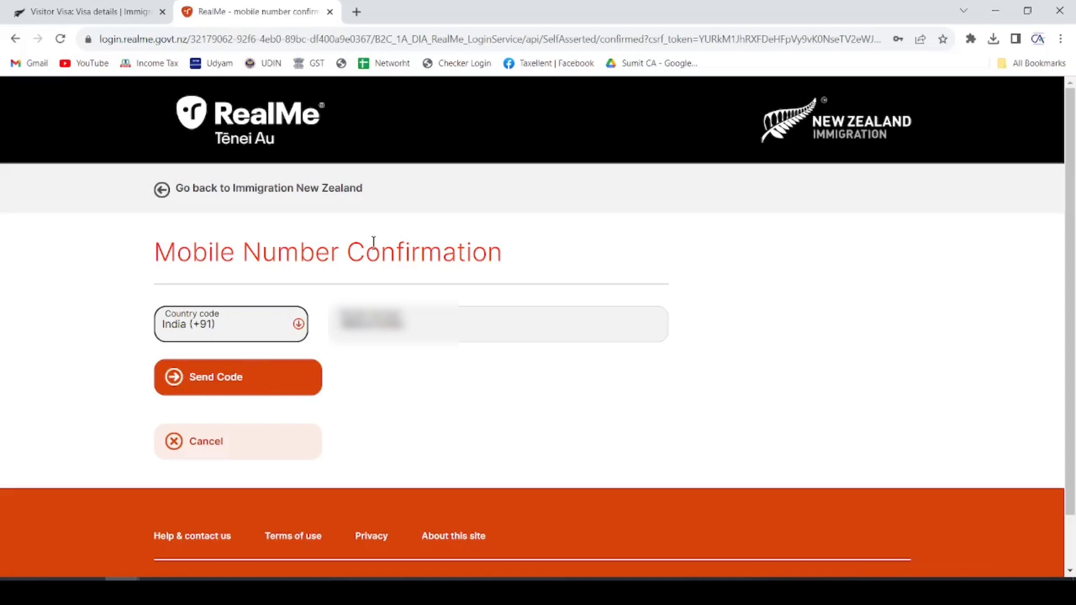
- Send a code to the mobile, paste the received code and confirm the number
{"action": "left_click", "coordinate": [224, 384]}
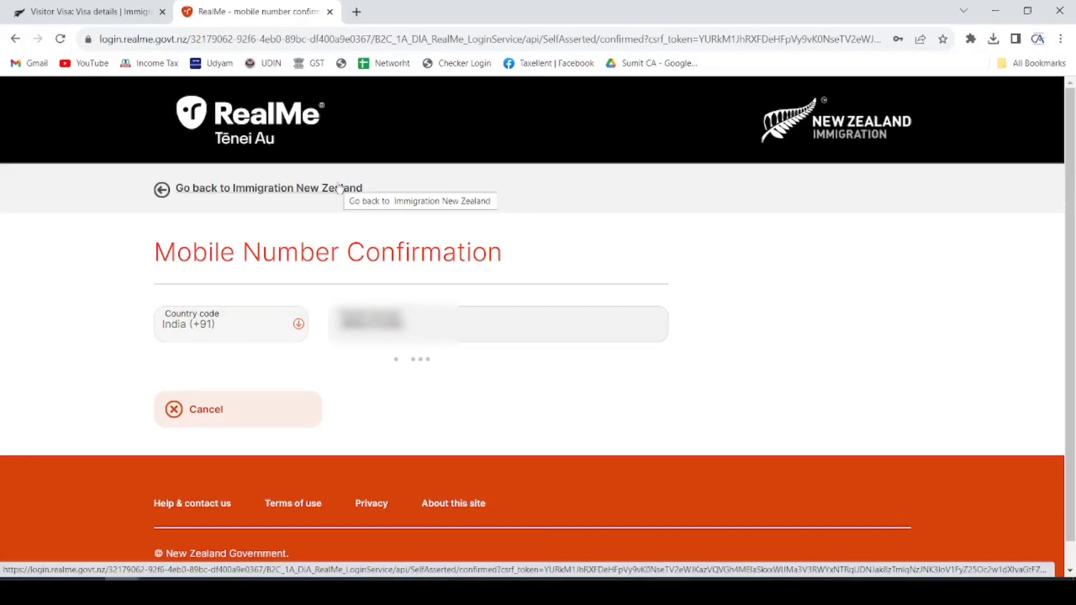
{"action": "left_click", "coordinate": [248, 398]}
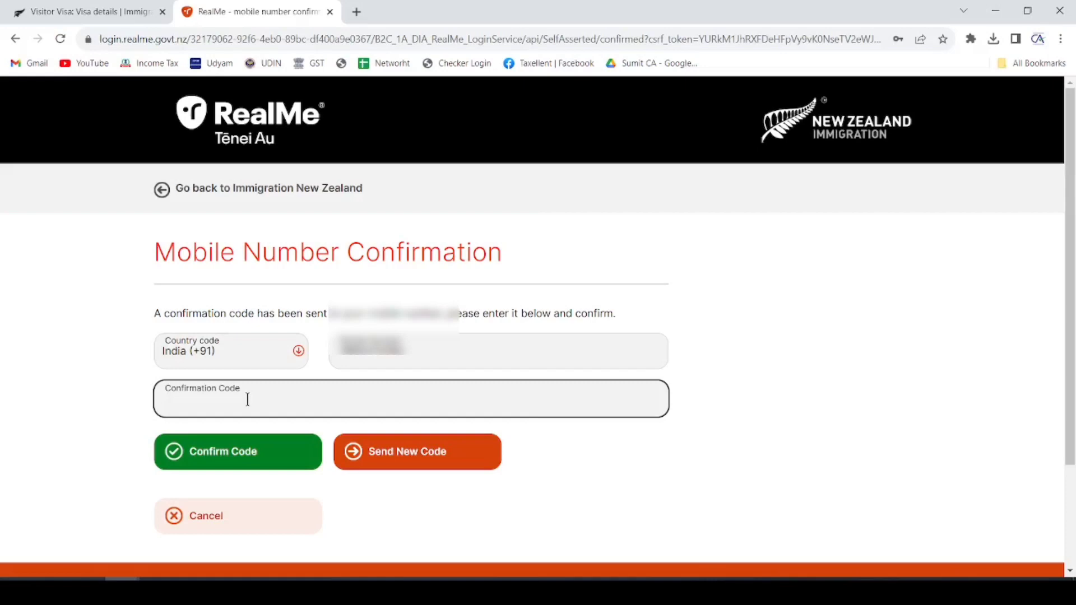
{"action": "key", "text": "ctrl+v"}
{"action": "left_click", "coordinate": [243, 450]}
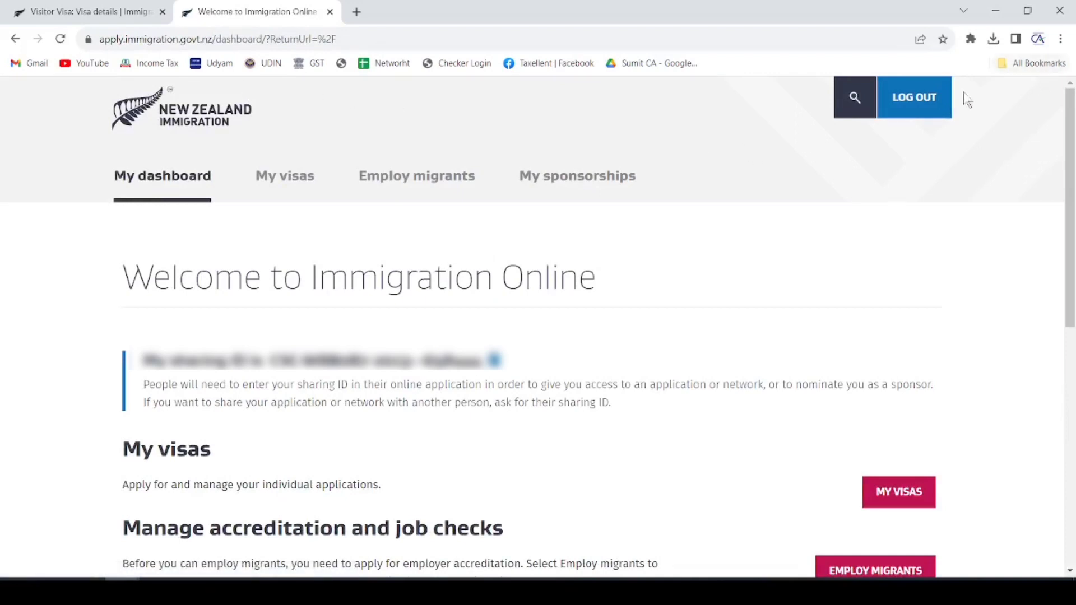
- Go from the dashboard to My visas and check its empty Draft applications list
{"action": "left_click_drag", "start_coordinate": [142, 361], "coordinate": [526, 340]}
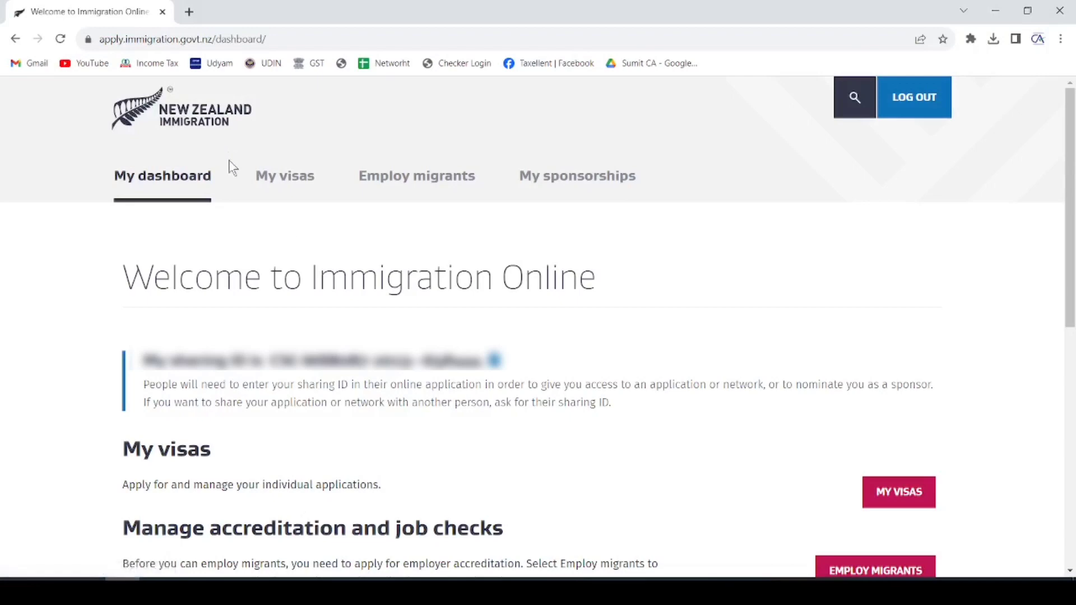
{"action": "left_click_drag", "start_coordinate": [122, 452], "coordinate": [225, 457]}
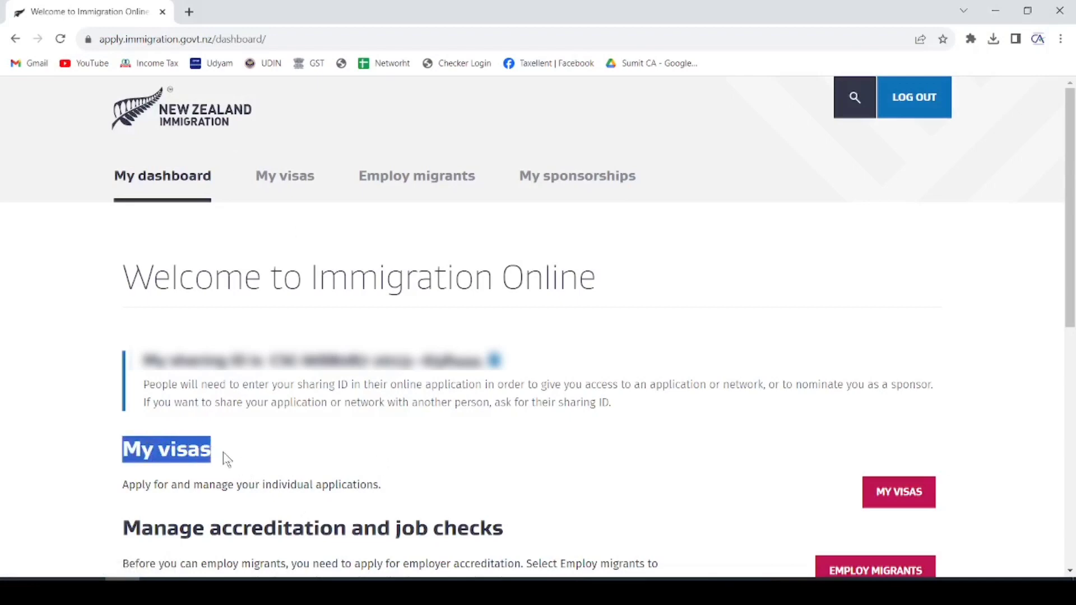
{"action": "left_click", "coordinate": [900, 494]}
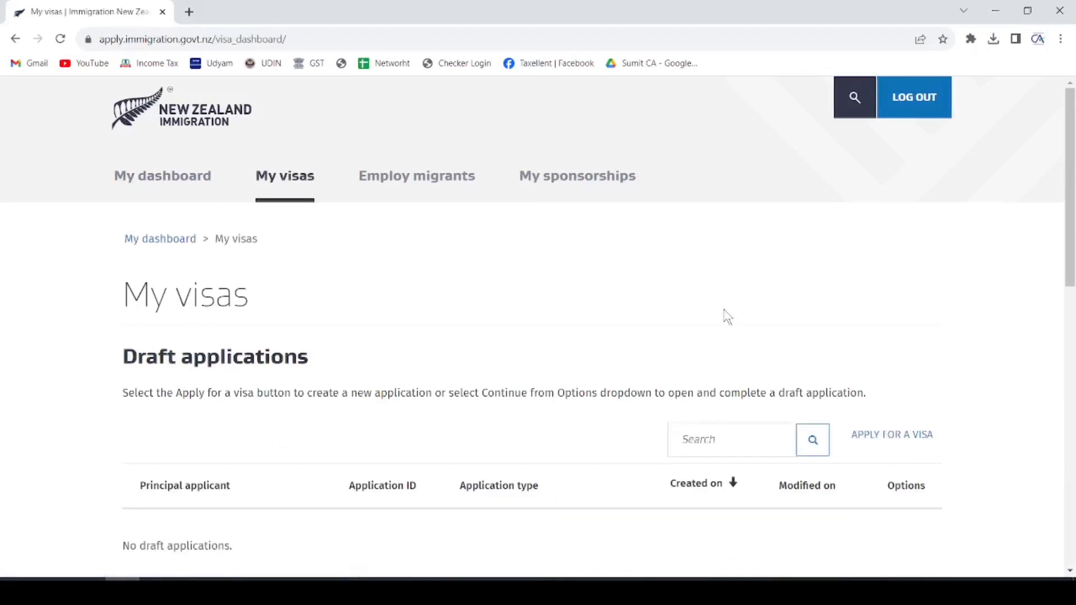
{"action": "left_click_drag", "start_coordinate": [124, 357], "coordinate": [317, 370]}
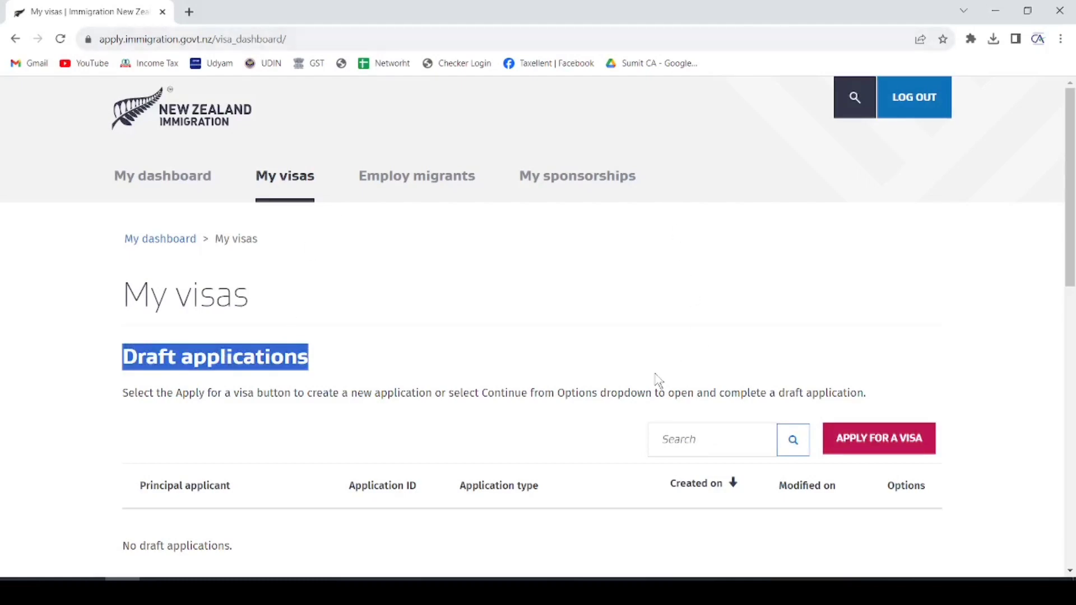
{"action": "scroll", "coordinate": [659, 380], "scroll_direction": "down", "scroll_amount": 5}
{"action": "scroll", "coordinate": [675, 351], "scroll_direction": "up", "scroll_amount": 1}
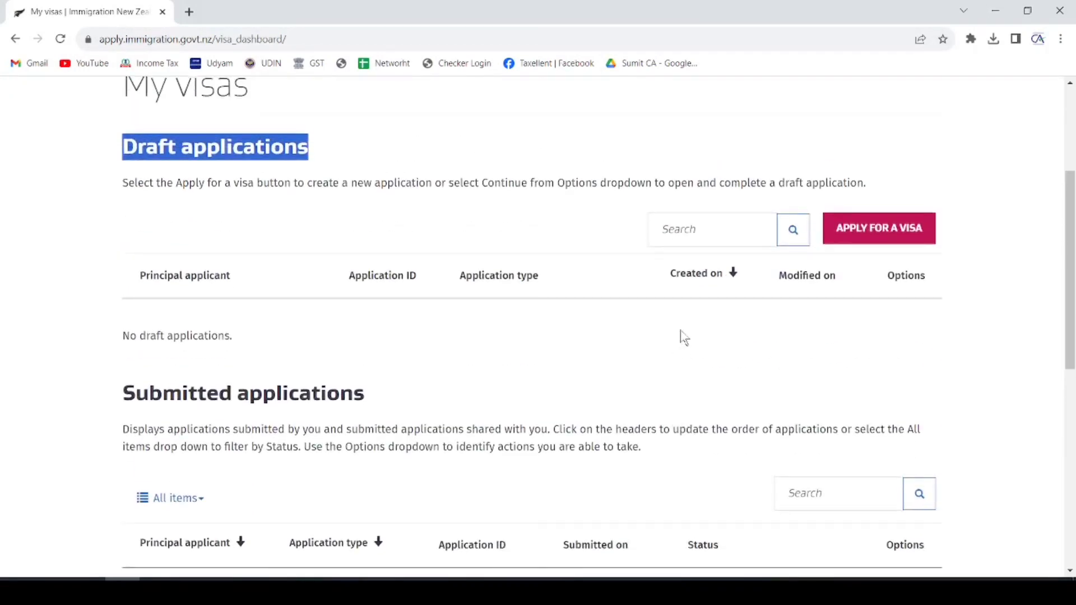
- Start a new visa application and review the card, photo and supporting document requirements
{"action": "left_click", "coordinate": [892, 235]}
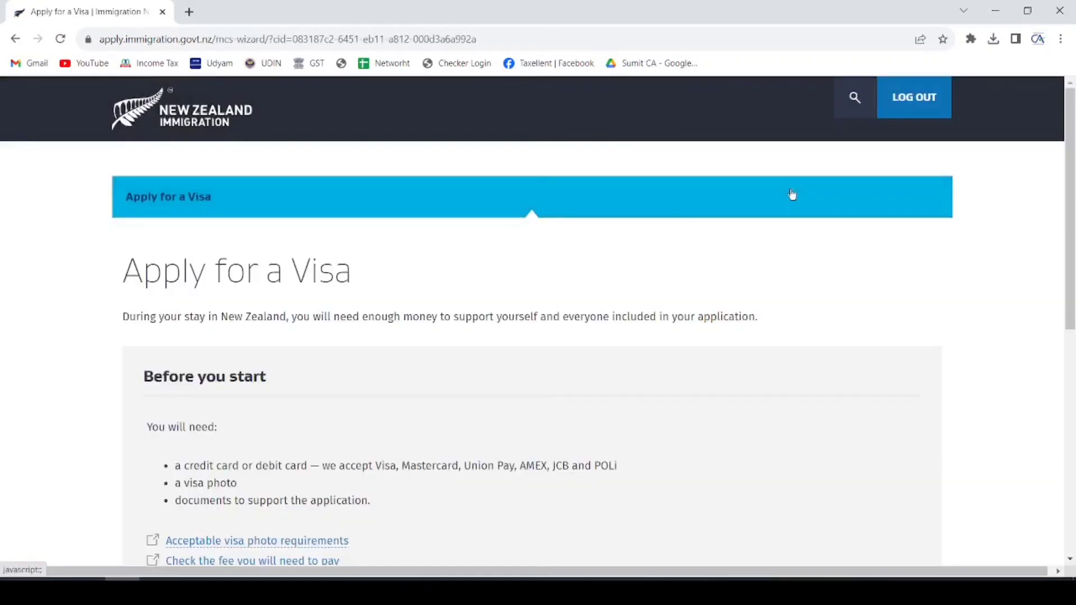
{"action": "scroll", "coordinate": [598, 242], "scroll_direction": "down", "scroll_amount": 5}
{"action": "left_click_drag", "start_coordinate": [174, 186], "coordinate": [614, 184]}
{"action": "left_click_drag", "start_coordinate": [175, 204], "coordinate": [273, 207]}
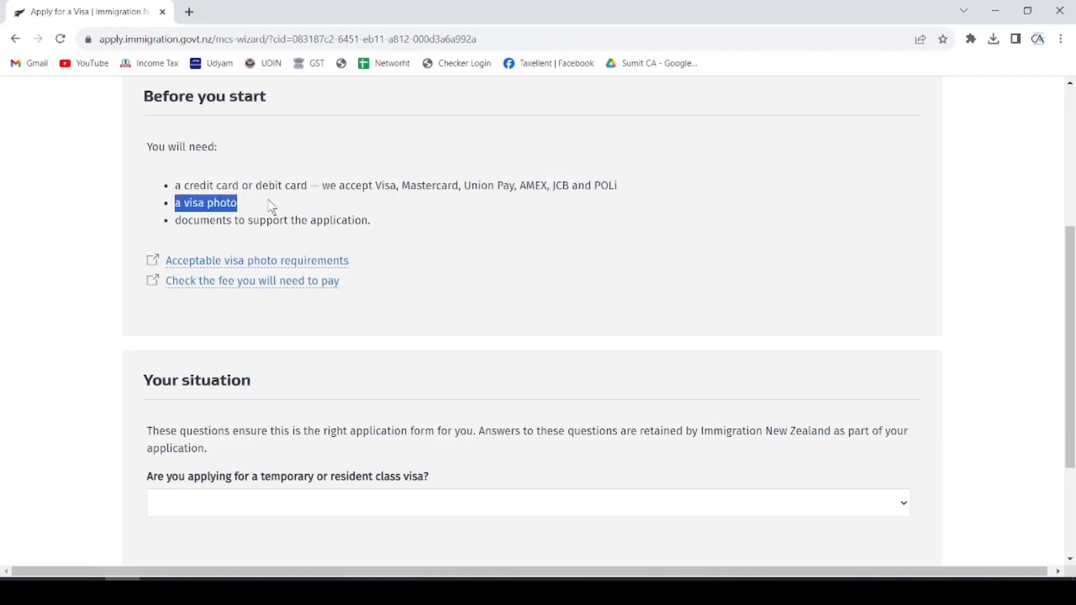
{"action": "left_click_drag", "start_coordinate": [180, 222], "coordinate": [363, 219]}
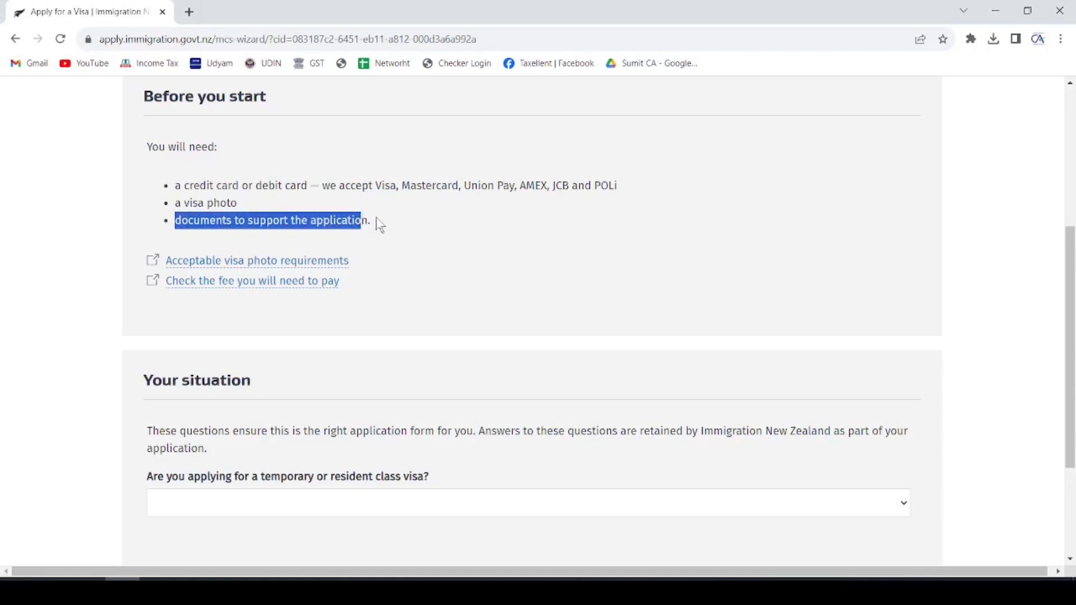
{"action": "scroll", "coordinate": [370, 227], "scroll_direction": "down", "scroll_amount": 3}
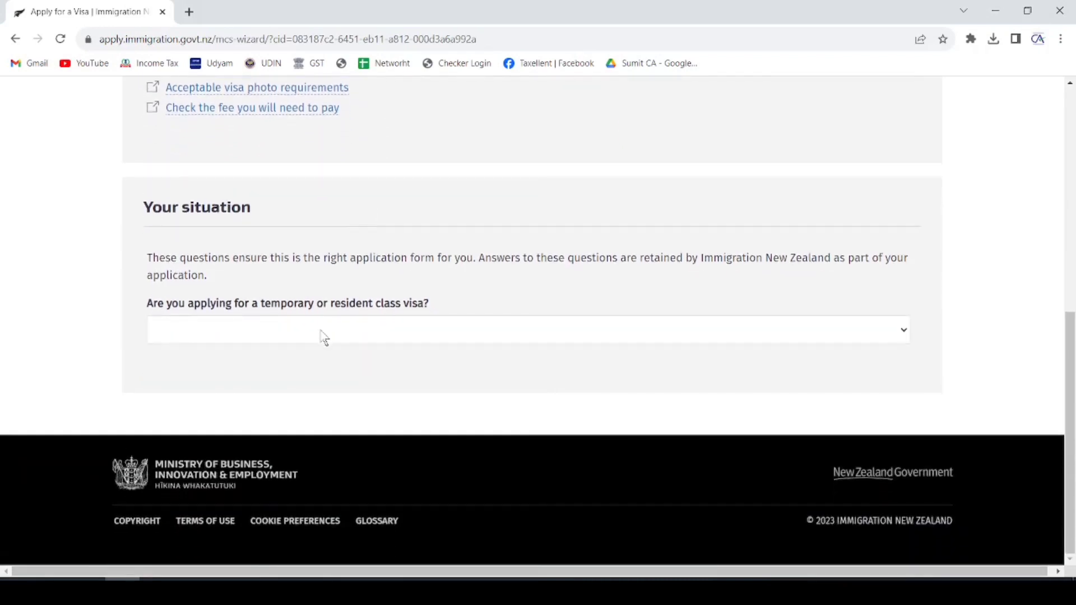
- Choose Temporary entry class visa and answer Yes to being outside New Zealand
{"action": "left_click_drag", "start_coordinate": [147, 303], "coordinate": [440, 307]}
{"action": "left_click", "coordinate": [391, 337]}
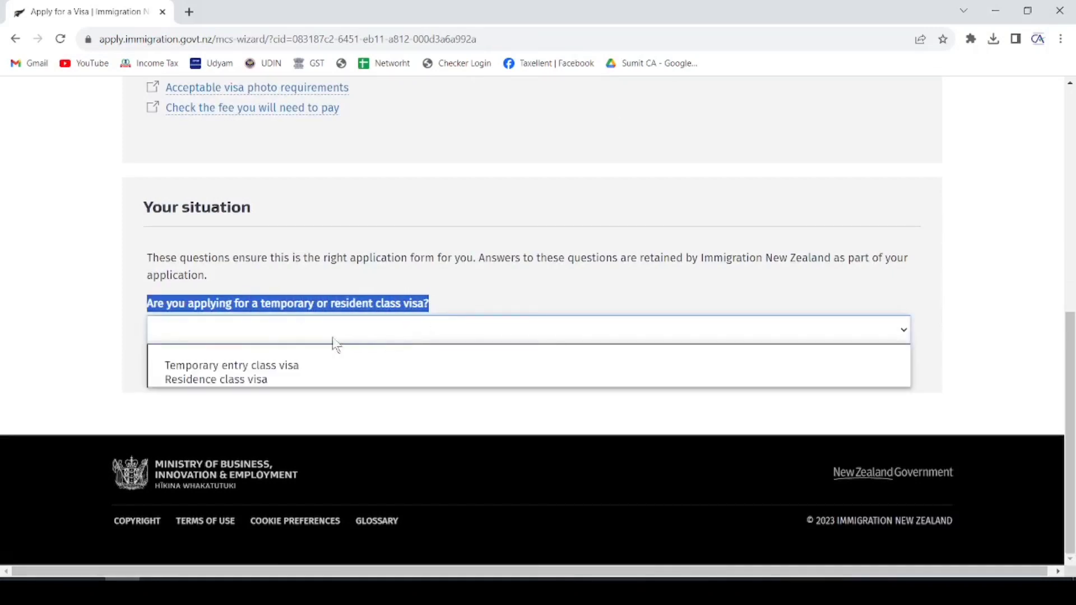
{"action": "left_click", "coordinate": [269, 366]}
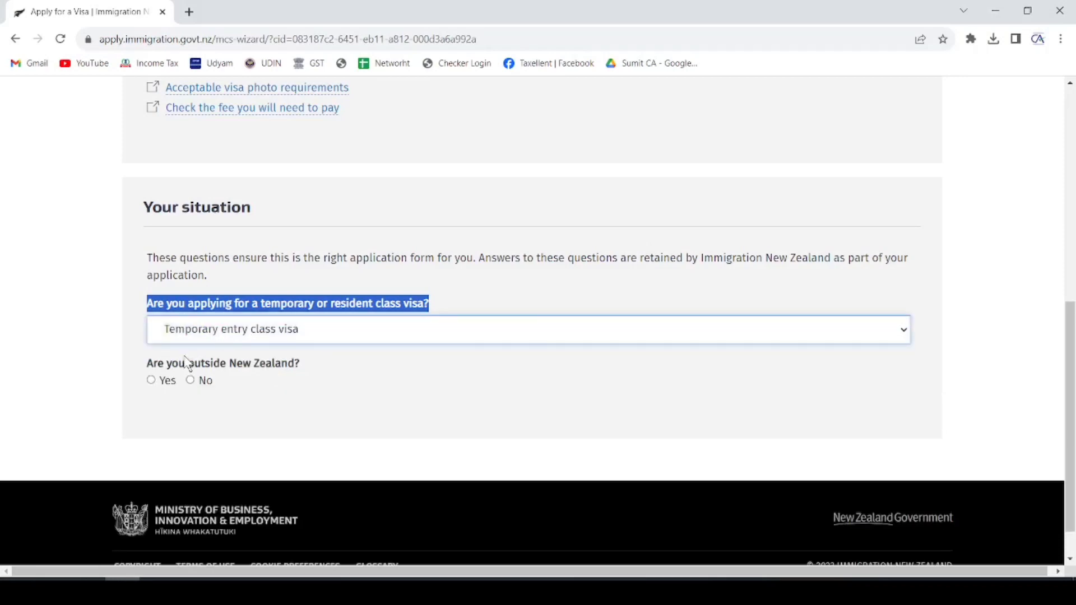
{"action": "left_click", "coordinate": [152, 381]}
{"action": "scroll", "coordinate": [271, 281], "scroll_direction": "down", "scroll_amount": 2}
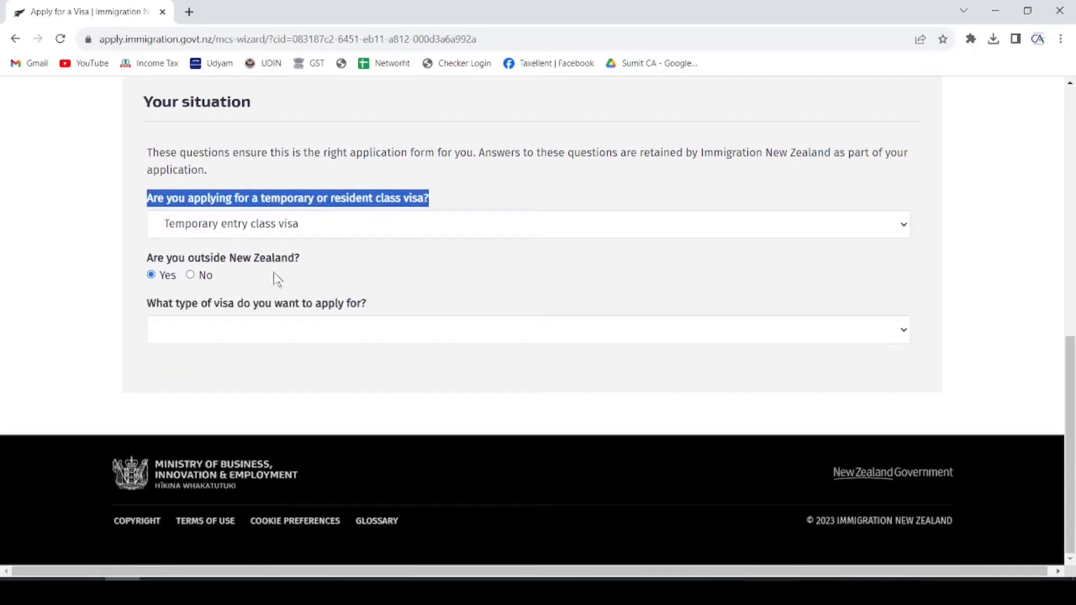
- Choose Visitor as the visa type, answer No to visa waiver, and pick Tourism or Holiday
{"action": "left_click", "coordinate": [258, 337]}
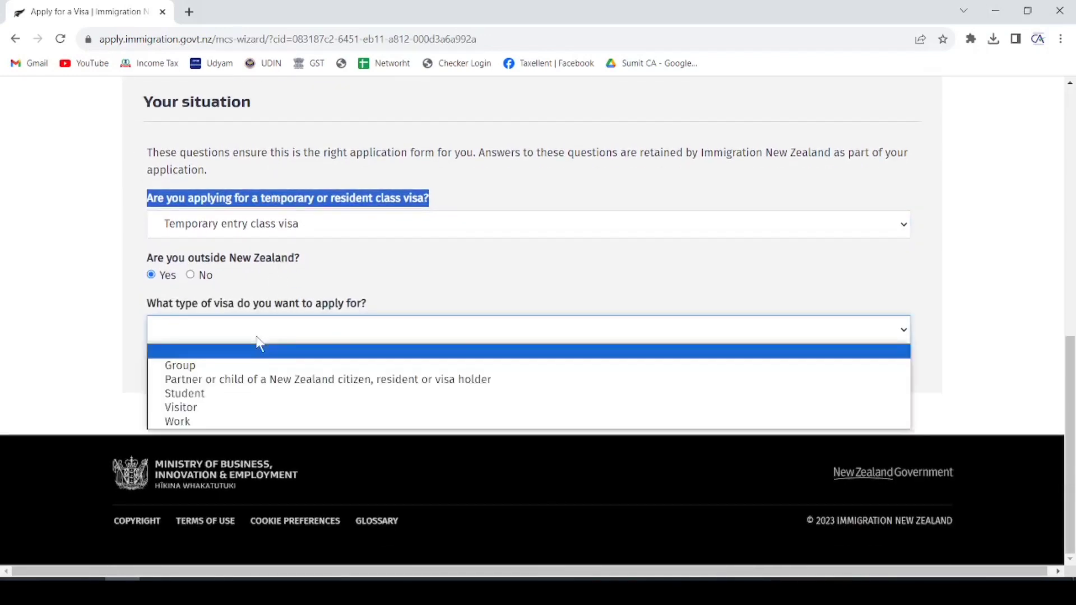
{"action": "left_click", "coordinate": [210, 407]}
{"action": "scroll", "coordinate": [332, 271], "scroll_direction": "down", "scroll_amount": 2}
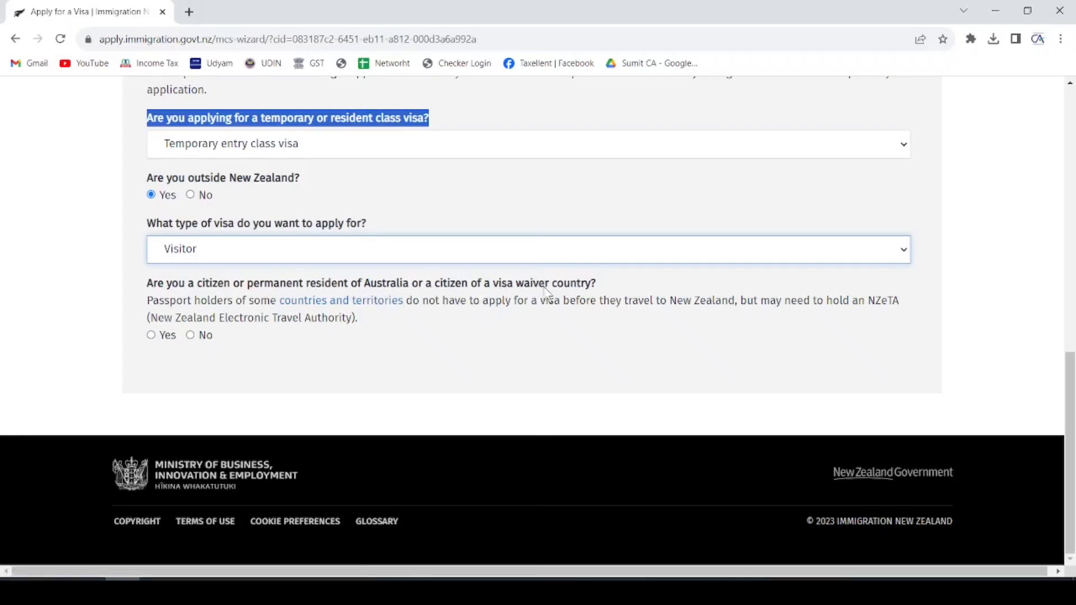
{"action": "left_click", "coordinate": [191, 335]}
{"action": "scroll", "coordinate": [191, 331], "scroll_direction": "down", "scroll_amount": 1}
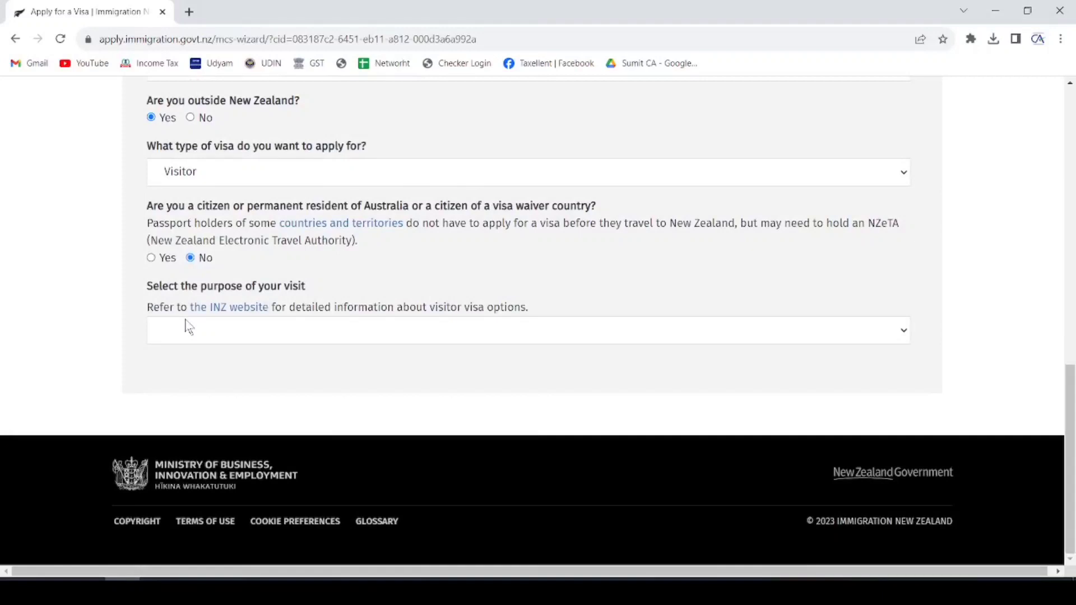
{"action": "left_click", "coordinate": [224, 334]}
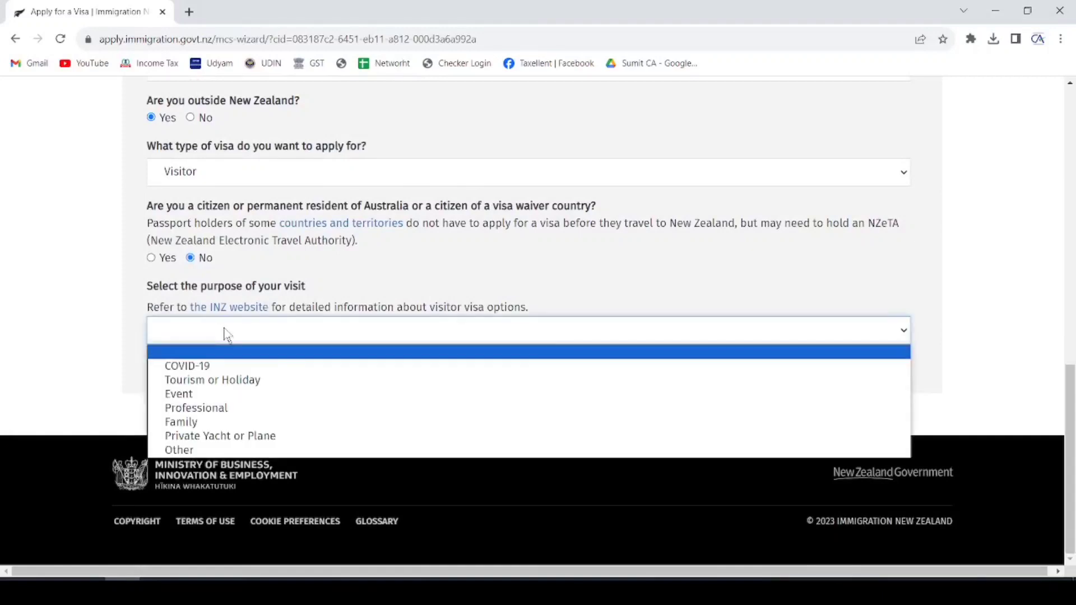
{"action": "left_click", "coordinate": [239, 382]}
- Select 'I am coming for a holiday or vacation' as the reason for visiting
{"action": "scroll", "coordinate": [336, 241], "scroll_direction": "down", "scroll_amount": 2}
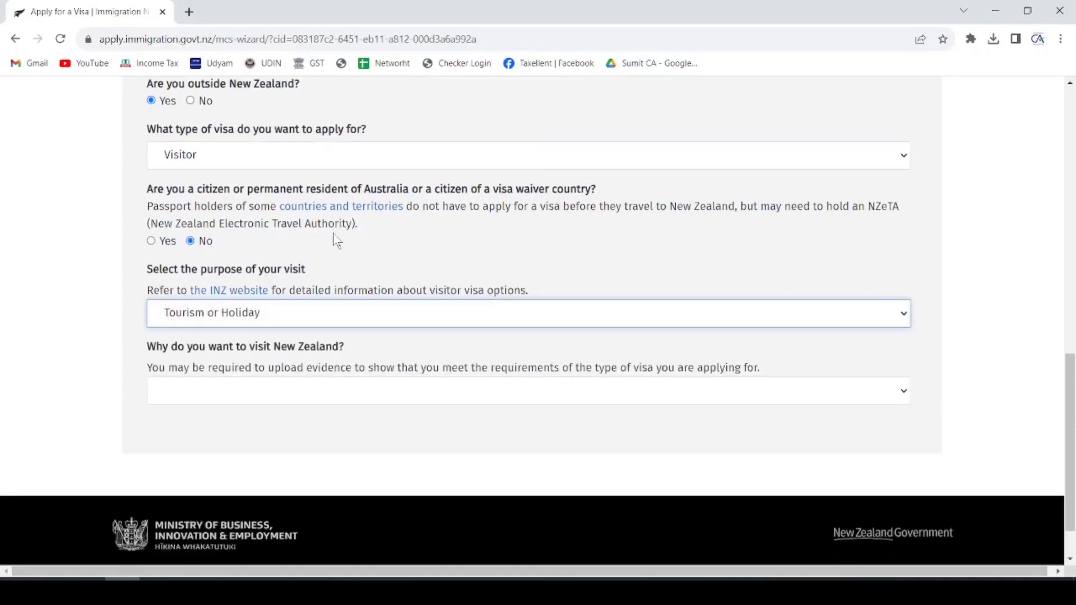
{"action": "left_click", "coordinate": [159, 294]}
{"action": "left_click_drag", "start_coordinate": [159, 296], "coordinate": [345, 292]}
{"action": "left_click", "coordinate": [328, 334]}
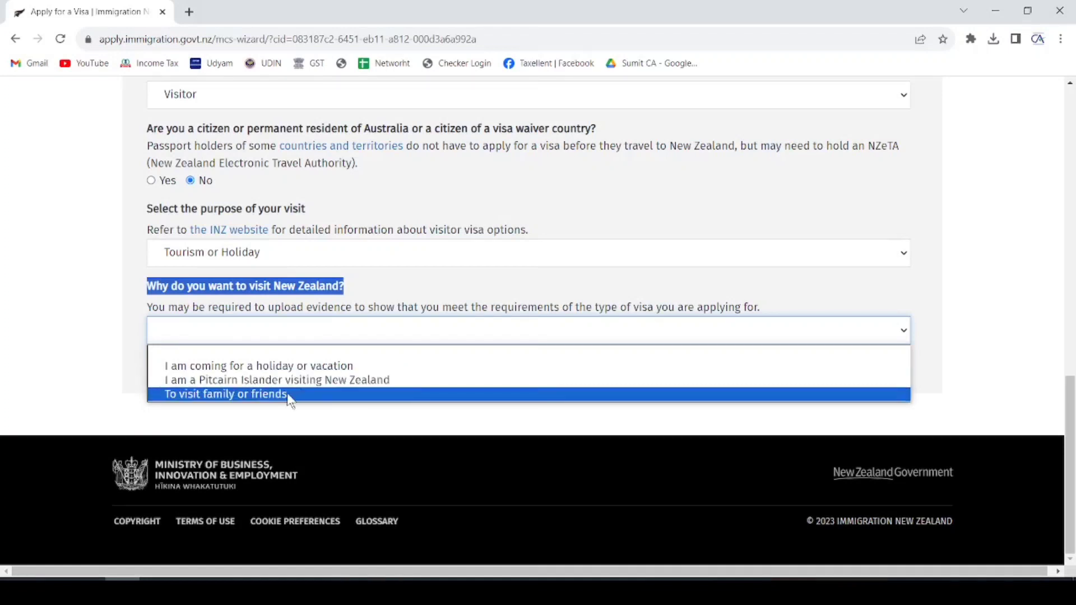
{"action": "left_click", "coordinate": [301, 366]}
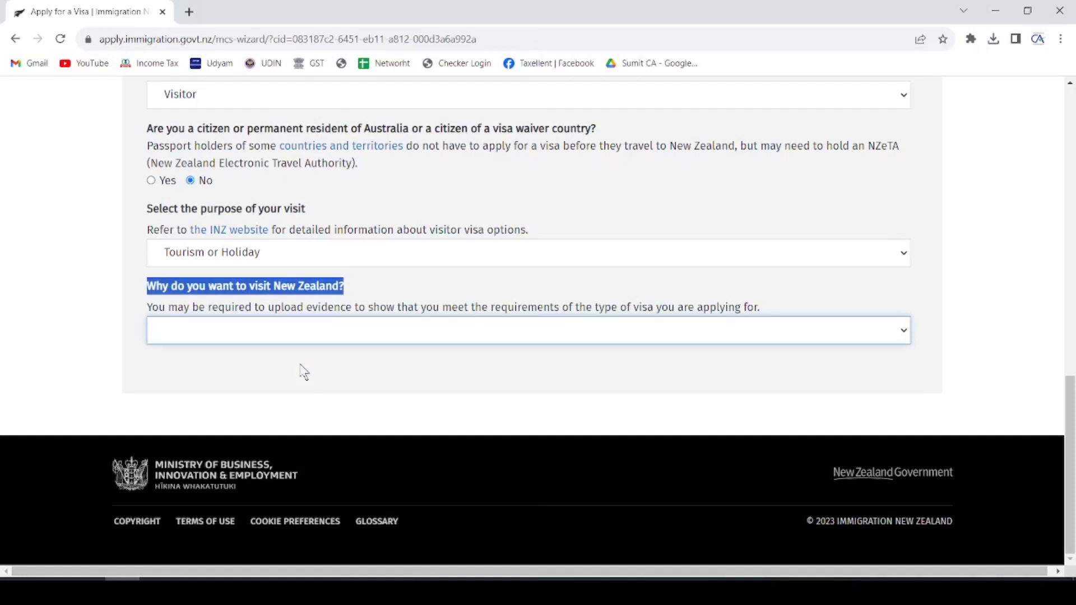
- Start the General Visitor Visa application with START MY APPLICATION
{"action": "scroll", "coordinate": [300, 362], "scroll_direction": "down", "scroll_amount": 1}
{"action": "left_click_drag", "start_coordinate": [202, 314], "coordinate": [336, 330]}
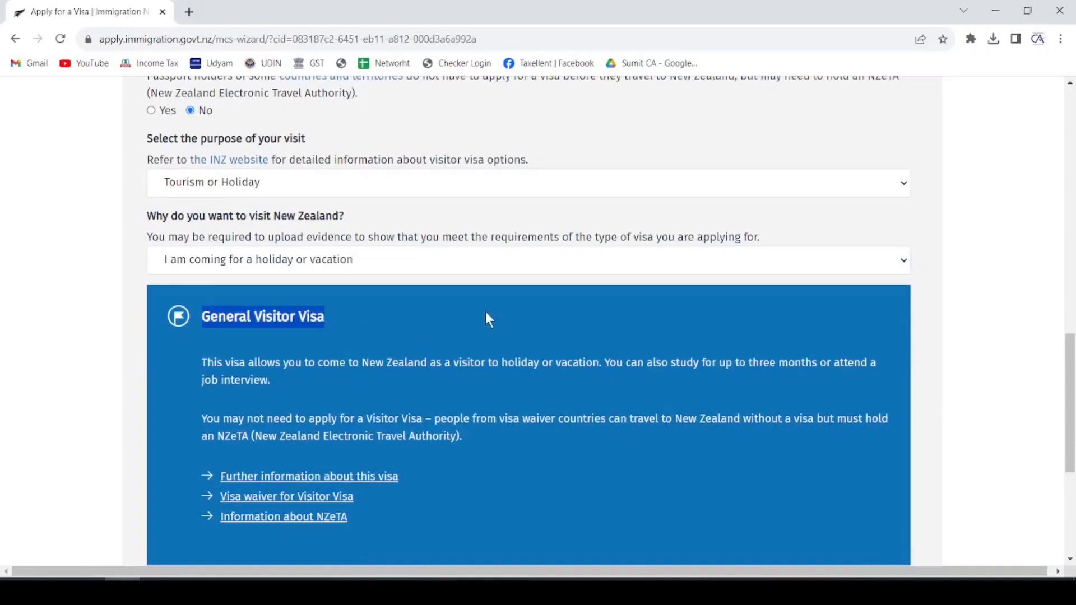
{"action": "scroll", "coordinate": [508, 303], "scroll_direction": "down", "scroll_amount": 5}
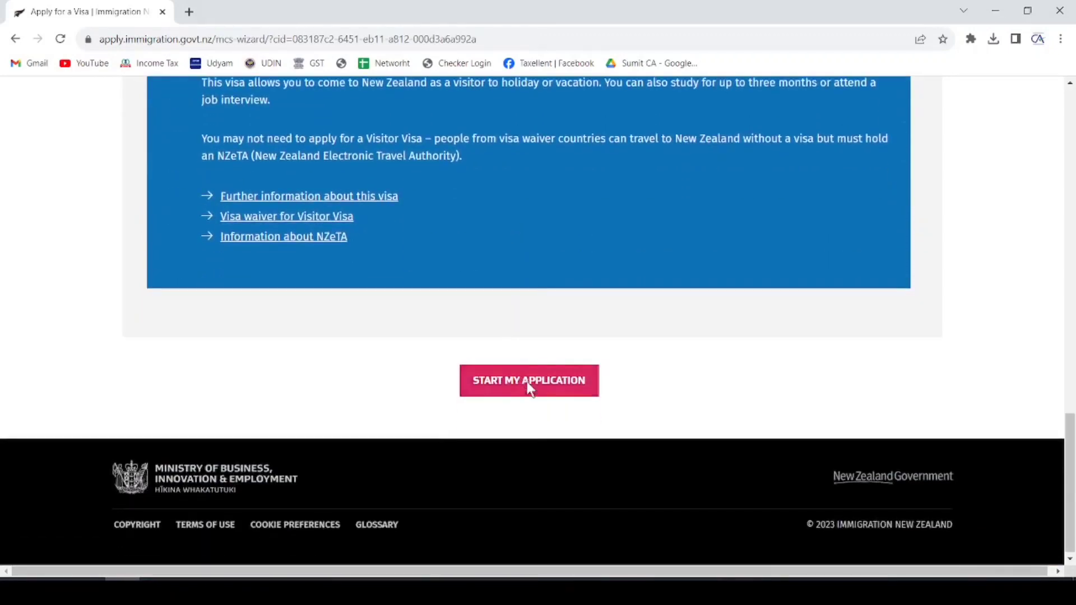
{"action": "left_click", "coordinate": [528, 385]}
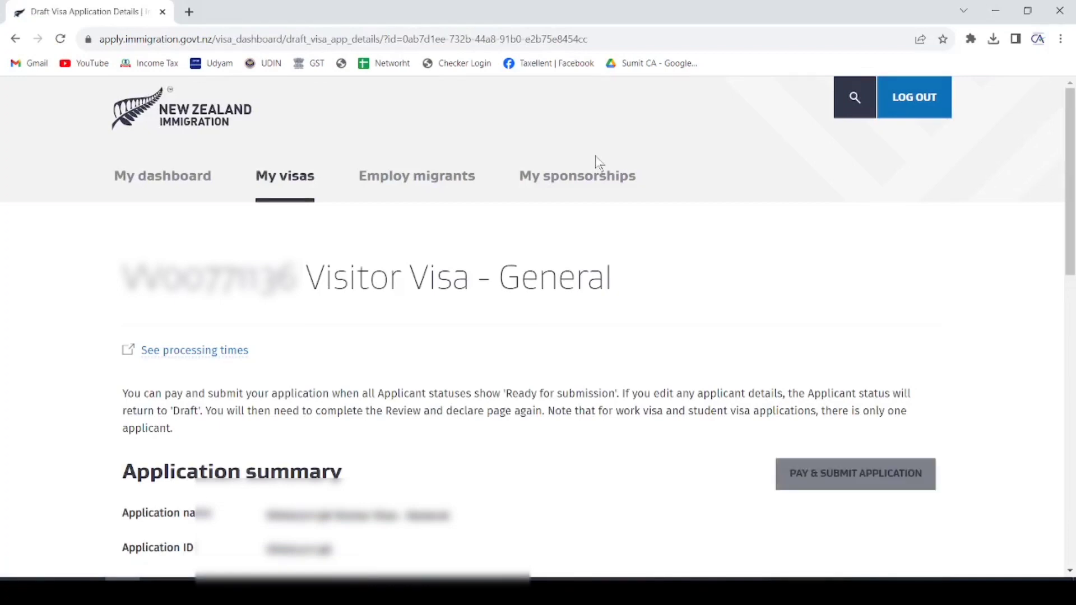
- Continue the Principal applicant's draft from the Applicants table
{"action": "scroll", "coordinate": [529, 179], "scroll_direction": "down", "scroll_amount": 5}
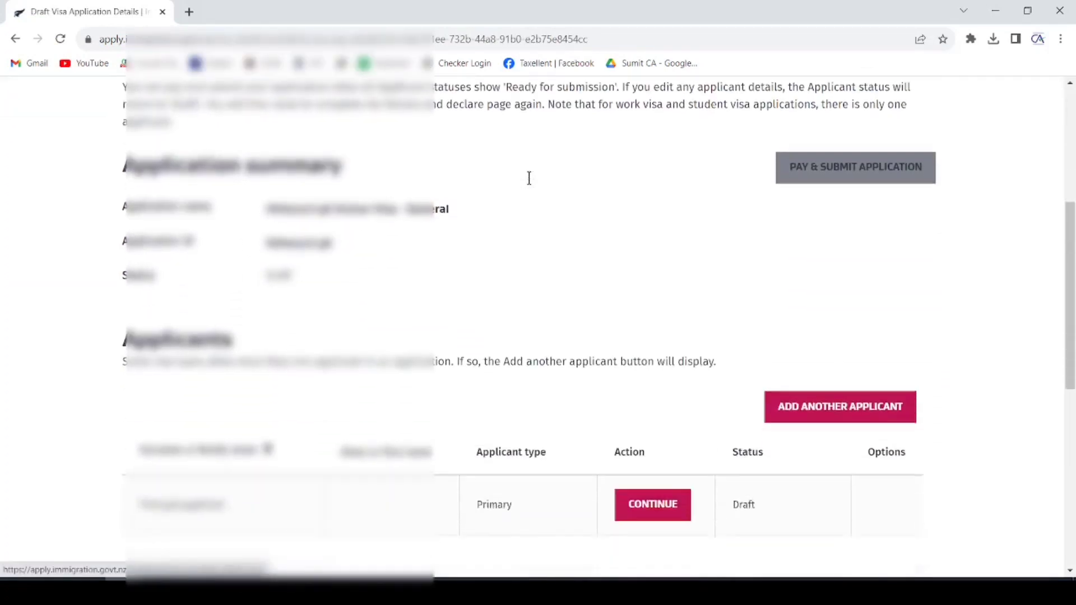
{"action": "scroll", "coordinate": [529, 179], "scroll_direction": "down", "scroll_amount": 1}
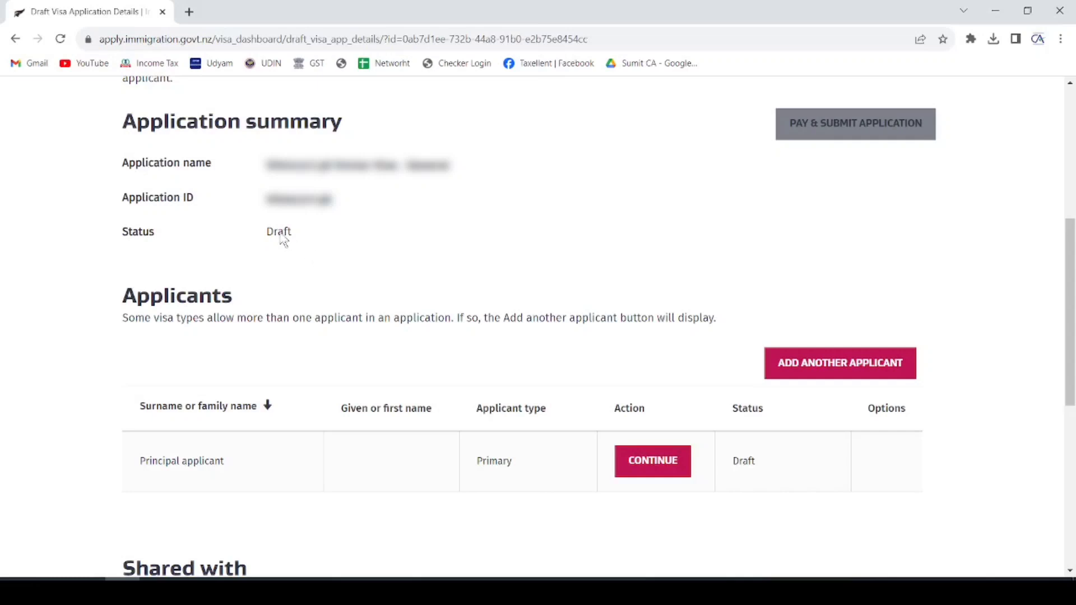
{"action": "left_click", "coordinate": [662, 468]}
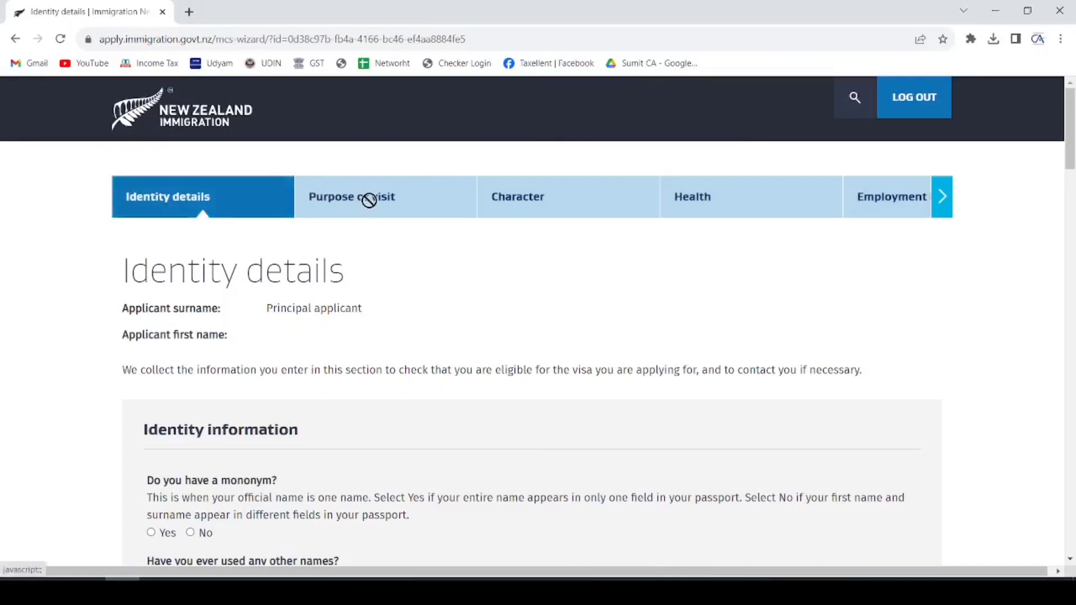
- Browse the application's wizard steps, then answer No to having a mononym
{"action": "left_click", "coordinate": [942, 198]}
{"action": "left_click", "coordinate": [943, 198]}
{"action": "left_click", "coordinate": [942, 198]}
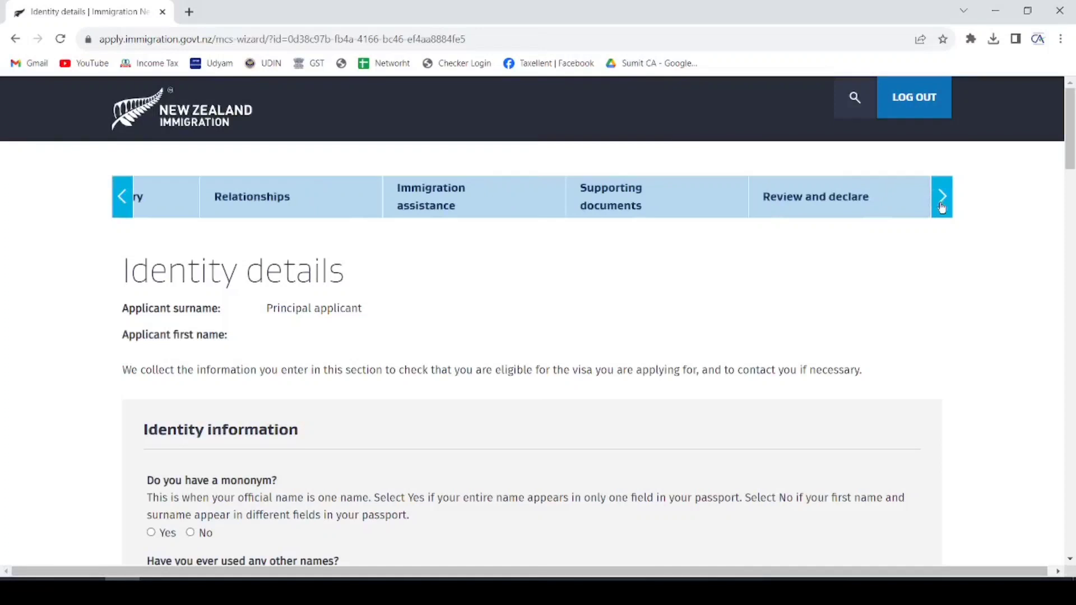
{"action": "left_click", "coordinate": [130, 208]}
{"action": "left_click", "coordinate": [130, 207]}
{"action": "left_click", "coordinate": [130, 207]}
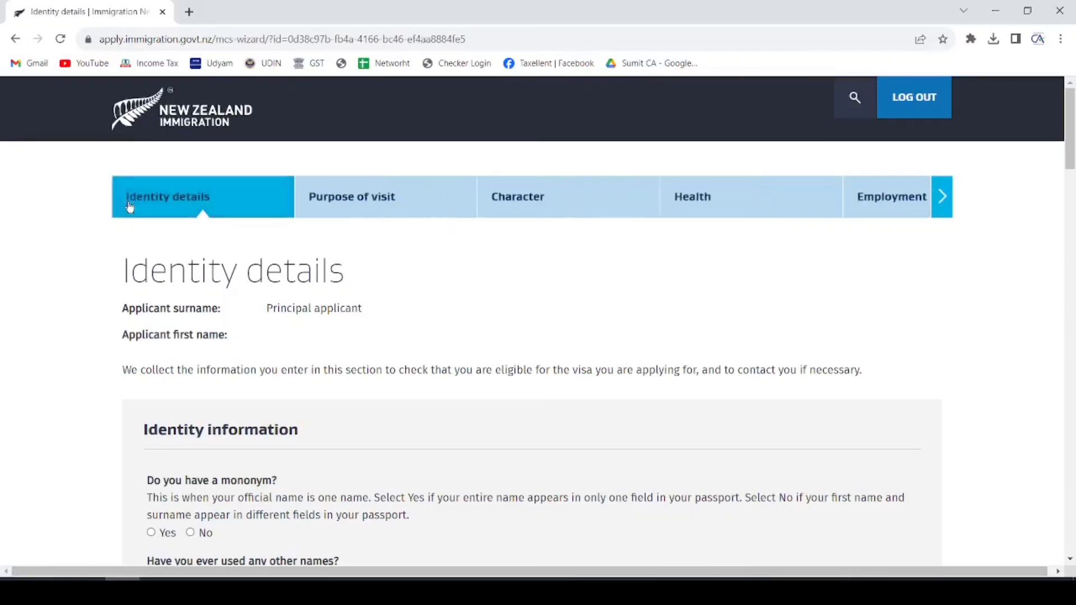
{"action": "scroll", "coordinate": [230, 137], "scroll_direction": "down", "scroll_amount": 6}
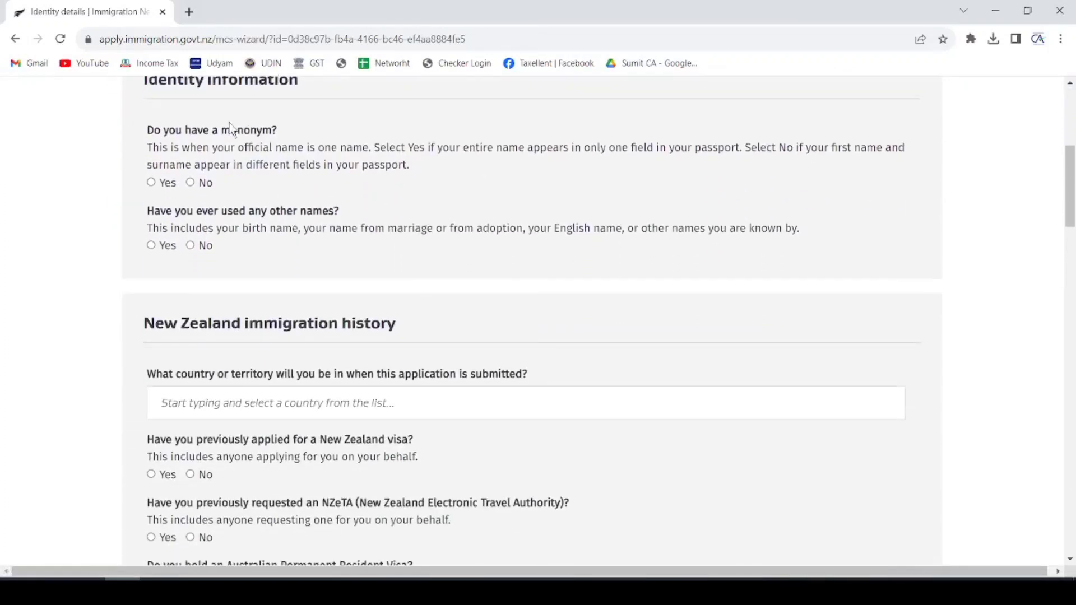
{"action": "left_click_drag", "start_coordinate": [141, 135], "coordinate": [280, 134]}
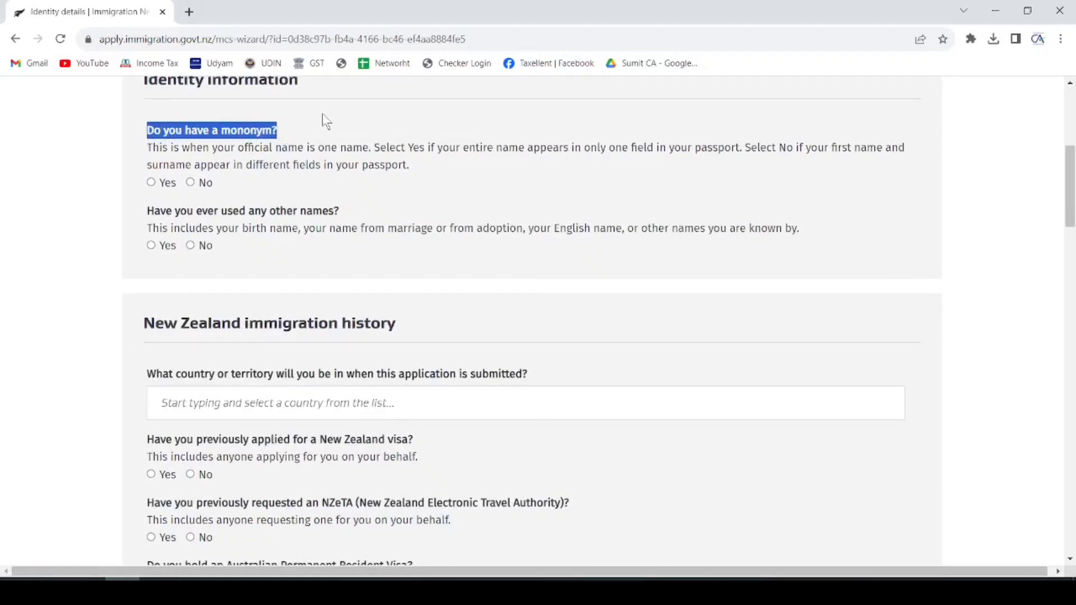
{"action": "double_click", "coordinate": [330, 147]}
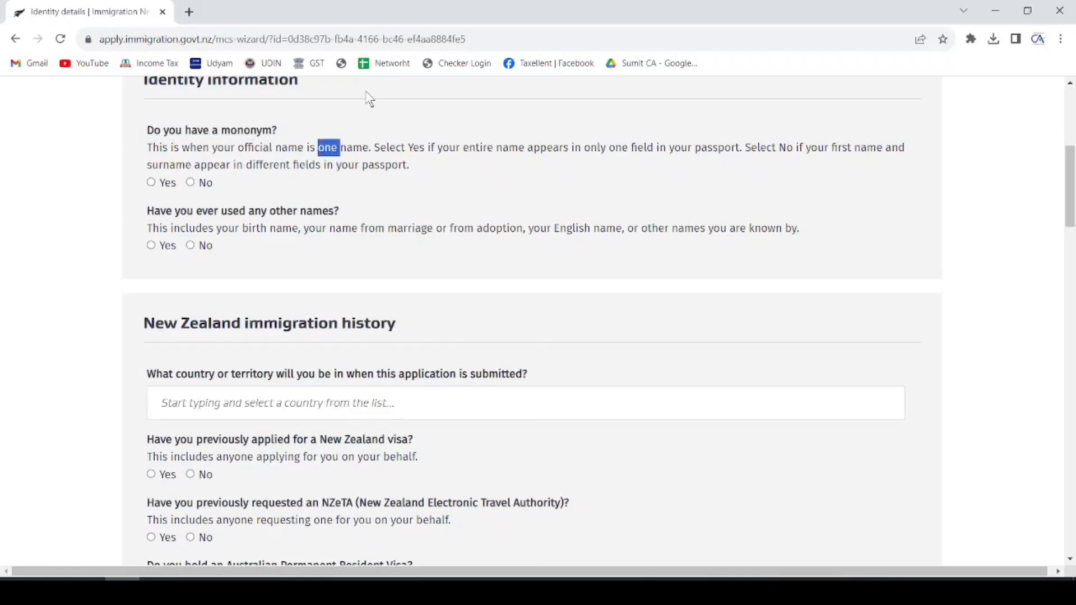
{"action": "left_click", "coordinate": [191, 183]}
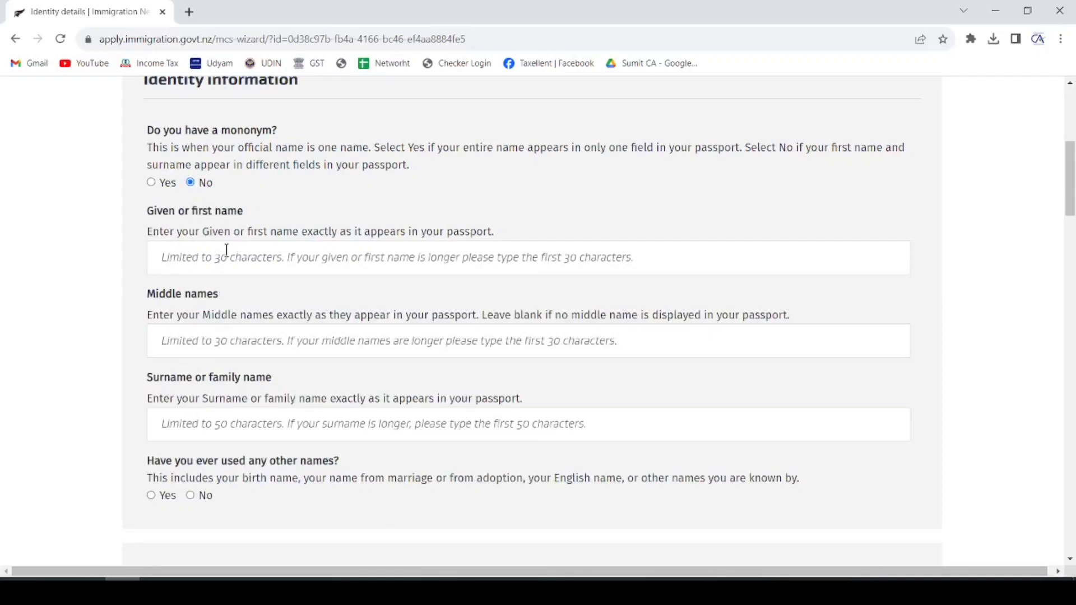
- Enter the applicant's surname and answer No to having used other names
{"action": "left_click", "coordinate": [212, 431]}
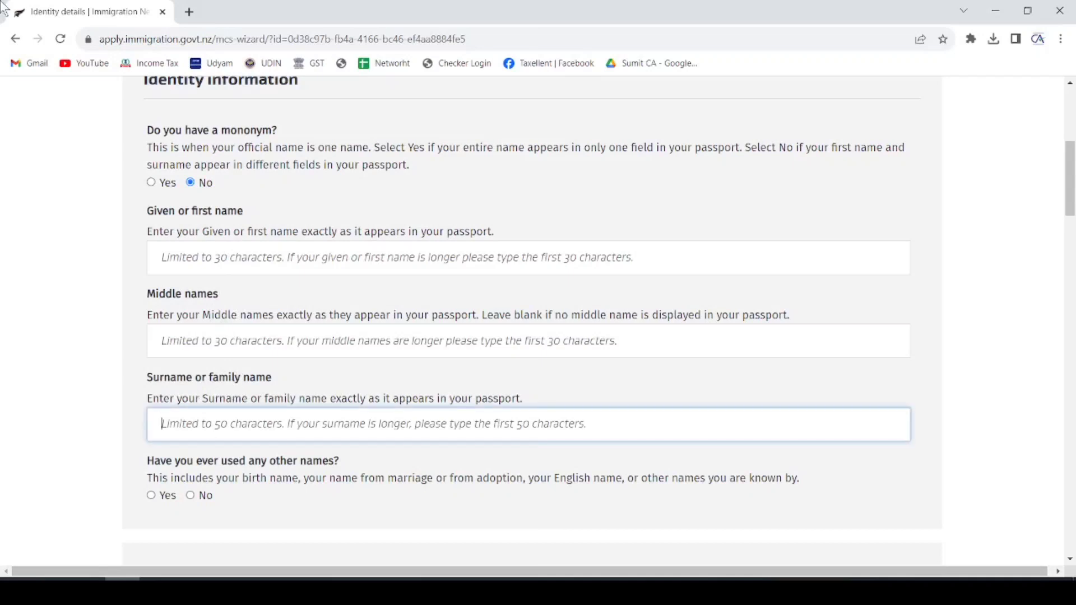
{"action": "type", "text": "N"}
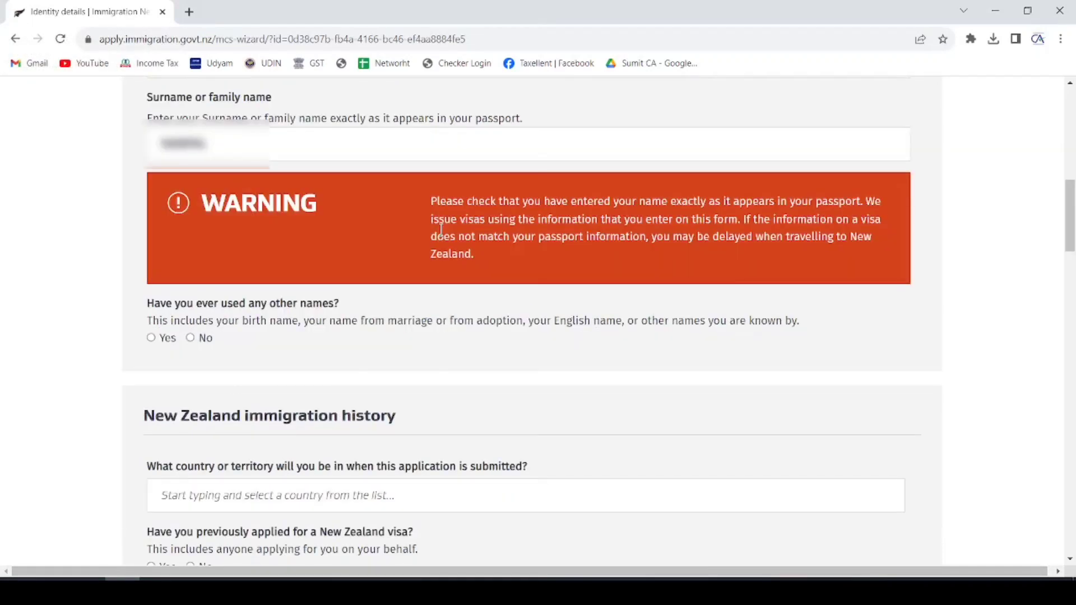
{"action": "left_click_drag", "start_coordinate": [430, 200], "coordinate": [860, 206]}
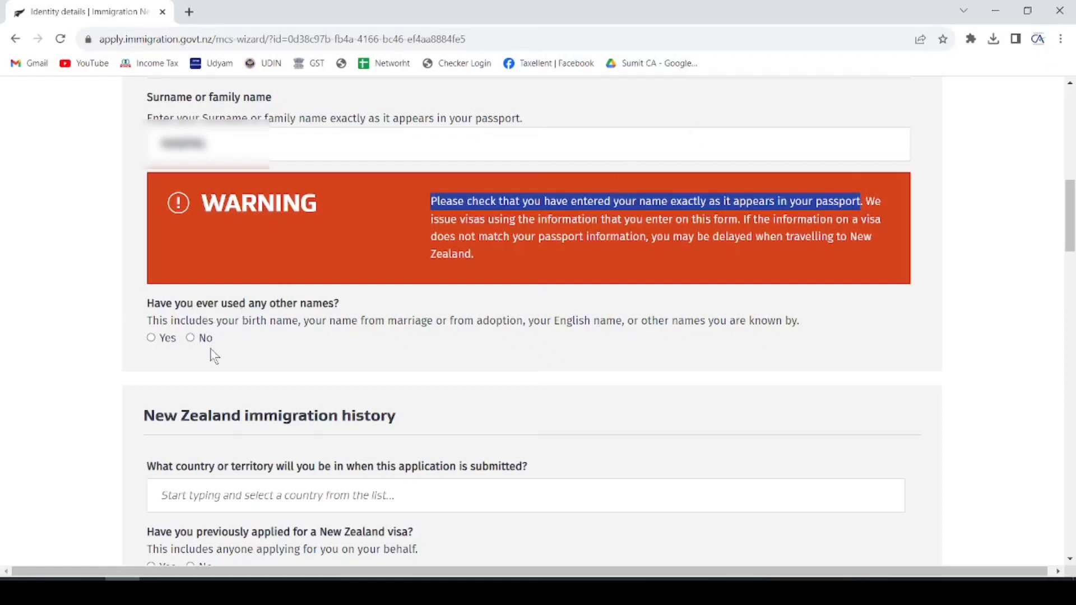
{"action": "left_click", "coordinate": [190, 338]}
{"action": "scroll", "coordinate": [258, 297], "scroll_direction": "down", "scroll_amount": 5}
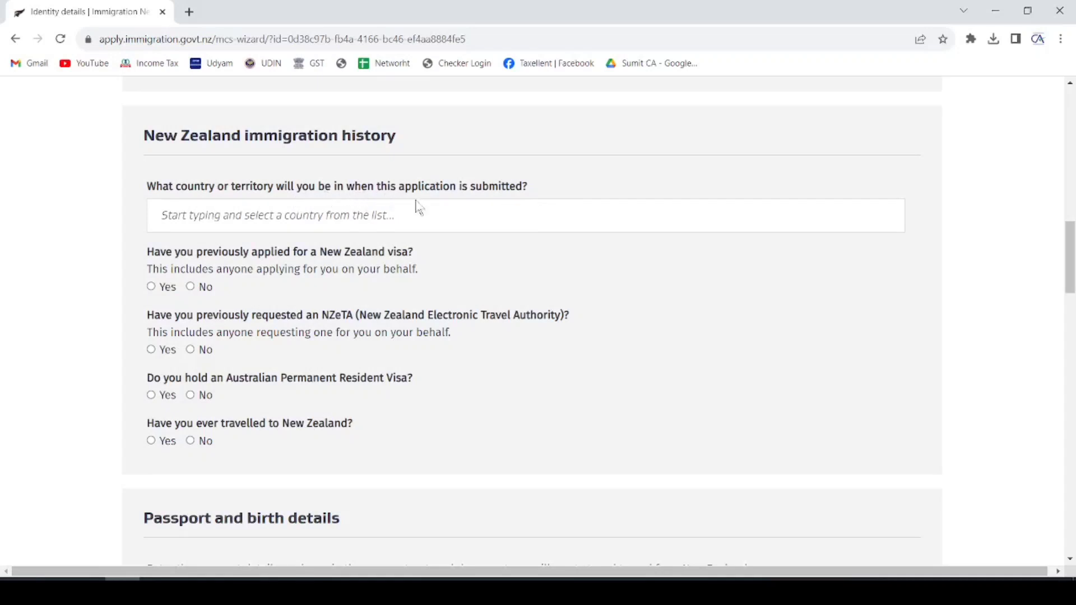
- Set the current country to India
{"action": "left_click", "coordinate": [414, 227]}
{"action": "type", "text": "INDIA"}
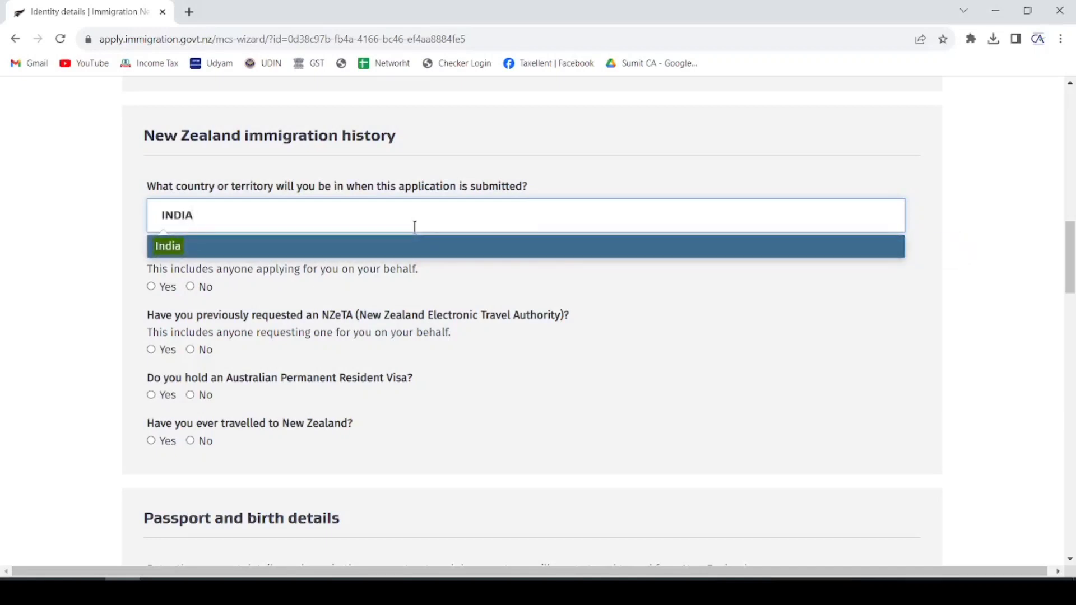
{"action": "left_click", "coordinate": [170, 248]}
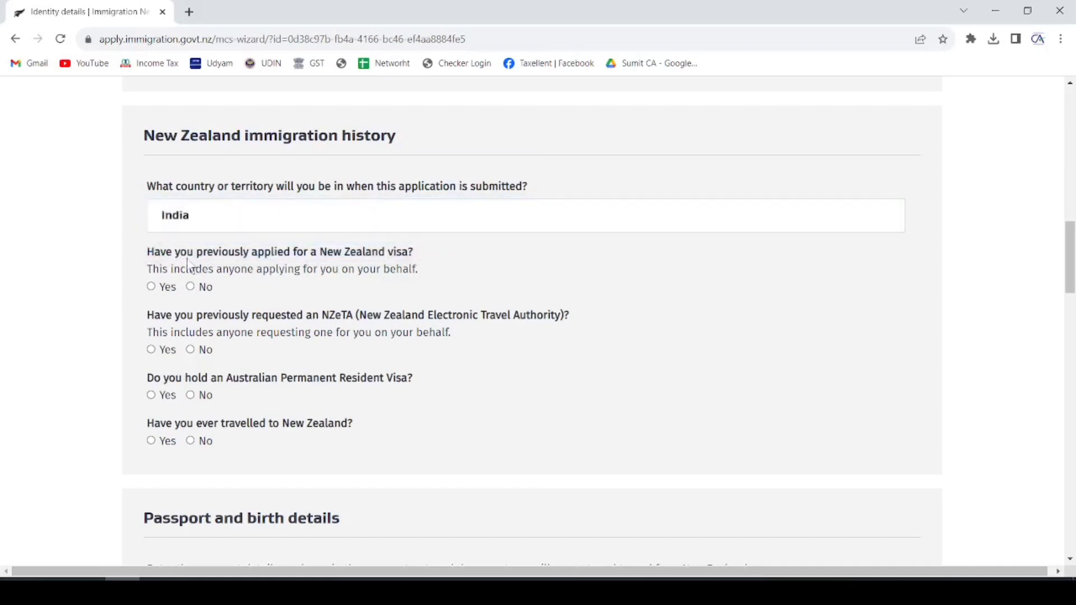
- Answer No to previous visa, NZeTA, Australian permanent residence and New Zealand travel questions
{"action": "left_click_drag", "start_coordinate": [155, 263], "coordinate": [411, 266]}
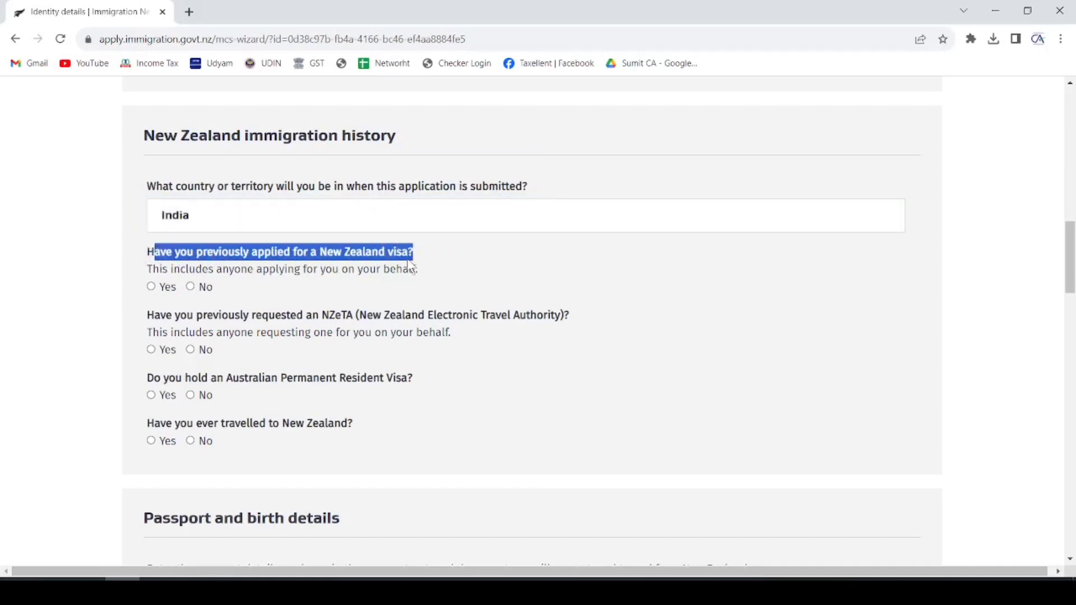
{"action": "left_click", "coordinate": [190, 287]}
{"action": "left_click", "coordinate": [190, 349]}
{"action": "scroll", "coordinate": [297, 331], "scroll_direction": "down", "scroll_amount": 1}
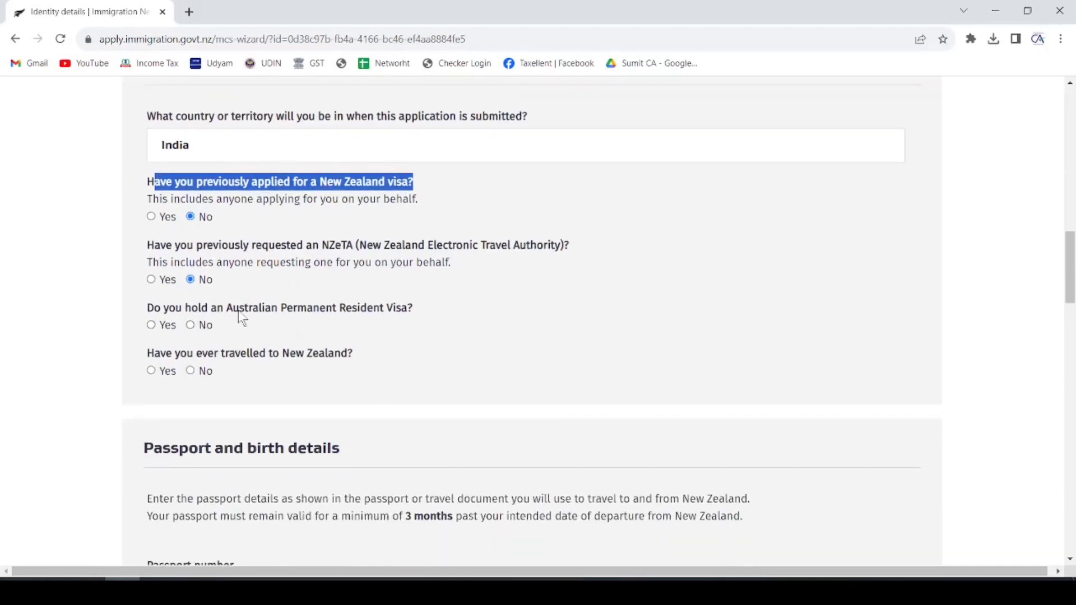
{"action": "left_click", "coordinate": [191, 327]}
{"action": "left_click", "coordinate": [191, 372]}
{"action": "scroll", "coordinate": [392, 253], "scroll_direction": "down", "scroll_amount": 4}
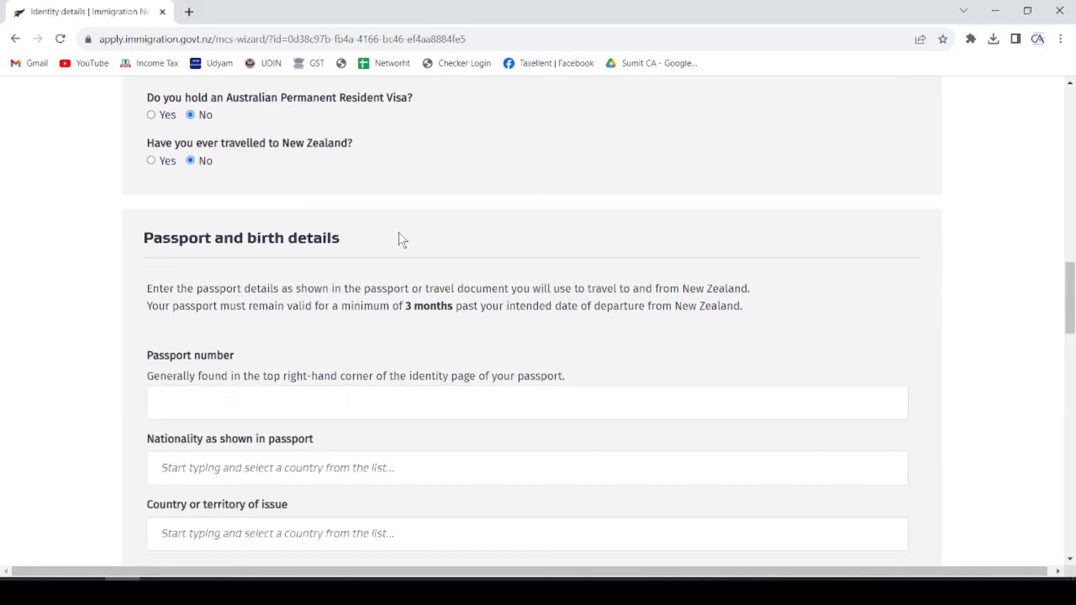
- Set passport nationality and country of issue to India and answer Yes to living there
{"action": "scroll", "coordinate": [407, 240], "scroll_direction": "down", "scroll_amount": 3}
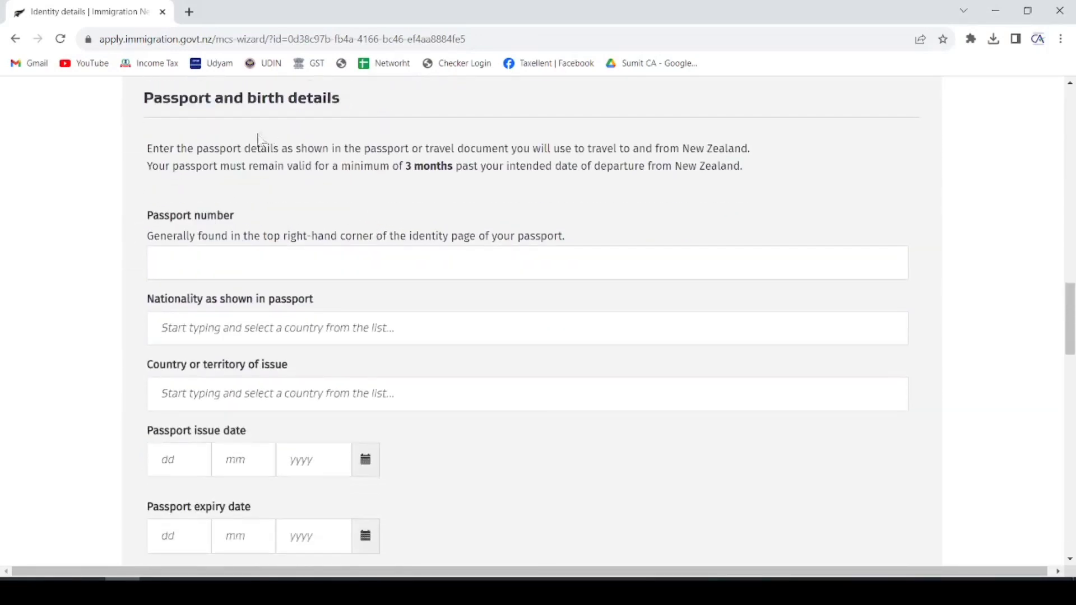
{"action": "left_click", "coordinate": [218, 263]}
{"action": "scroll", "coordinate": [218, 263], "scroll_direction": "down", "scroll_amount": 3}
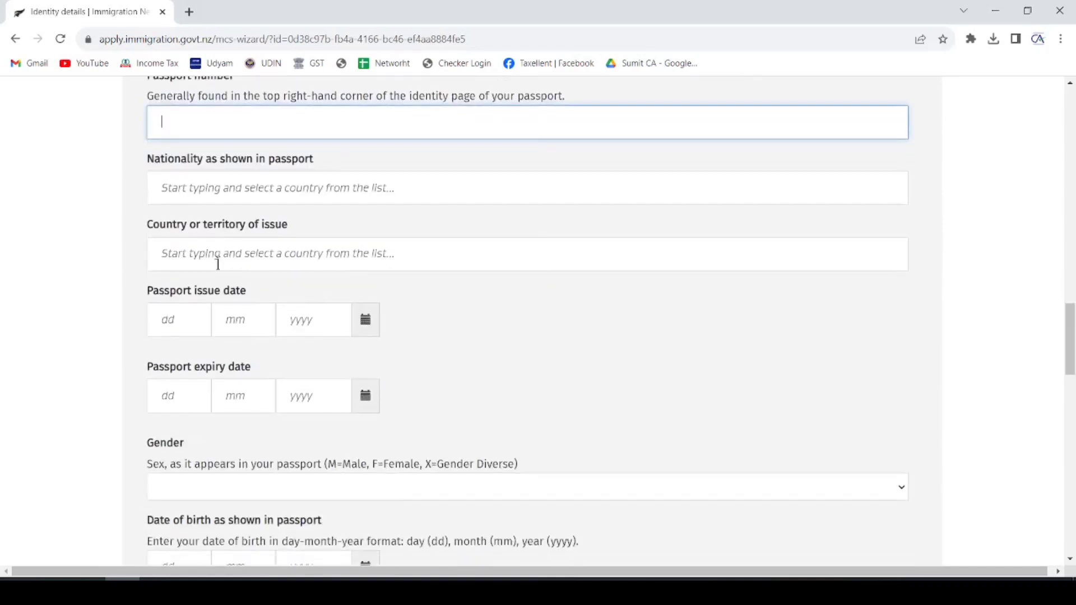
{"action": "left_click", "coordinate": [247, 184]}
{"action": "type", "text": "INDIA"}
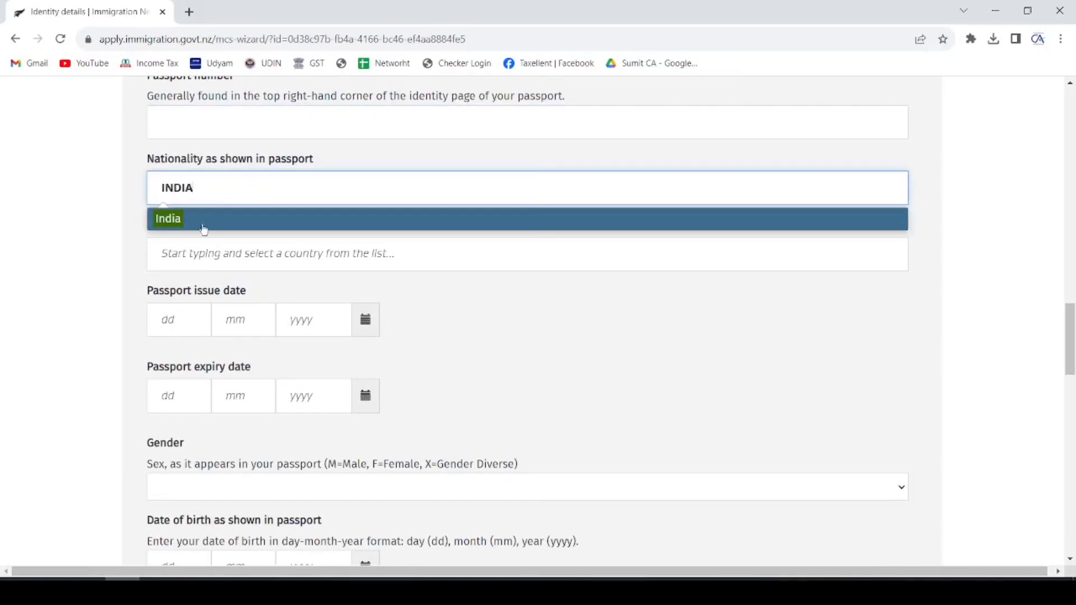
{"action": "left_click", "coordinate": [205, 230]}
{"action": "left_click", "coordinate": [218, 253]}
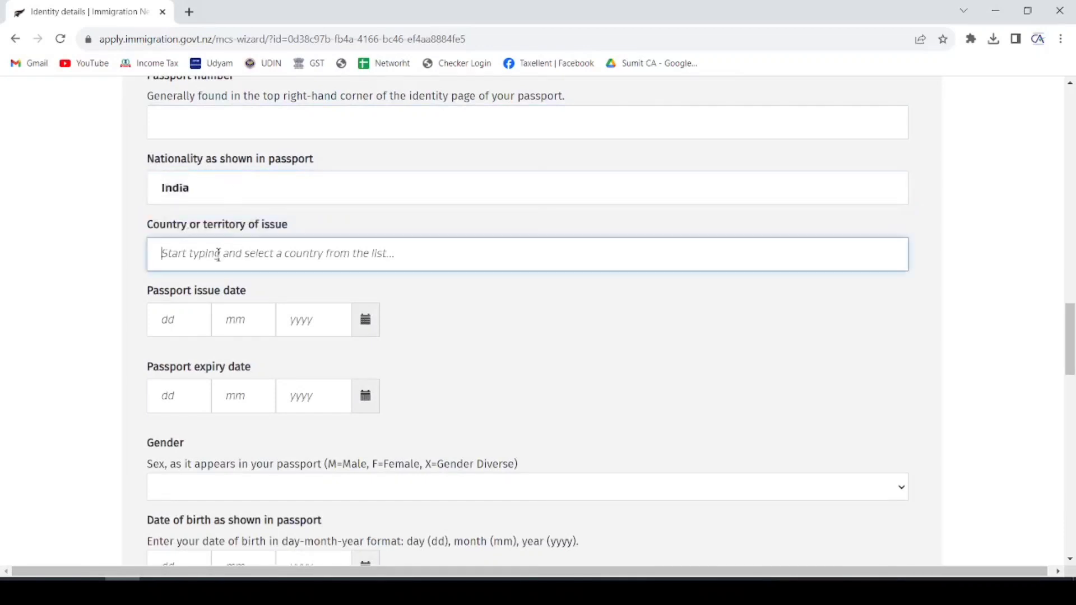
{"action": "type", "text": "INDIA"}
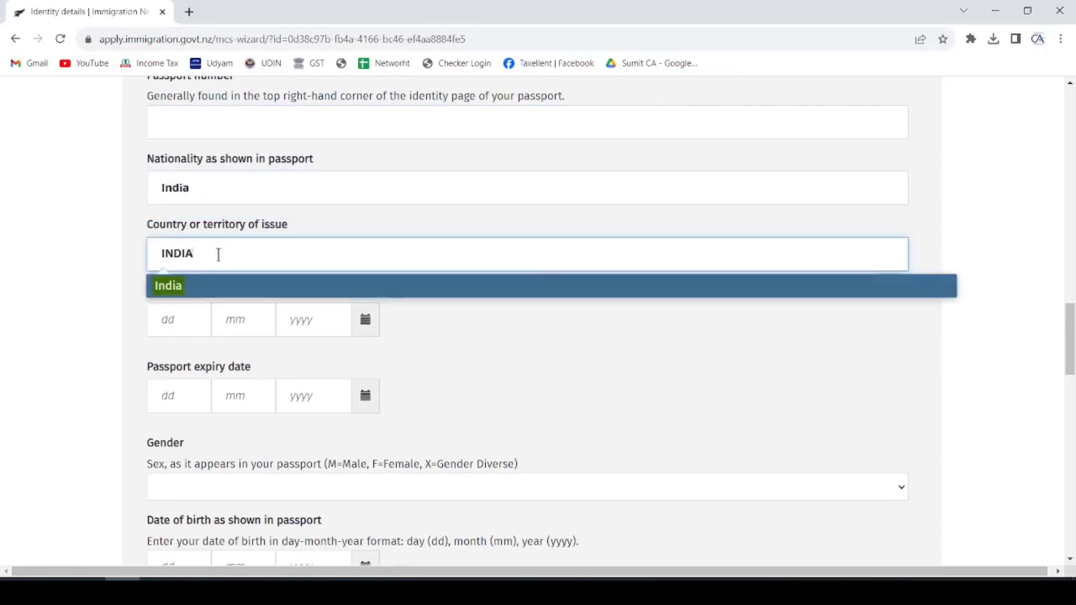
{"action": "left_click", "coordinate": [198, 287]}
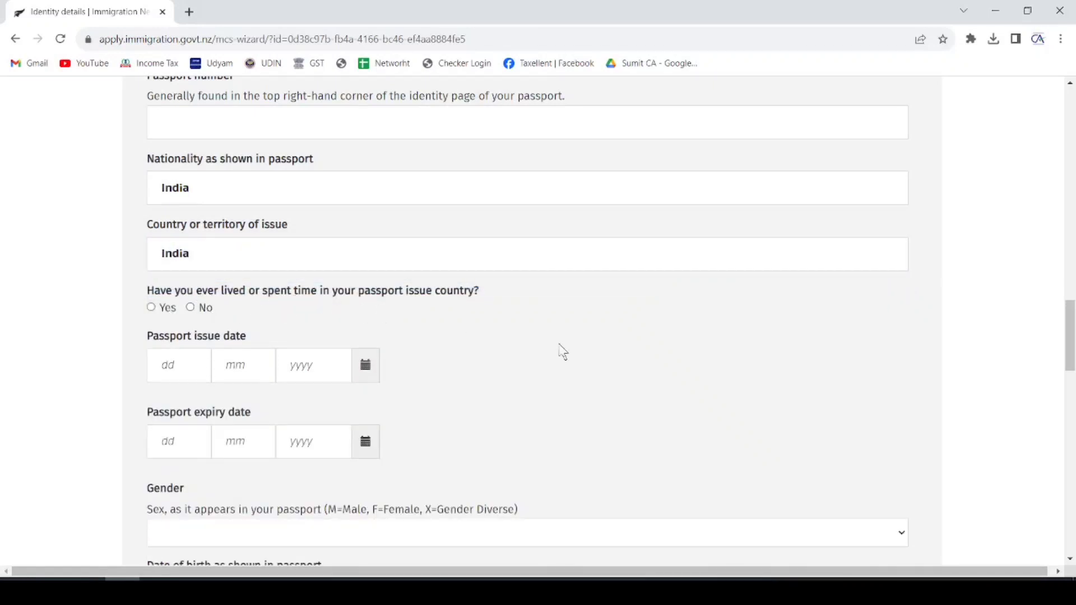
{"action": "left_click", "coordinate": [150, 307]}
{"action": "scroll", "coordinate": [232, 289], "scroll_direction": "down", "scroll_amount": 3}
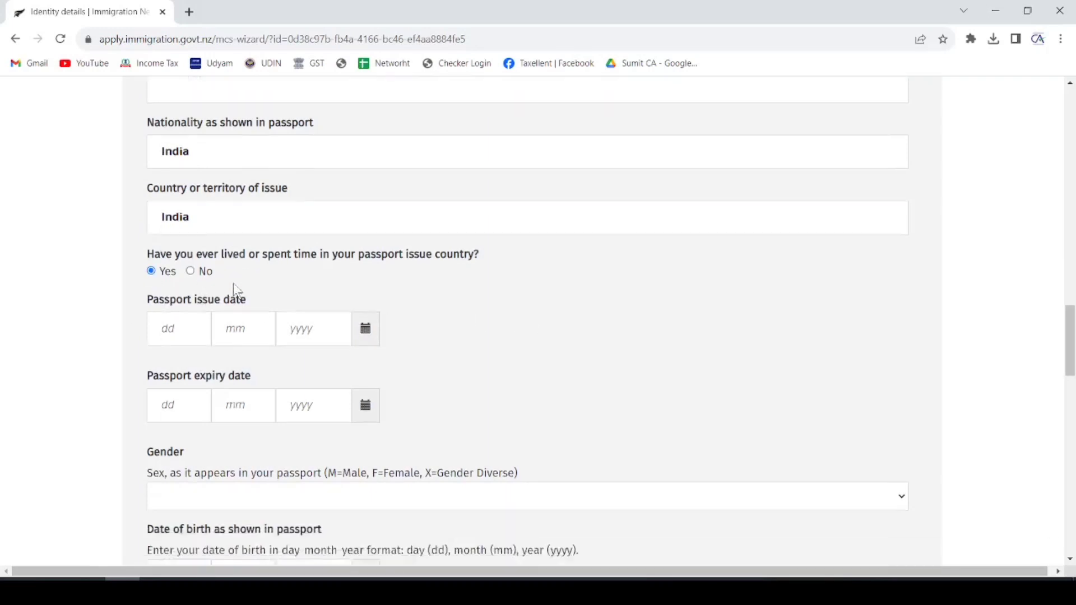
{"action": "scroll", "coordinate": [187, 290], "scroll_direction": "down", "scroll_amount": 1}
- Set the gender to Male
{"action": "left_click", "coordinate": [193, 327]}
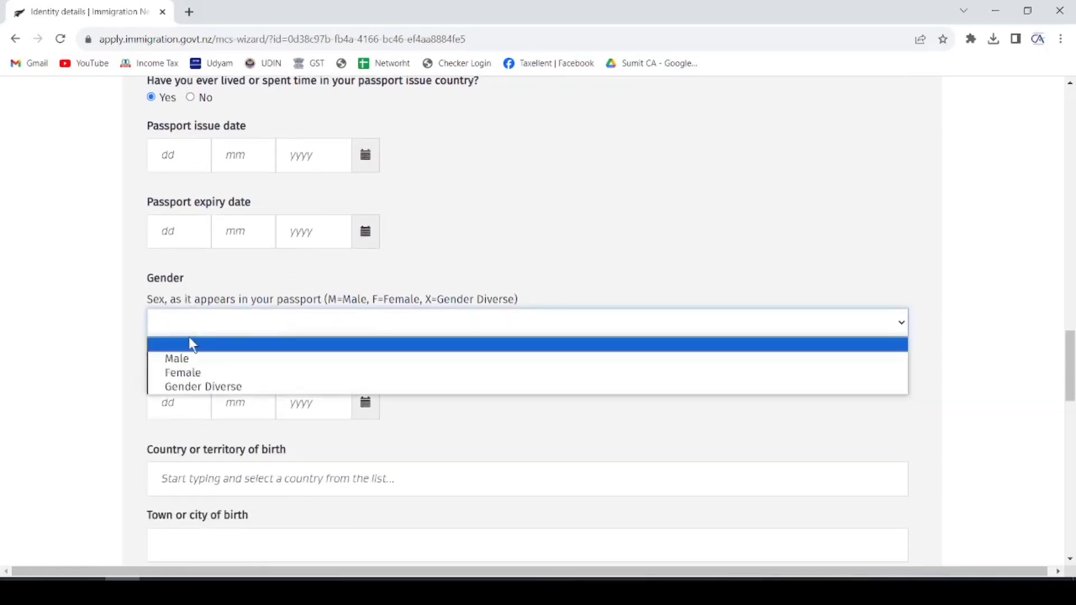
{"action": "left_click", "coordinate": [186, 359]}
{"action": "scroll", "coordinate": [288, 277], "scroll_direction": "down", "scroll_amount": 1}
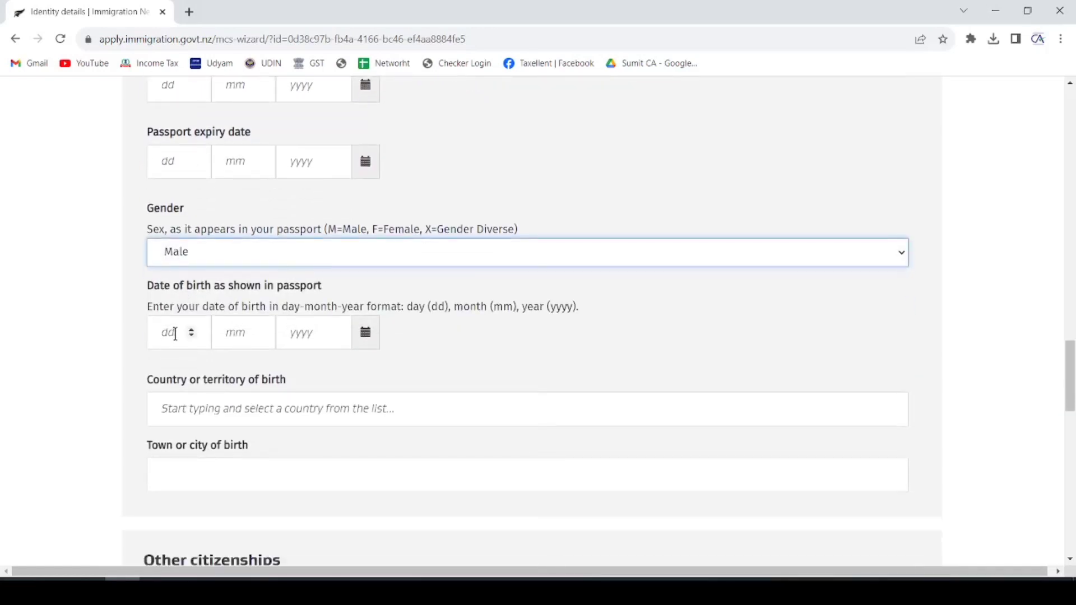
{"action": "scroll", "coordinate": [178, 322], "scroll_direction": "down", "scroll_amount": 2}
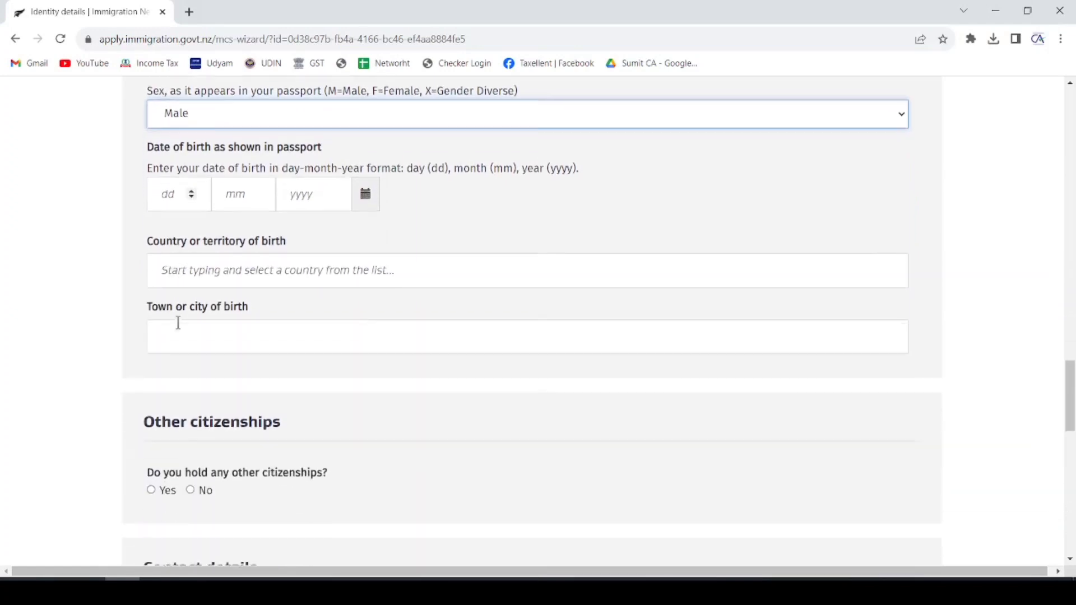
- Enter India as the country of birth and Rajasthan as the state of birth
{"action": "left_click", "coordinate": [209, 269]}
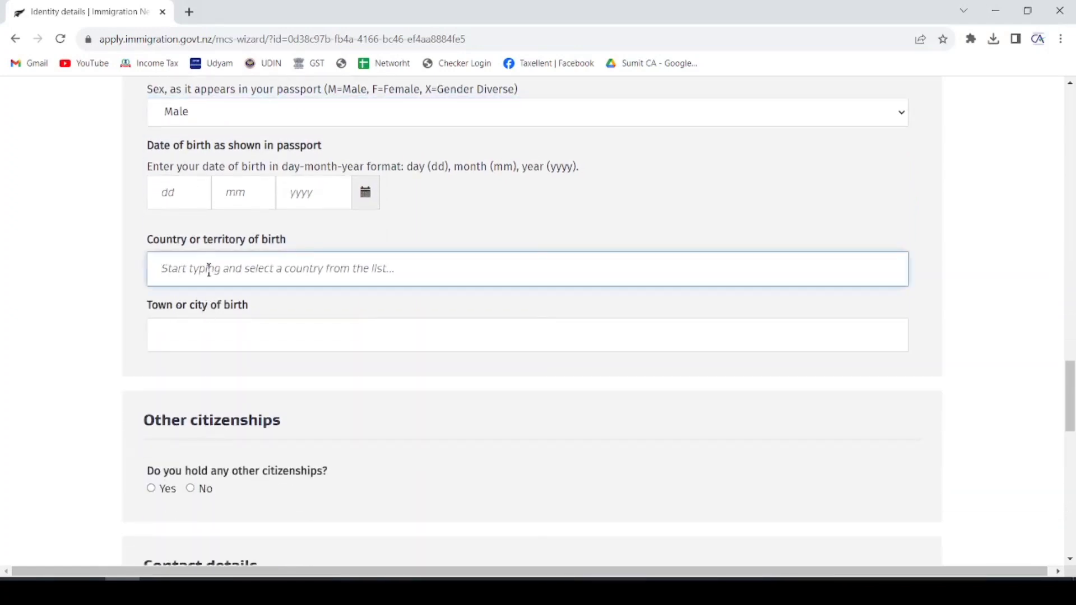
{"action": "type", "text": "INDIA"}
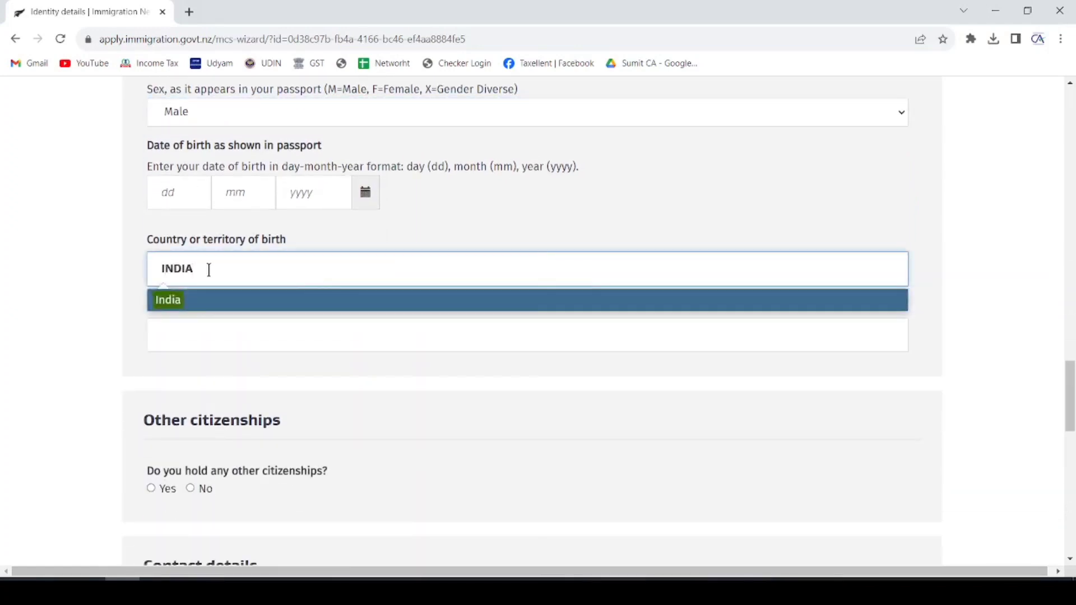
{"action": "left_click", "coordinate": [189, 305]}
{"action": "scroll", "coordinate": [192, 307], "scroll_direction": "down", "scroll_amount": 1}
{"action": "left_click", "coordinate": [228, 269]}
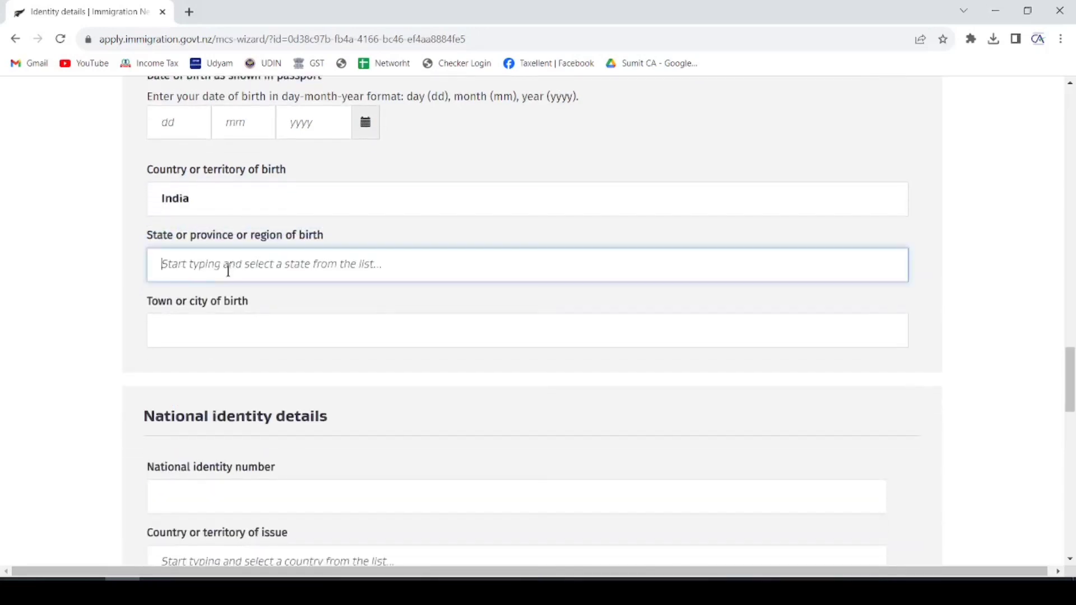
{"action": "type", "text": "RAJ"}
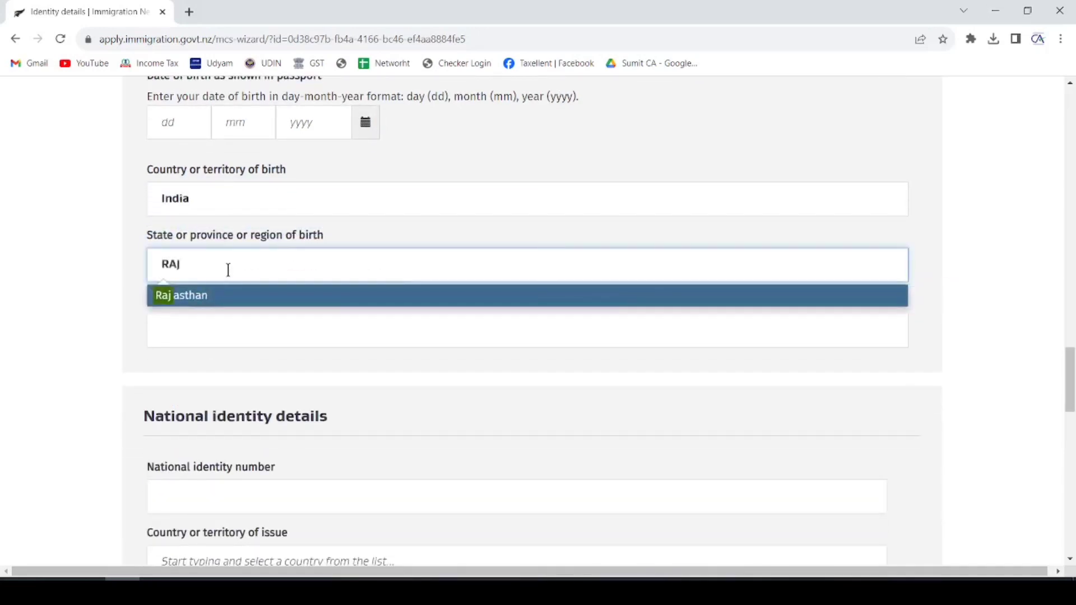
{"action": "left_click", "coordinate": [188, 303]}
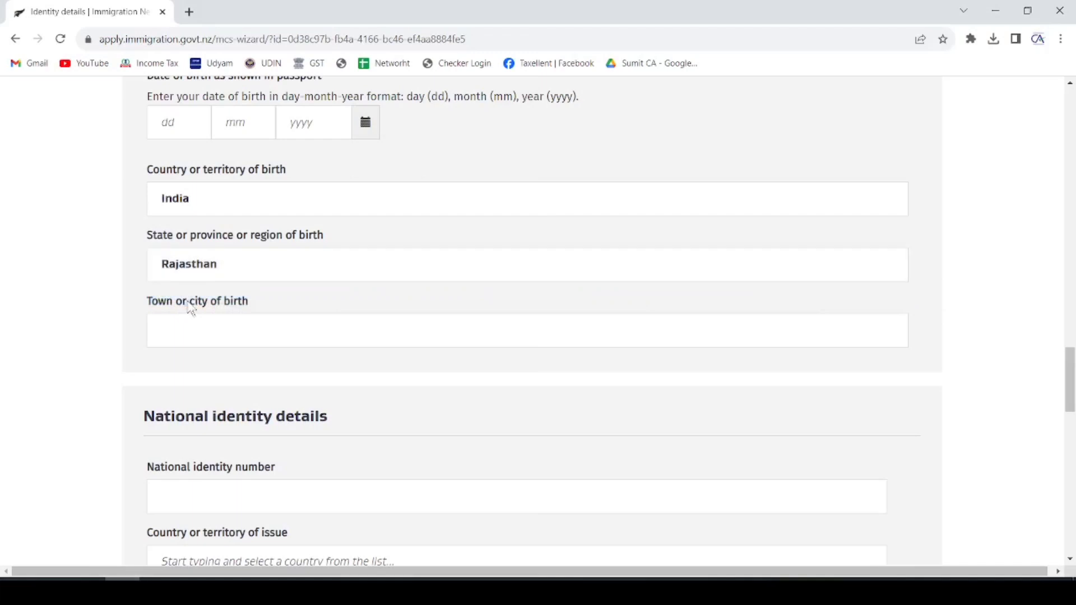
{"action": "left_click", "coordinate": [213, 332]}
{"action": "scroll", "coordinate": [286, 260], "scroll_direction": "down", "scroll_amount": 3}
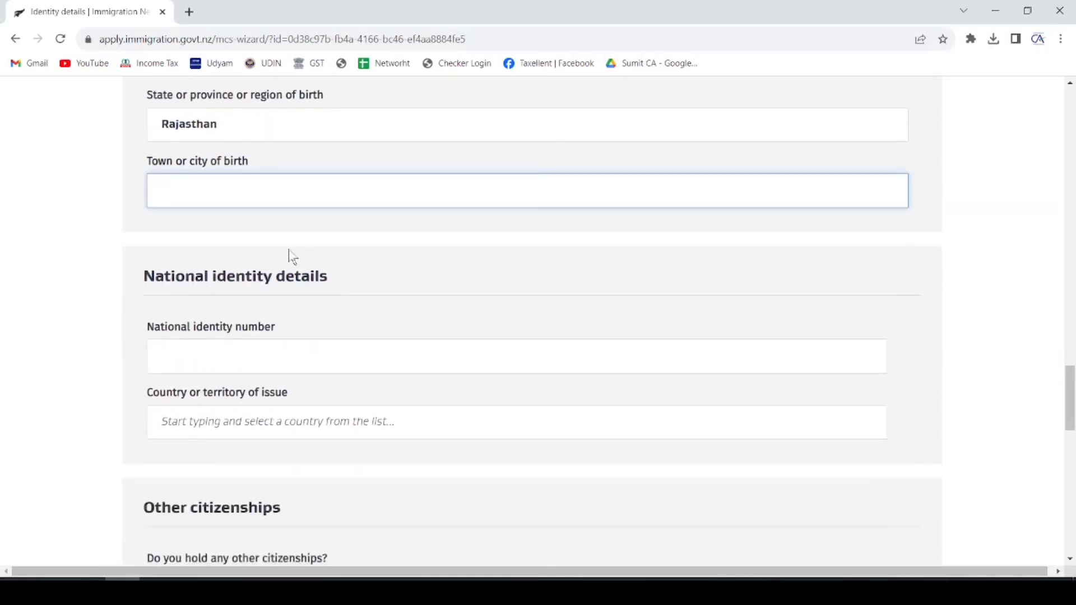
{"action": "scroll", "coordinate": [288, 249], "scroll_direction": "down", "scroll_amount": 1}
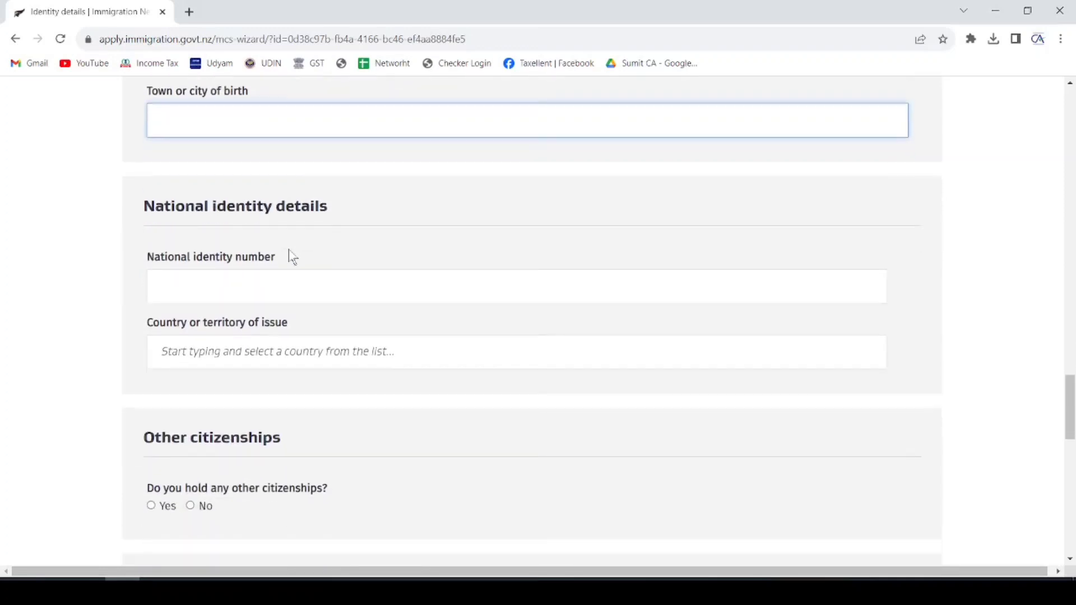
- Enter AADHAR CARD as the national identity number, with India as country of issue
{"action": "left_click_drag", "start_coordinate": [146, 206], "coordinate": [327, 205]}
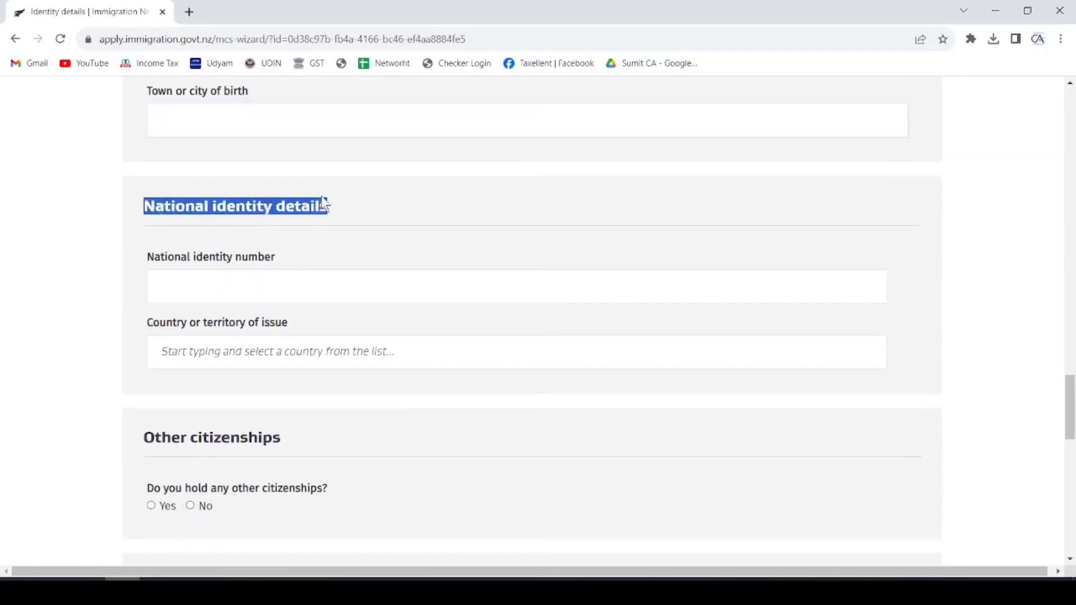
{"action": "scroll", "coordinate": [324, 185], "scroll_direction": "down", "scroll_amount": 1}
{"action": "left_click", "coordinate": [223, 206]}
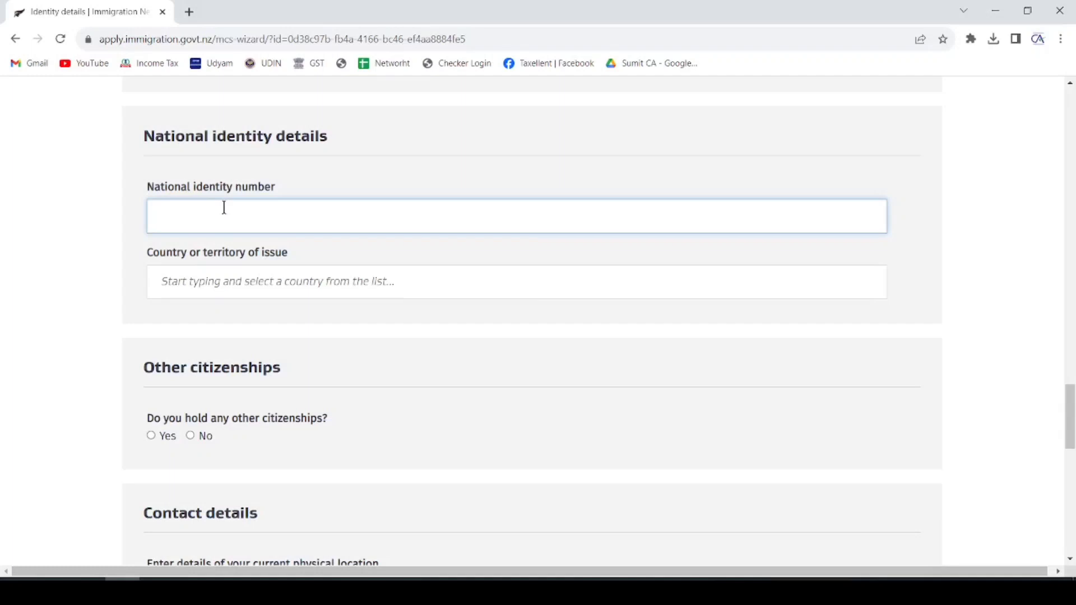
{"action": "type", "text": "AADHAR CARD"}
{"action": "left_click", "coordinate": [215, 282]}
{"action": "type", "text": "INDIA"}
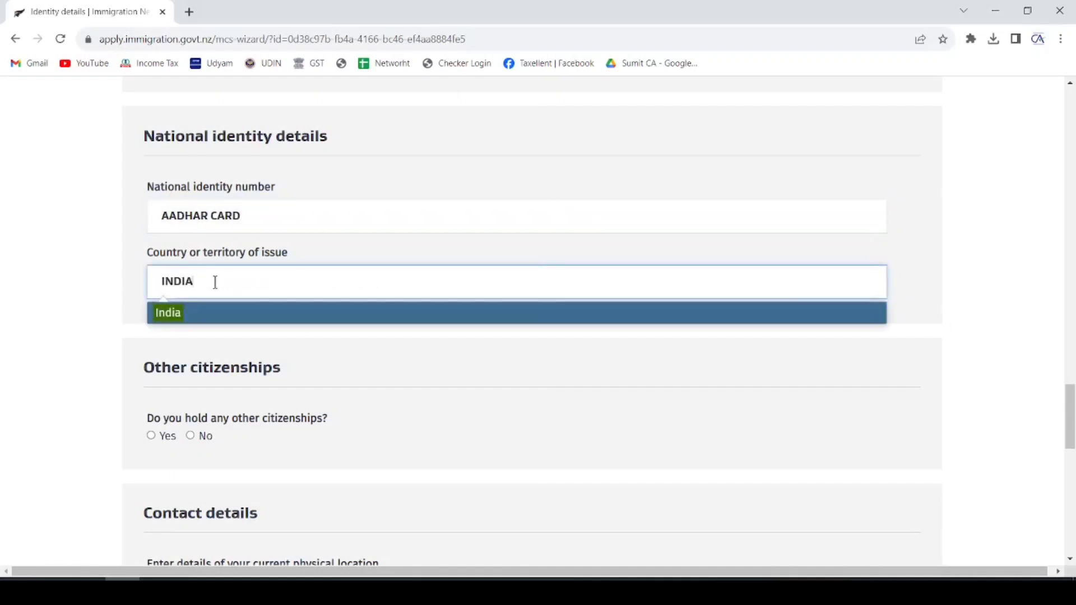
{"action": "left_click", "coordinate": [188, 317]}
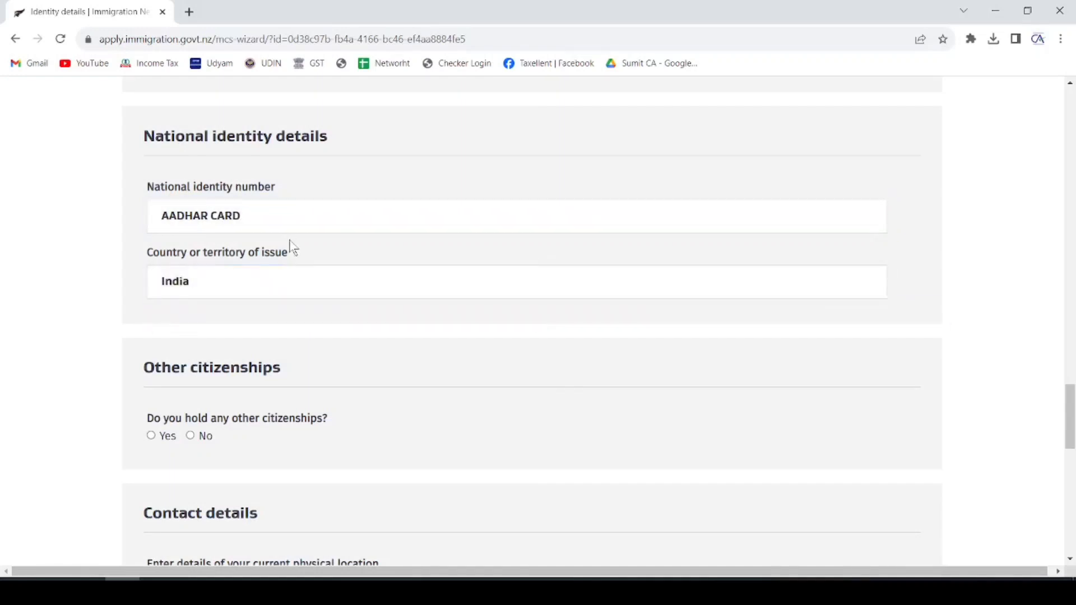
- Answer No to holding other citizenships
{"action": "scroll", "coordinate": [291, 247], "scroll_direction": "down", "scroll_amount": 1}
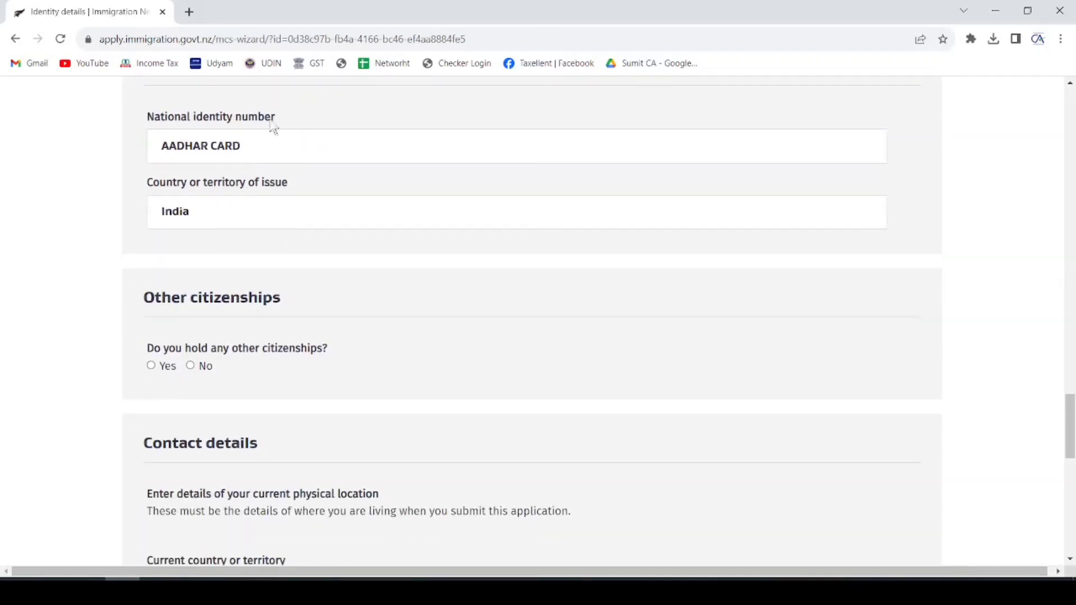
{"action": "left_click", "coordinate": [257, 147]}
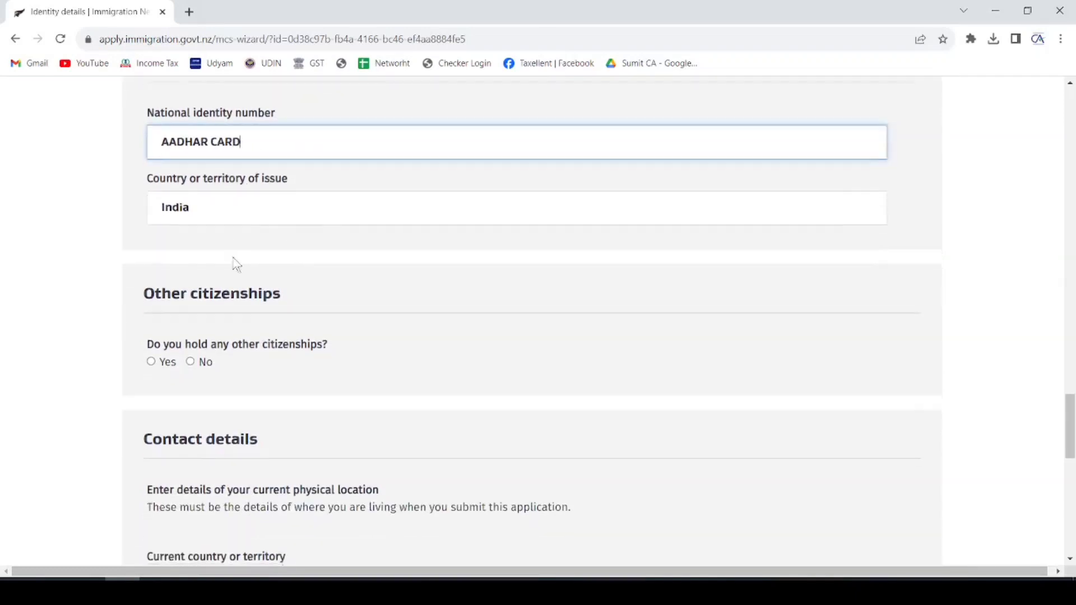
{"action": "scroll", "coordinate": [233, 262], "scroll_direction": "down", "scroll_amount": 1}
{"action": "left_click", "coordinate": [191, 296]}
- Set the current country to India and the current state to Rajasthan
{"action": "scroll", "coordinate": [260, 230], "scroll_direction": "down", "scroll_amount": 3}
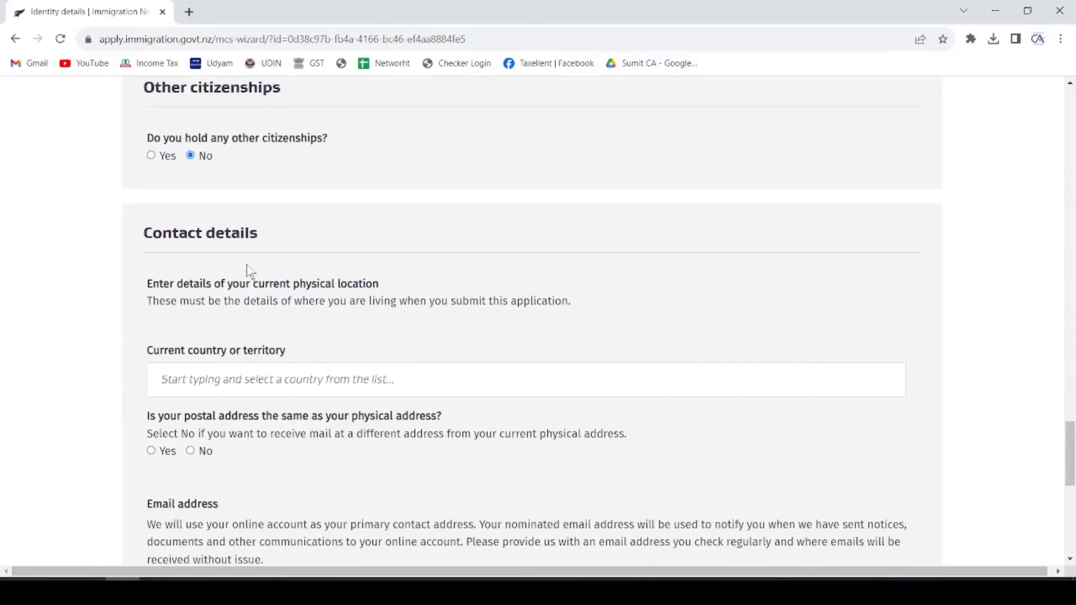
{"action": "left_click", "coordinate": [213, 303]}
{"action": "type", "text": "IDNIA"}
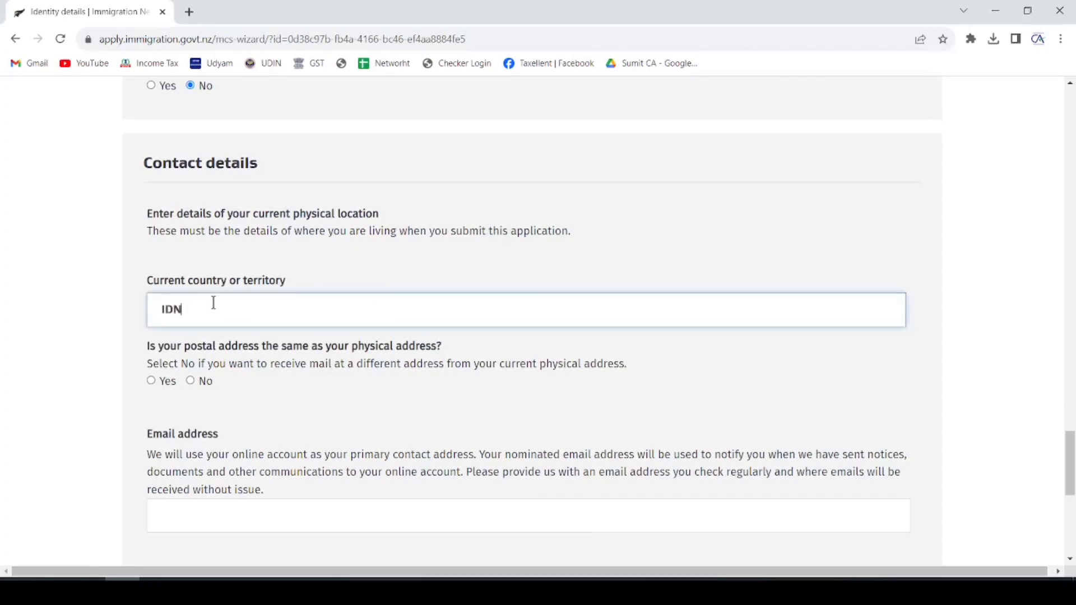
{"action": "key", "text": "BackSpace"}
{"action": "key", "text": "BackSpace"}
{"action": "key", "text": "BackSpace"}
{"action": "key", "text": "BackSpace"}
{"action": "type", "text": "INDIA"}
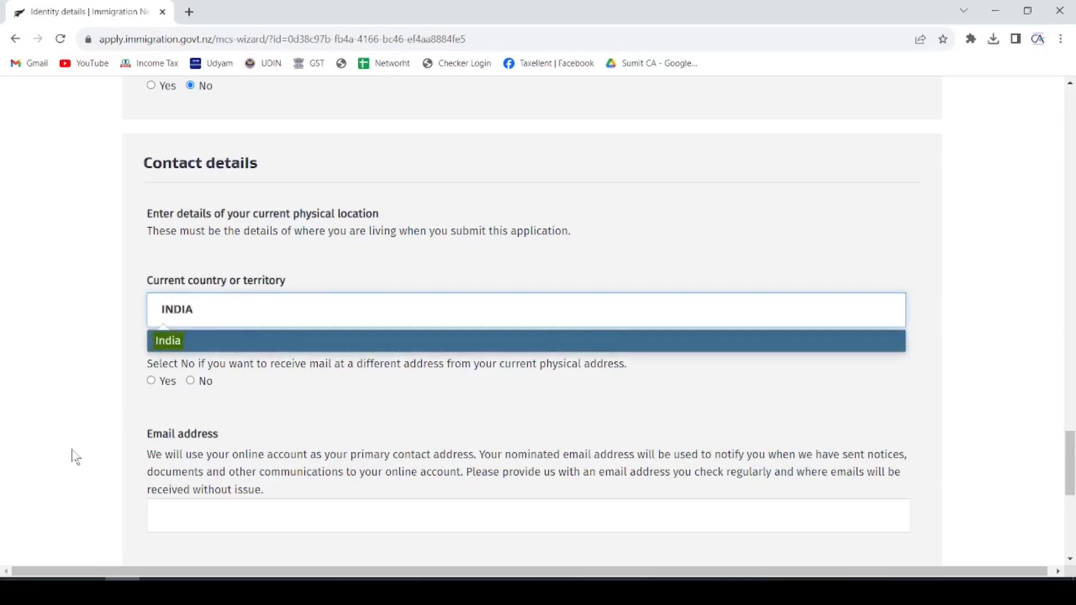
{"action": "left_click", "coordinate": [171, 342]}
{"action": "left_click", "coordinate": [219, 378]}
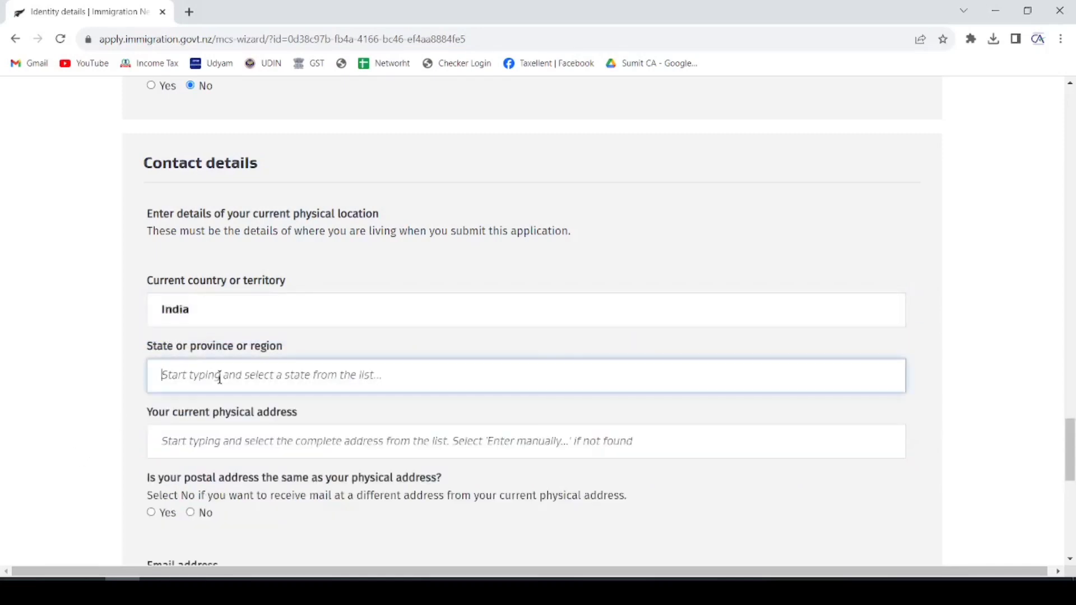
{"action": "type", "text": "RAJ"}
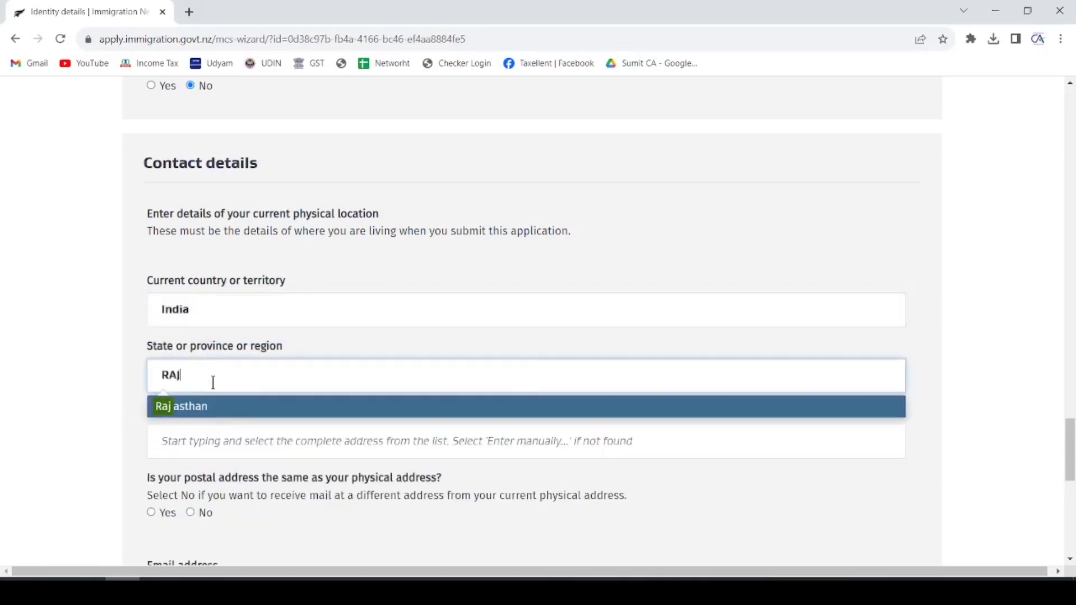
{"action": "left_click", "coordinate": [199, 407]}
- Mark the postal address as the same as the physical address
{"action": "scroll", "coordinate": [263, 347], "scroll_direction": "down", "scroll_amount": 1}
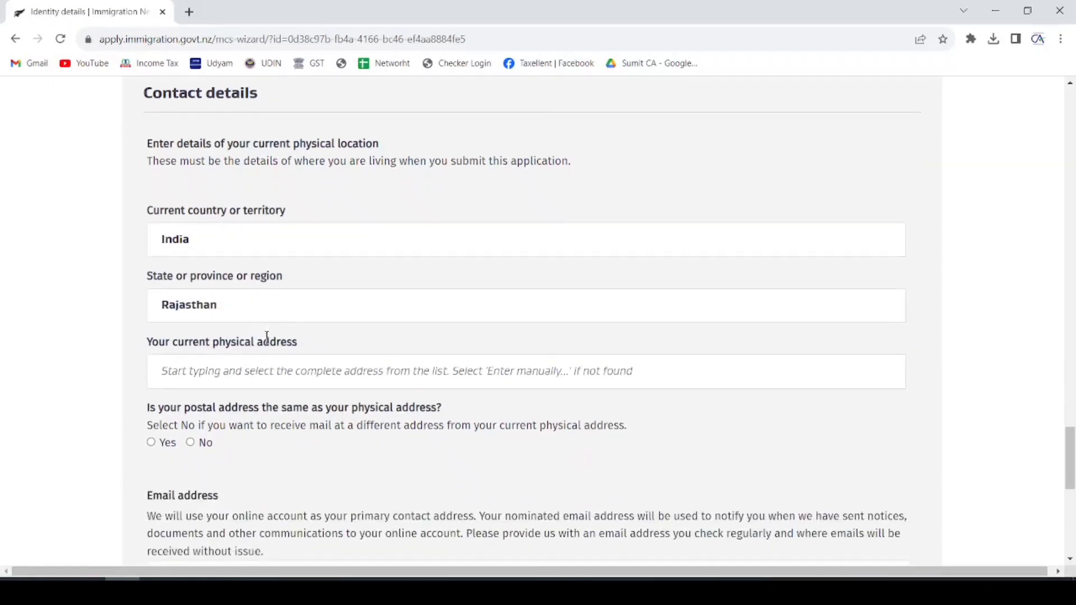
{"action": "left_click", "coordinate": [243, 366]}
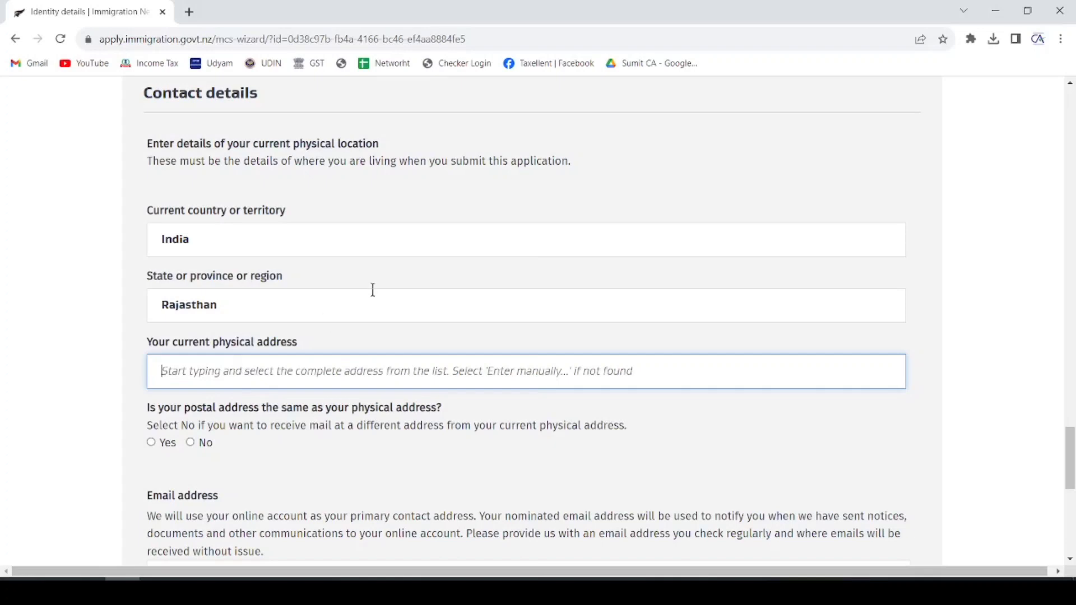
{"action": "scroll", "coordinate": [373, 290], "scroll_direction": "down", "scroll_amount": 1}
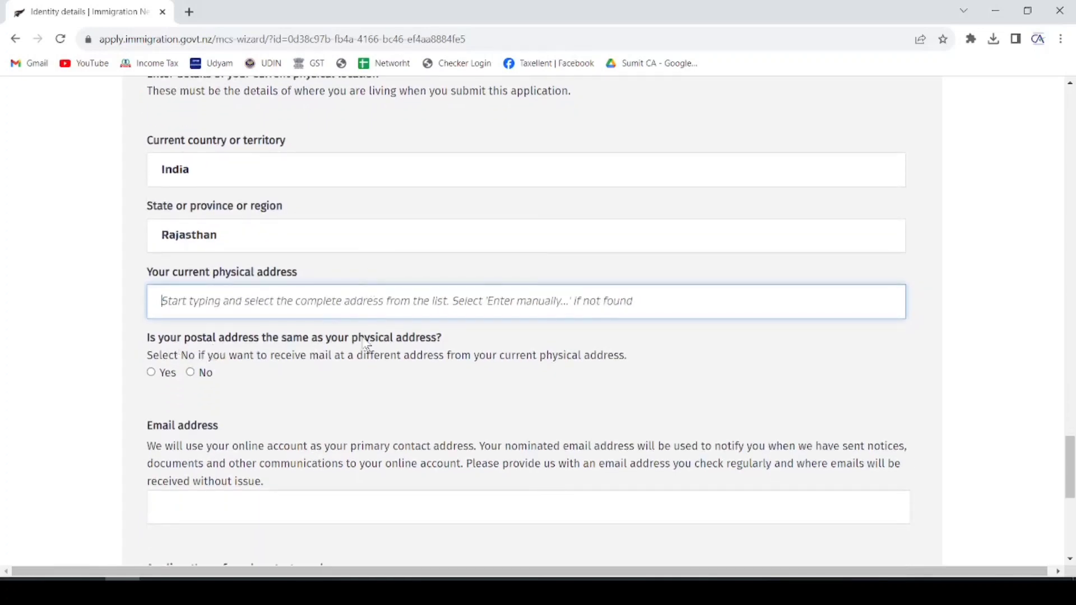
{"action": "left_click", "coordinate": [151, 373]}
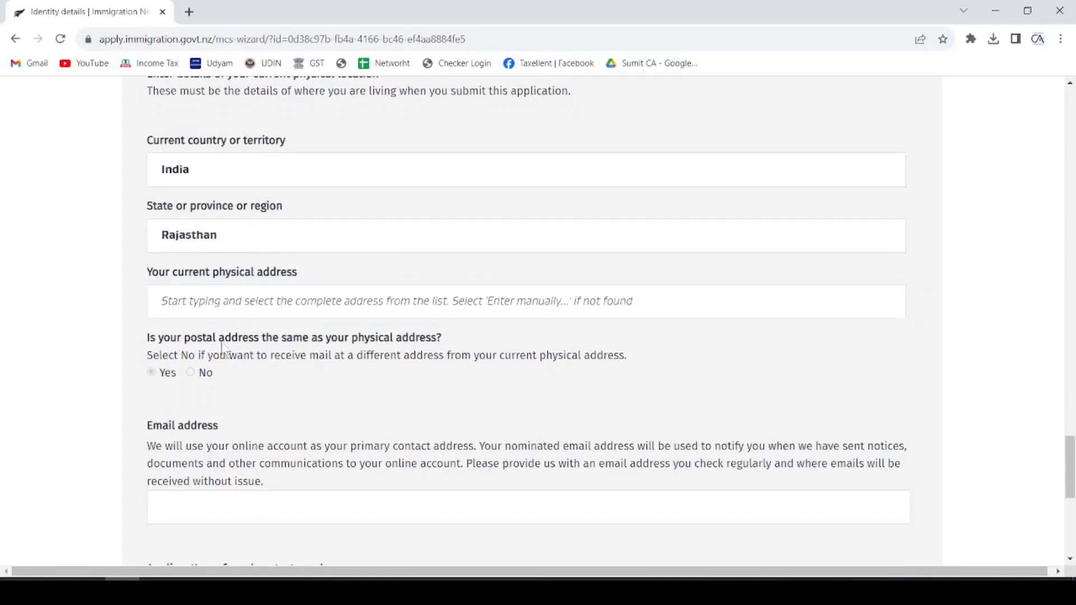
{"action": "scroll", "coordinate": [268, 330], "scroll_direction": "down", "scroll_amount": 3}
- Step through the email address and preferred and alternative contact number fields
{"action": "left_click", "coordinate": [258, 303]}
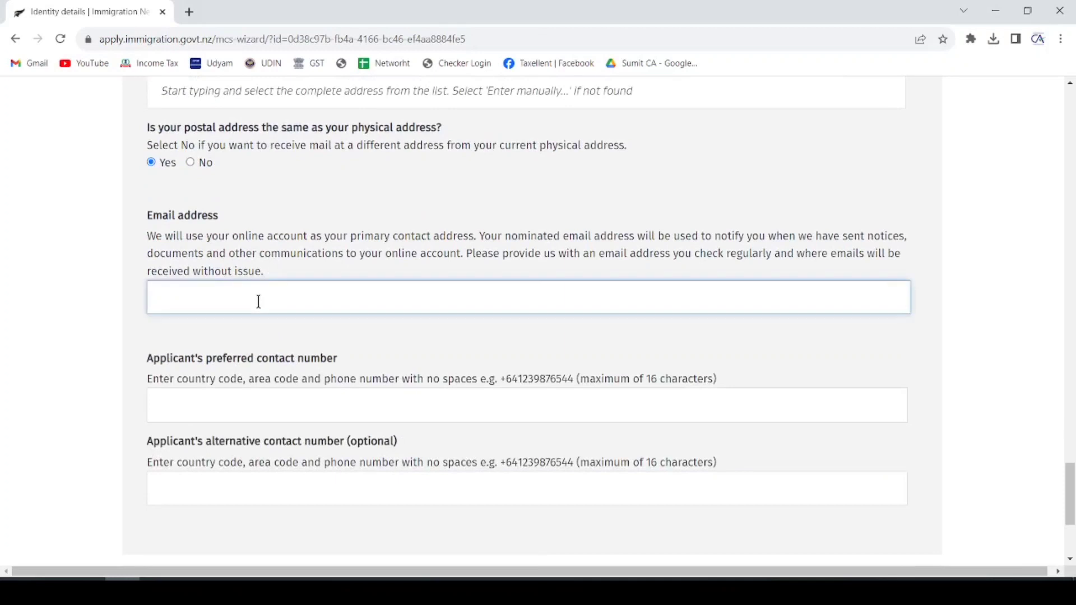
{"action": "left_click", "coordinate": [260, 392]}
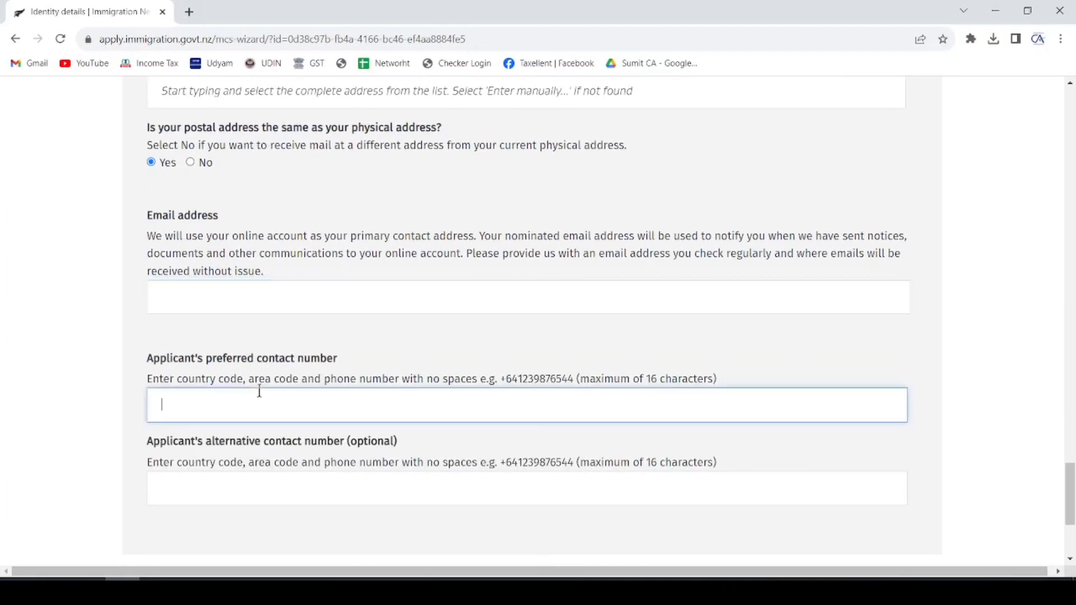
{"action": "left_click_drag", "start_coordinate": [504, 380], "coordinate": [518, 380]}
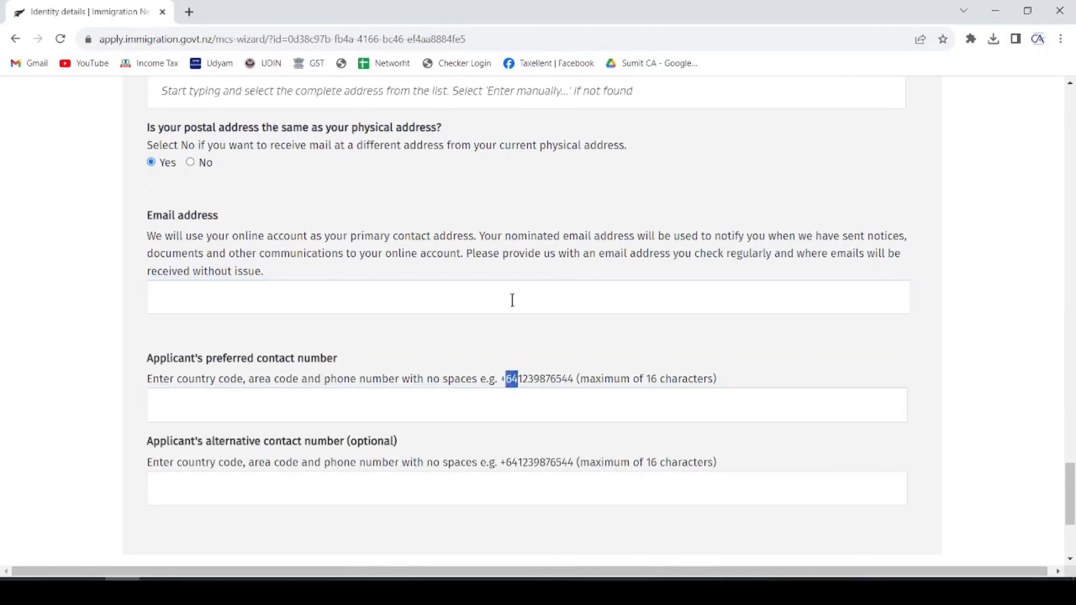
{"action": "scroll", "coordinate": [488, 269], "scroll_direction": "down", "scroll_amount": 3}
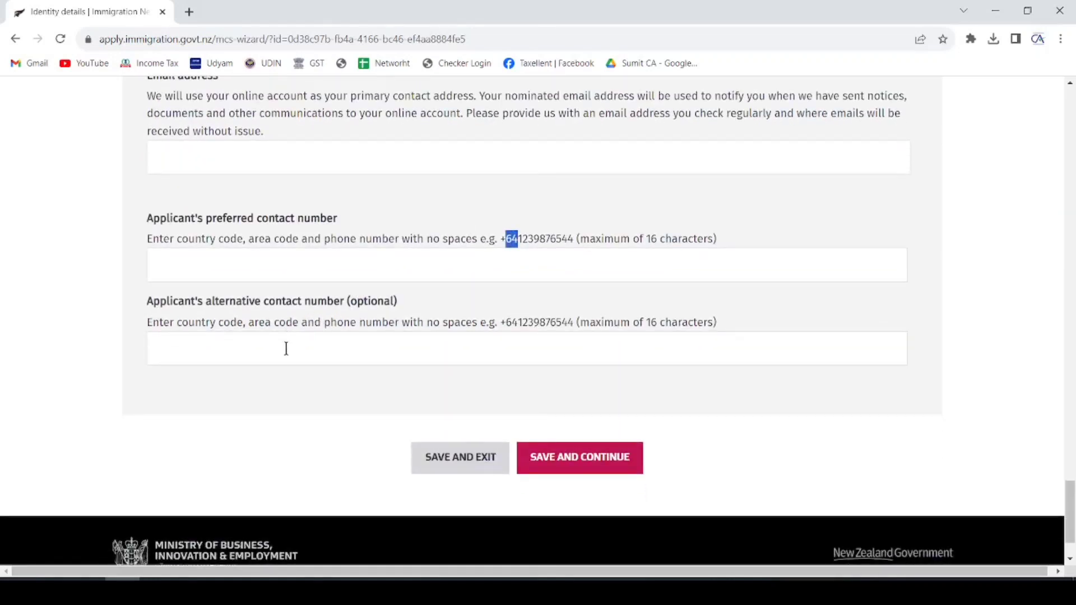
{"action": "left_click", "coordinate": [288, 346]}
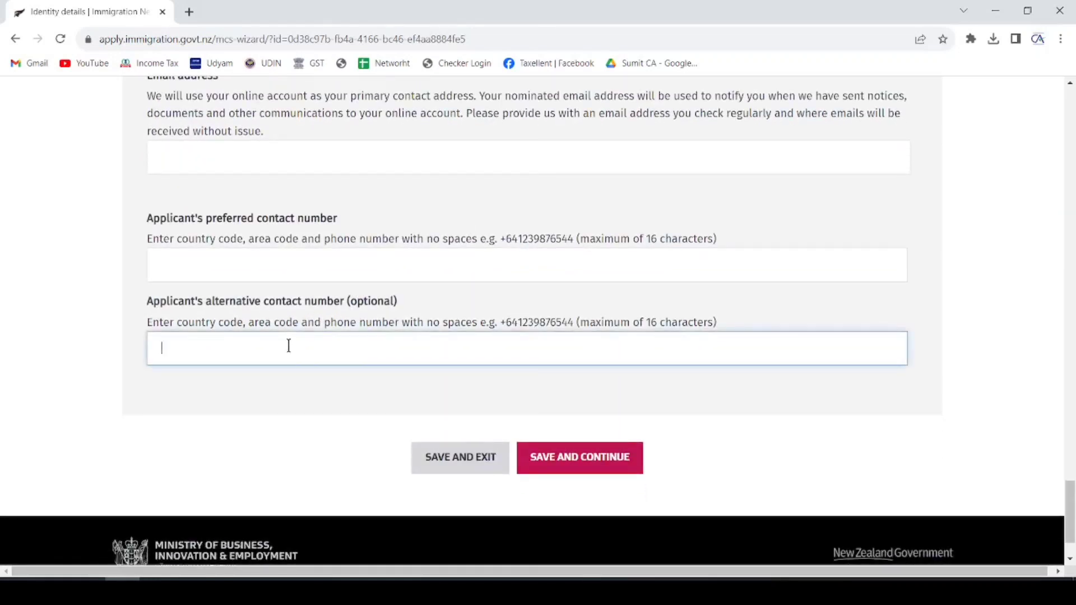
{"action": "scroll", "coordinate": [365, 276], "scroll_direction": "up", "scroll_amount": 10}
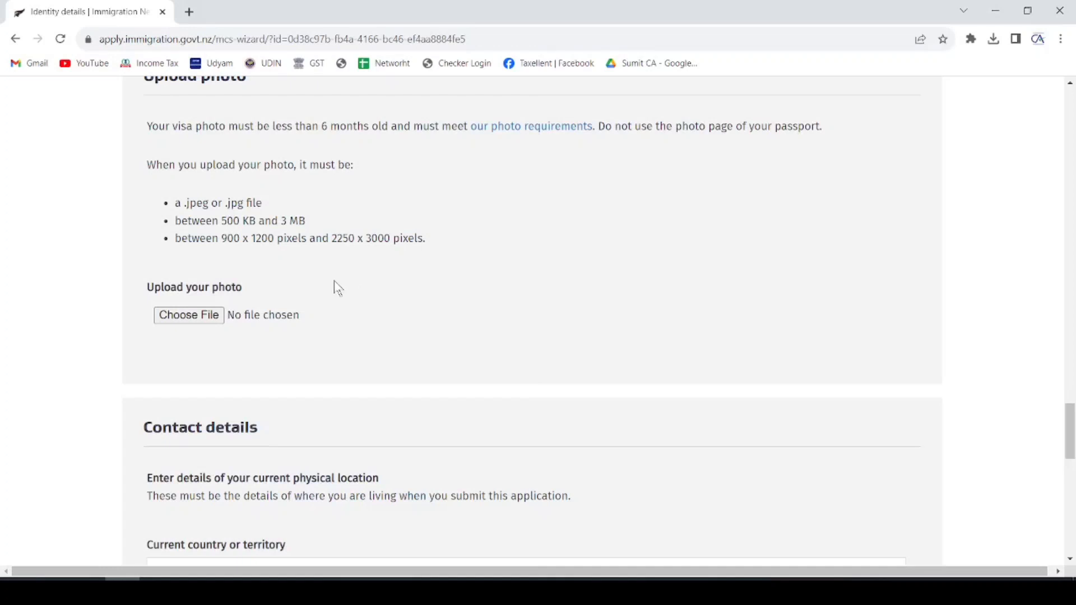
- Review the photo upload requirements, attempt a photo upload, and save Identity details
{"action": "scroll", "coordinate": [224, 163], "scroll_direction": "up", "scroll_amount": 1}
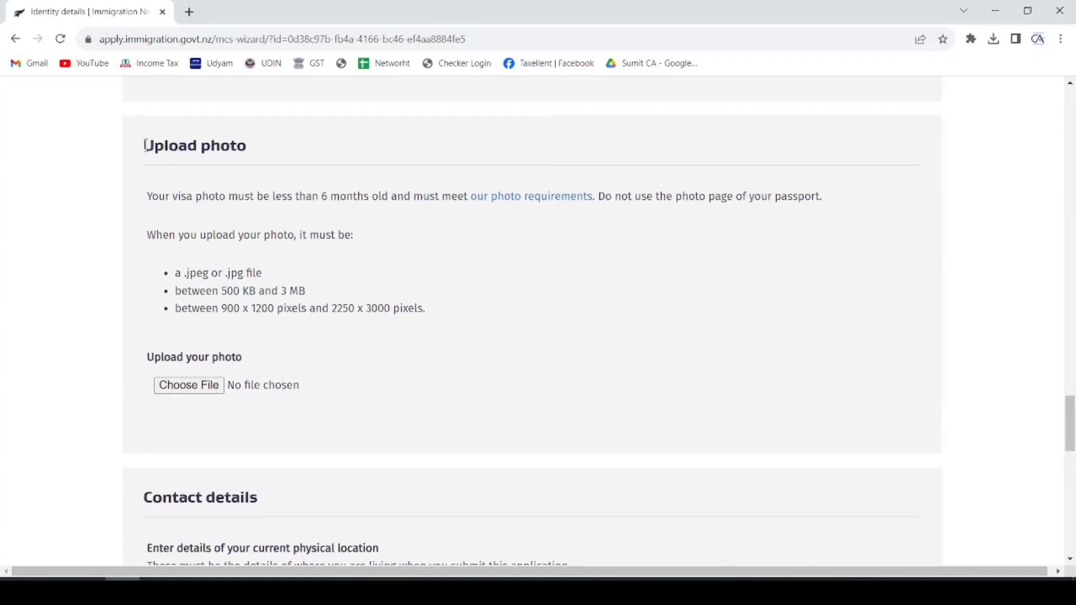
{"action": "left_click_drag", "start_coordinate": [144, 145], "coordinate": [240, 145]}
{"action": "left_click_drag", "start_coordinate": [184, 273], "coordinate": [296, 289]}
{"action": "left_click_drag", "start_coordinate": [178, 312], "coordinate": [421, 305]}
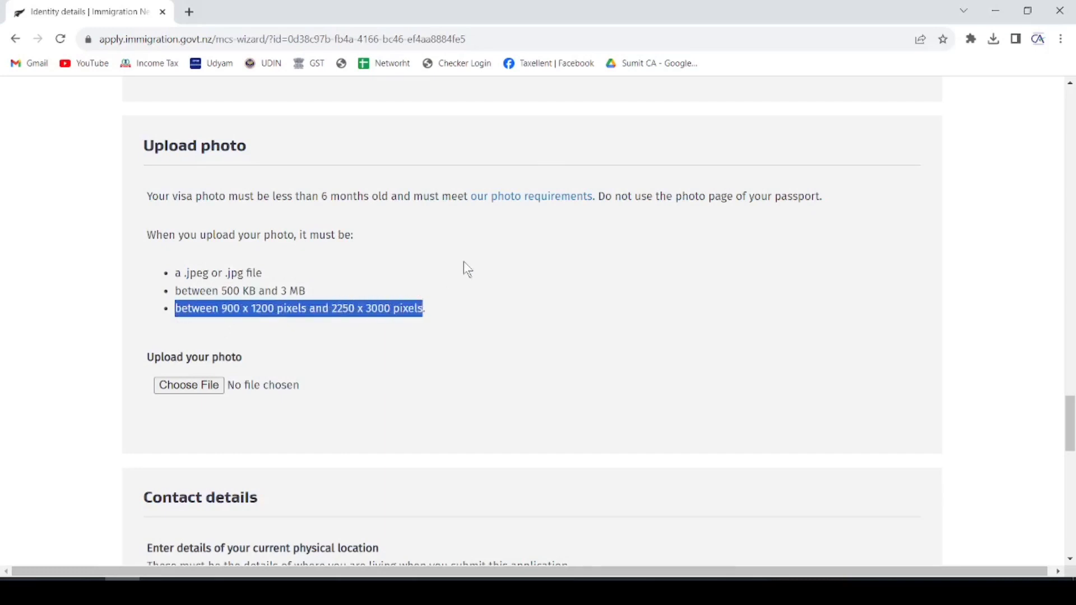
{"action": "scroll", "coordinate": [464, 262], "scroll_direction": "down", "scroll_amount": 1}
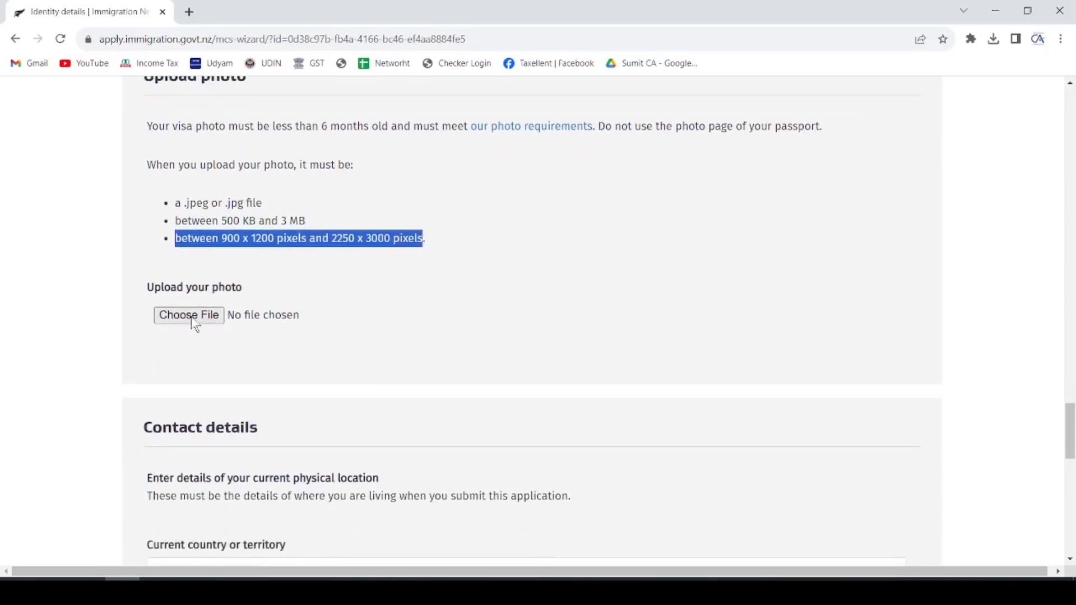
{"action": "left_click", "coordinate": [192, 318]}
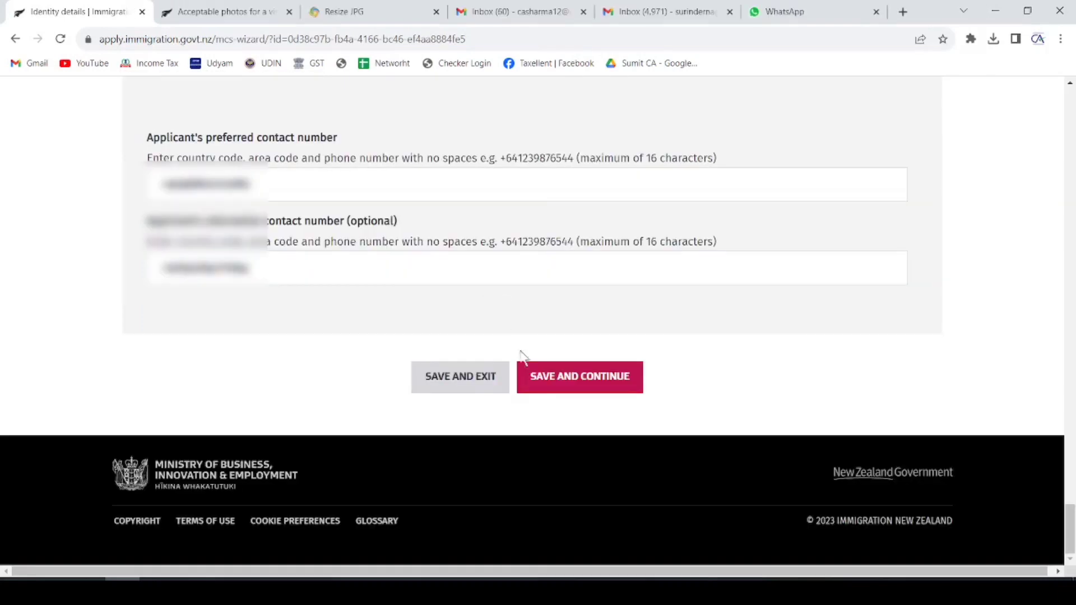
{"action": "left_click", "coordinate": [566, 378]}
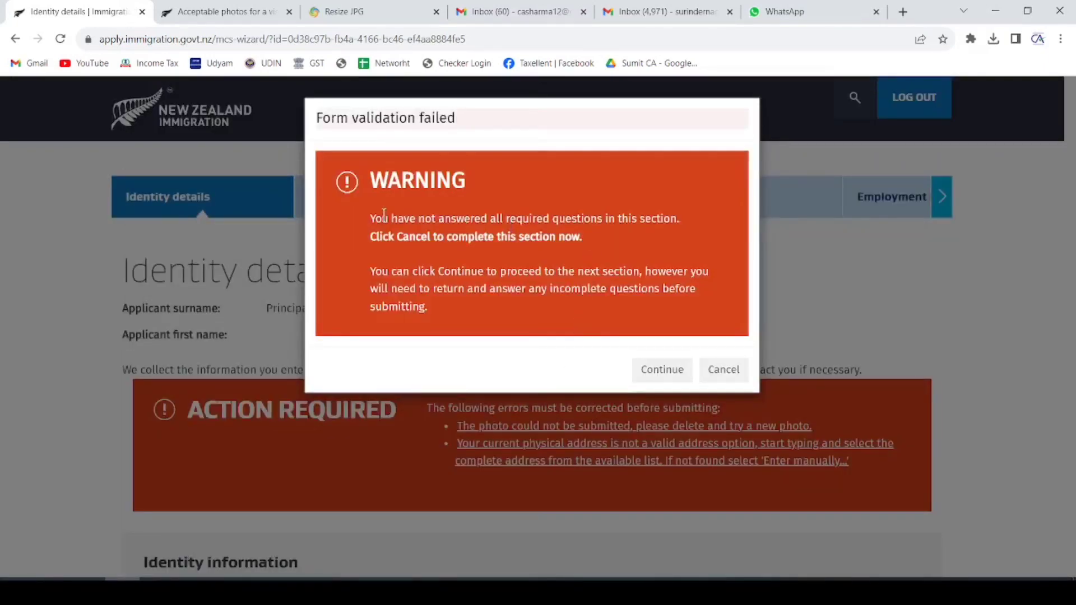
- Cancel the Form validation failed warning to stay on Identity details
{"action": "left_click_drag", "start_coordinate": [377, 216], "coordinate": [680, 218]}
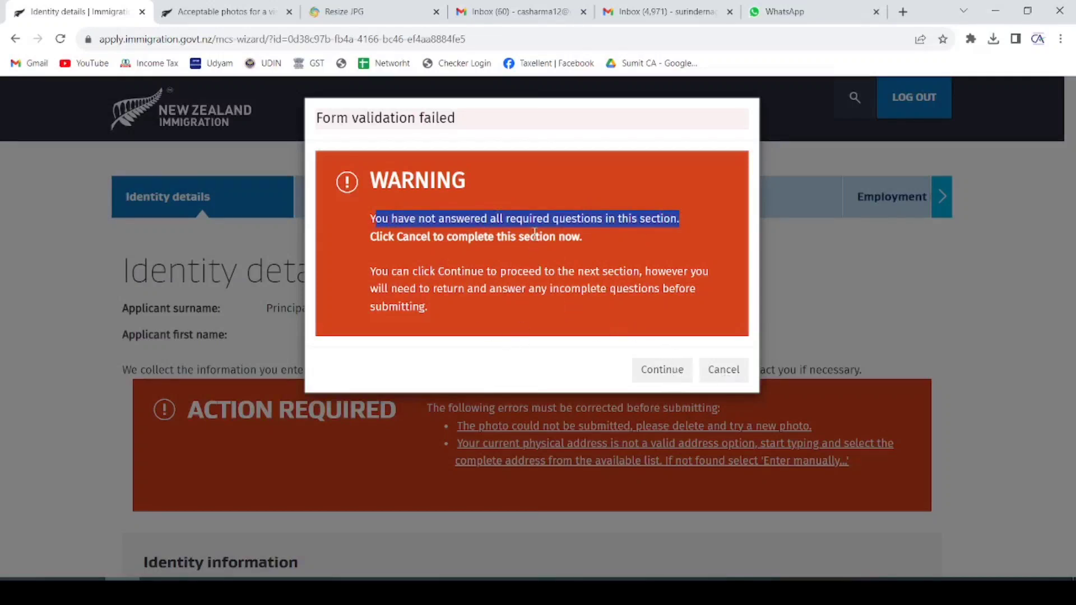
{"action": "left_click_drag", "start_coordinate": [374, 274], "coordinate": [700, 263]}
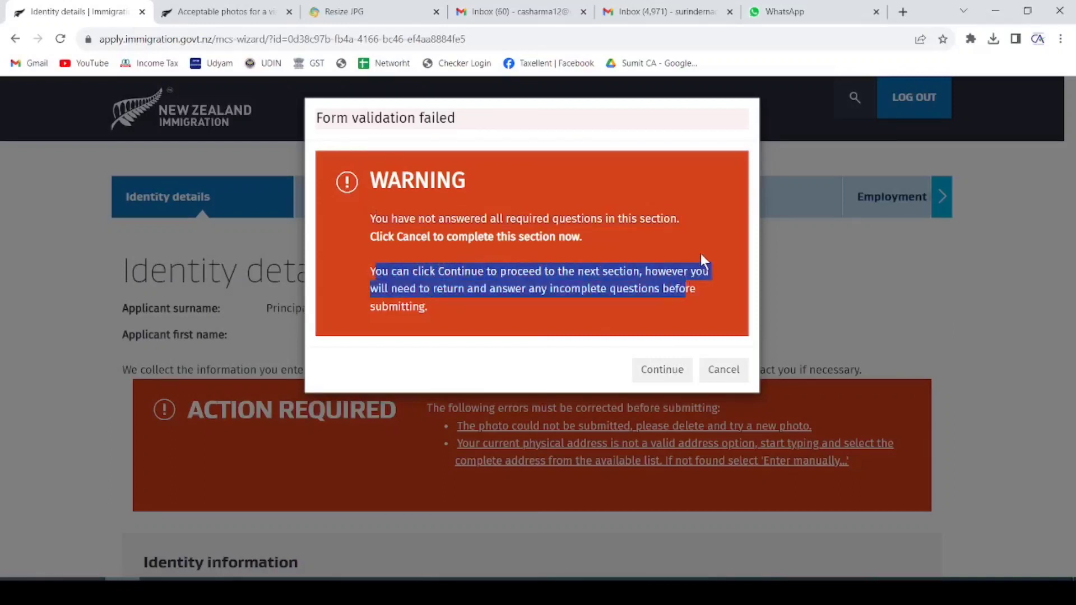
{"action": "left_click", "coordinate": [724, 369]}
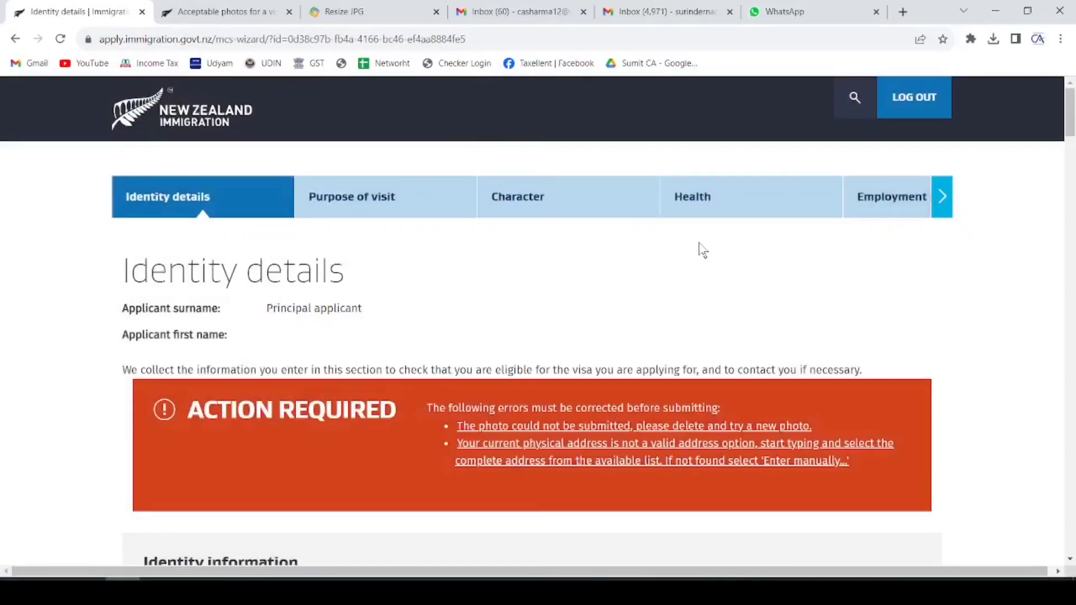
- Scroll down to the flagged current physical address field and select it
{"action": "scroll", "coordinate": [632, 287], "scroll_direction": "down", "scroll_amount": 3}
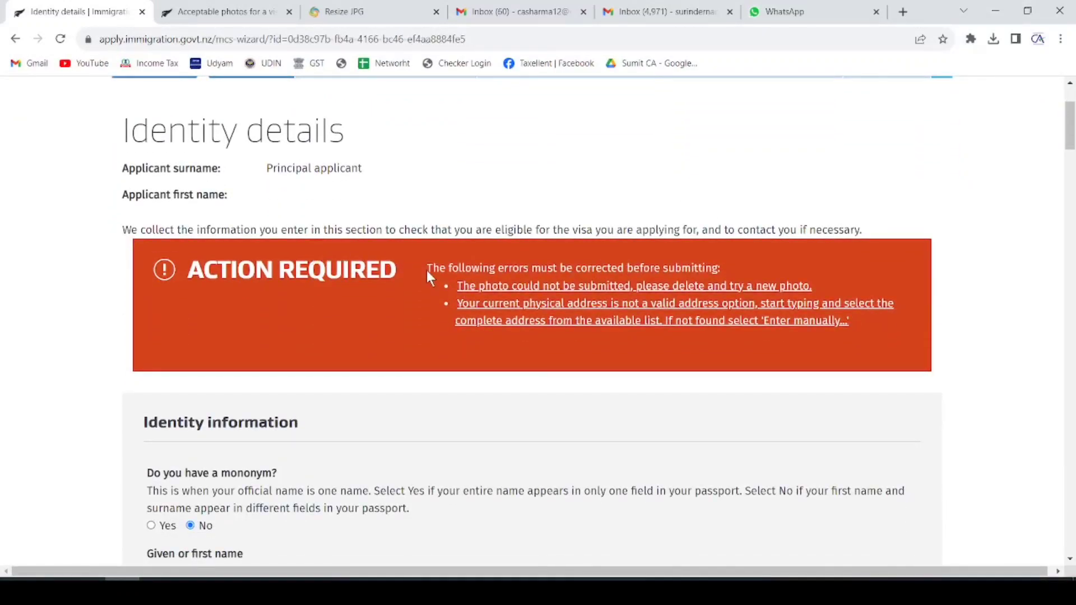
{"action": "scroll", "coordinate": [518, 286], "scroll_direction": "up", "scroll_amount": 2}
{"action": "scroll", "coordinate": [519, 287], "scroll_direction": "down", "scroll_amount": 10}
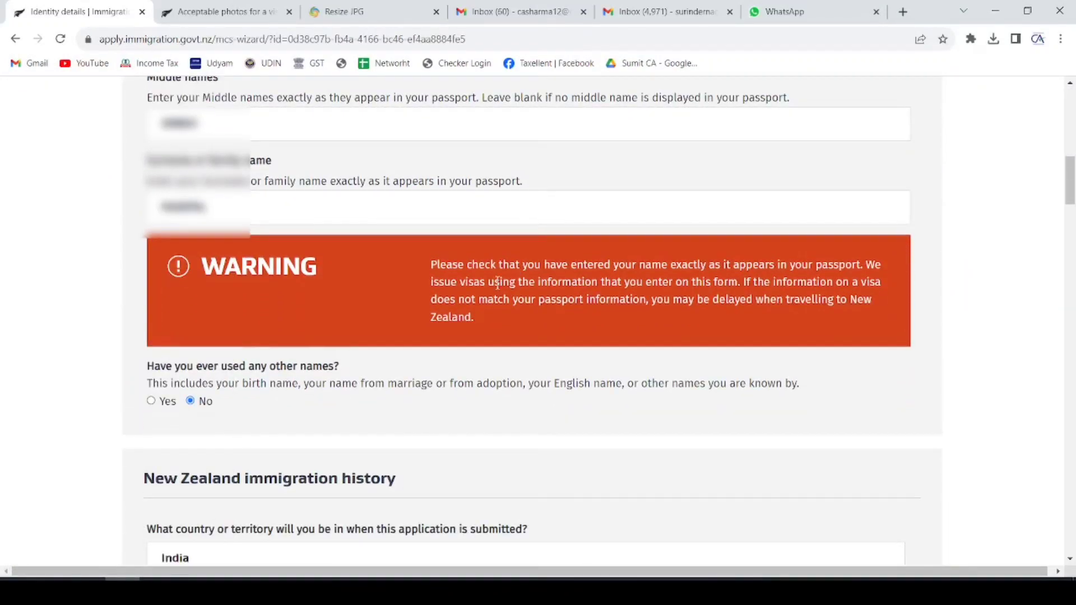
{"action": "scroll", "coordinate": [497, 283], "scroll_direction": "down", "scroll_amount": 15}
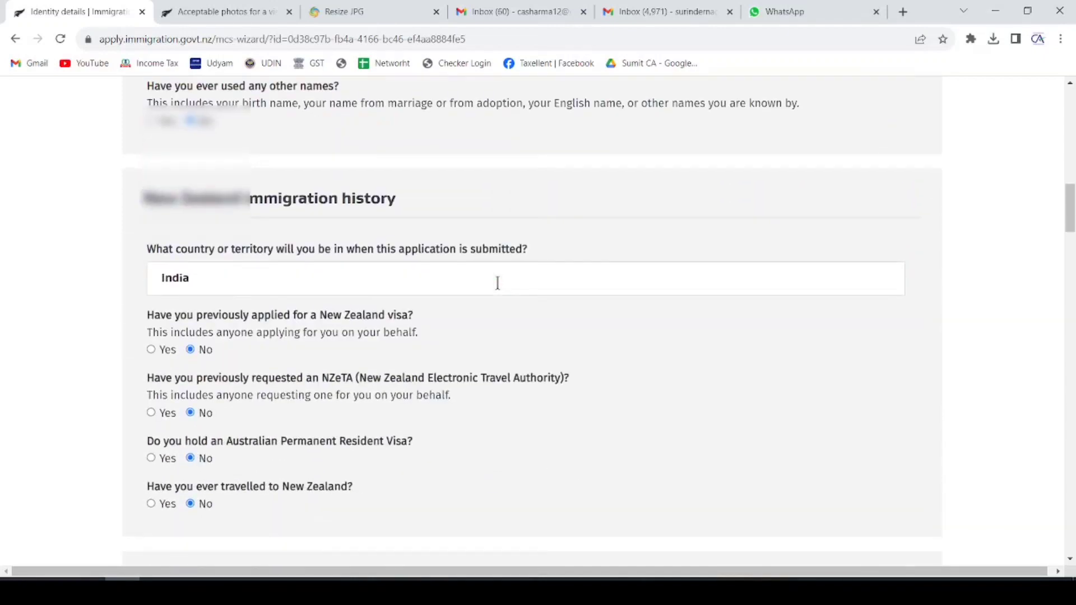
{"action": "scroll", "coordinate": [498, 283], "scroll_direction": "down", "scroll_amount": 5}
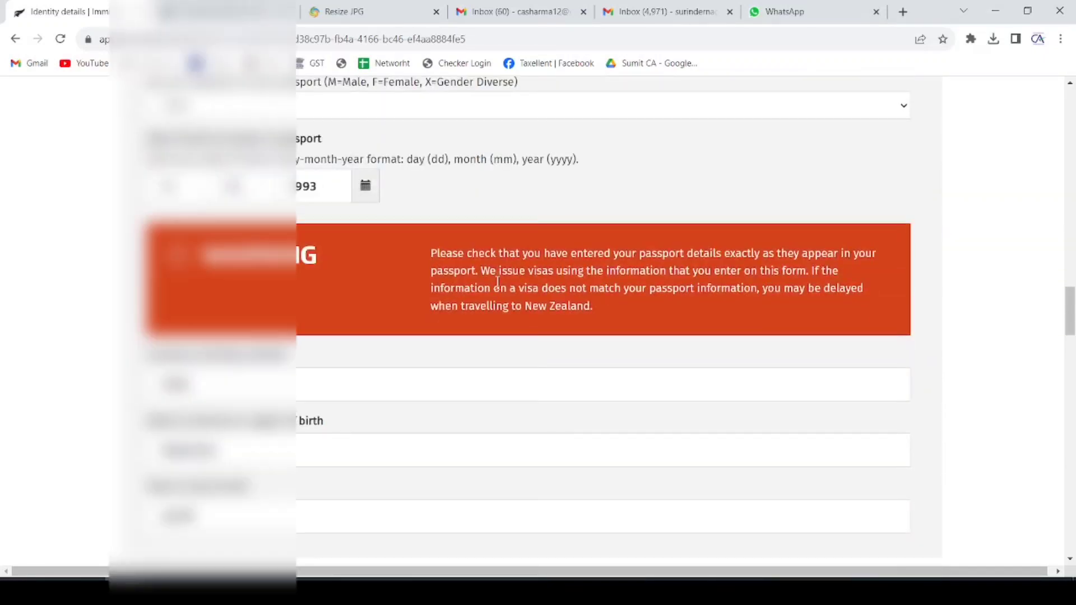
{"action": "scroll", "coordinate": [498, 283], "scroll_direction": "down", "scroll_amount": 15}
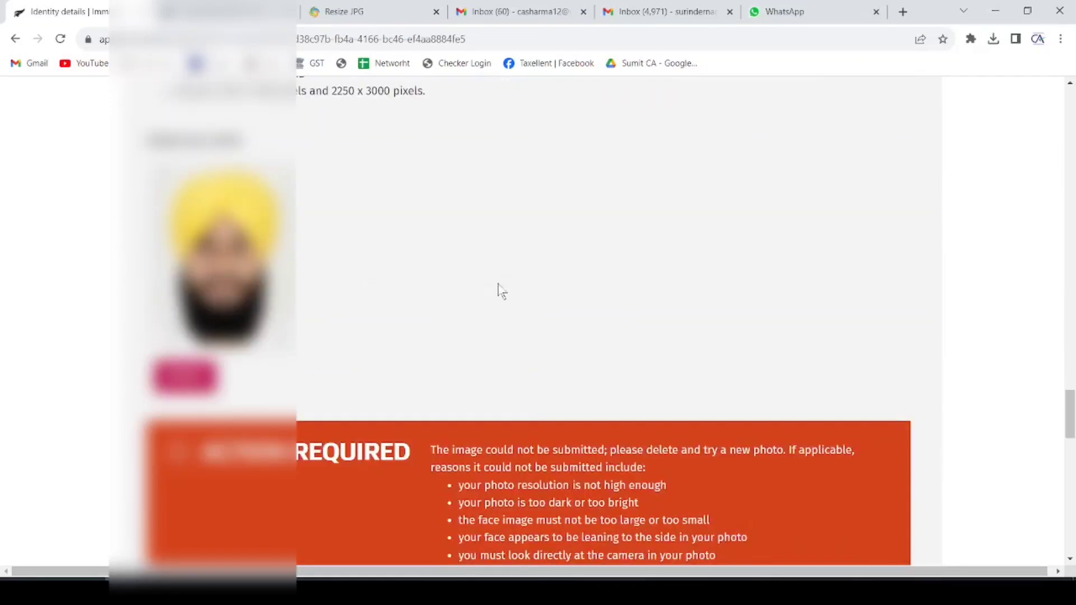
{"action": "scroll", "coordinate": [498, 283], "scroll_direction": "down", "scroll_amount": 5}
{"action": "scroll", "coordinate": [501, 291], "scroll_direction": "down", "scroll_amount": 7}
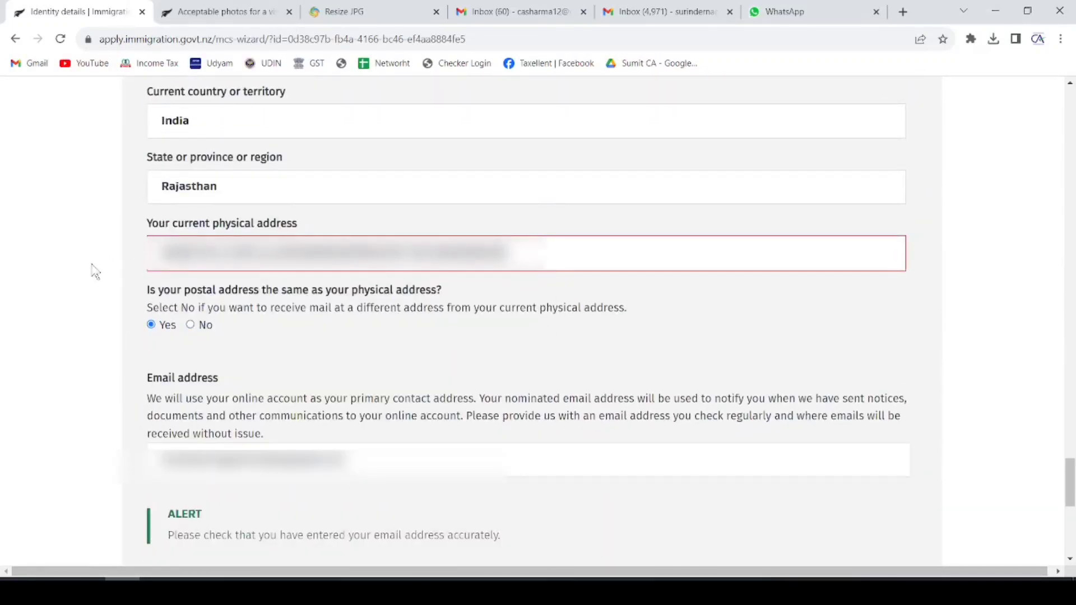
{"action": "left_click", "coordinate": [519, 254]}
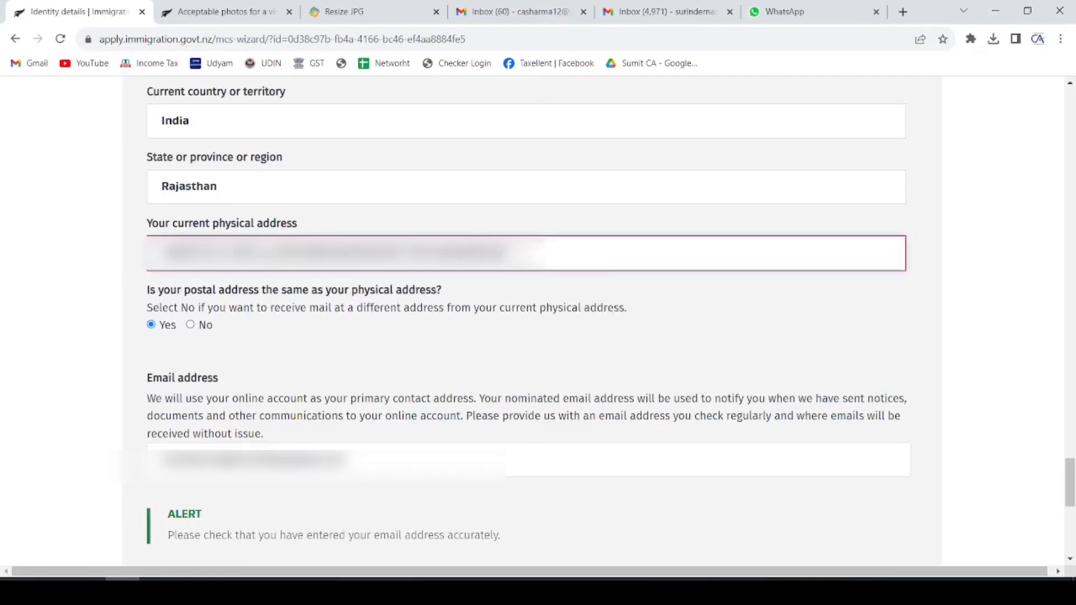
- Check that the visa photo shows CONFIRMED and successfully submitted, then save Identity details
{"action": "scroll", "coordinate": [42, 297], "scroll_direction": "down", "scroll_amount": 6}
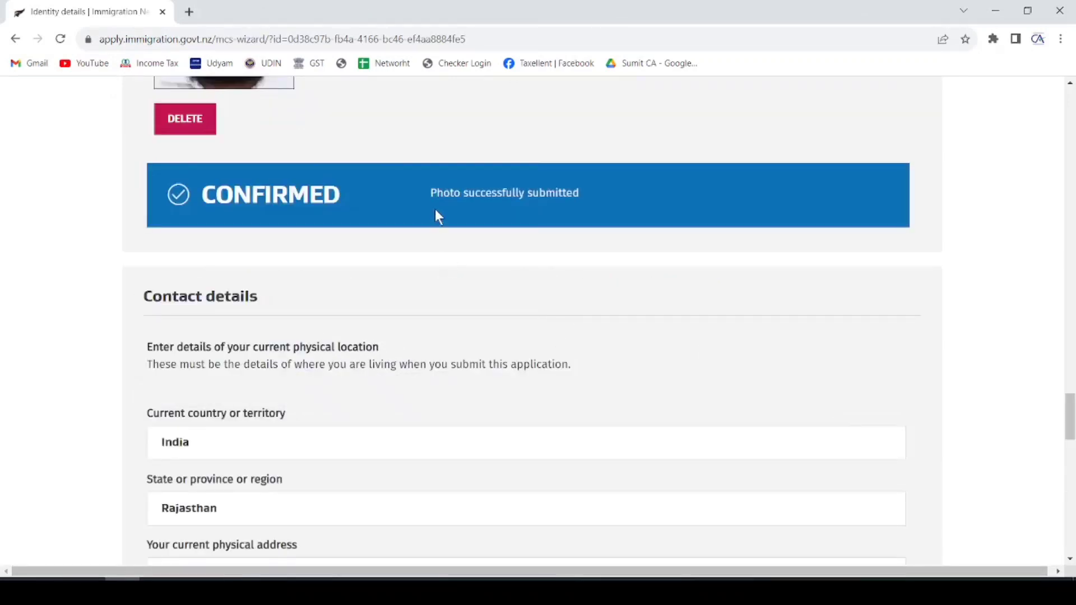
{"action": "left_click_drag", "start_coordinate": [200, 196], "coordinate": [333, 198]}
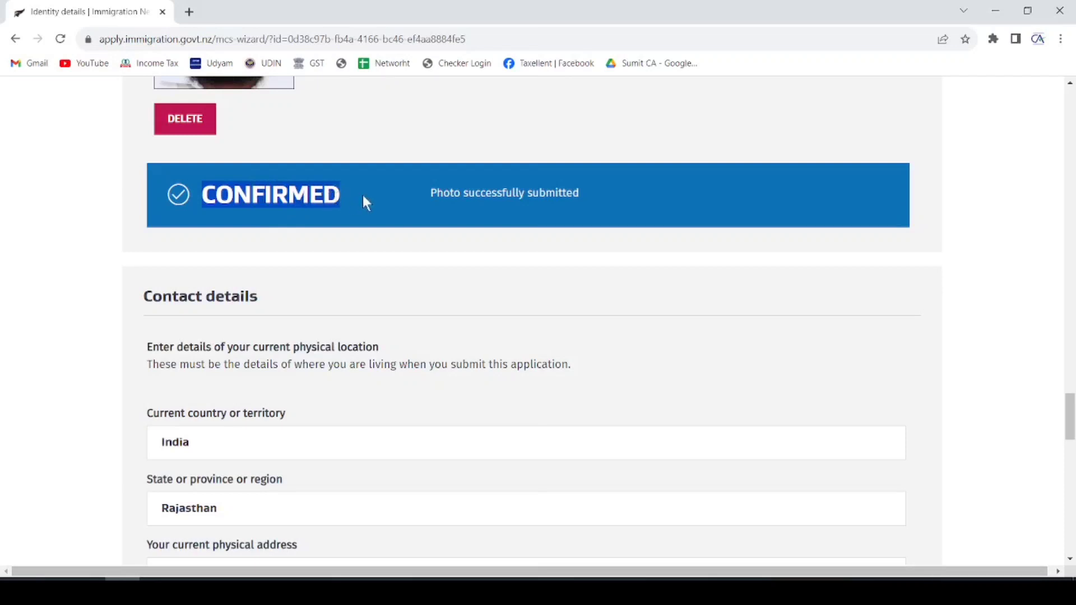
{"action": "left_click_drag", "start_coordinate": [430, 193], "coordinate": [525, 200]}
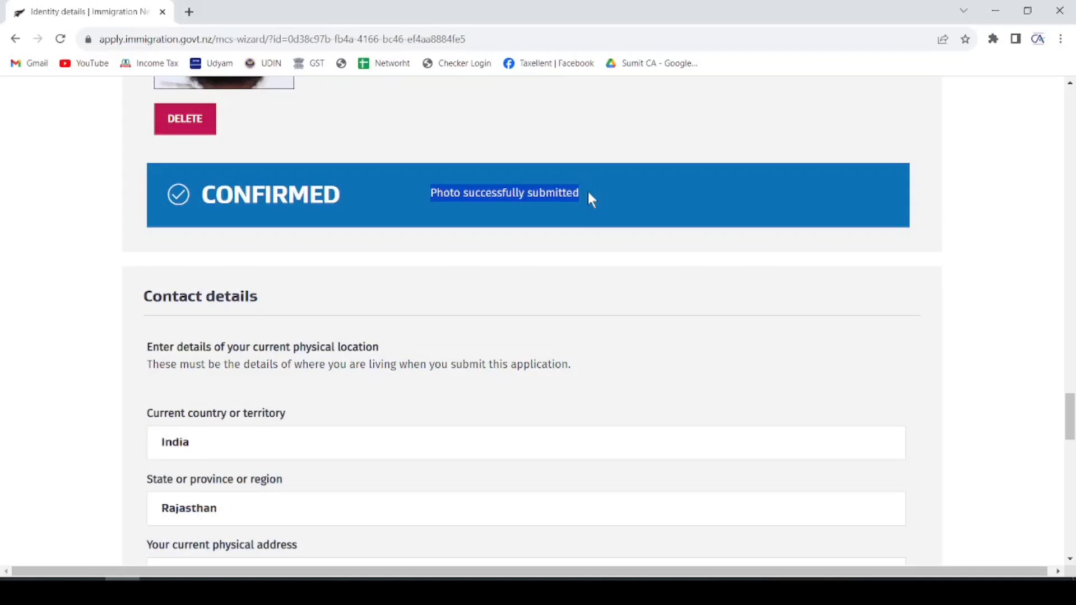
{"action": "scroll", "coordinate": [577, 336], "scroll_direction": "down", "scroll_amount": 15}
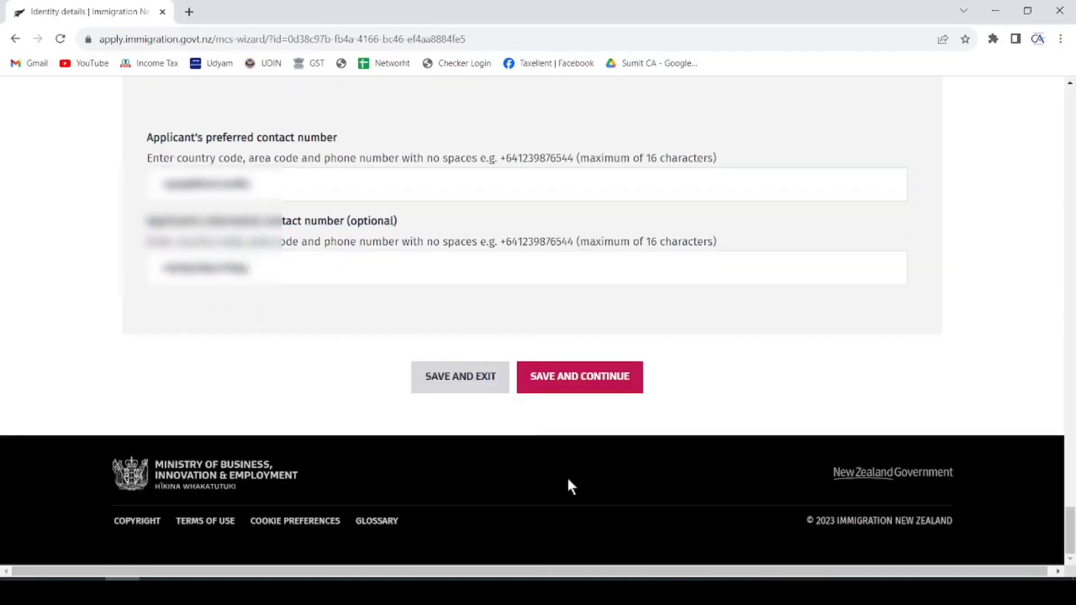
{"action": "left_click", "coordinate": [572, 387]}
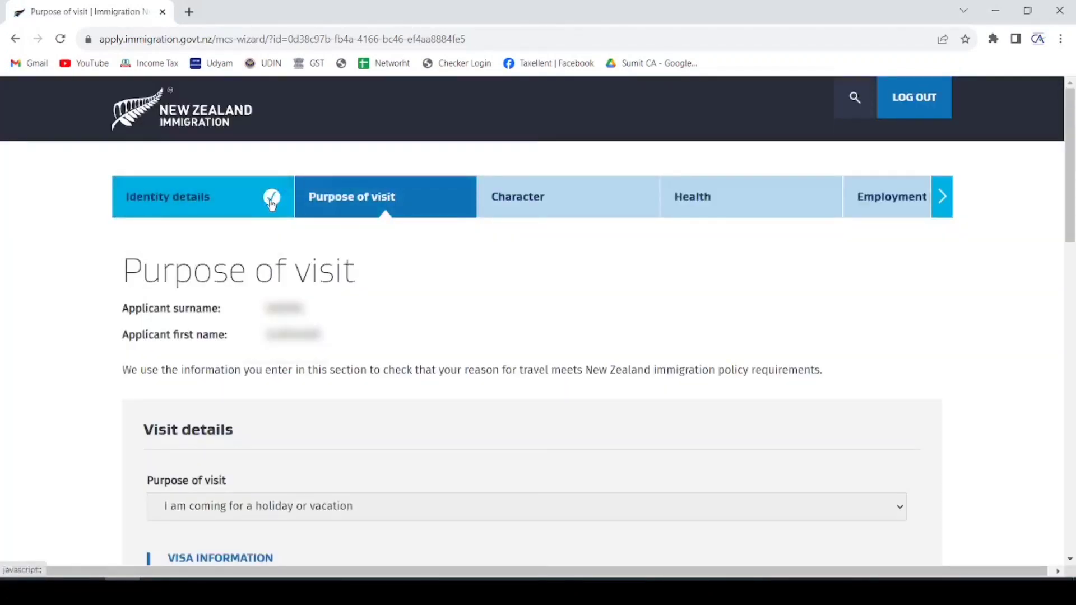
- Answer No to tourism partner membership and Yes to financially supporting yourself
{"action": "scroll", "coordinate": [373, 207], "scroll_direction": "down", "scroll_amount": 5}
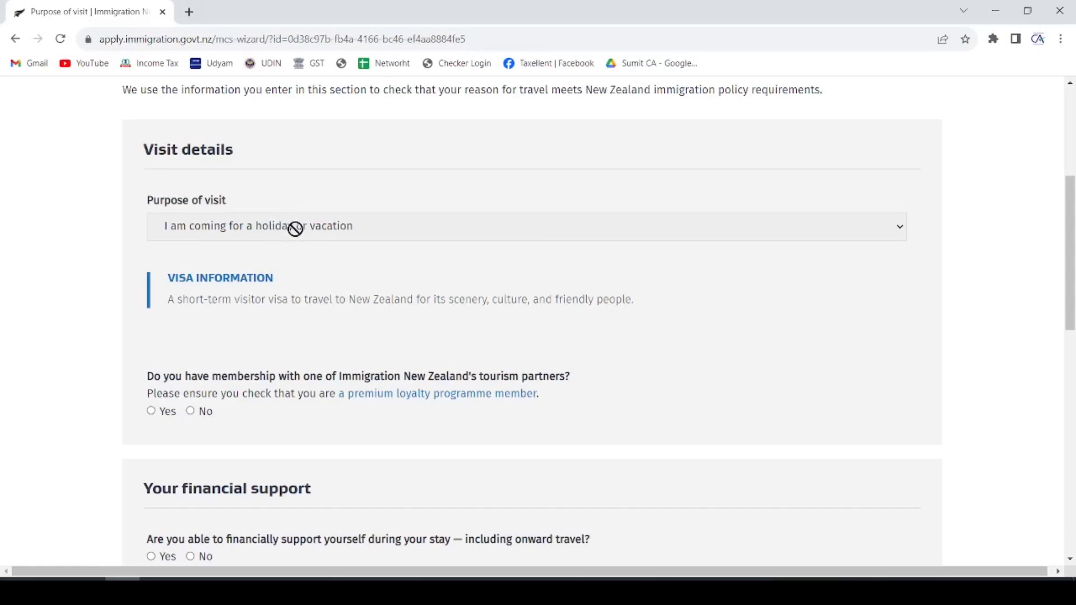
{"action": "left_click_drag", "start_coordinate": [169, 303], "coordinate": [632, 301]}
{"action": "scroll", "coordinate": [268, 245], "scroll_direction": "down", "scroll_amount": 4}
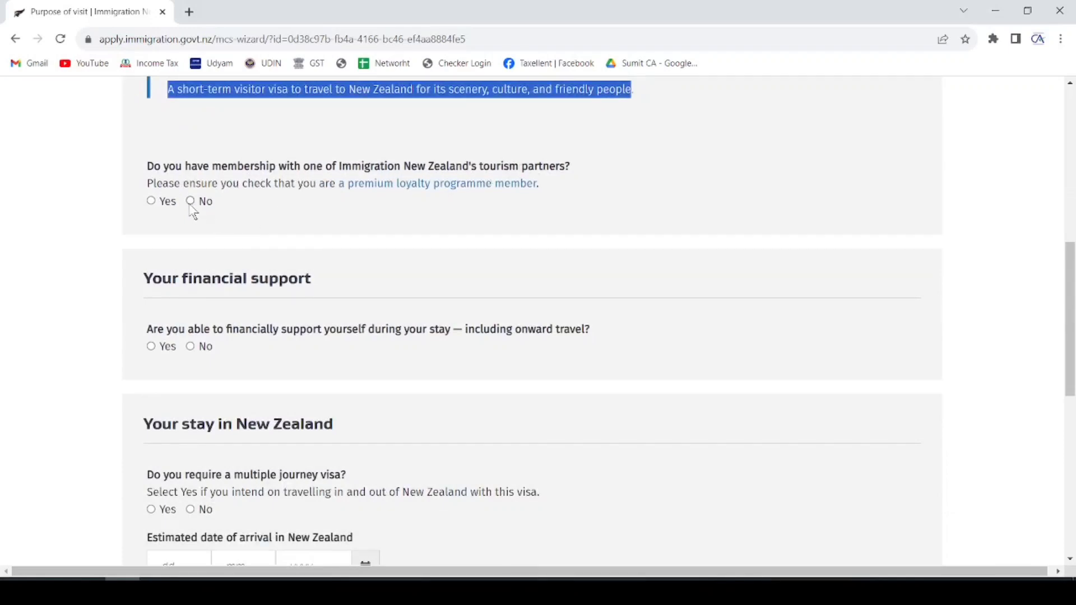
{"action": "left_click", "coordinate": [205, 201]}
{"action": "scroll", "coordinate": [337, 213], "scroll_direction": "down", "scroll_amount": 1}
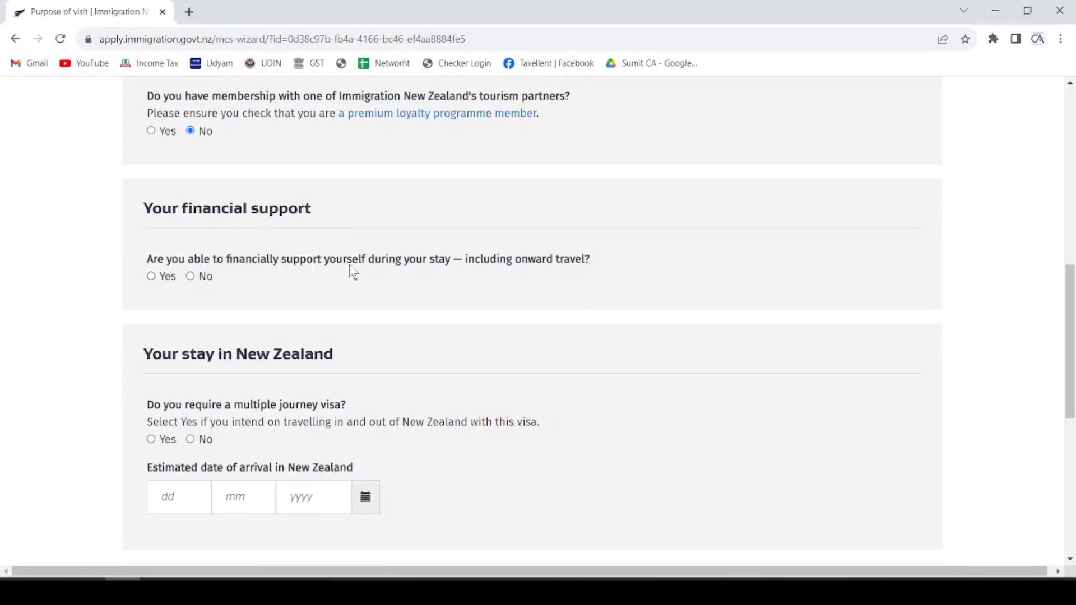
{"action": "left_click_drag", "start_coordinate": [336, 262], "coordinate": [446, 266]}
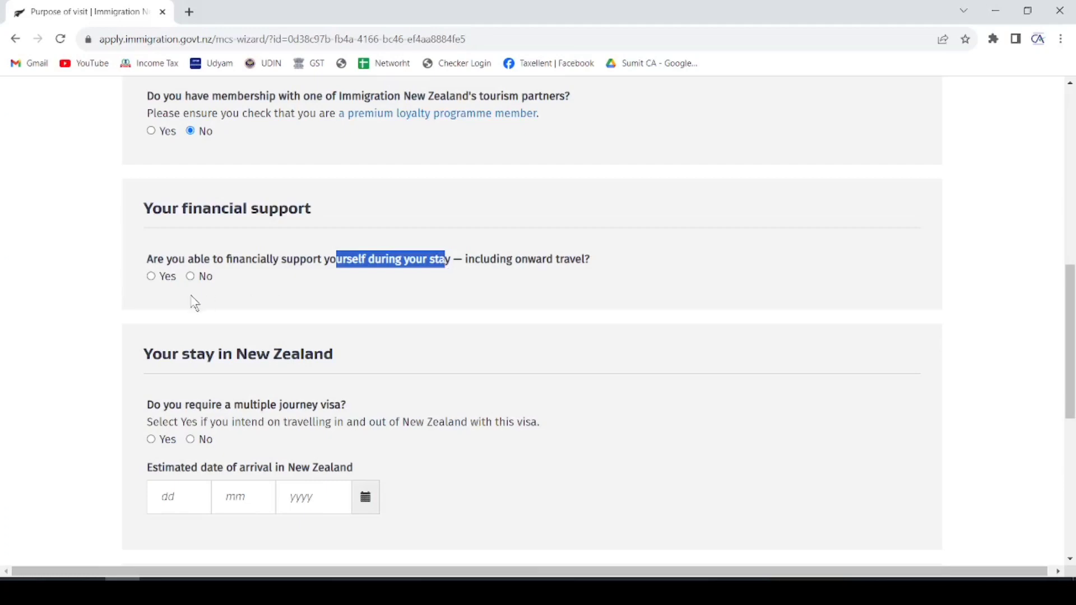
{"action": "left_click", "coordinate": [151, 276]}
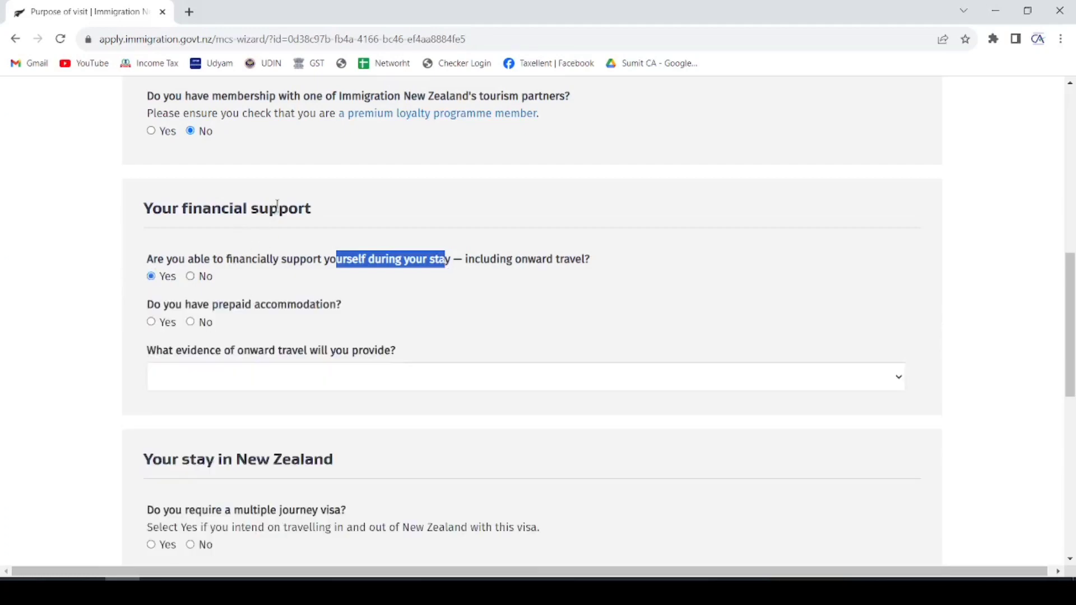
- Answer No to prepaid accommodation and Yes to having NZD $1,000 each month
{"action": "scroll", "coordinate": [290, 205], "scroll_direction": "down", "scroll_amount": 1}
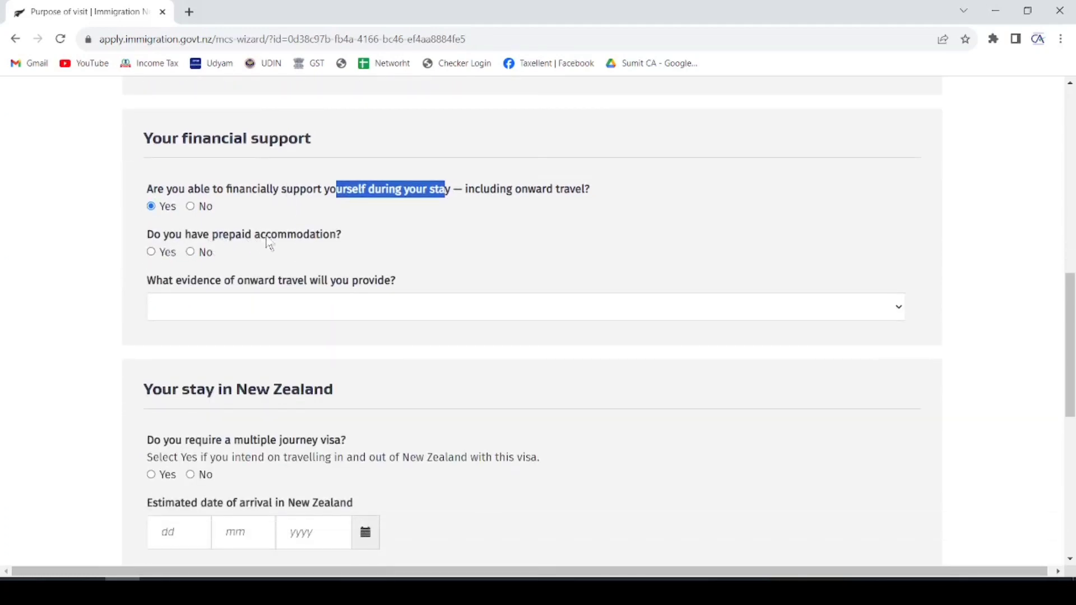
{"action": "left_click", "coordinate": [191, 253]}
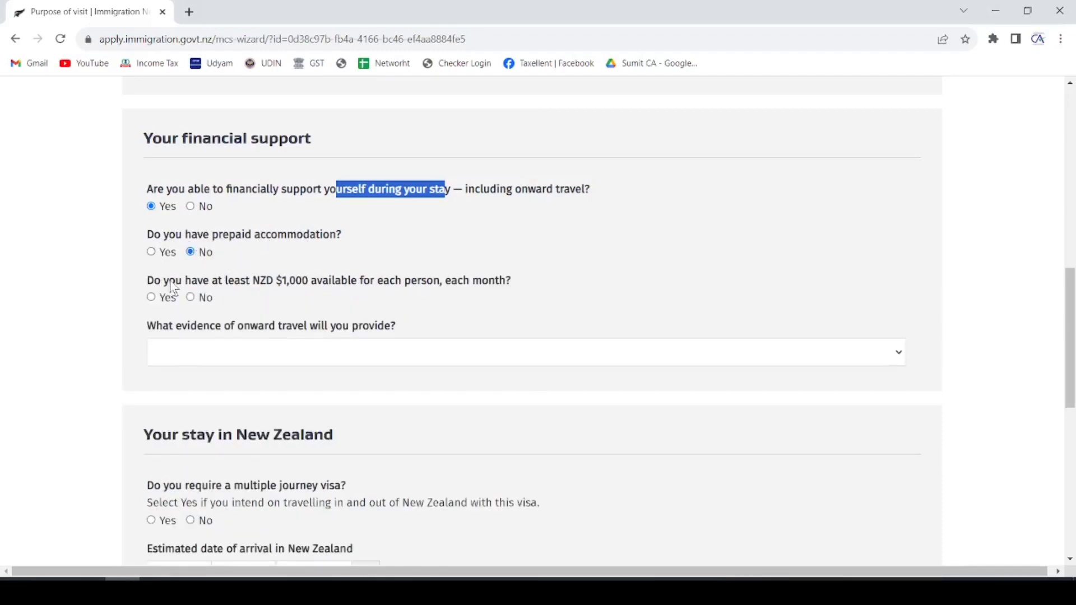
{"action": "left_click", "coordinate": [154, 255]}
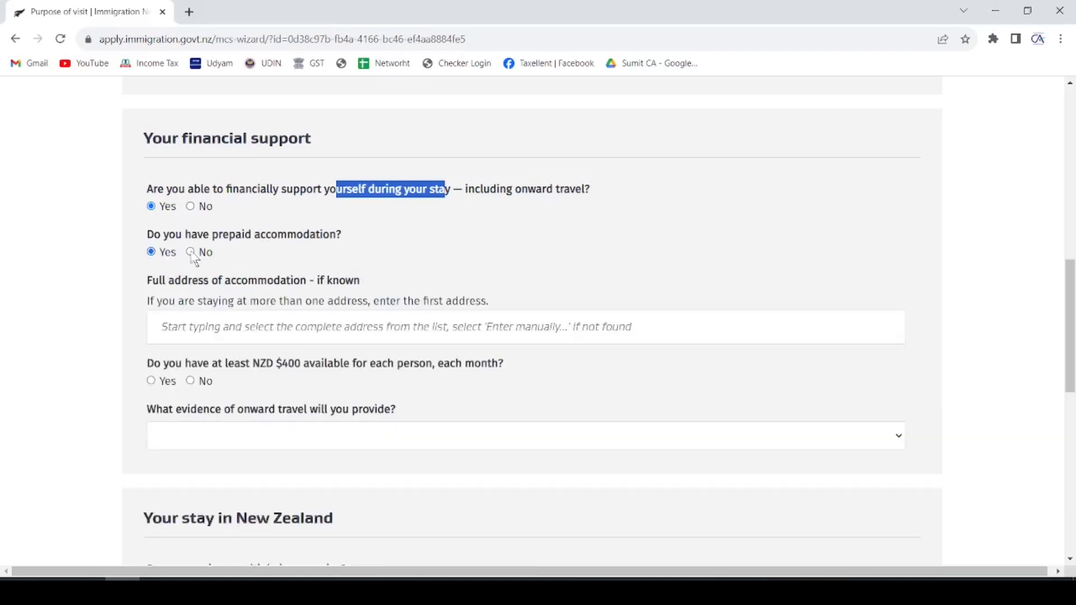
{"action": "left_click", "coordinate": [190, 253]}
{"action": "left_click_drag", "start_coordinate": [149, 283], "coordinate": [315, 292]}
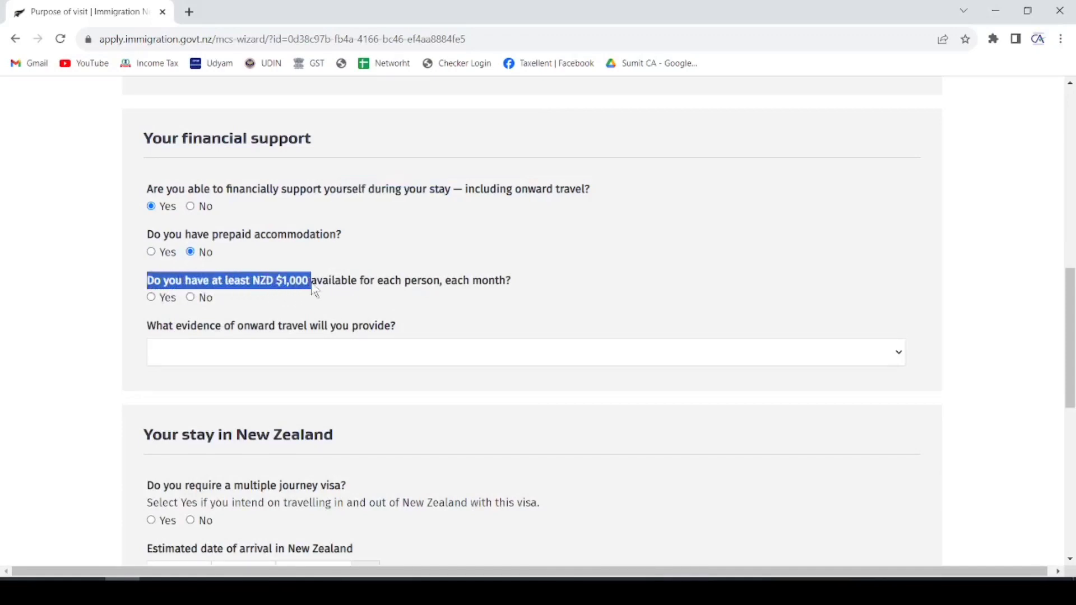
{"action": "left_click", "coordinate": [386, 291]}
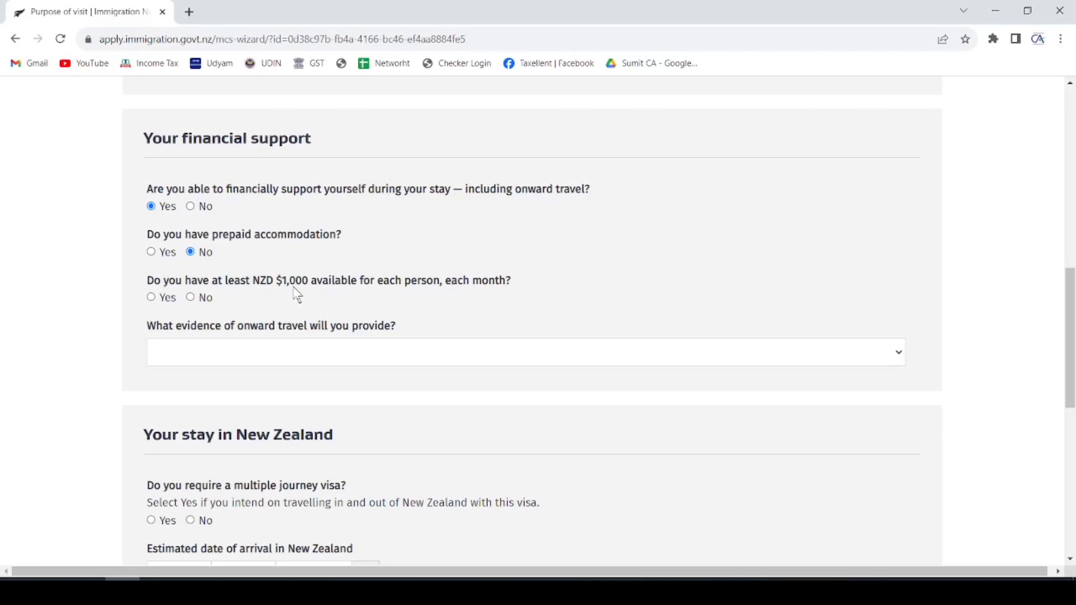
{"action": "left_click", "coordinate": [152, 298]}
- Choose 'I have sufficient funds to purchase travel' as the onward travel evidence
{"action": "scroll", "coordinate": [388, 304], "scroll_direction": "down", "scroll_amount": 1}
{"action": "left_click", "coordinate": [386, 293]}
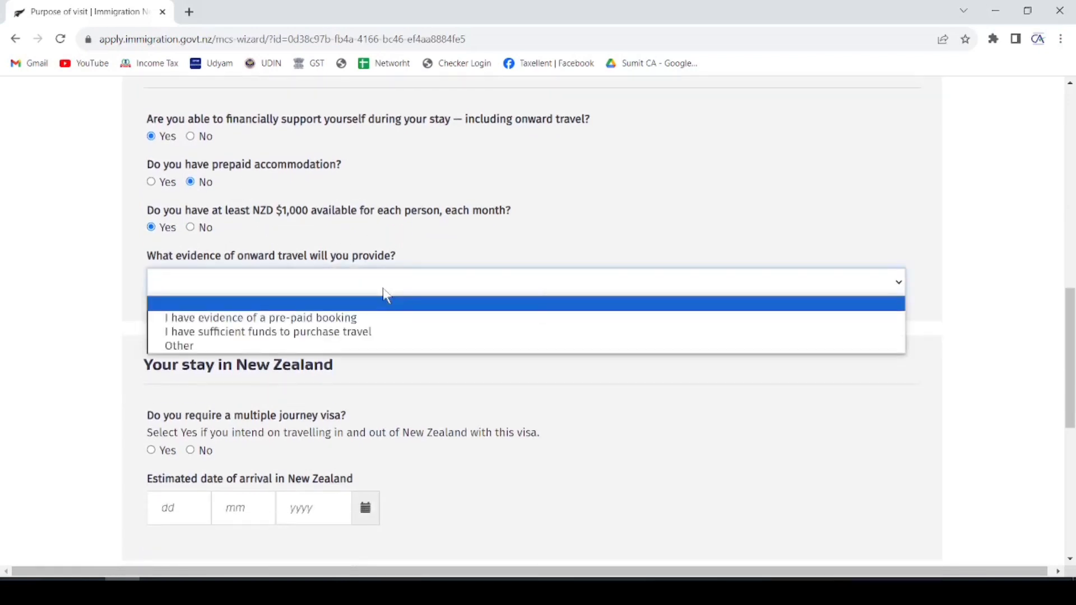
{"action": "left_click", "coordinate": [280, 334]}
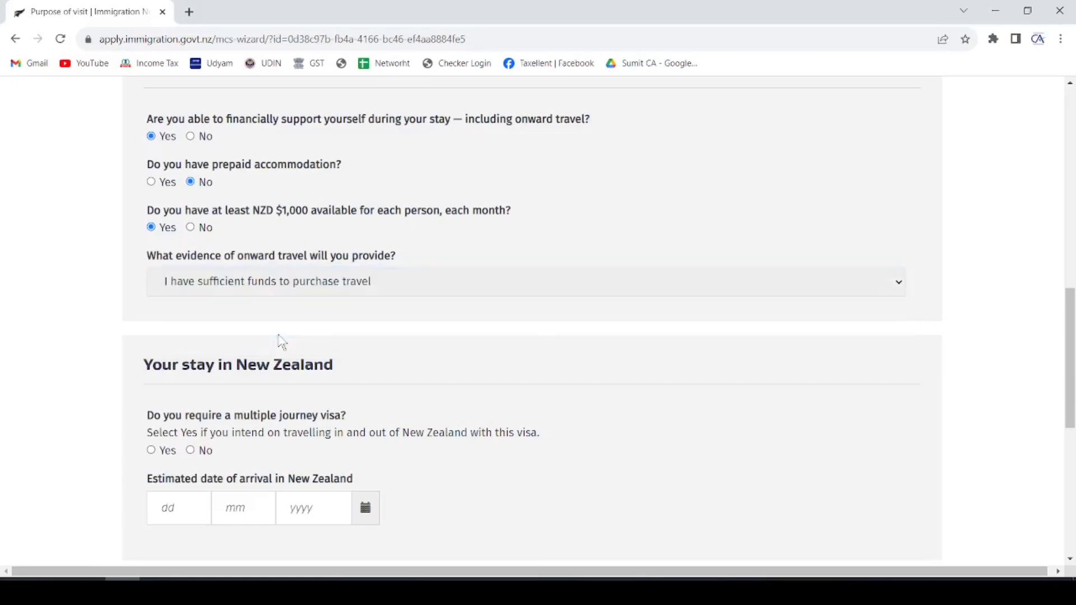
{"action": "scroll", "coordinate": [378, 250], "scroll_direction": "down", "scroll_amount": 2}
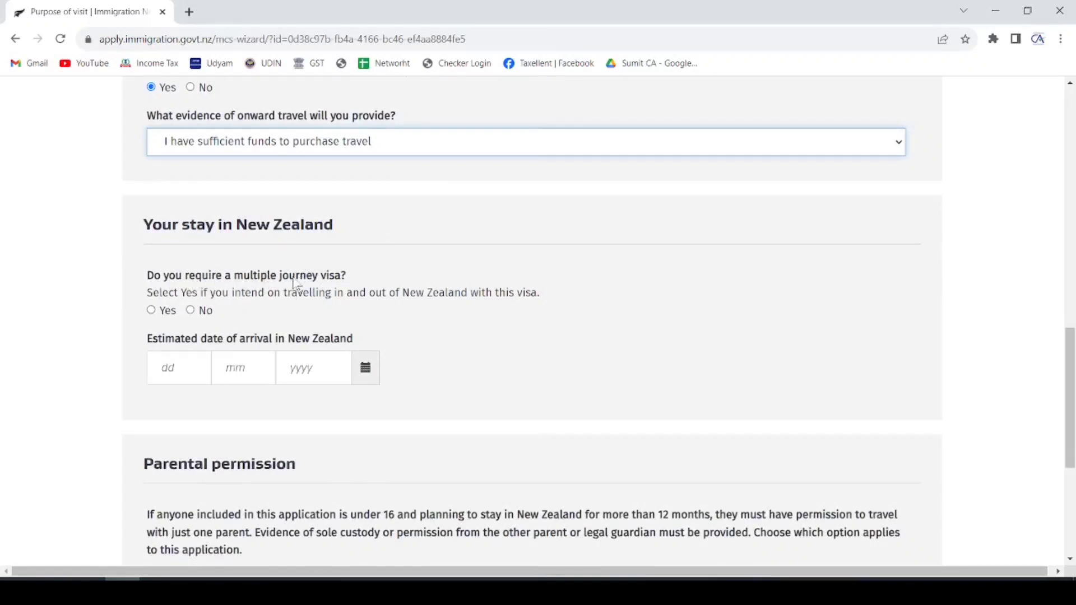
- Answer No to a multiple journey visa and re-enter the arrival date as 21/12/2023
{"action": "left_click", "coordinate": [191, 310]}
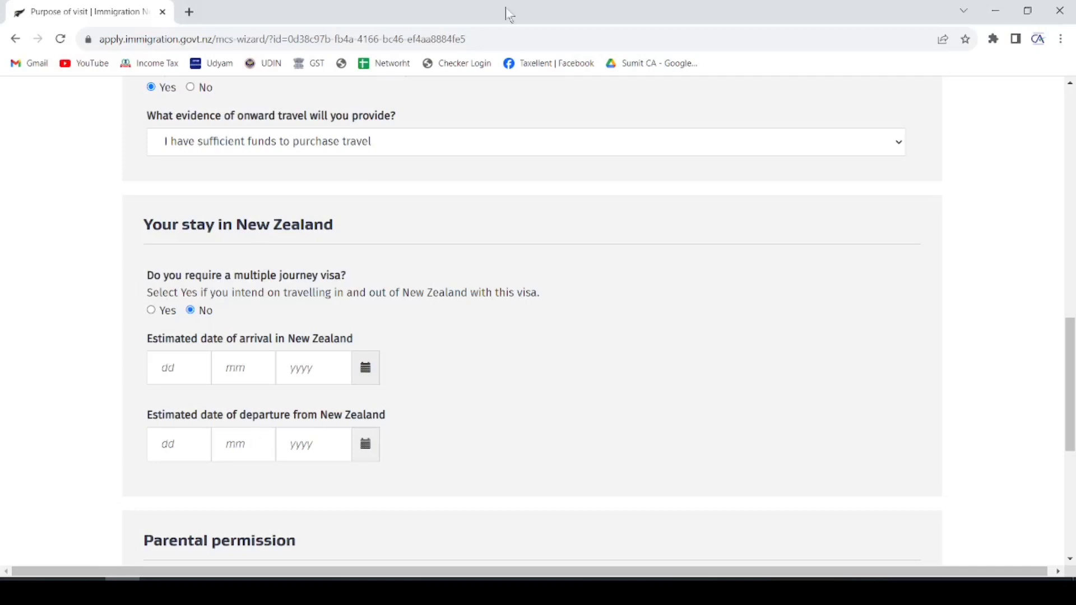
{"action": "scroll", "coordinate": [272, 230], "scroll_direction": "down", "scroll_amount": 1}
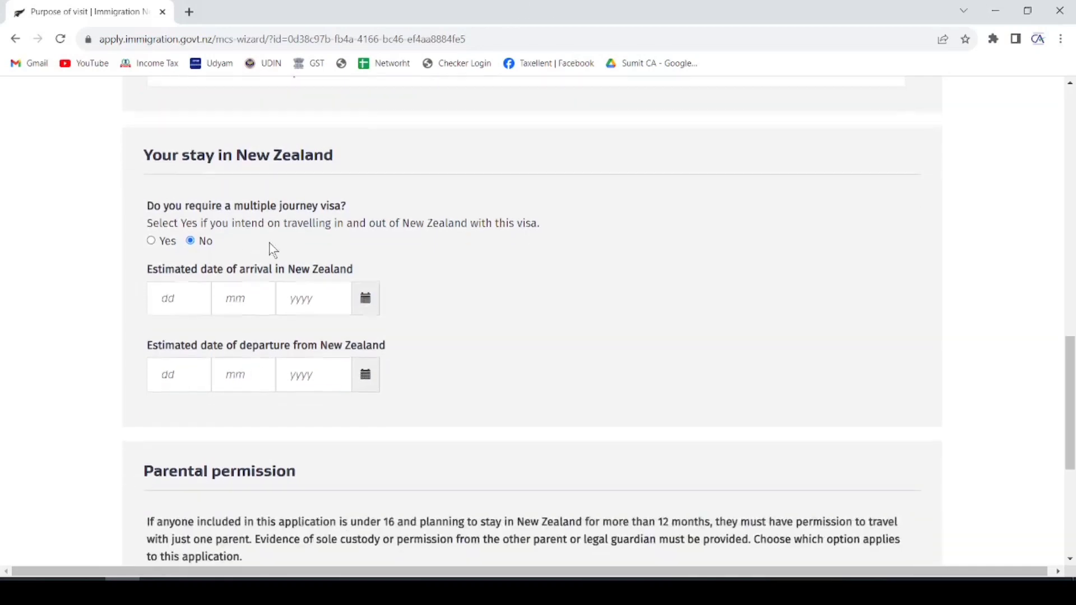
{"action": "left_click", "coordinate": [195, 301]}
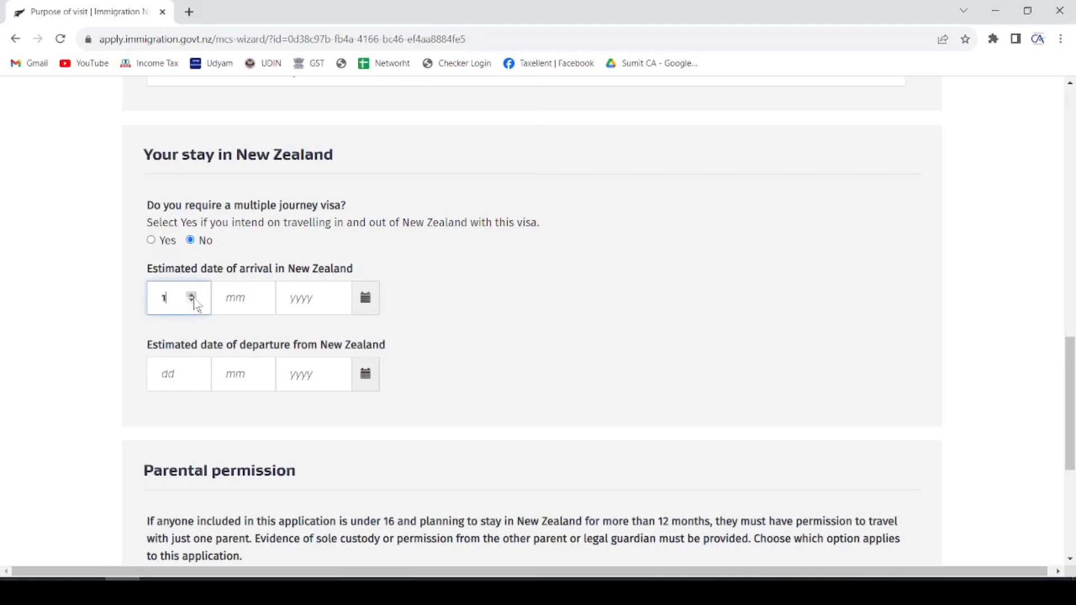
{"action": "key", "text": "BackSpace"}
{"action": "key", "text": "BackSpace"}
{"action": "type", "text": "21 12 2023"}
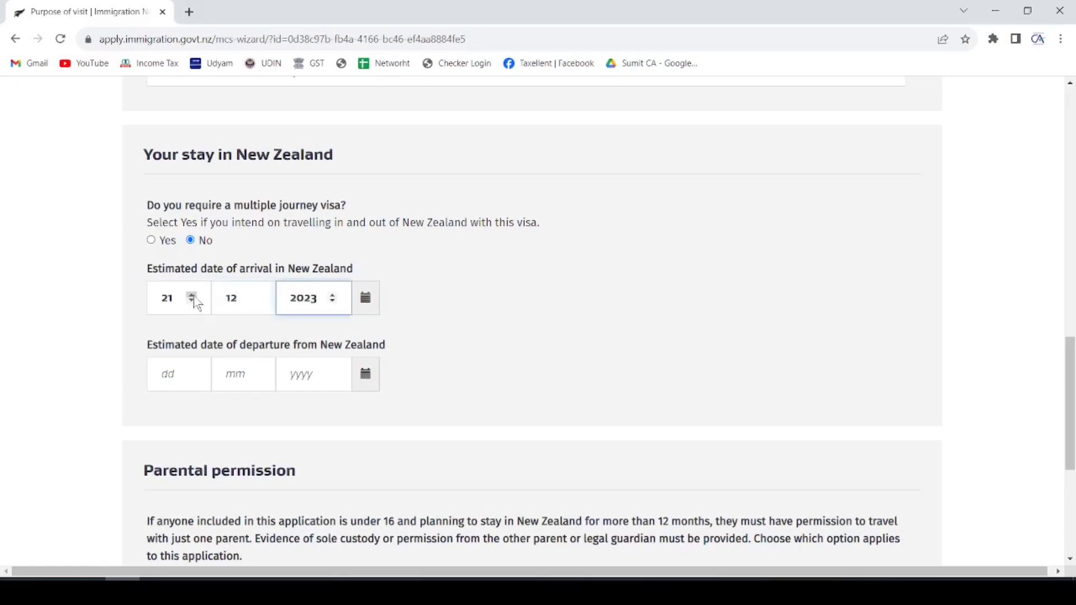
- Enter the departure date as 31/12/2023
{"action": "left_click", "coordinate": [179, 367]}
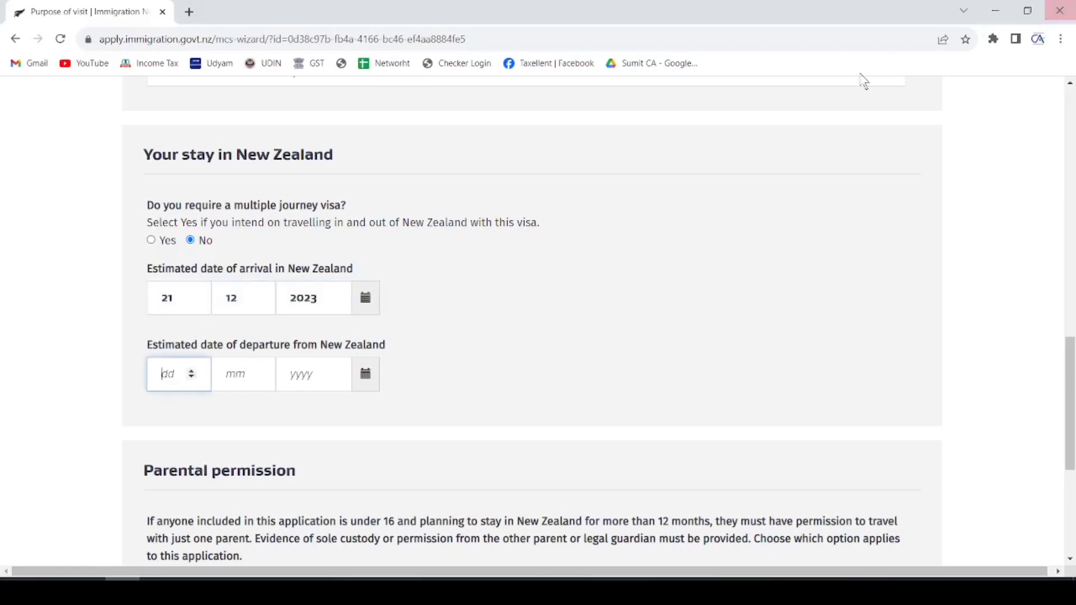
{"action": "type", "text": "31122023"}
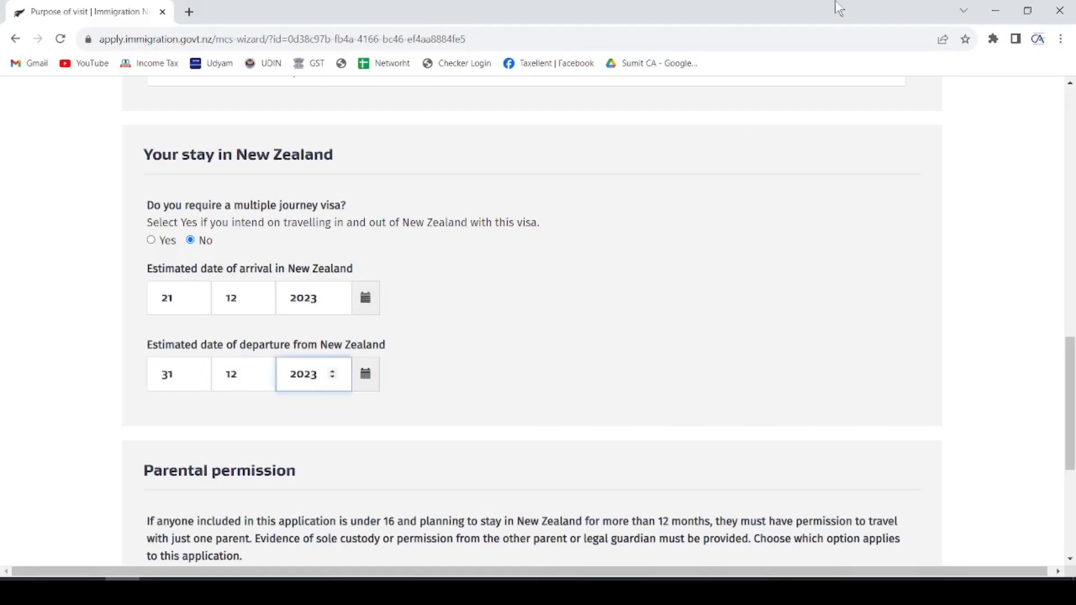
{"action": "left_click", "coordinate": [556, 325]}
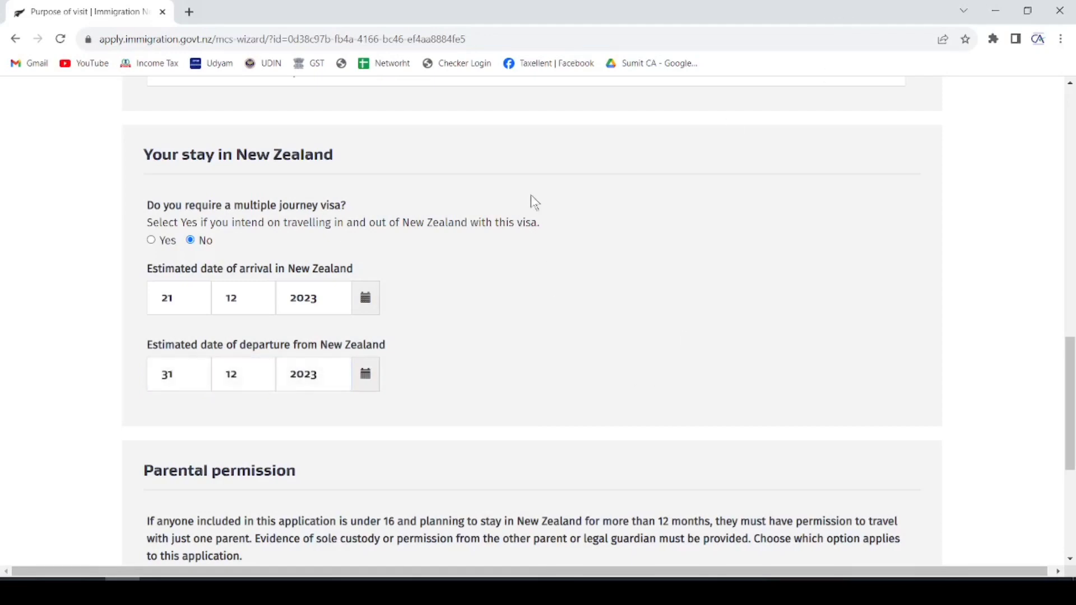
{"action": "scroll", "coordinate": [532, 199], "scroll_direction": "down", "scroll_amount": 3}
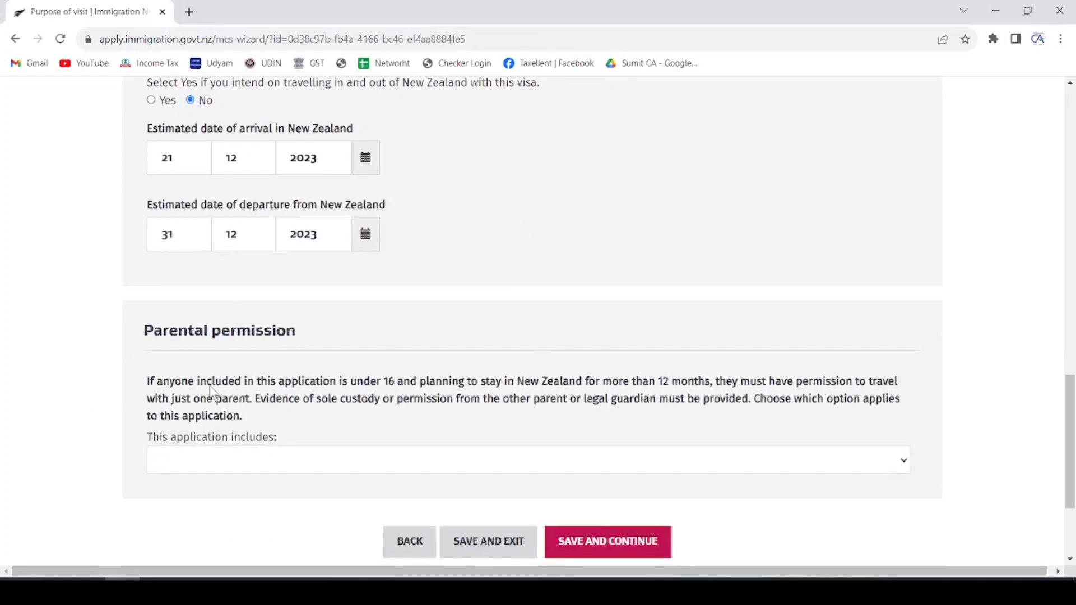
- Set 'This application includes' to No one under 16 and save the Purpose of visit page
{"action": "left_click_drag", "start_coordinate": [385, 382], "coordinate": [147, 382]}
{"action": "scroll", "coordinate": [626, 292], "scroll_direction": "down", "scroll_amount": 3}
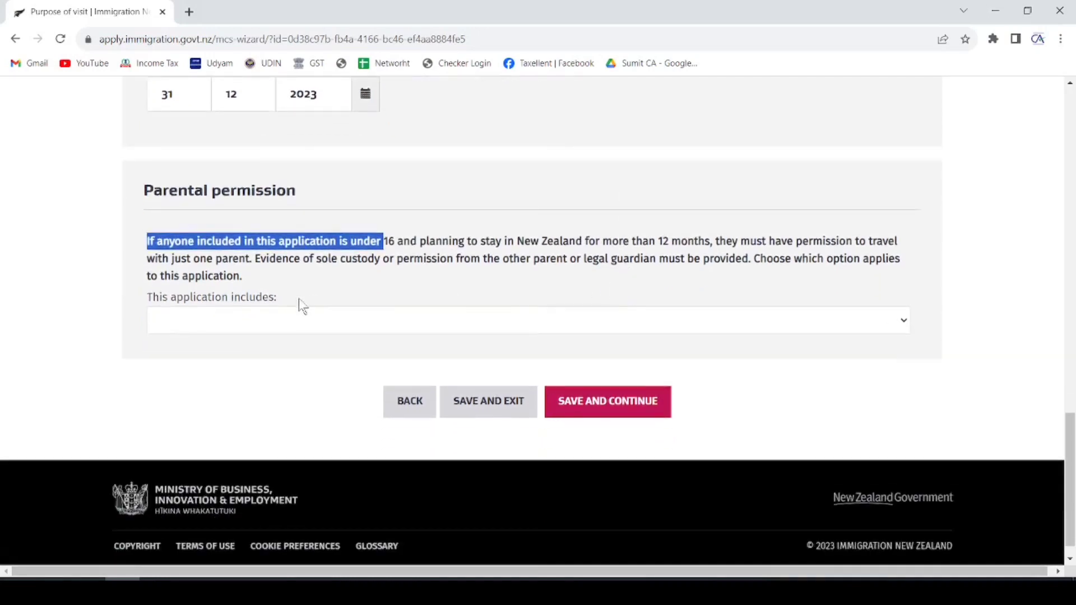
{"action": "left_click", "coordinate": [300, 315]}
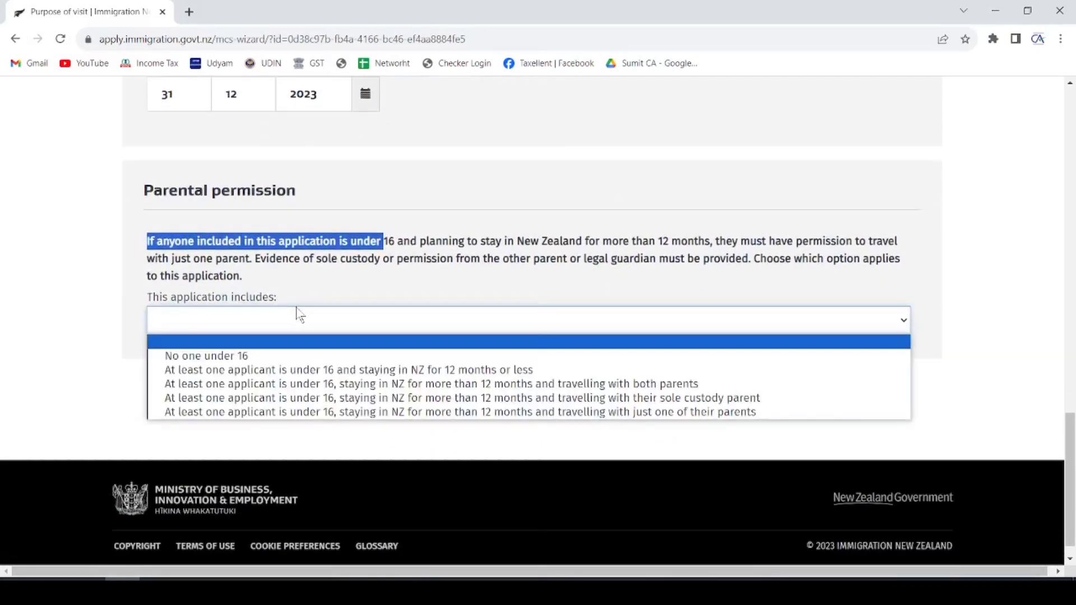
{"action": "left_click", "coordinate": [251, 357]}
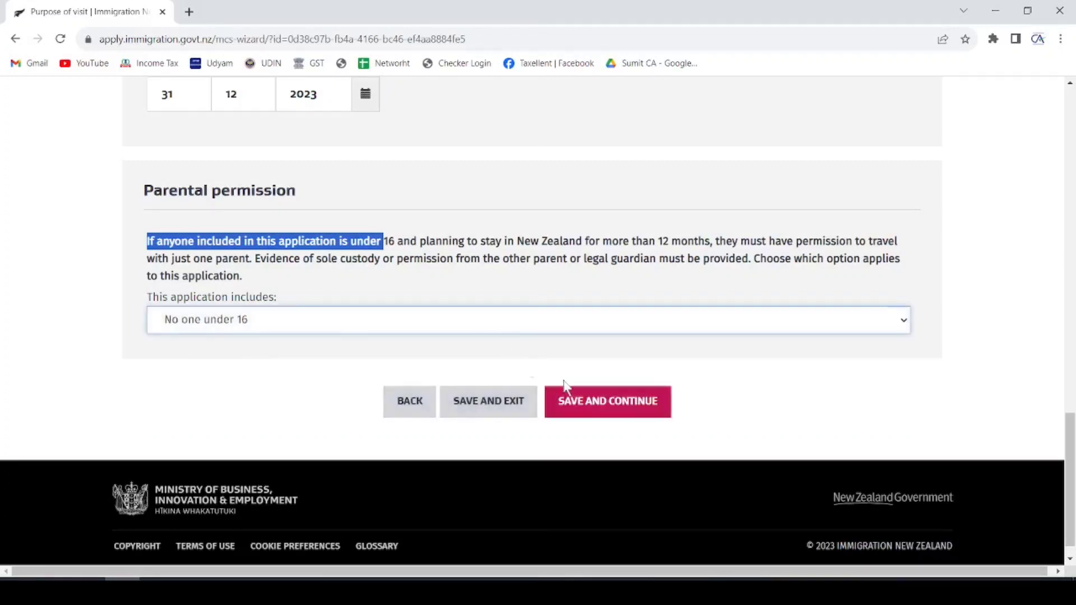
{"action": "left_click", "coordinate": [599, 404]}
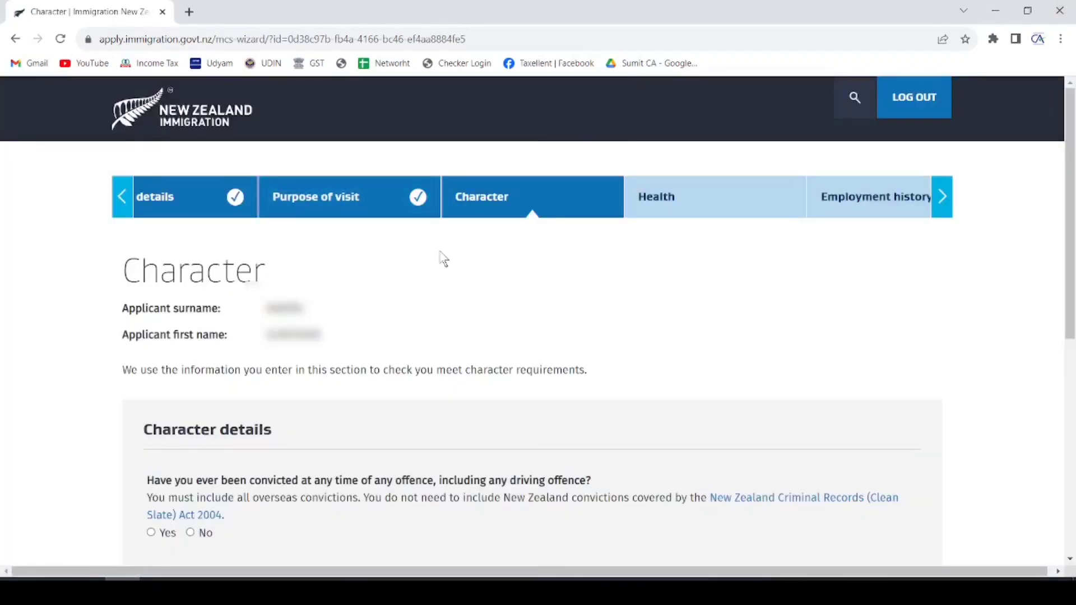
- Answer No to convictions, investigation, expulsion or refused entry, and visa refusals, then save
{"action": "scroll", "coordinate": [486, 233], "scroll_direction": "down", "scroll_amount": 3}
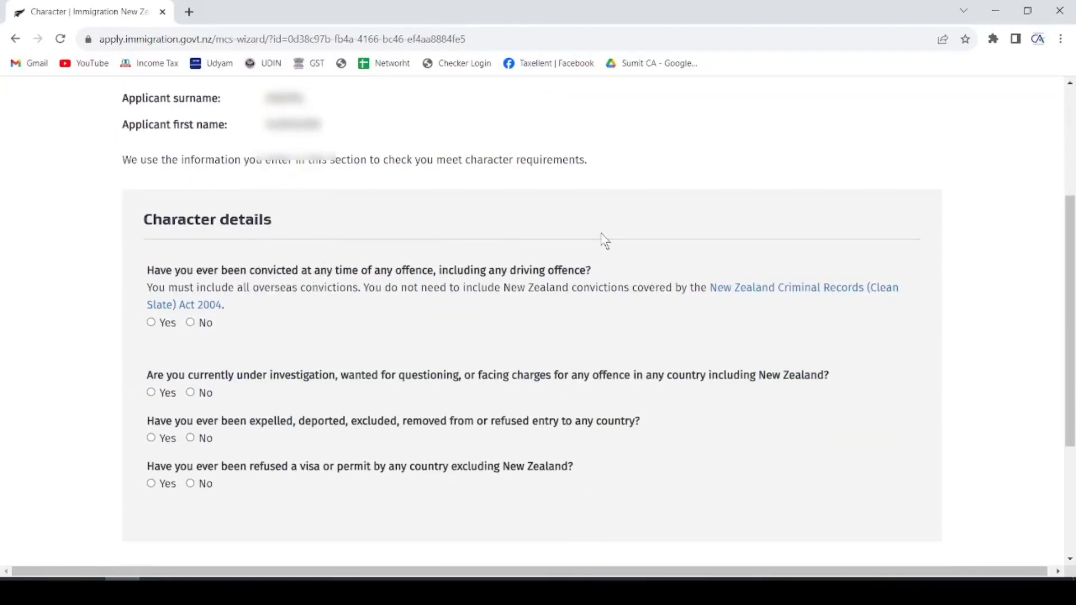
{"action": "left_click", "coordinate": [191, 323]}
{"action": "scroll", "coordinate": [275, 310], "scroll_direction": "down", "scroll_amount": 1}
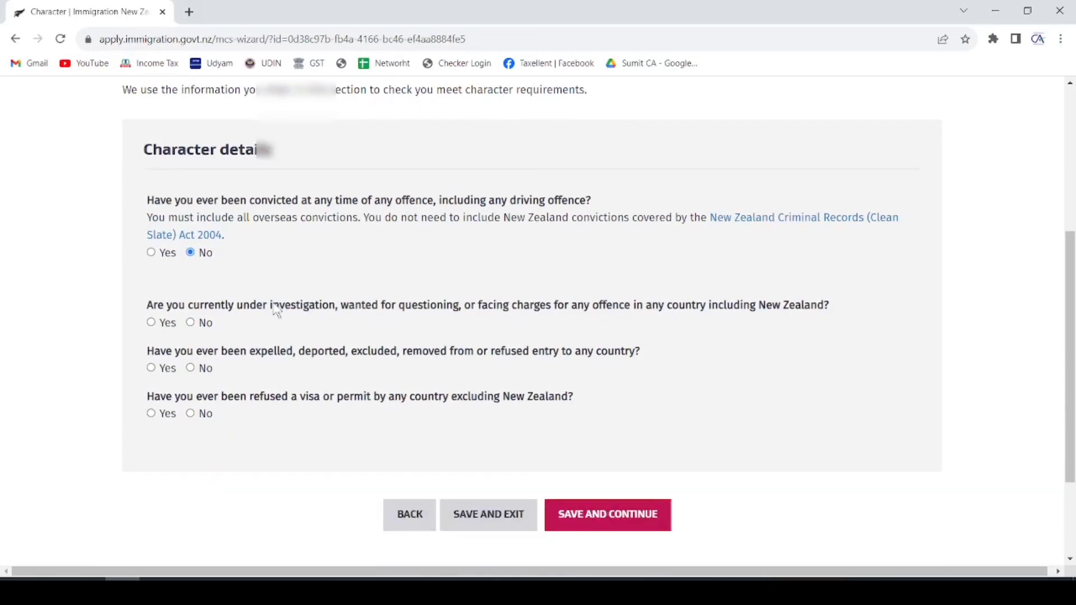
{"action": "left_click", "coordinate": [193, 323]}
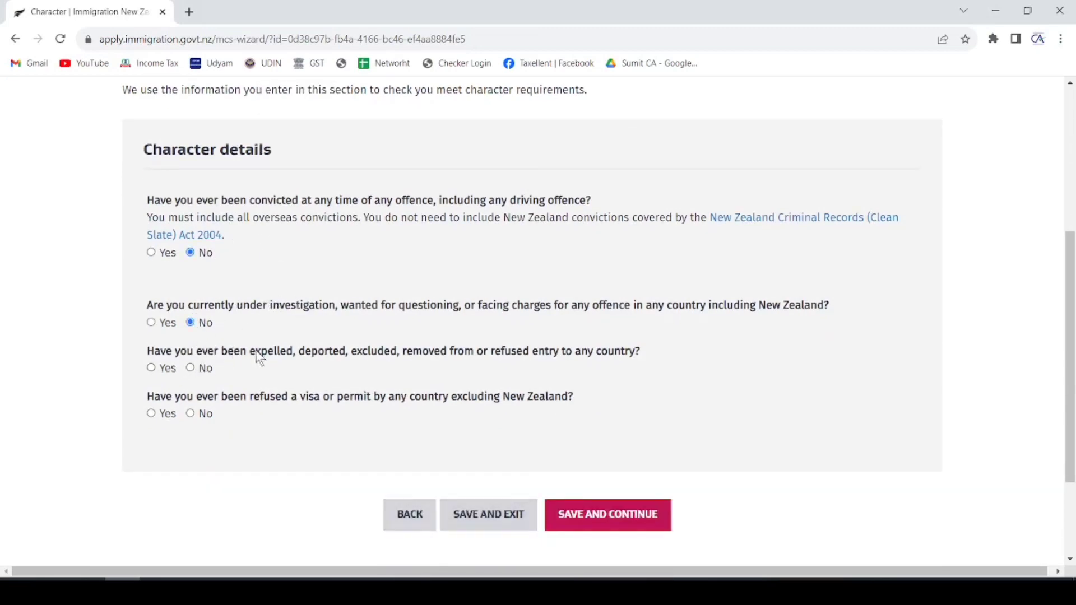
{"action": "left_click_drag", "start_coordinate": [305, 353], "coordinate": [538, 352]}
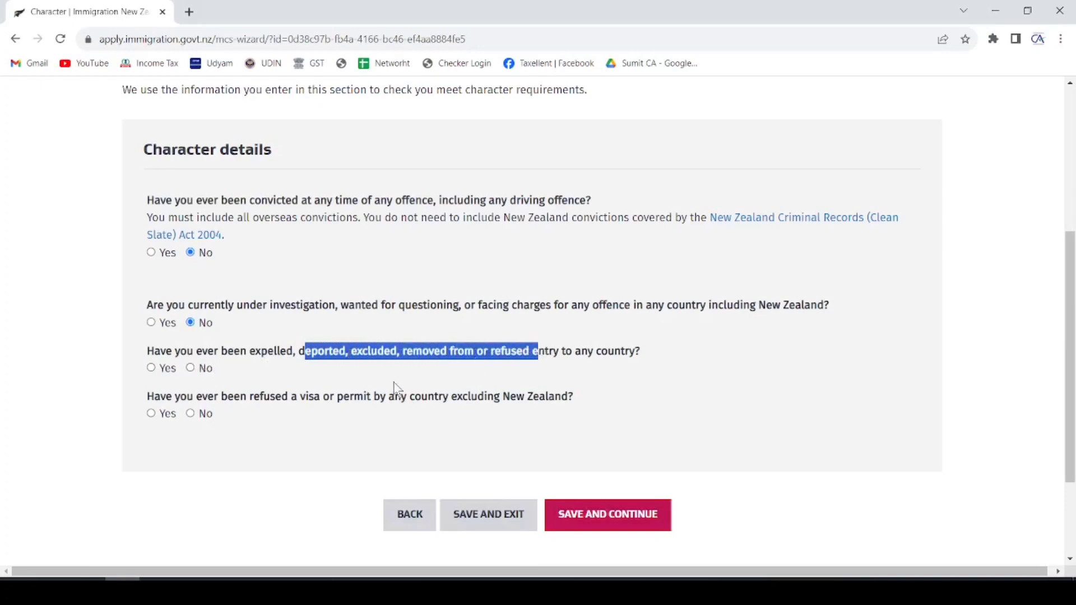
{"action": "left_click", "coordinate": [191, 368]}
{"action": "left_click", "coordinate": [191, 413]}
{"action": "left_click", "coordinate": [286, 474]}
{"action": "left_click", "coordinate": [607, 514]}
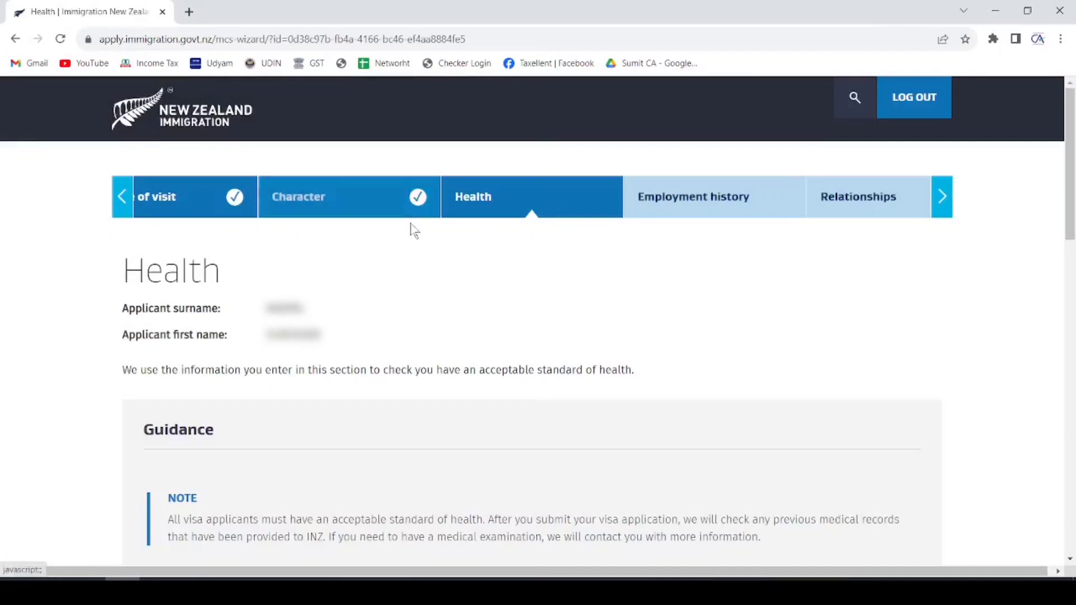
- Answer No to tuberculosis, renal dialysis, hospital care and residential care
{"action": "scroll", "coordinate": [504, 268], "scroll_direction": "down", "scroll_amount": 1}
{"action": "scroll", "coordinate": [505, 273], "scroll_direction": "down", "scroll_amount": 6}
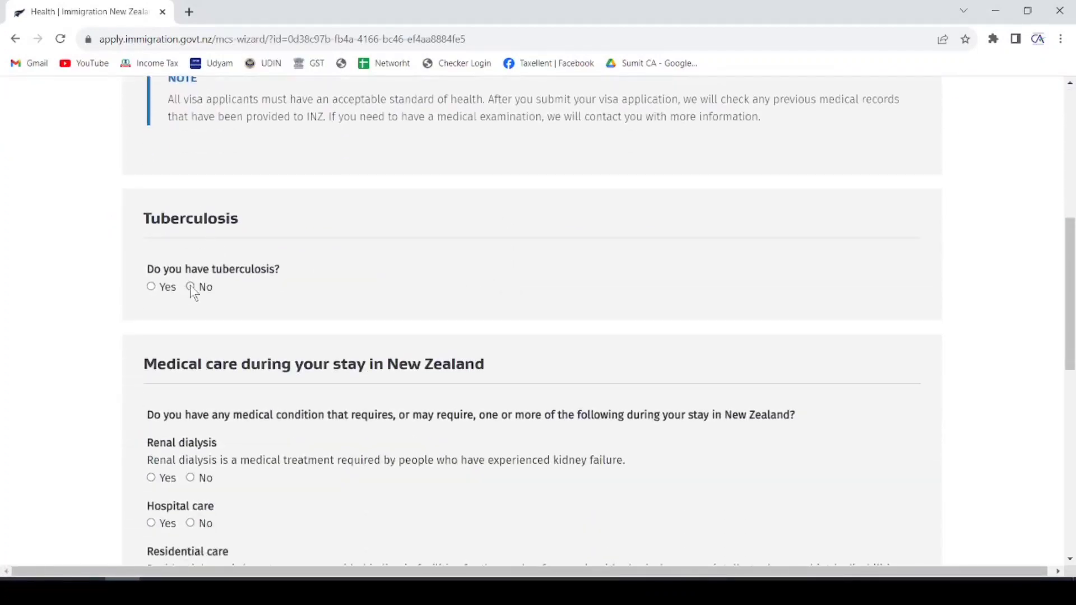
{"action": "left_click", "coordinate": [191, 286]}
{"action": "scroll", "coordinate": [341, 213], "scroll_direction": "down", "scroll_amount": 2}
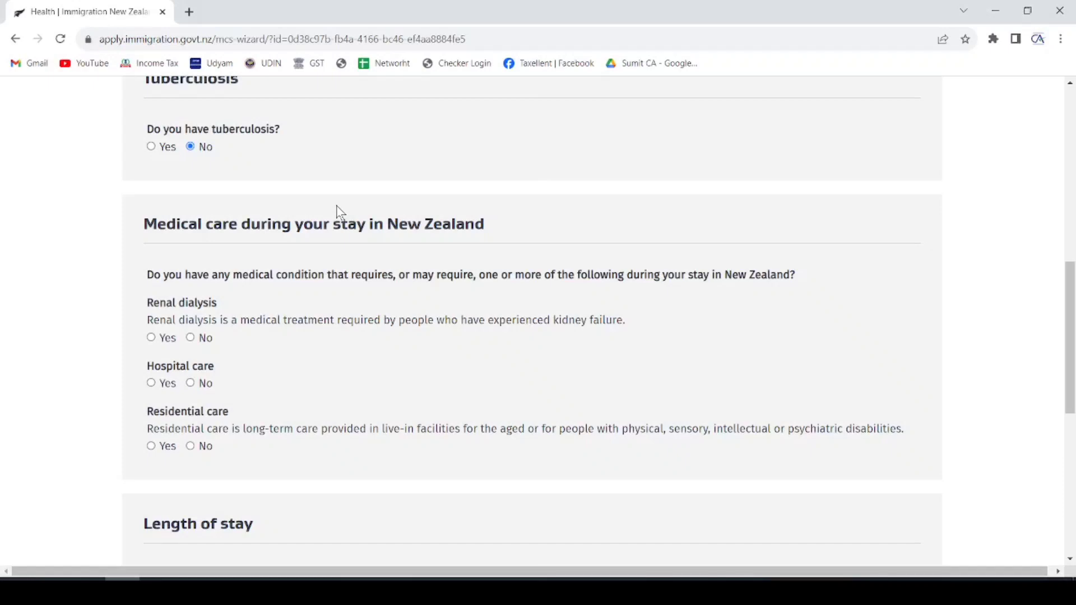
{"action": "scroll", "coordinate": [336, 211], "scroll_direction": "up", "scroll_amount": 2}
{"action": "scroll", "coordinate": [336, 212], "scroll_direction": "down", "scroll_amount": 5}
{"action": "scroll", "coordinate": [266, 135], "scroll_direction": "up", "scroll_amount": 1}
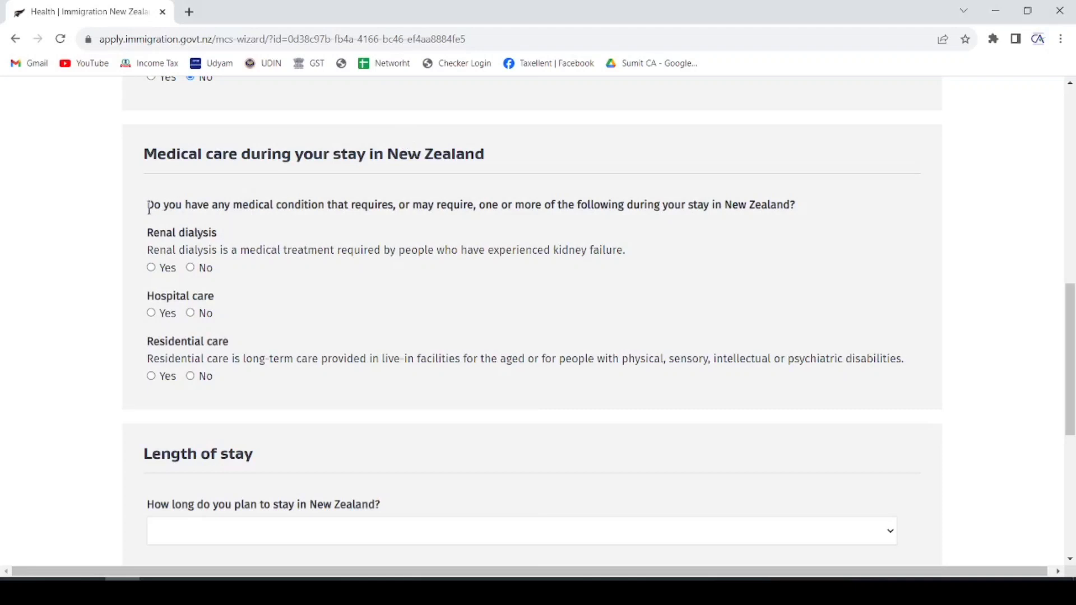
{"action": "left_click_drag", "start_coordinate": [147, 205], "coordinate": [761, 207]}
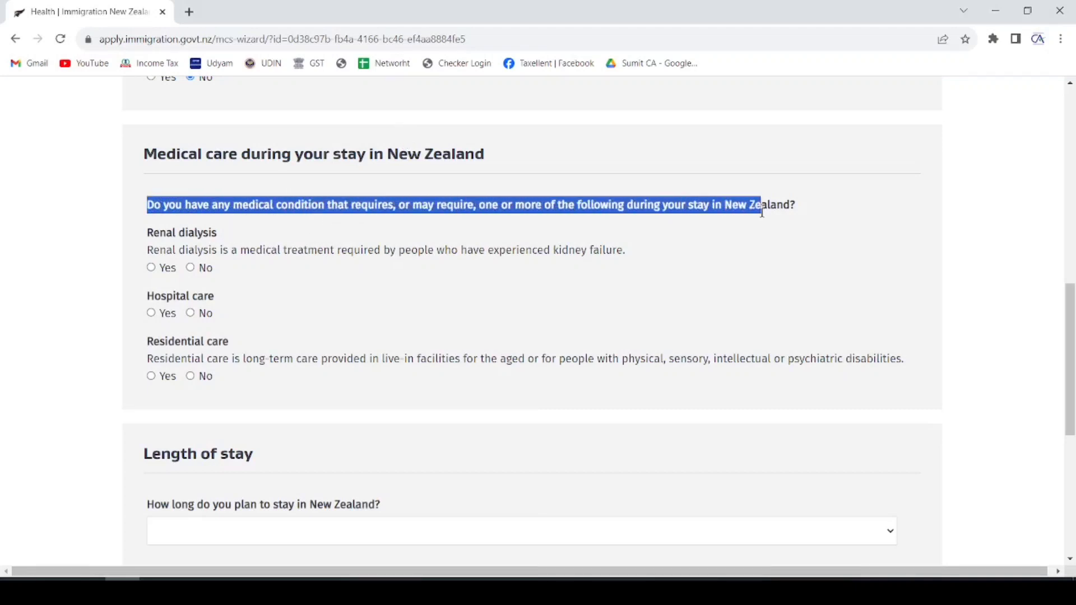
{"action": "left_click", "coordinate": [190, 268]}
{"action": "left_click", "coordinate": [191, 314]}
{"action": "left_click", "coordinate": [194, 375]}
- Set the planned stay to 1 month or less, answer No to medical examination, and save
{"action": "scroll", "coordinate": [253, 303], "scroll_direction": "down", "scroll_amount": 3}
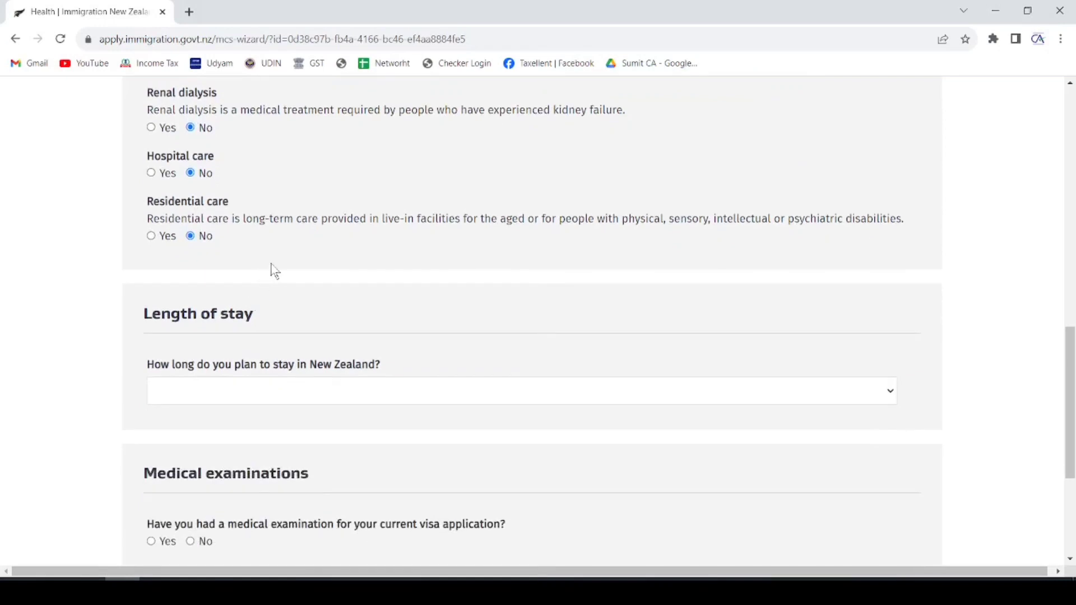
{"action": "scroll", "coordinate": [273, 270], "scroll_direction": "down", "scroll_amount": 2}
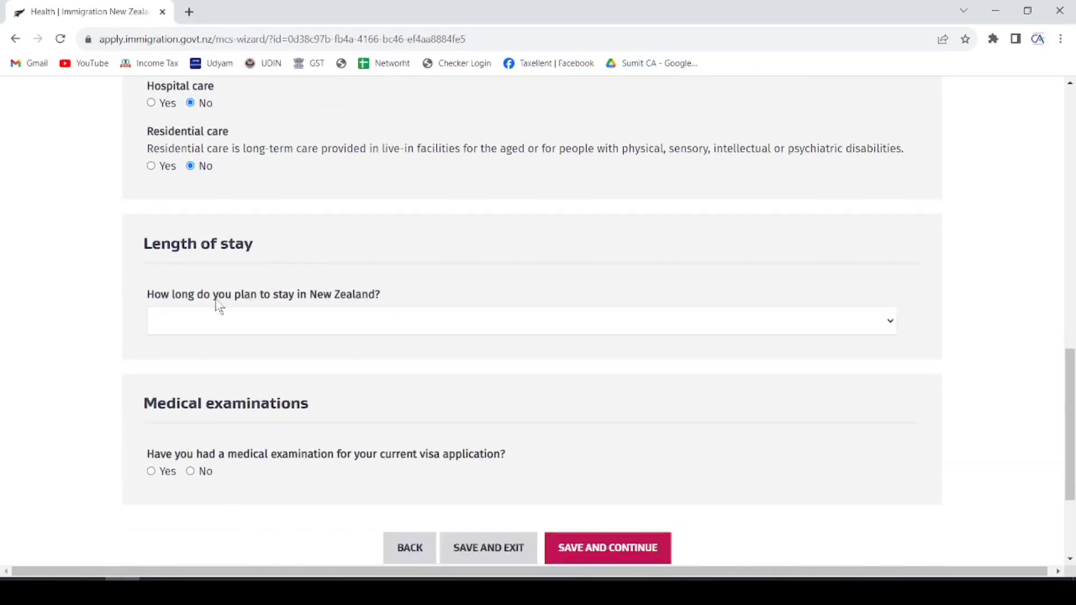
{"action": "left_click", "coordinate": [314, 317]}
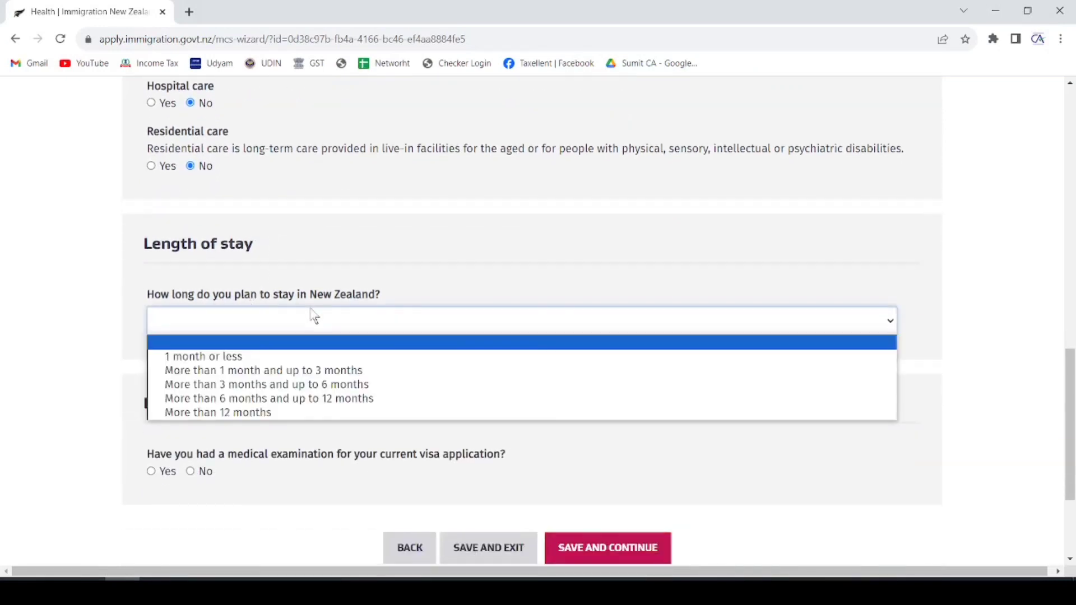
{"action": "left_click", "coordinate": [246, 358]}
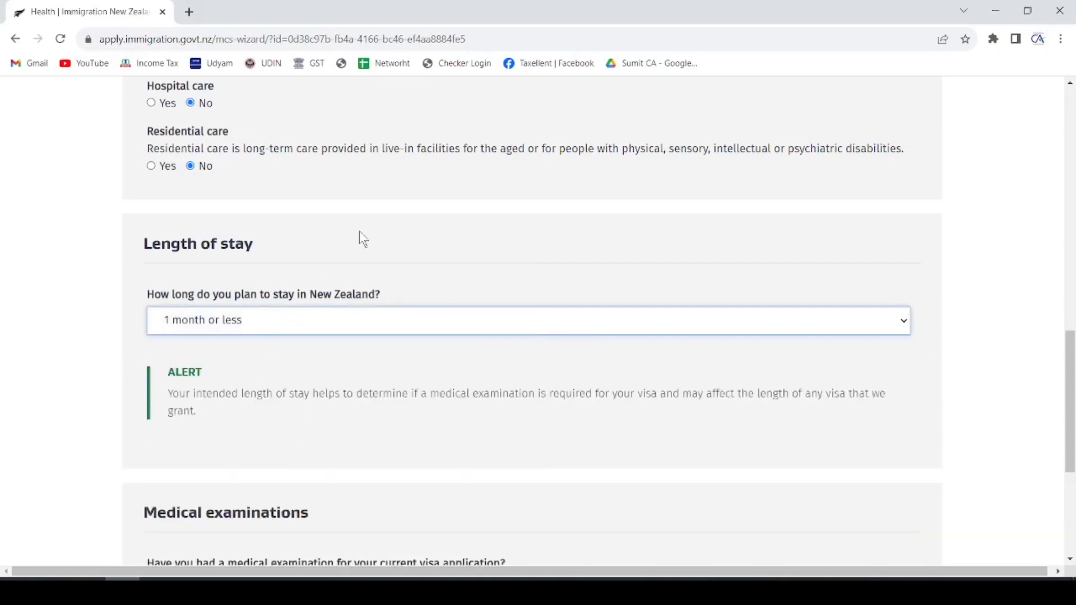
{"action": "scroll", "coordinate": [360, 236], "scroll_direction": "down", "scroll_amount": 3}
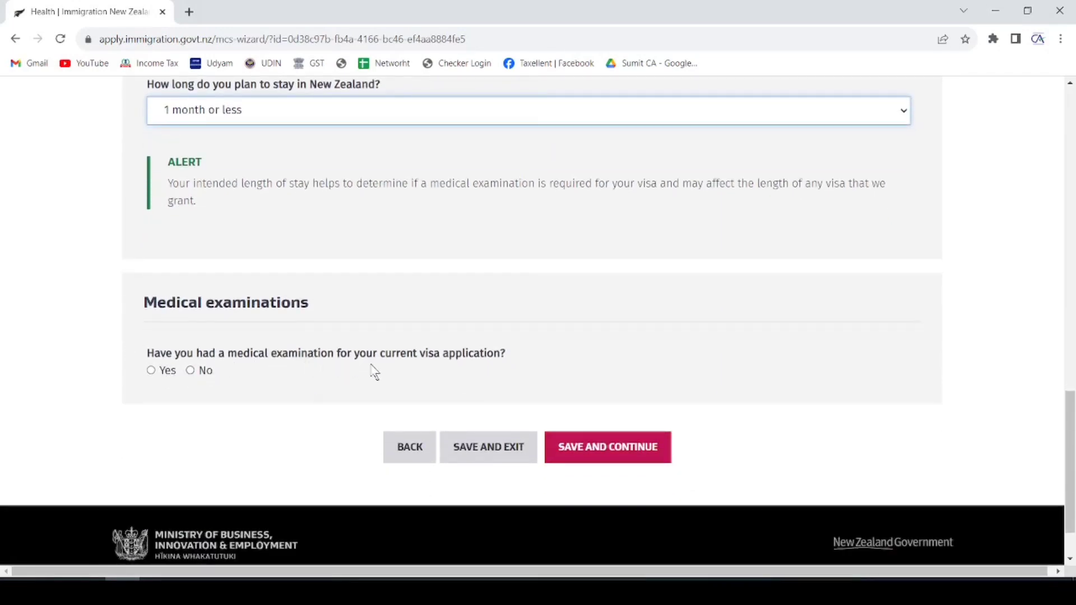
{"action": "left_click", "coordinate": [191, 370]}
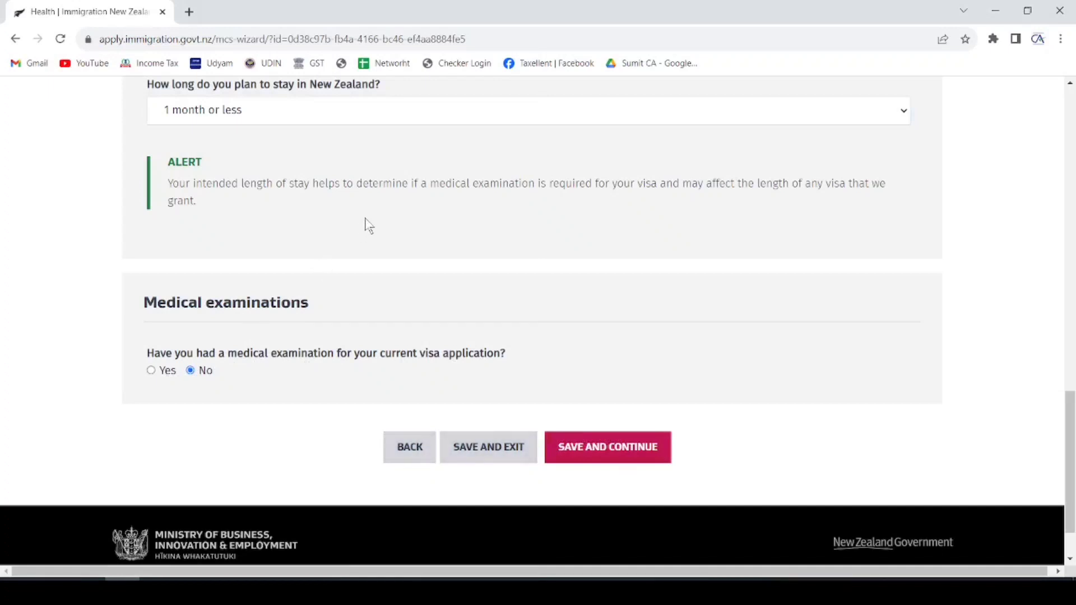
{"action": "left_click", "coordinate": [608, 446]}
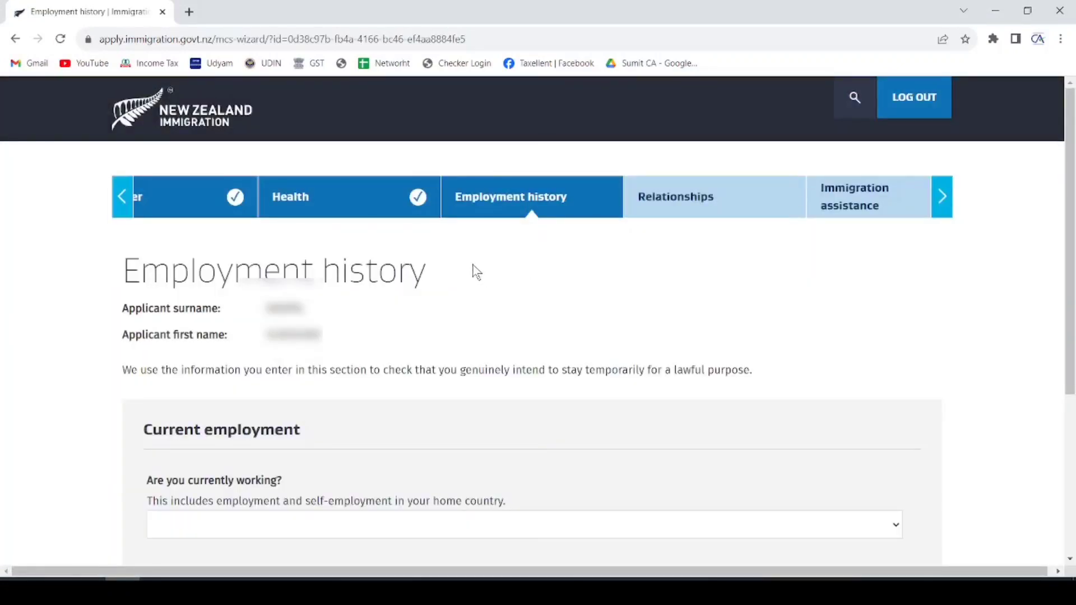
- Answer Yes to currently working and enter a job start date of 01/2017
{"action": "scroll", "coordinate": [475, 272], "scroll_direction": "down", "scroll_amount": 5}
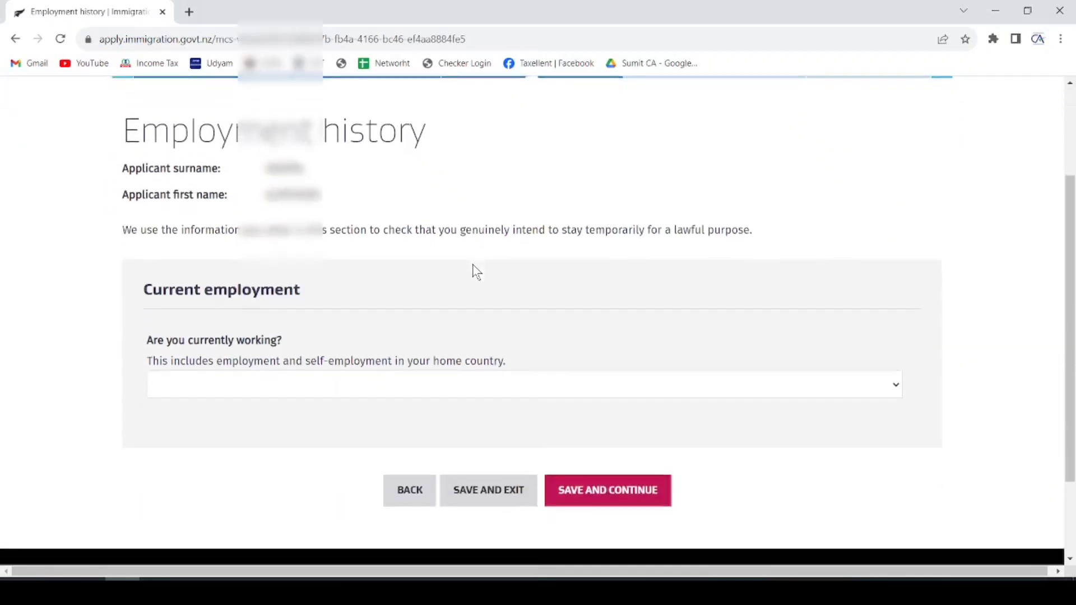
{"action": "left_click", "coordinate": [287, 266]}
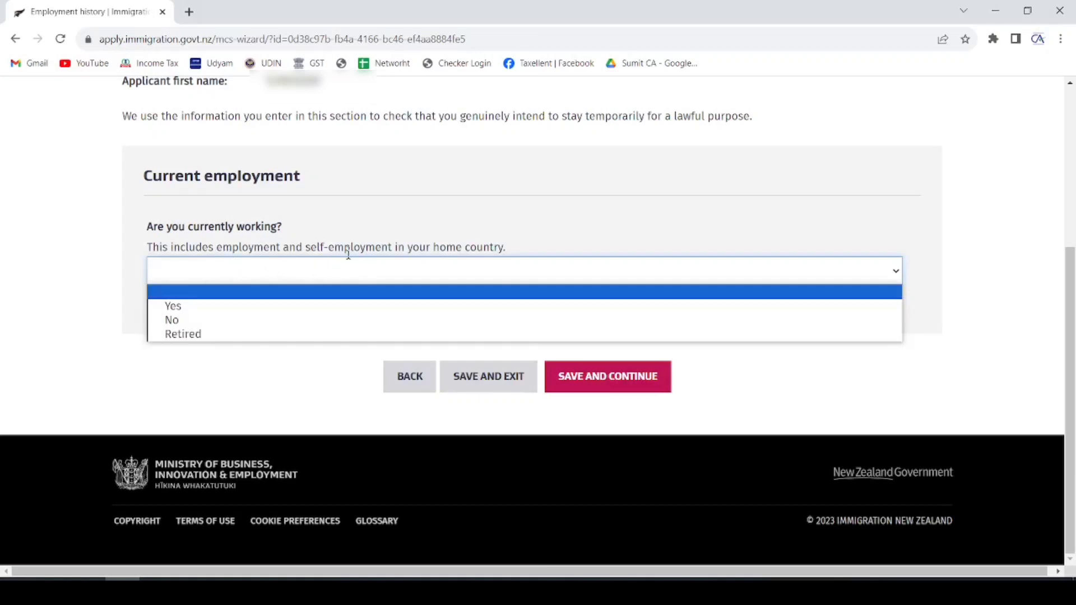
{"action": "left_click", "coordinate": [215, 307]}
{"action": "scroll", "coordinate": [347, 176], "scroll_direction": "down", "scroll_amount": 1}
{"action": "scroll", "coordinate": [347, 175], "scroll_direction": "down", "scroll_amount": 1}
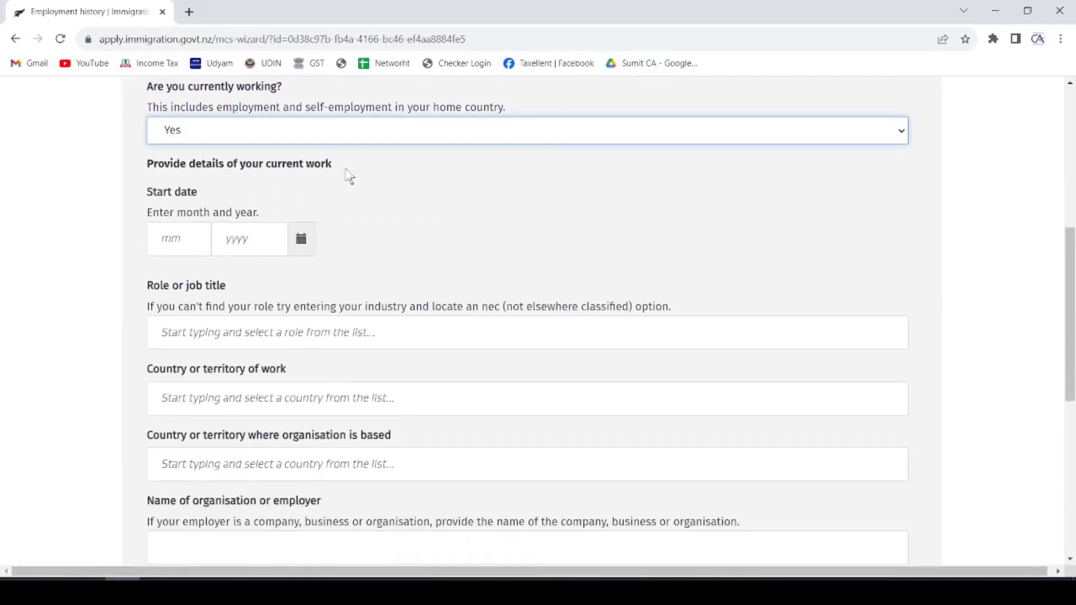
{"action": "left_click", "coordinate": [176, 238]}
{"action": "type", "text": "012017"}
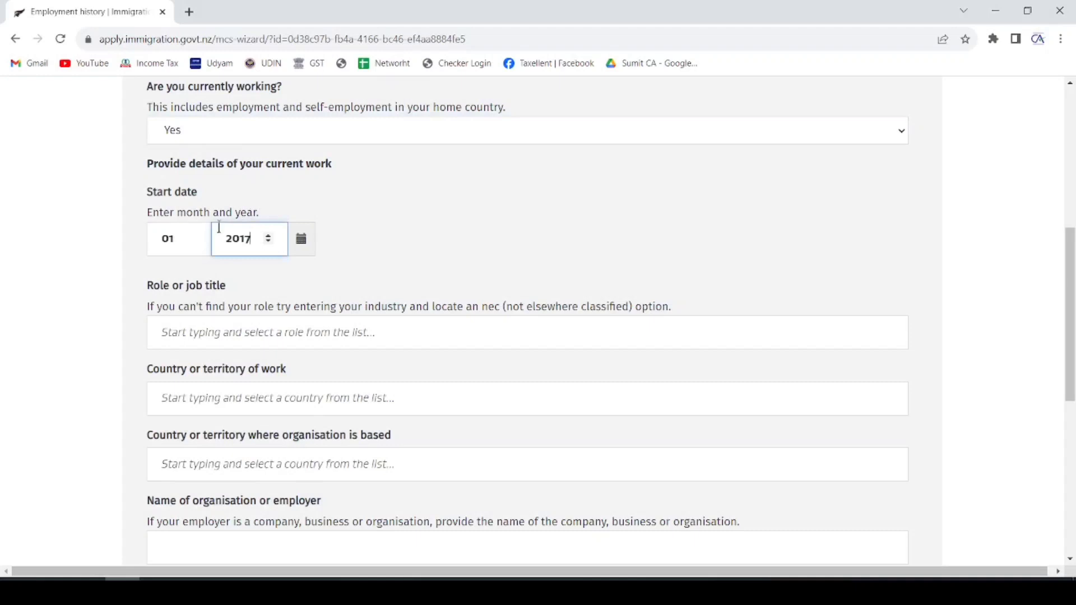
{"action": "left_click", "coordinate": [468, 176]}
{"action": "scroll", "coordinate": [435, 182], "scroll_direction": "down", "scroll_amount": 2}
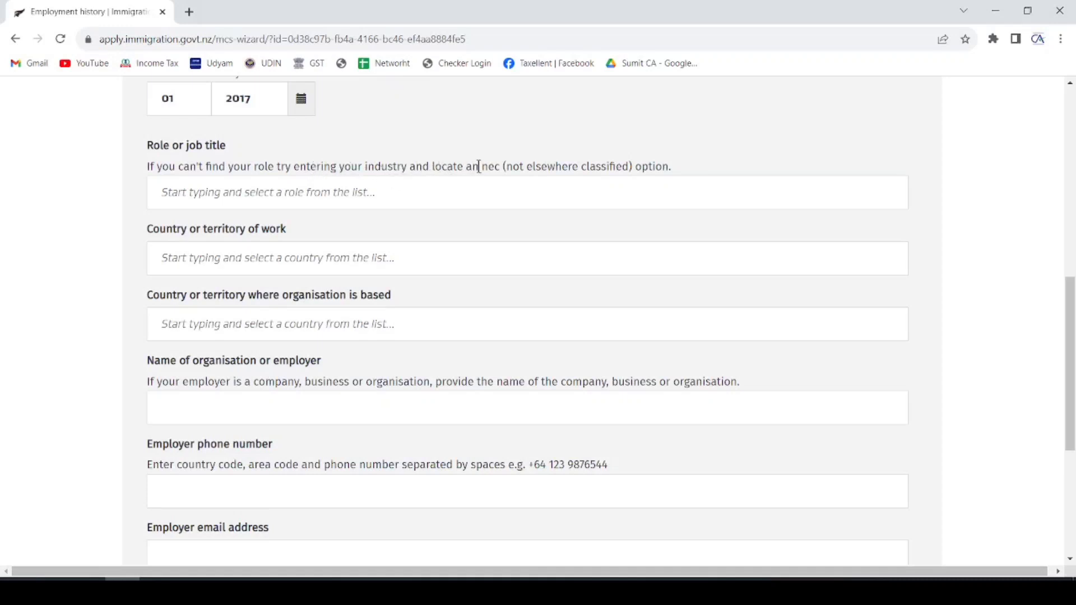
- Search the role field with 'cep' and 'nec' to set 111111 – Chief Executive or Managing Director
{"action": "left_click", "coordinate": [205, 193]}
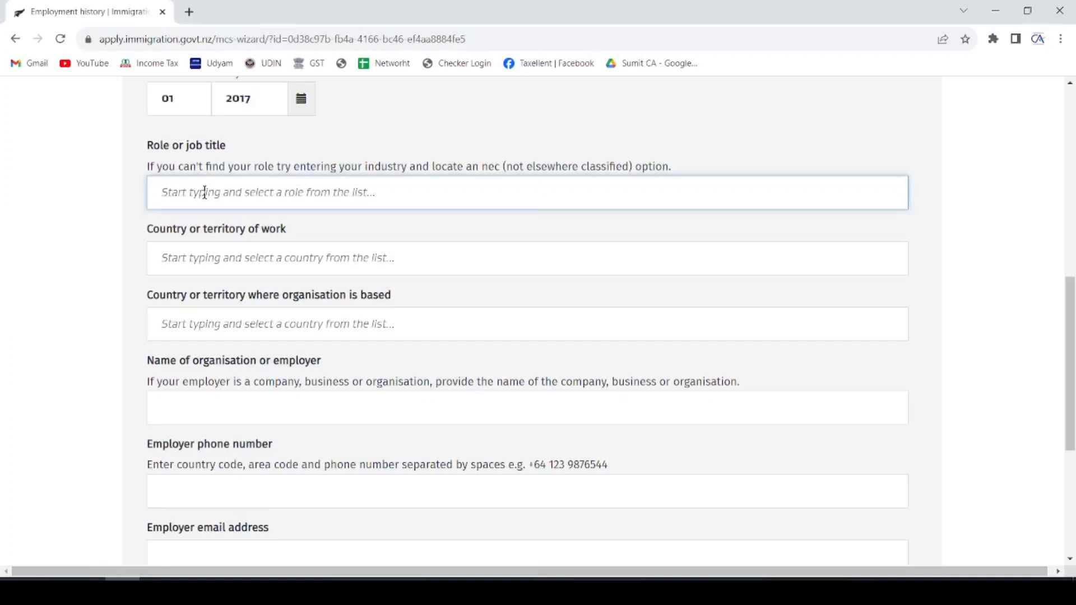
{"action": "type", "text": "cep"}
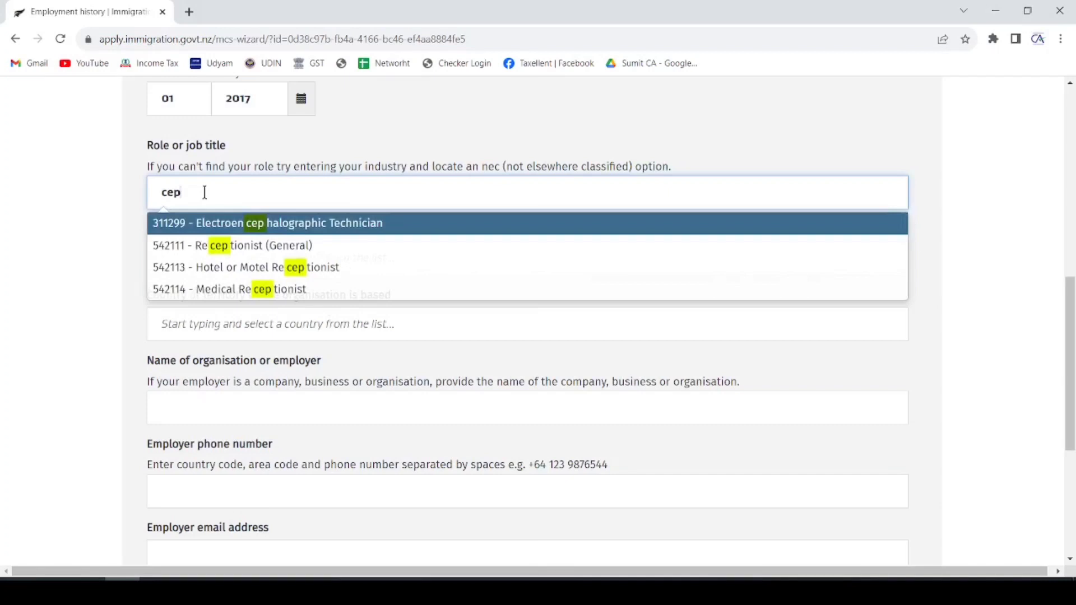
{"action": "key", "text": "BackSpace"}
{"action": "key", "text": "BackSpace"}
{"action": "key", "text": "BackSpace"}
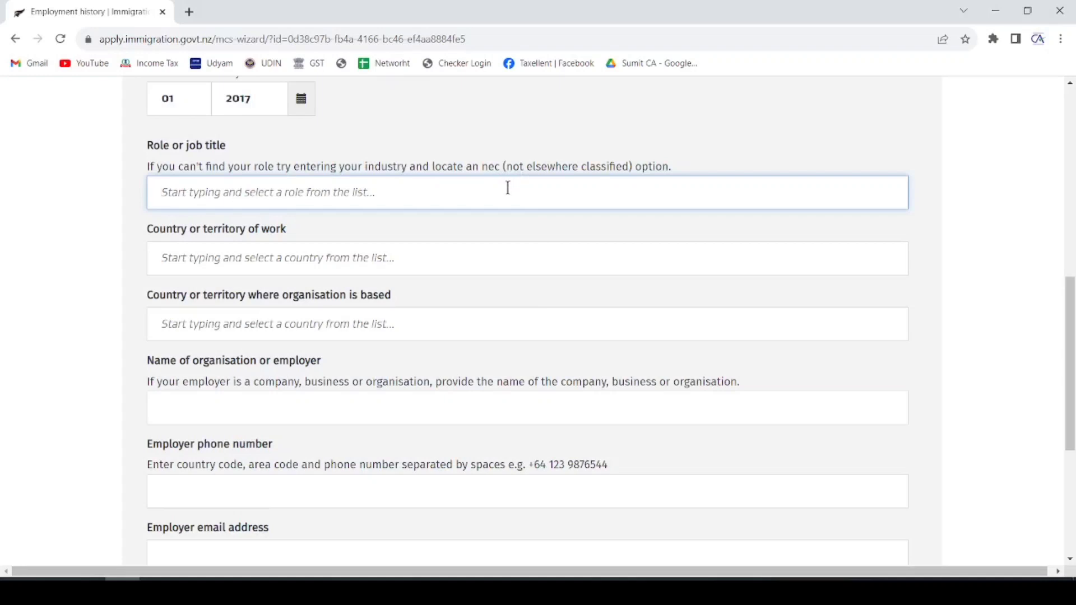
{"action": "type", "text": "n"}
{"action": "key", "text": "BackSpace"}
{"action": "type", "text": "nec"}
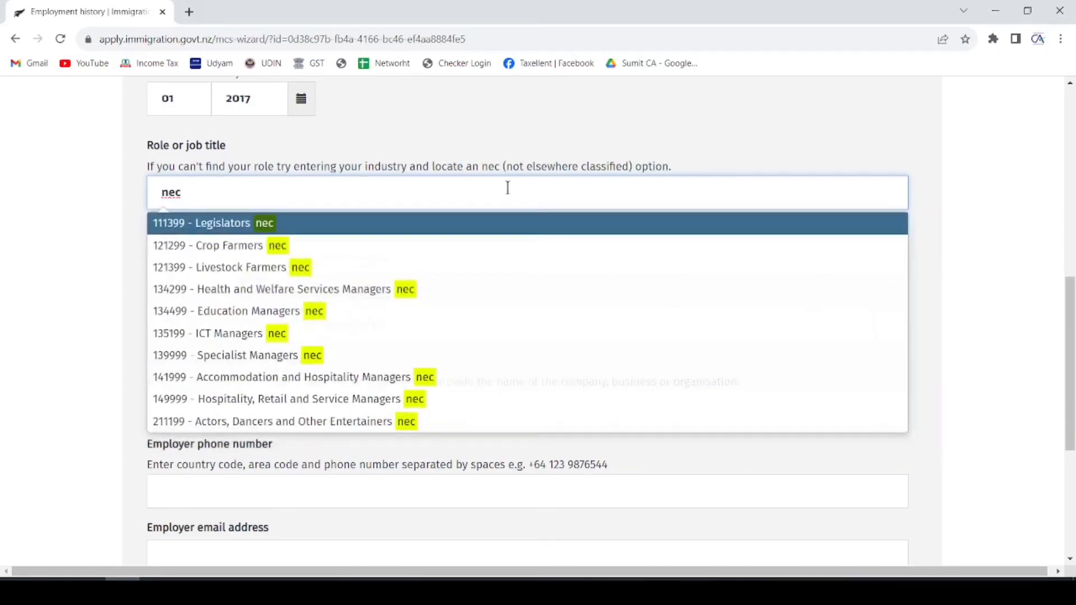
{"action": "scroll", "coordinate": [355, 339], "scroll_direction": "down", "scroll_amount": 3}
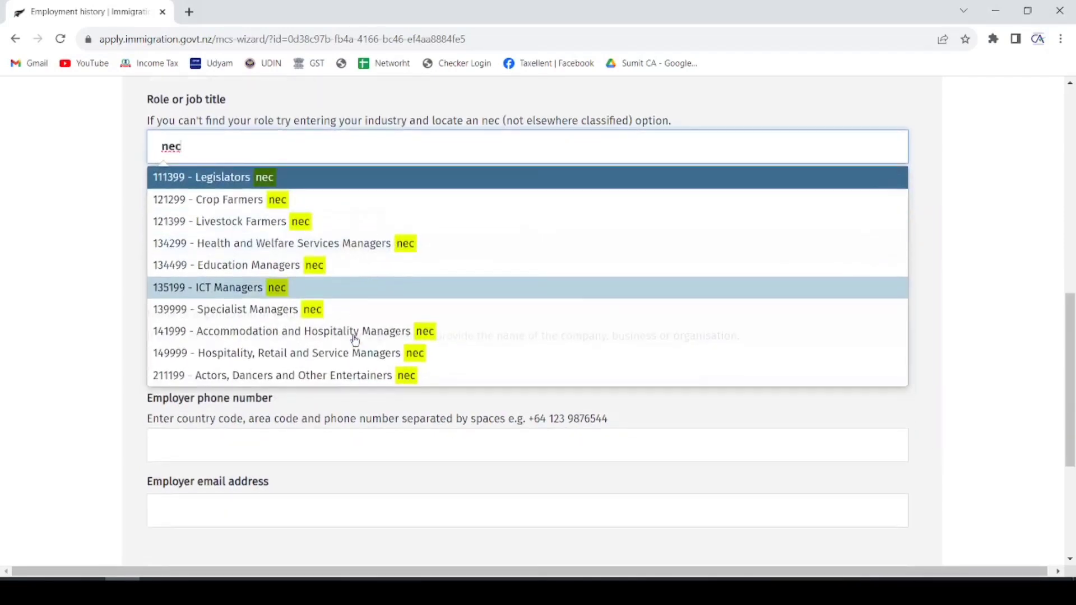
{"action": "scroll", "coordinate": [354, 339], "scroll_direction": "up", "scroll_amount": 3}
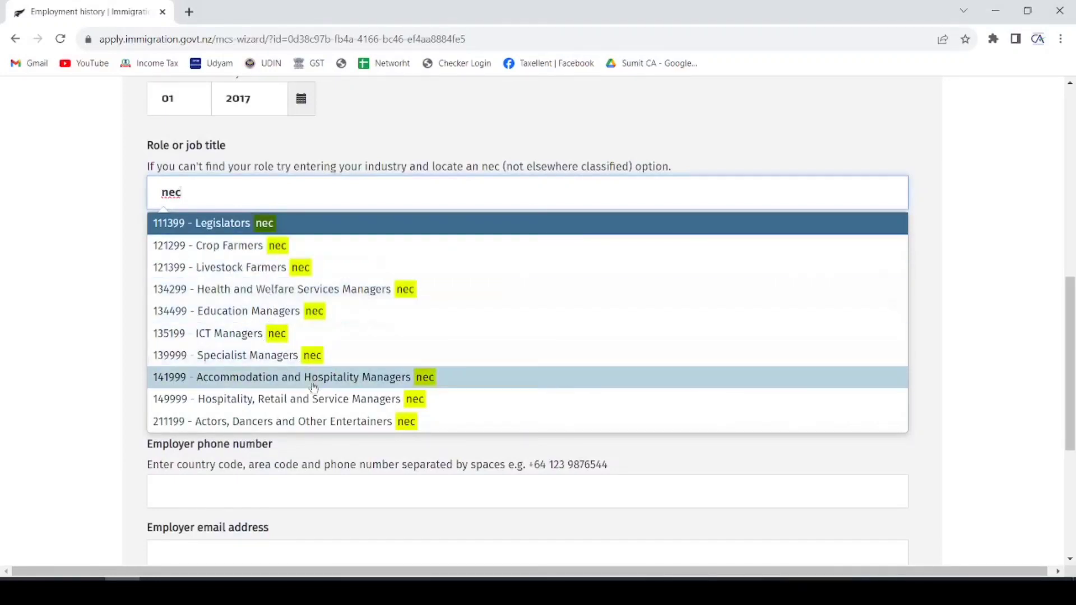
{"action": "scroll", "coordinate": [314, 404], "scroll_direction": "down", "scroll_amount": 1}
{"action": "scroll", "coordinate": [302, 348], "scroll_direction": "up", "scroll_amount": 1}
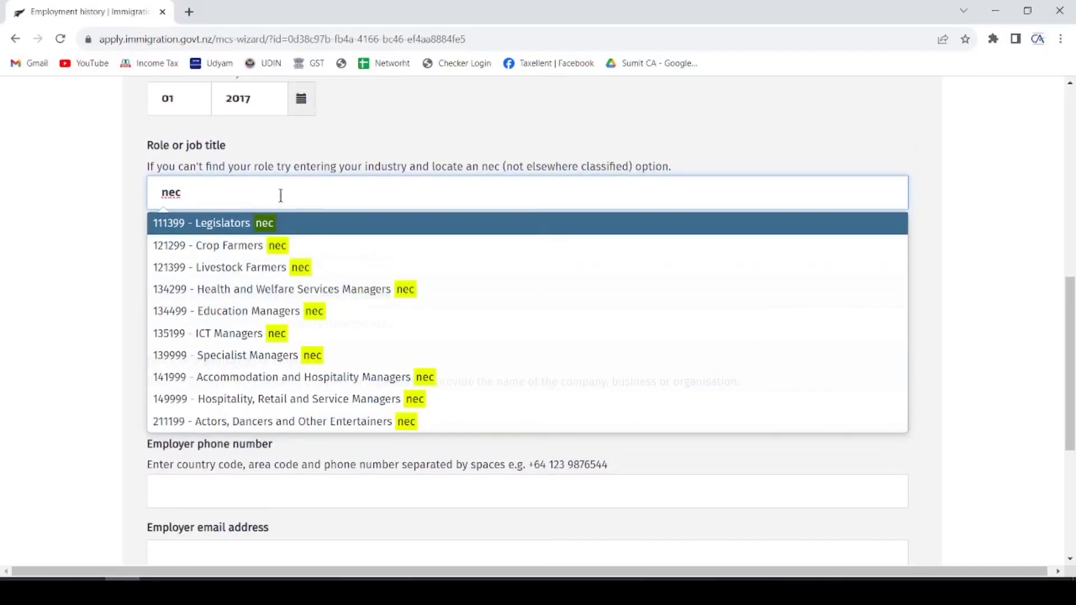
{"action": "key", "text": "BackSpace"}
{"action": "key", "text": "BackSpace"}
{"action": "key", "text": "BackSpace"}
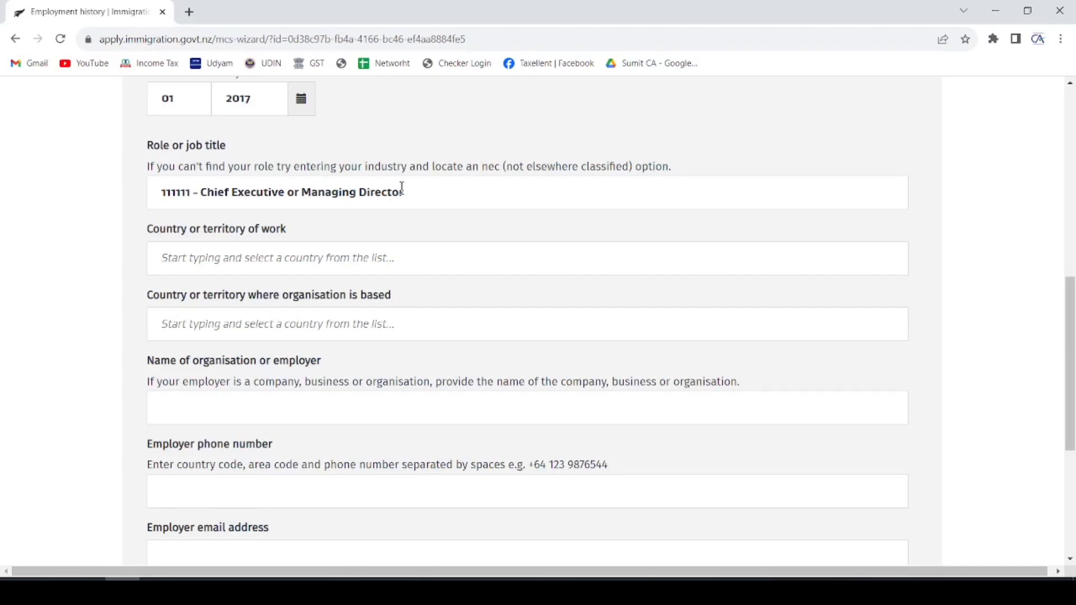
{"action": "scroll", "coordinate": [403, 159], "scroll_direction": "down", "scroll_amount": 1}
- Set the country of work to India and the state to Rajasthan
{"action": "left_click", "coordinate": [287, 196]}
{"action": "type", "text": "india"}
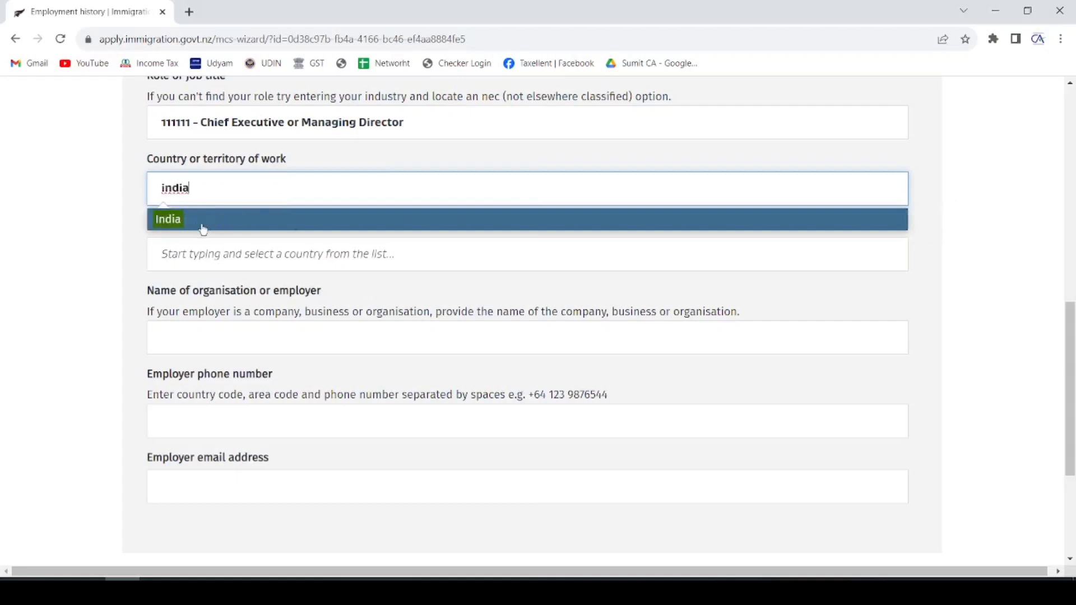
{"action": "left_click", "coordinate": [207, 226]}
{"action": "left_click", "coordinate": [222, 255]}
{"action": "type", "text": "rajas"}
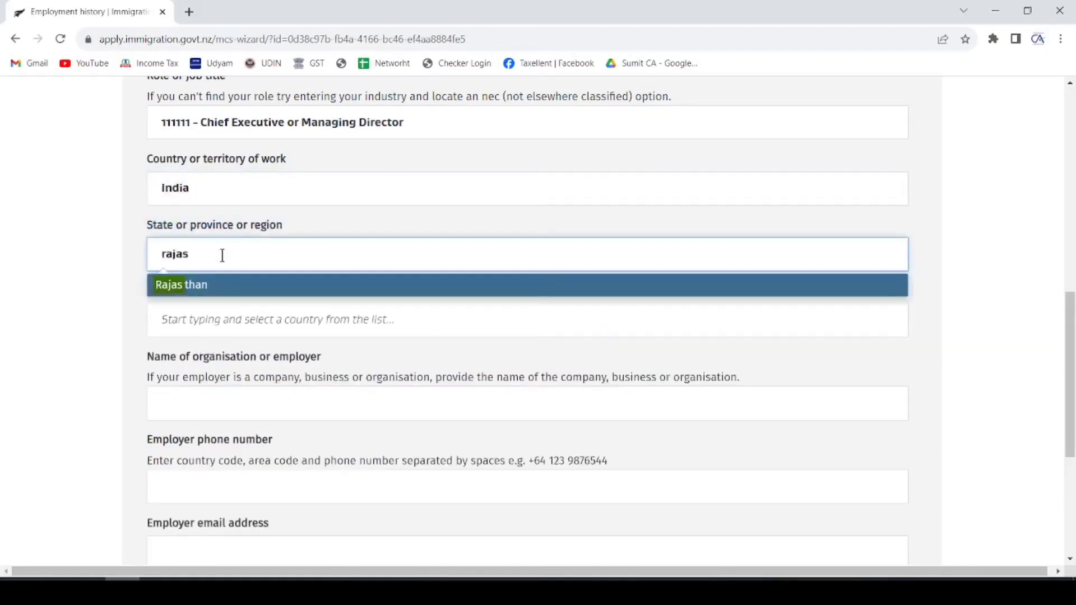
{"action": "left_click", "coordinate": [168, 290]}
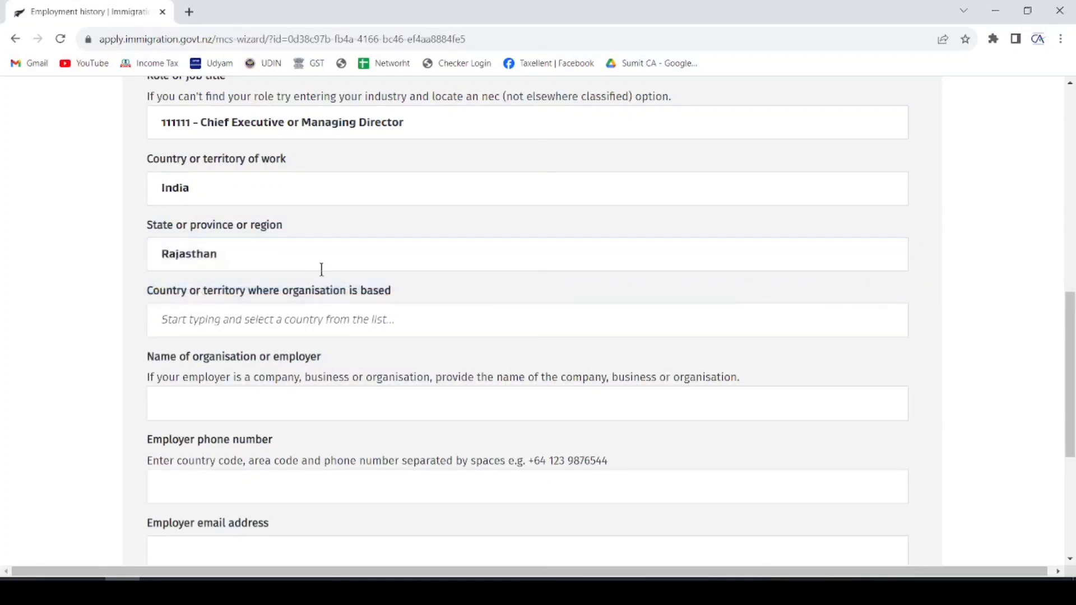
{"action": "scroll", "coordinate": [318, 272], "scroll_direction": "down", "scroll_amount": 1}
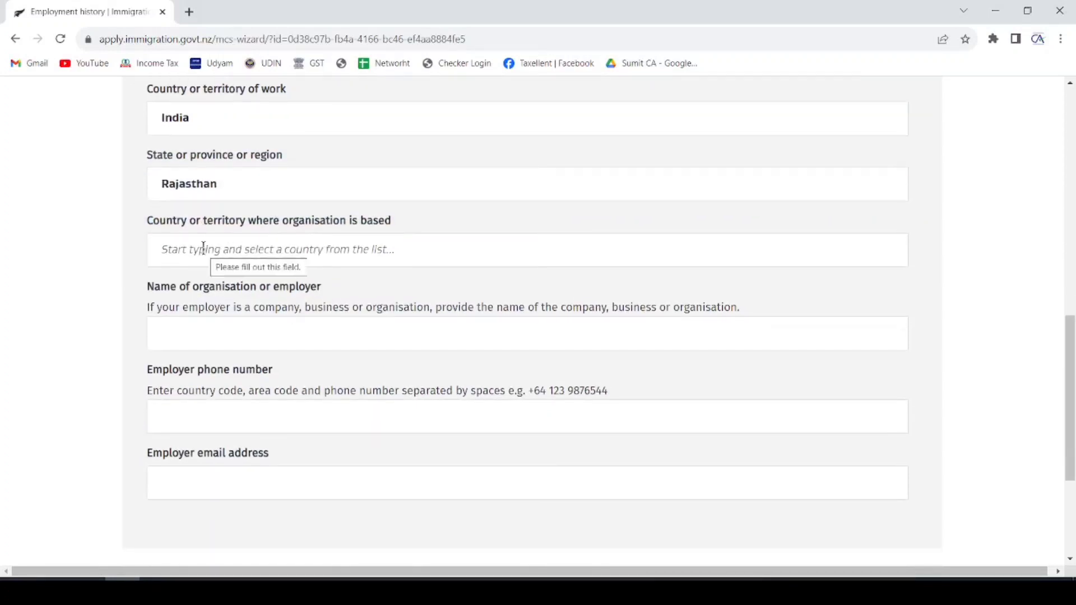
- Set the organisation's country to India and its state to Rajasthan
{"action": "left_click", "coordinate": [260, 258]}
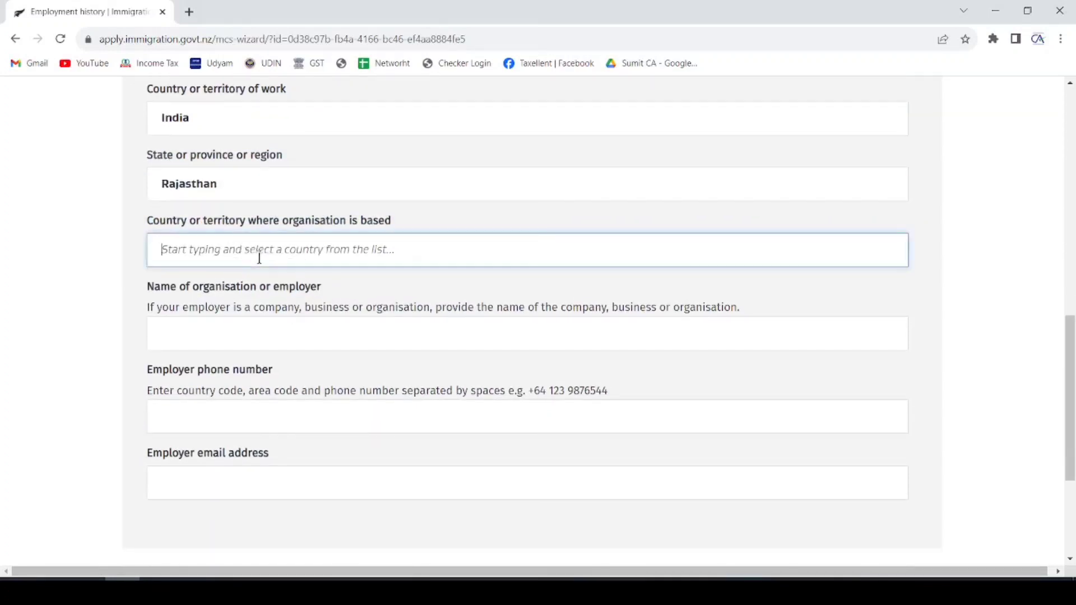
{"action": "type", "text": "insi"}
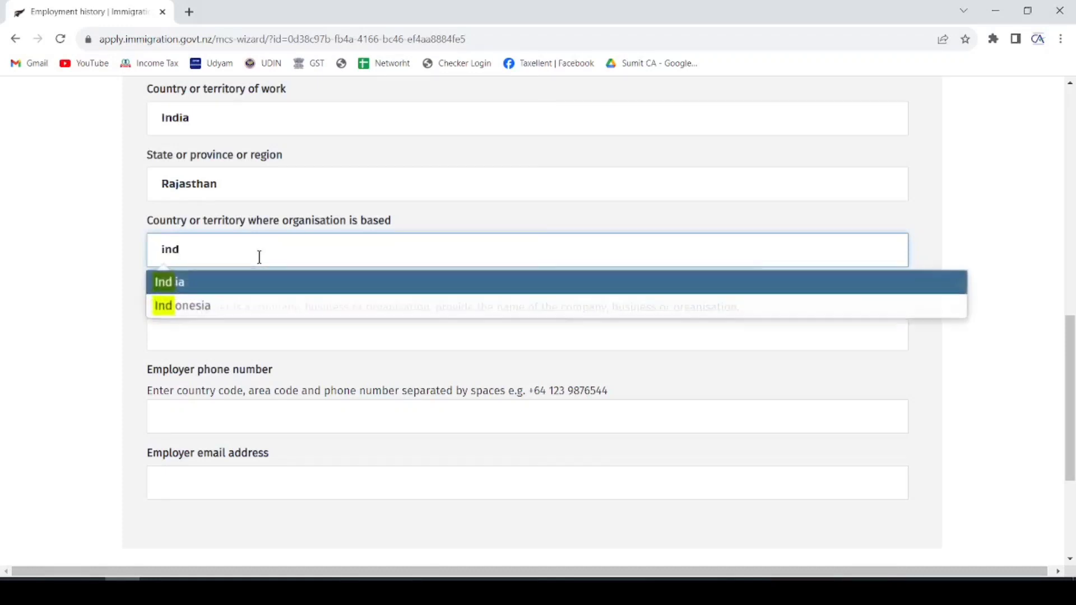
{"action": "left_click", "coordinate": [175, 281]}
{"action": "scroll", "coordinate": [277, 199], "scroll_direction": "down", "scroll_amount": 2}
{"action": "left_click", "coordinate": [291, 175]}
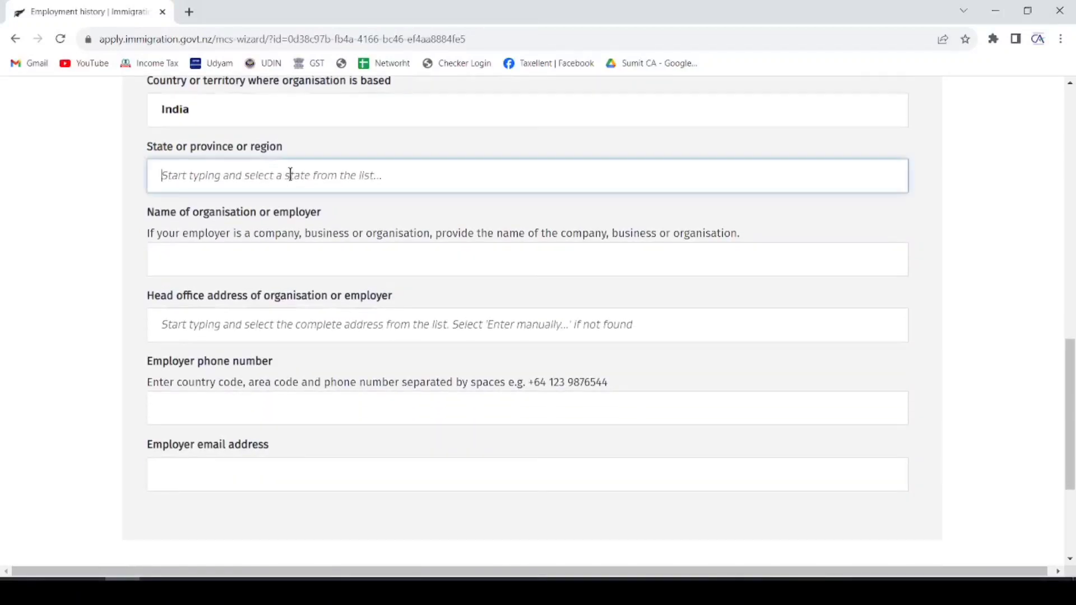
{"action": "type", "text": "rajas"}
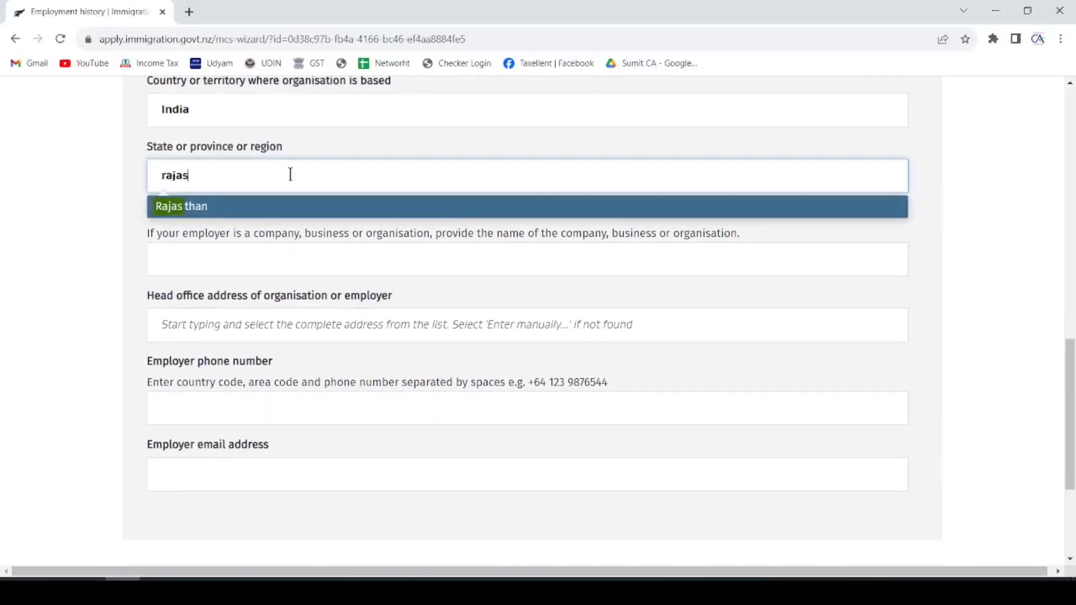
{"action": "left_click", "coordinate": [212, 212]}
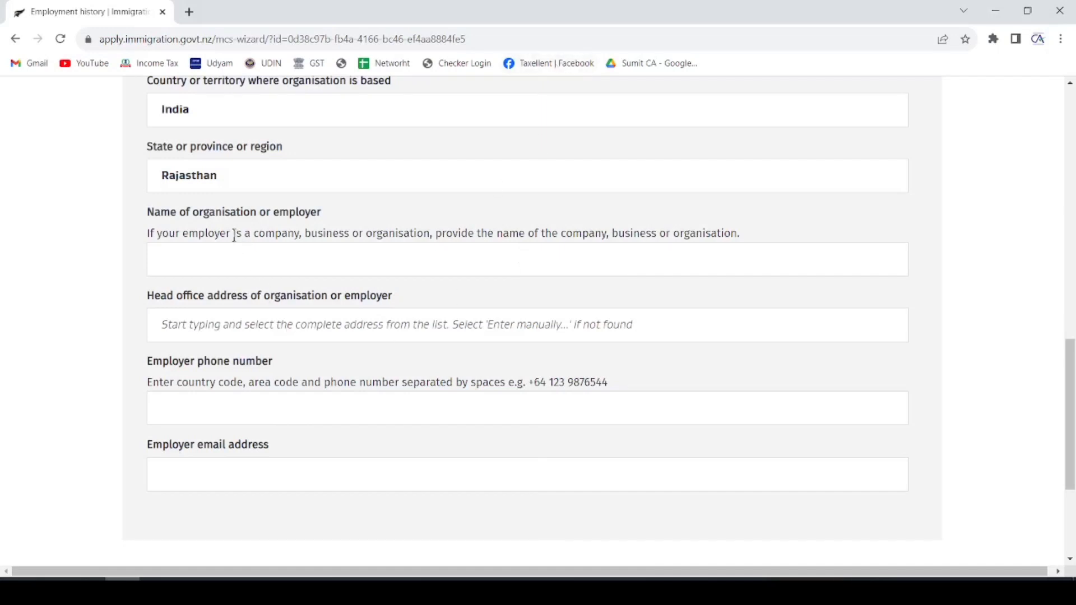
- Fill in the employer's name, head office address, phone number and email address
{"action": "left_click_drag", "start_coordinate": [147, 211], "coordinate": [255, 217]}
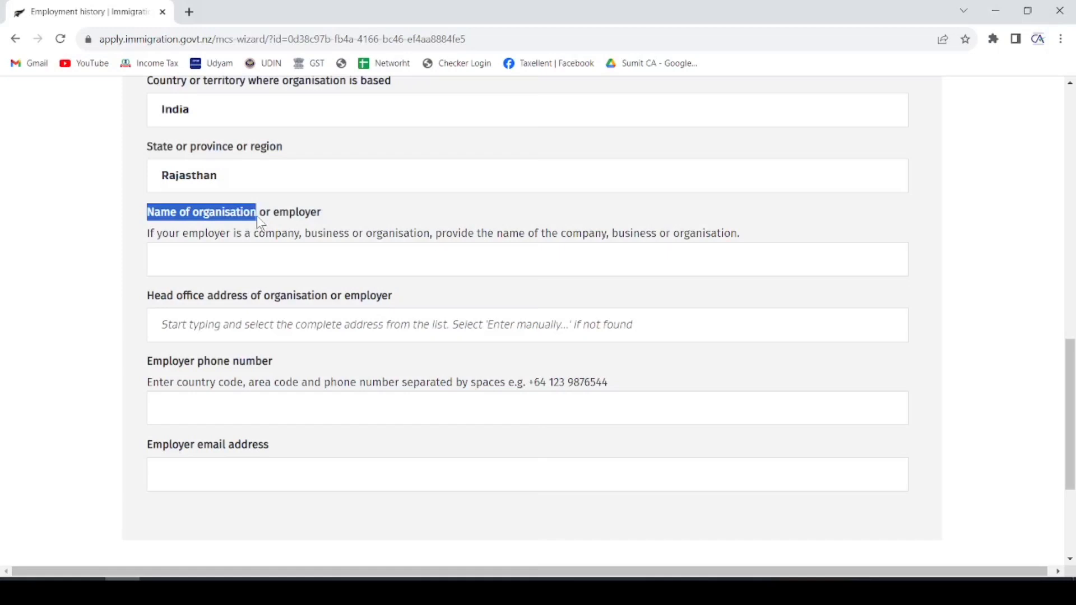
{"action": "scroll", "coordinate": [285, 255], "scroll_direction": "down", "scroll_amount": 1}
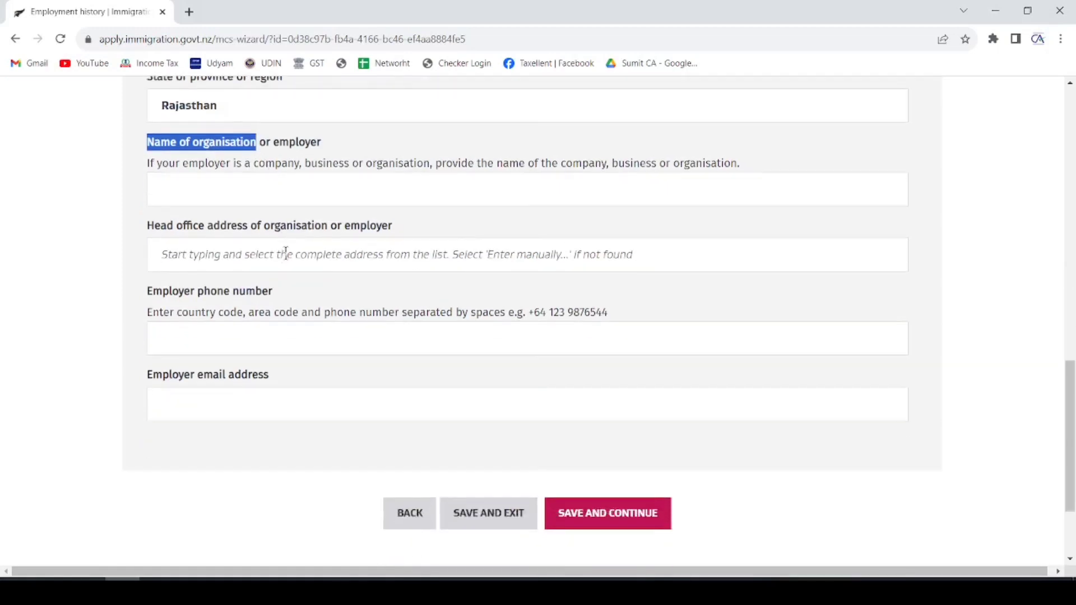
{"action": "left_click", "coordinate": [305, 189]}
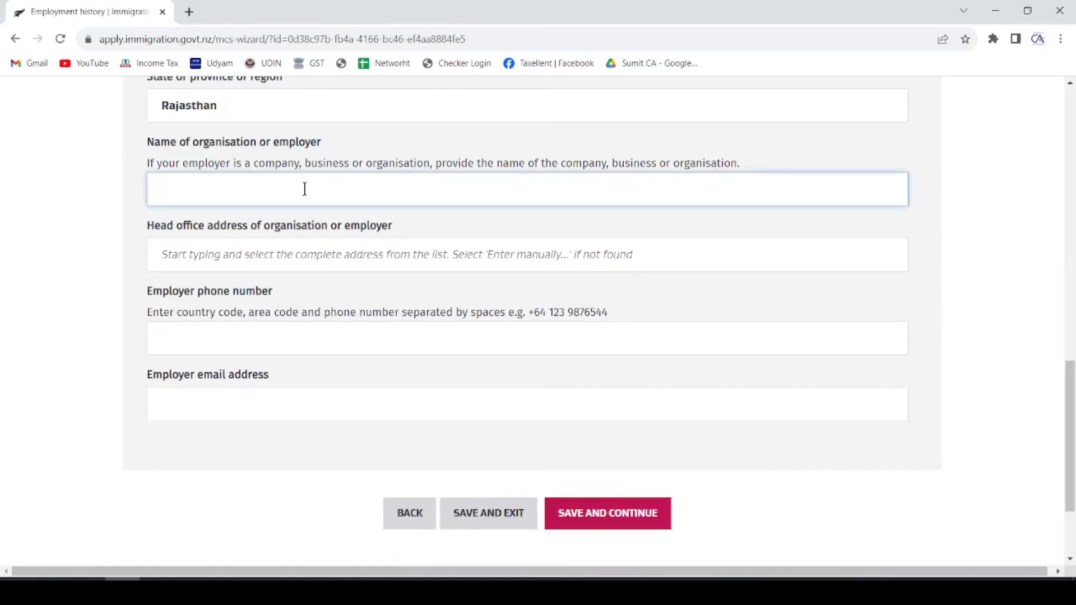
{"action": "left_click", "coordinate": [230, 254]}
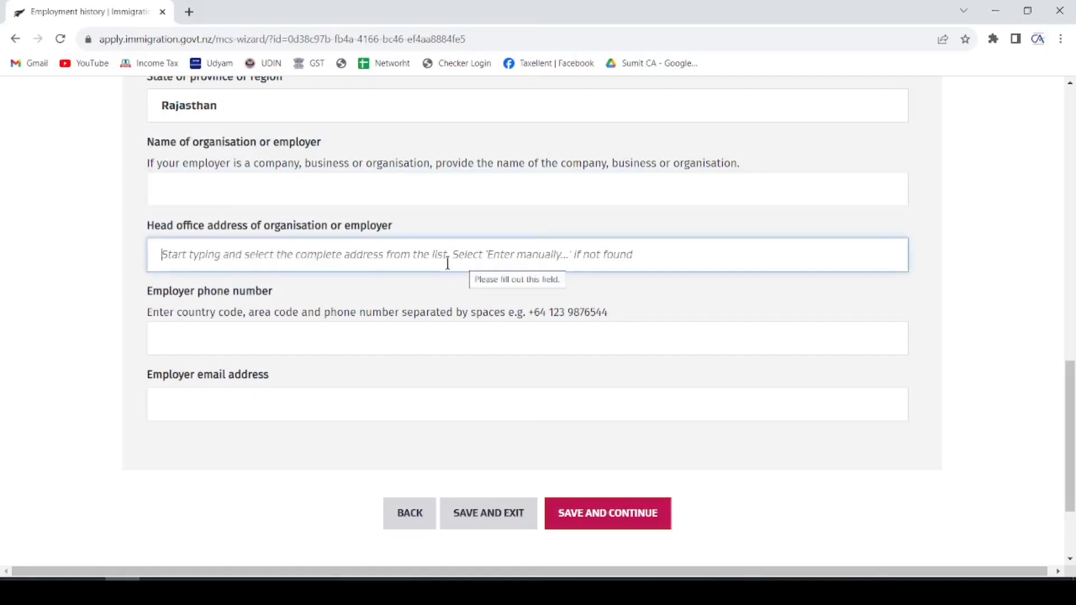
{"action": "left_click", "coordinate": [258, 340]}
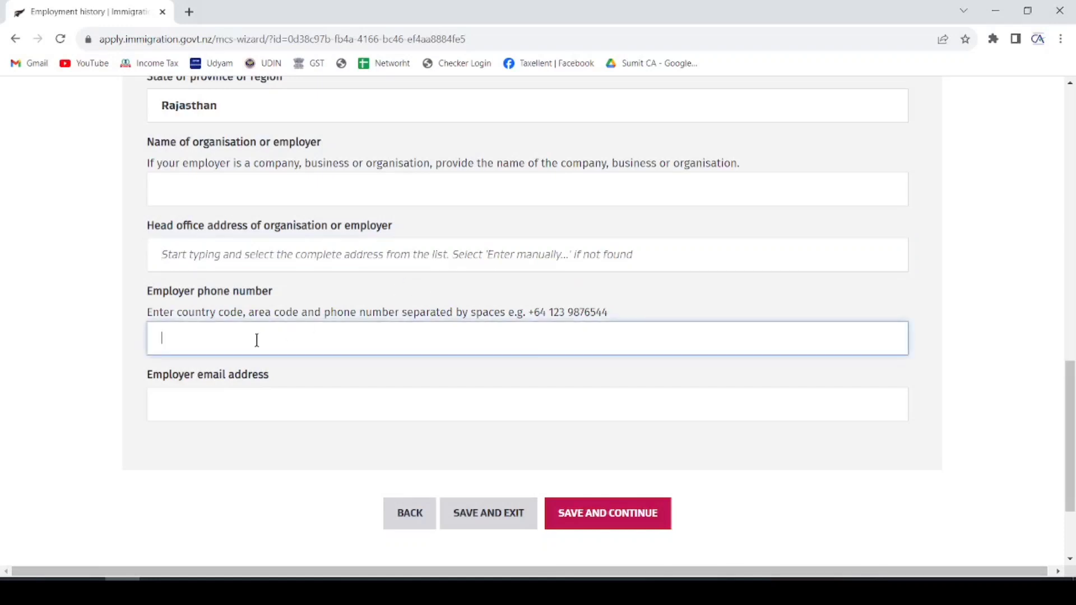
{"action": "left_click", "coordinate": [234, 396]}
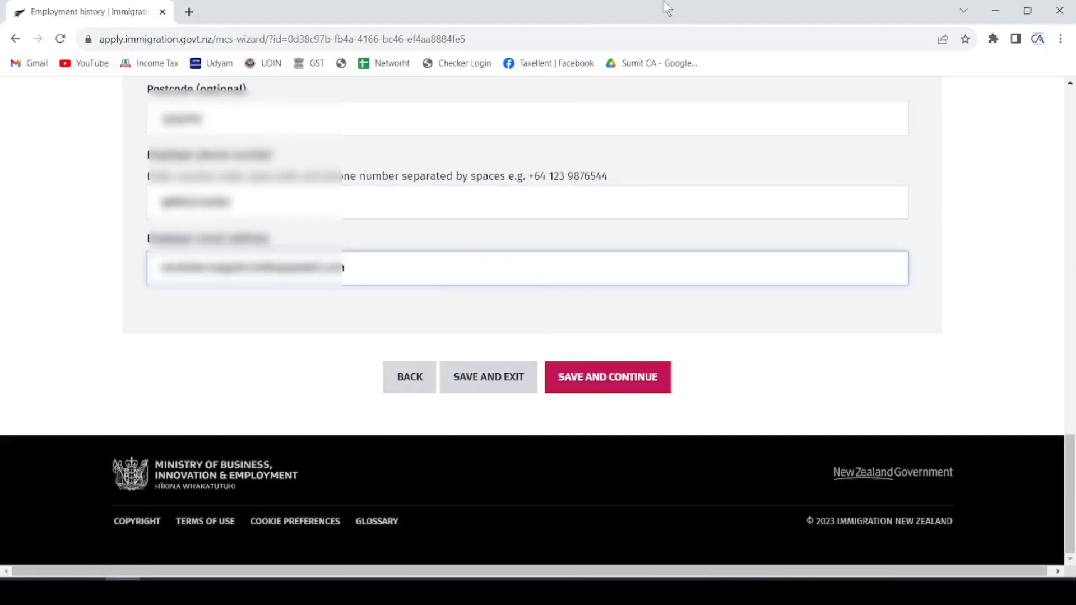
- Save the Employment history section and continue to Relationships
{"action": "left_click", "coordinate": [603, 377]}
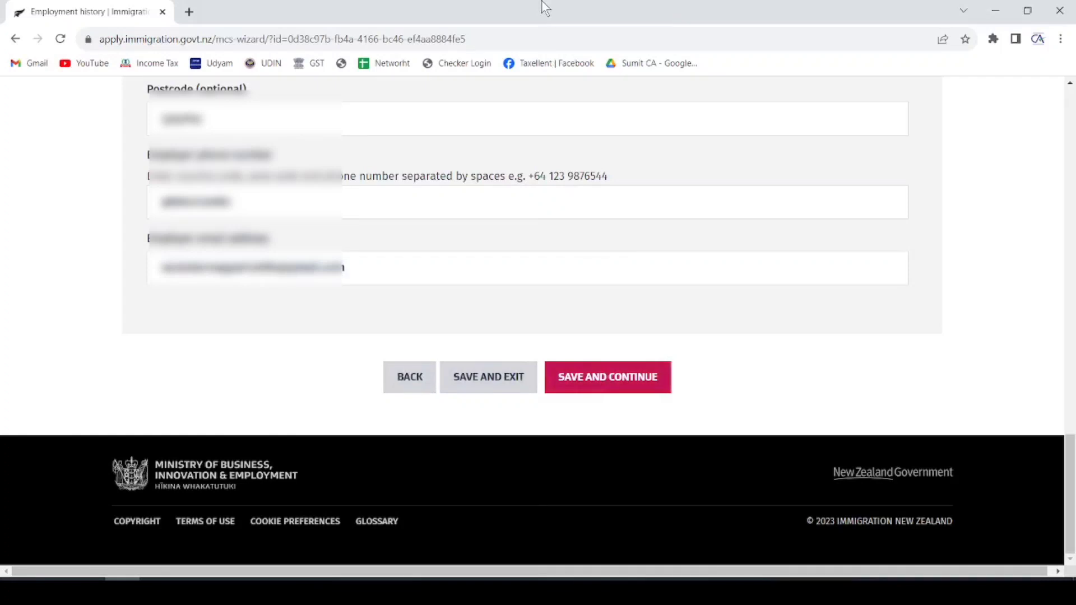
{"action": "scroll", "coordinate": [469, 305], "scroll_direction": "up", "scroll_amount": 20}
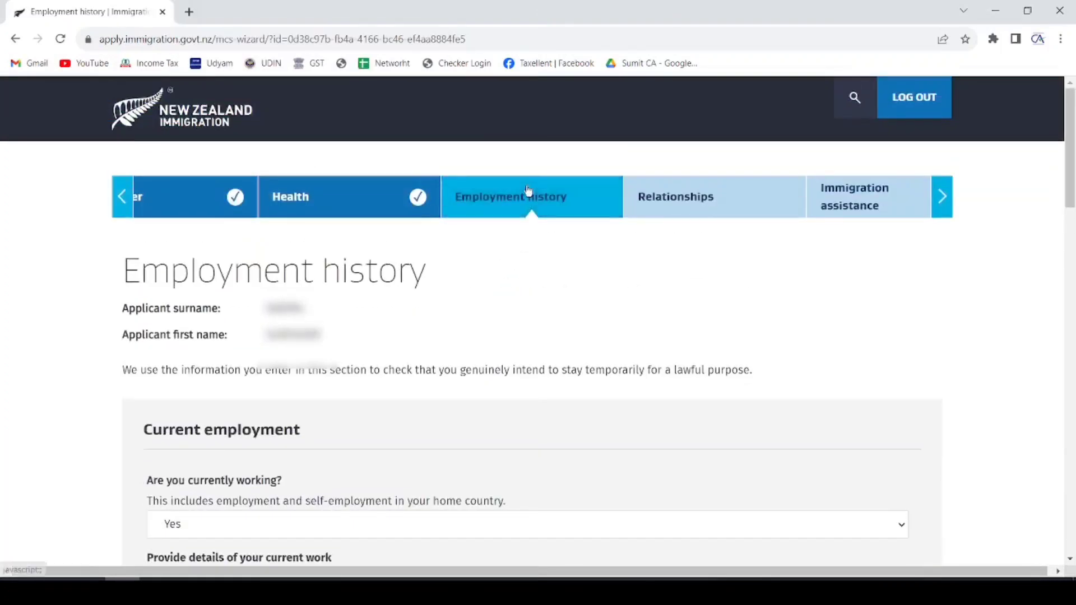
{"action": "scroll", "coordinate": [473, 291], "scroll_direction": "down", "scroll_amount": 15}
{"action": "scroll", "coordinate": [505, 218], "scroll_direction": "down", "scroll_amount": 4}
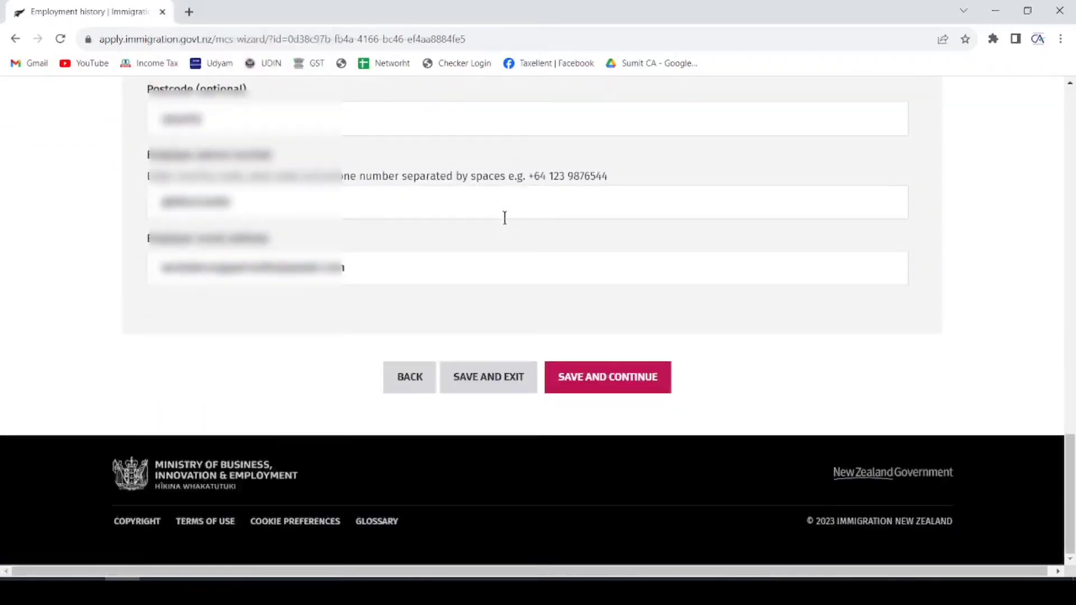
{"action": "left_click", "coordinate": [605, 381]}
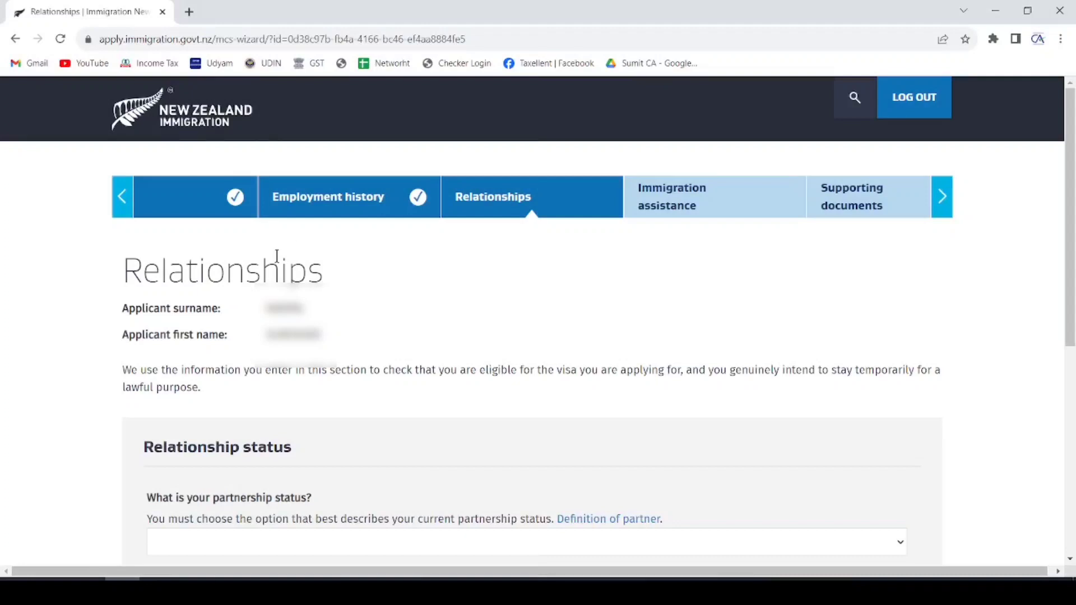
- Choose Married / in civil union, answer No to partner included, and set relationship to Wife
{"action": "scroll", "coordinate": [325, 241], "scroll_direction": "down", "scroll_amount": 5}
{"action": "left_click", "coordinate": [307, 256]}
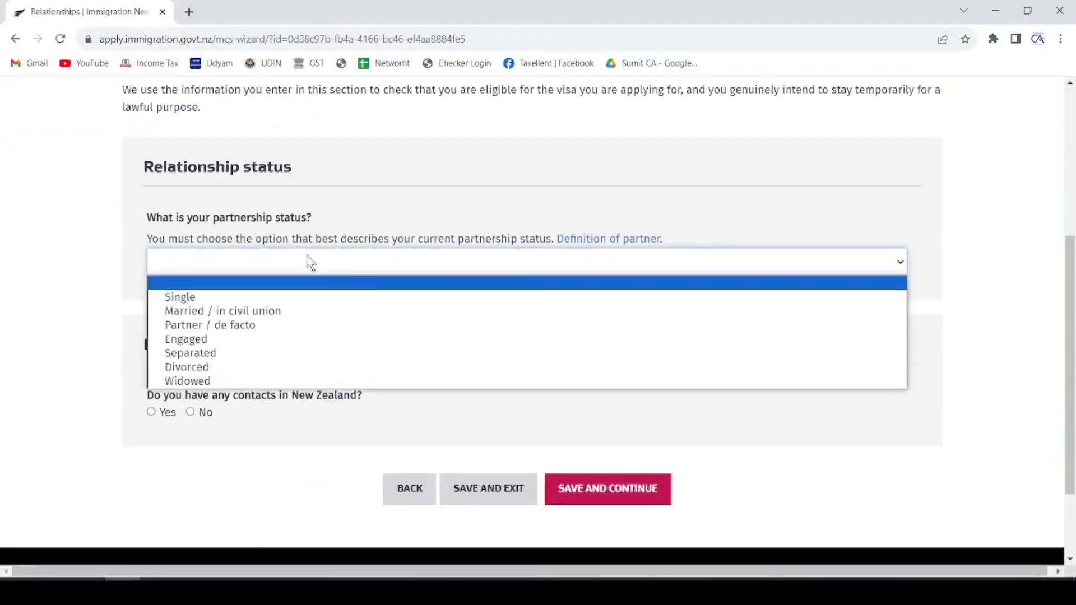
{"action": "left_click", "coordinate": [227, 309]}
{"action": "scroll", "coordinate": [459, 156], "scroll_direction": "down", "scroll_amount": 3}
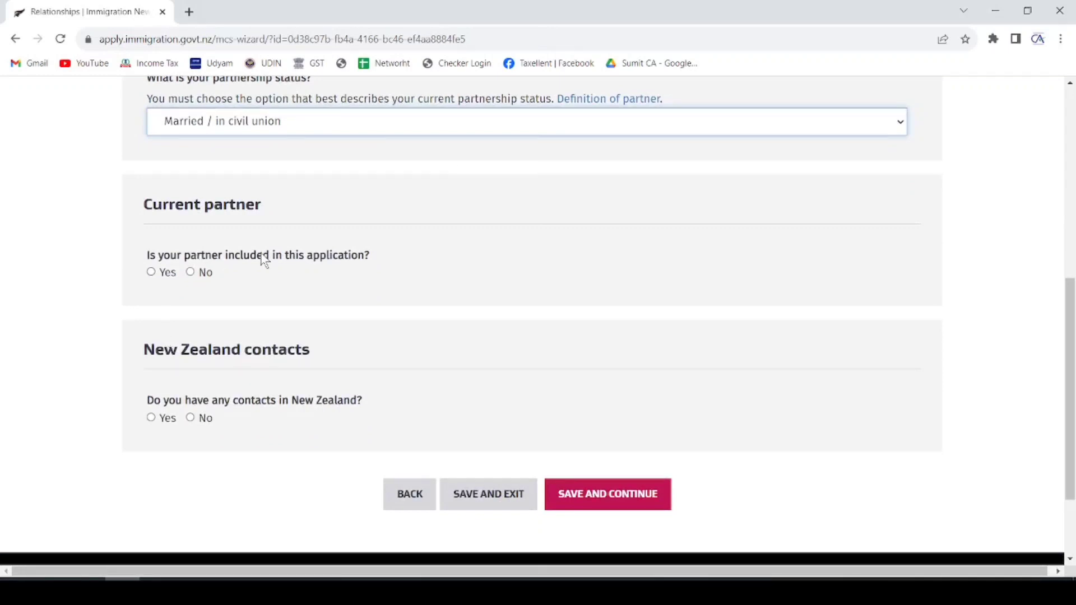
{"action": "left_click", "coordinate": [190, 272]}
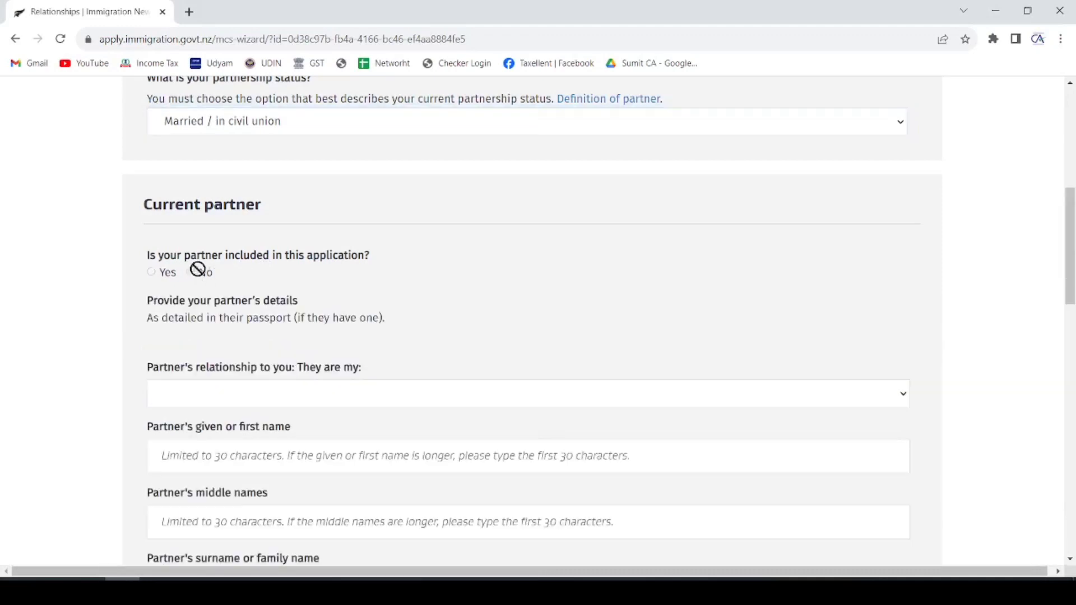
{"action": "scroll", "coordinate": [294, 225], "scroll_direction": "down", "scroll_amount": 3}
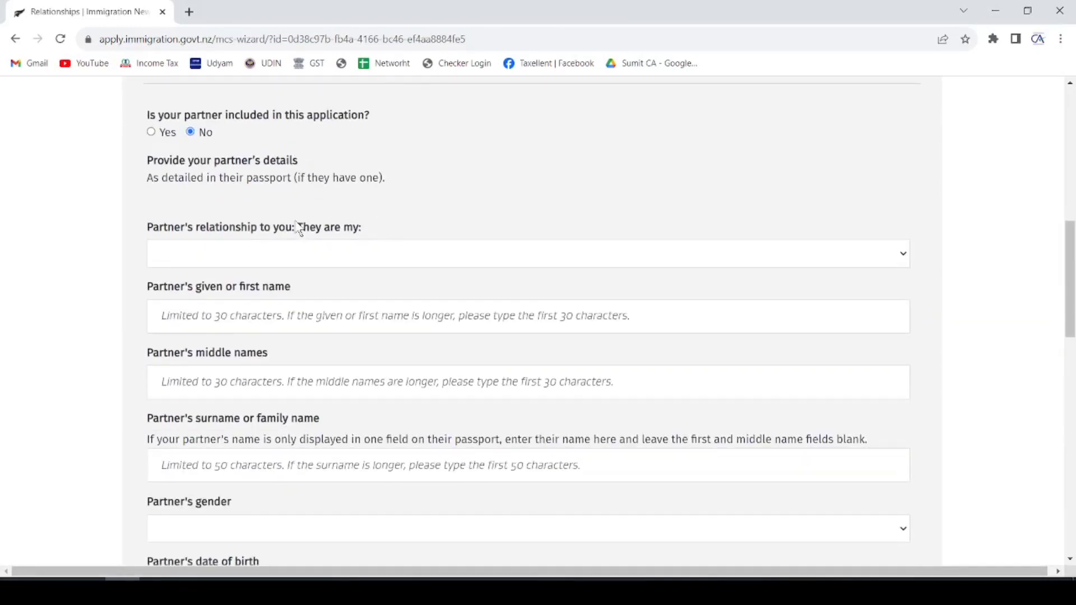
{"action": "left_click", "coordinate": [227, 257]}
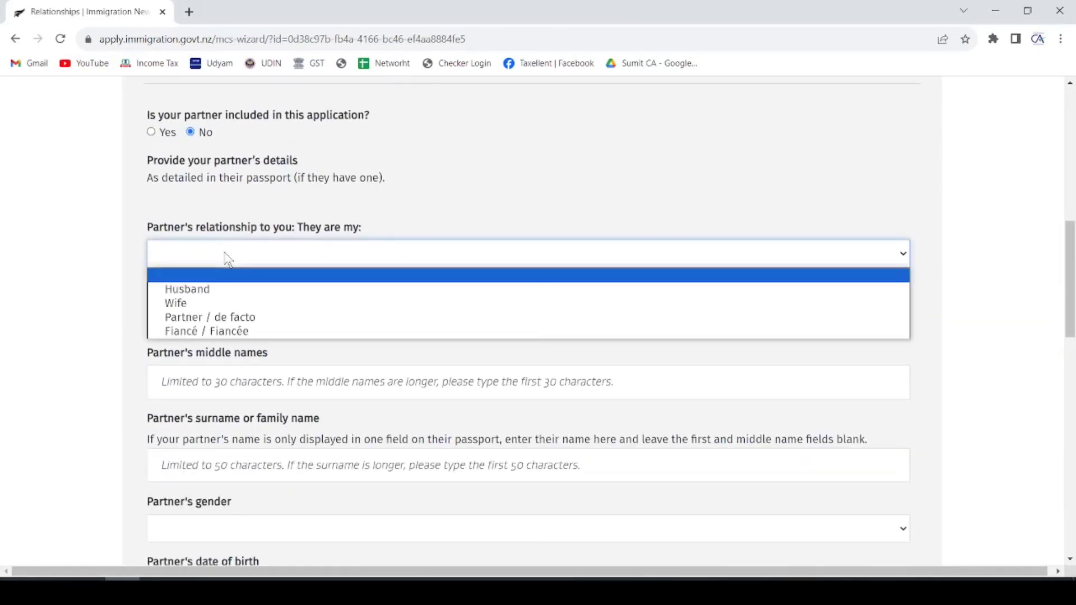
{"action": "left_click", "coordinate": [201, 302]}
- Set the partner's gender to Female and relationship status to Married / in civil union
{"action": "scroll", "coordinate": [284, 210], "scroll_direction": "down", "scroll_amount": 1}
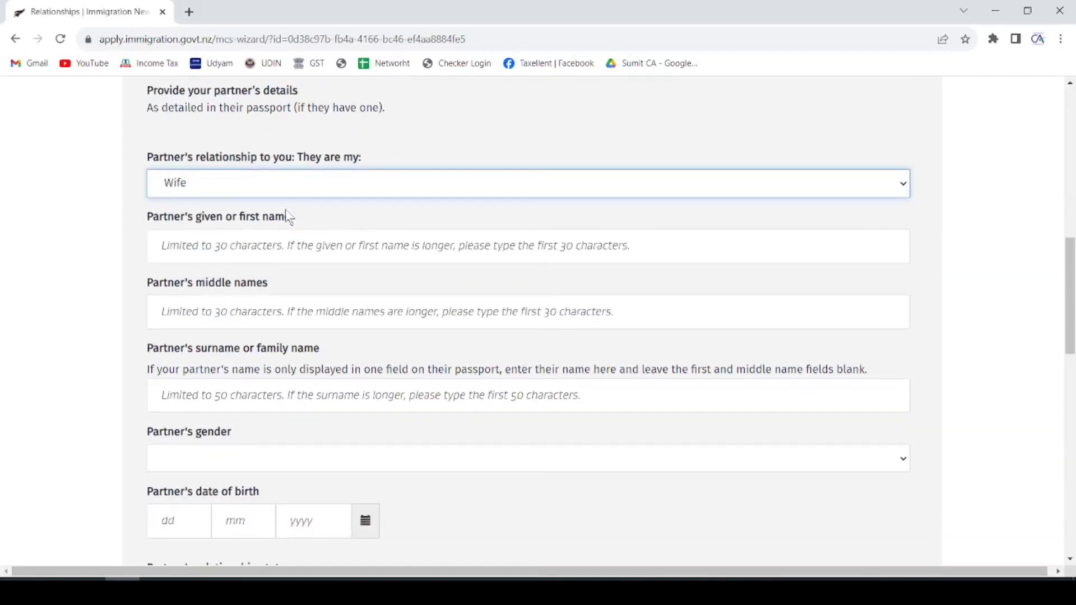
{"action": "left_click", "coordinate": [249, 251]}
{"action": "left_click", "coordinate": [233, 304]}
{"action": "left_click", "coordinate": [222, 393]}
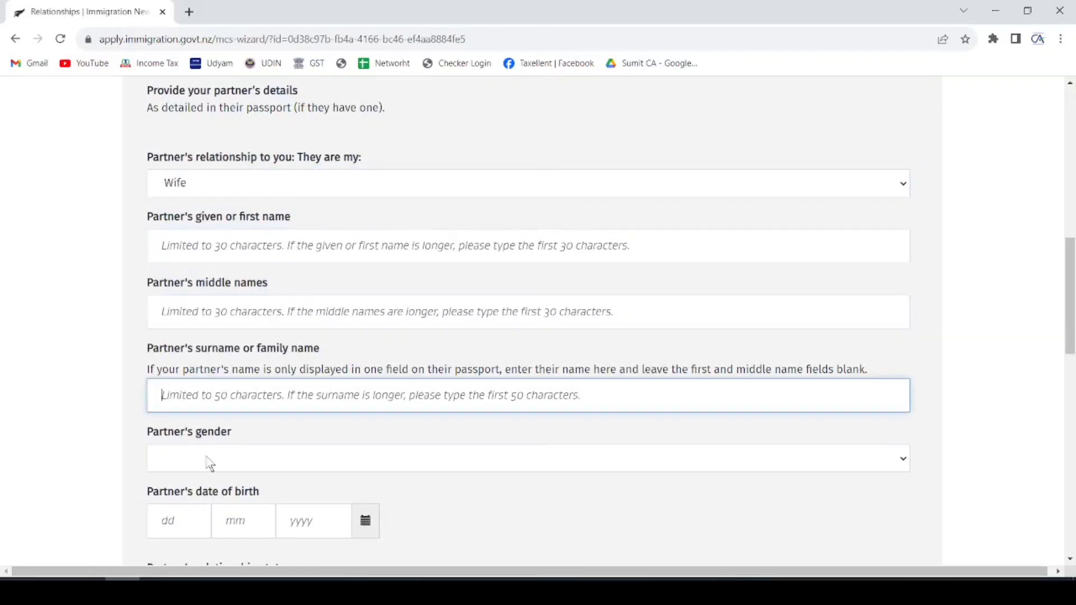
{"action": "left_click", "coordinate": [211, 463]}
{"action": "left_click", "coordinate": [207, 507]}
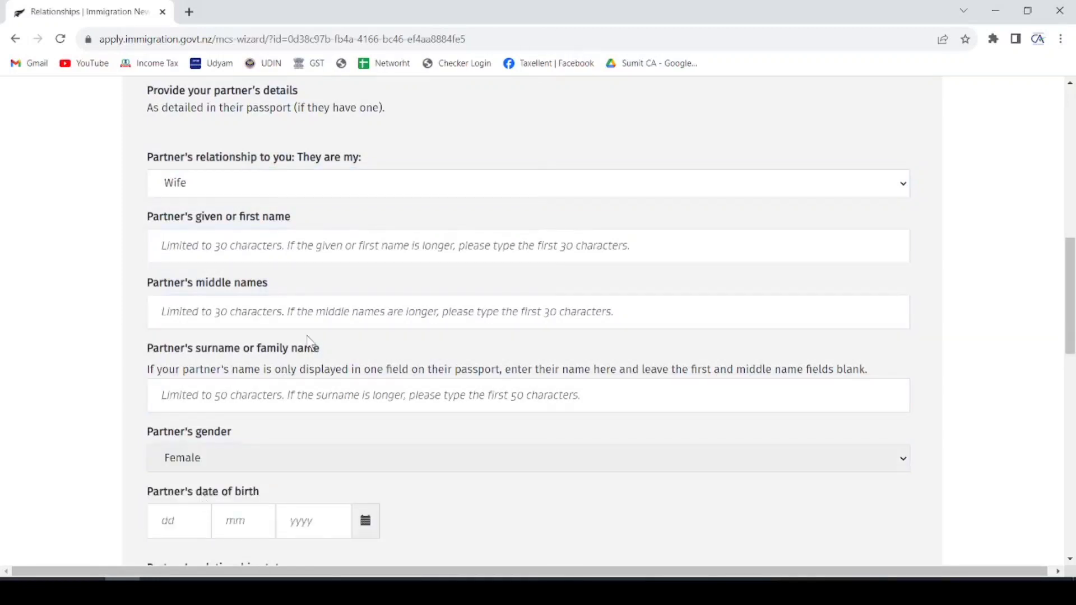
{"action": "scroll", "coordinate": [307, 346], "scroll_direction": "down", "scroll_amount": 6}
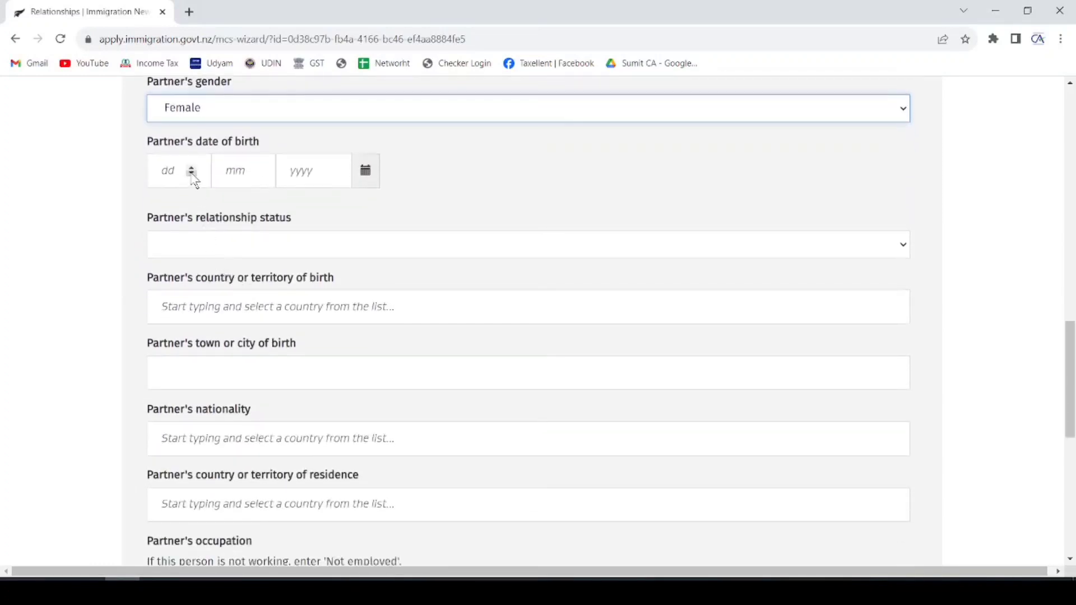
{"action": "left_click", "coordinate": [227, 249]}
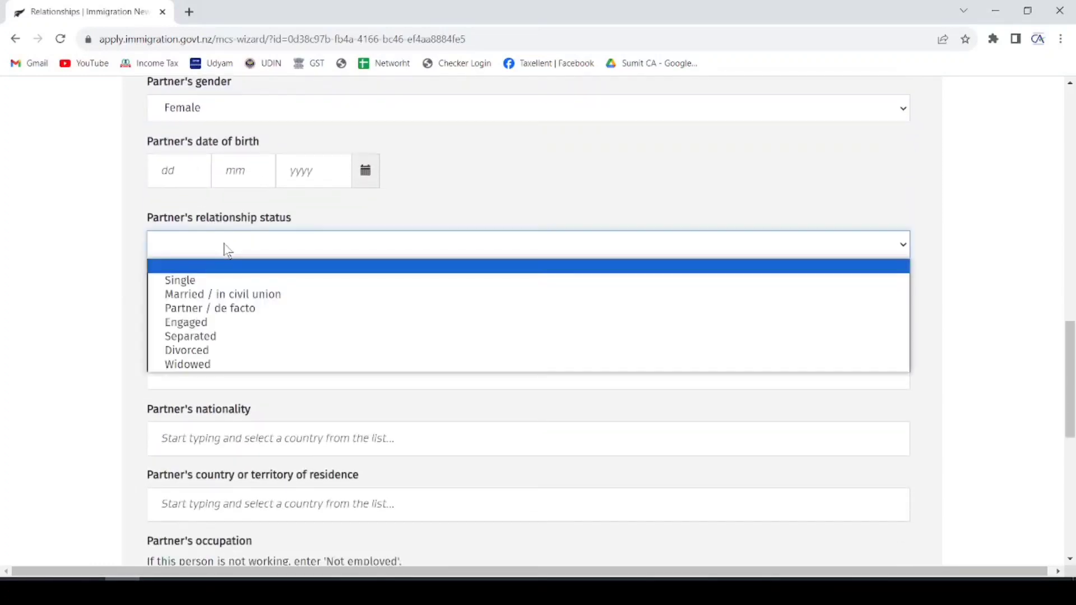
{"action": "left_click", "coordinate": [210, 294]}
- Enter the partner's birthplace as India, state RAJASTHAN
{"action": "scroll", "coordinate": [333, 227], "scroll_direction": "down", "scroll_amount": 1}
{"action": "left_click", "coordinate": [301, 245]}
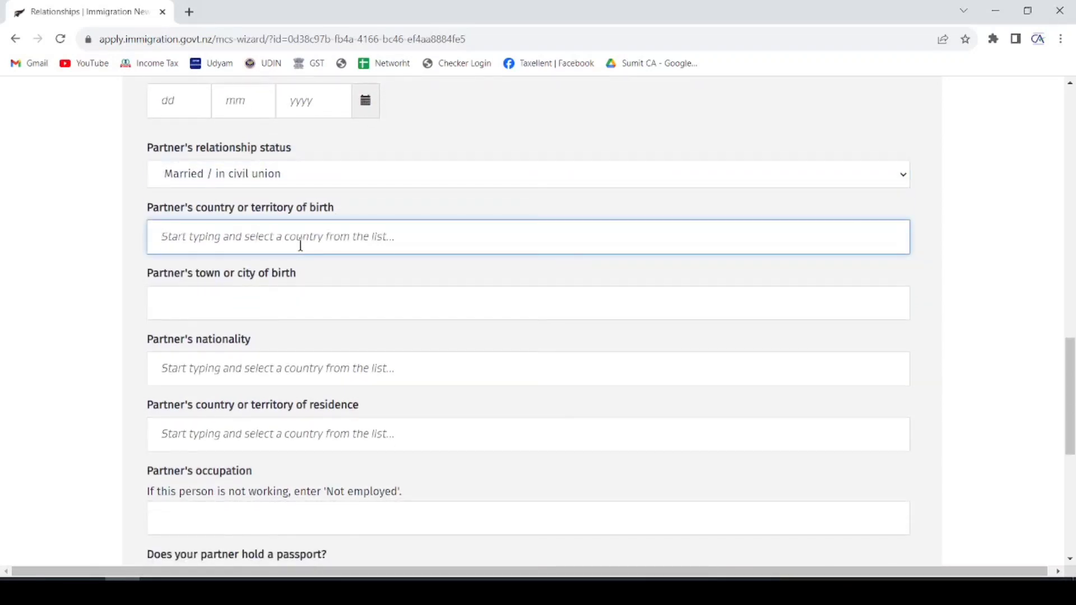
{"action": "type", "text": "INDIA"}
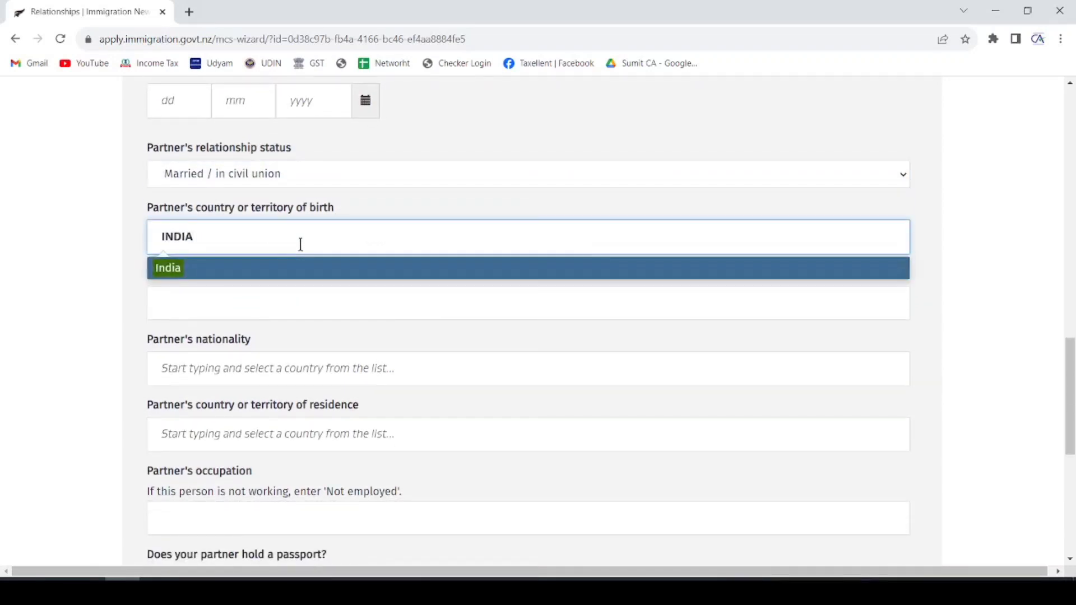
{"action": "left_click", "coordinate": [242, 276]}
{"action": "left_click", "coordinate": [248, 303]}
{"action": "type", "text": "RAJASTHAN"}
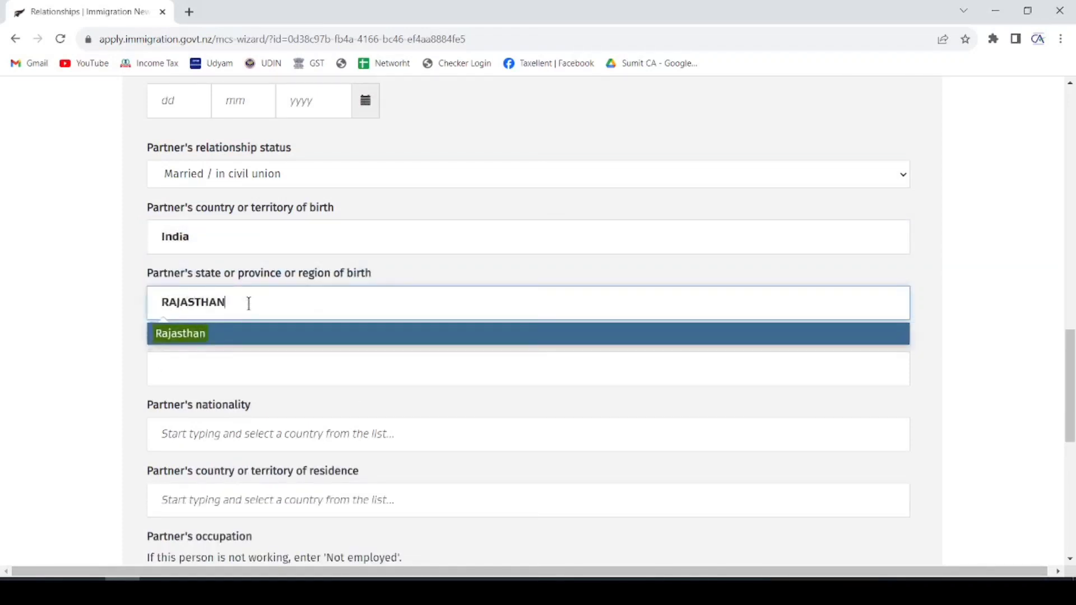
{"action": "left_click", "coordinate": [181, 357]}
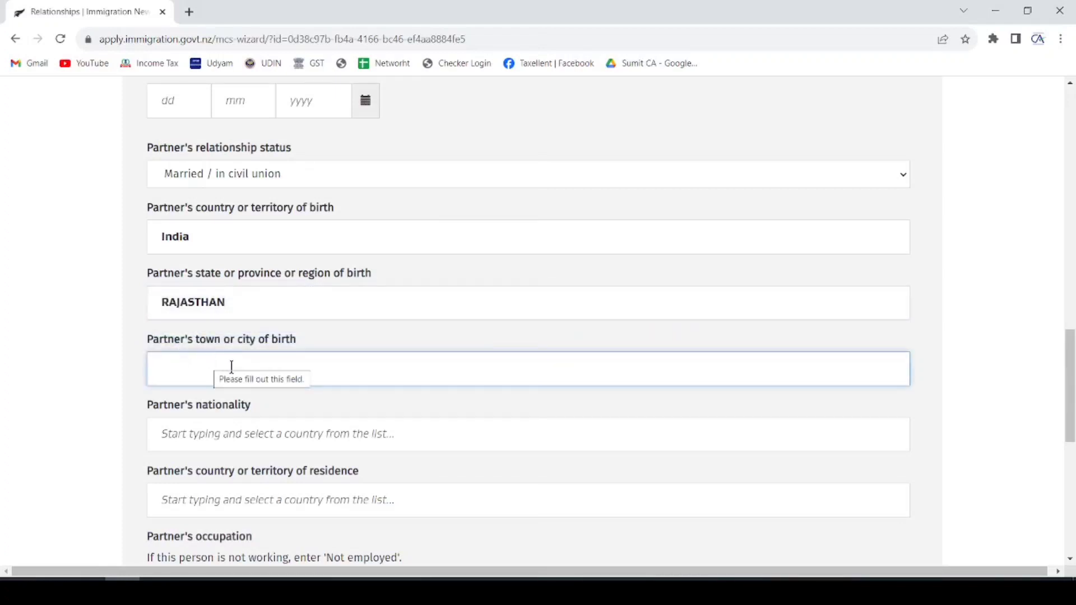
- Set the partner's nationality and country of residence both to India
{"action": "scroll", "coordinate": [232, 368], "scroll_direction": "down", "scroll_amount": 3}
{"action": "left_click", "coordinate": [279, 288]}
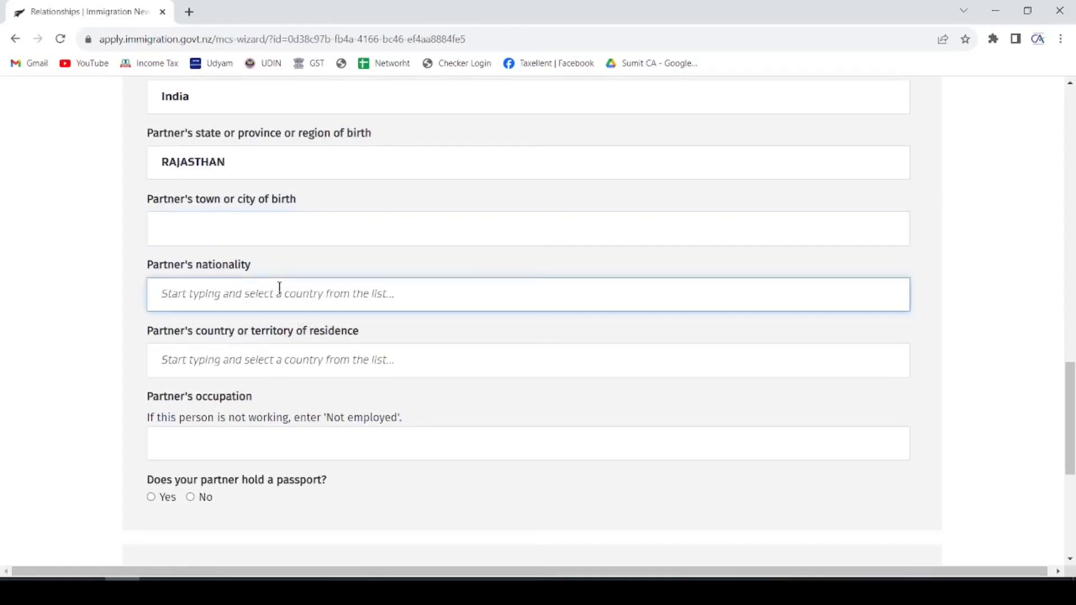
{"action": "type", "text": "INDIA"}
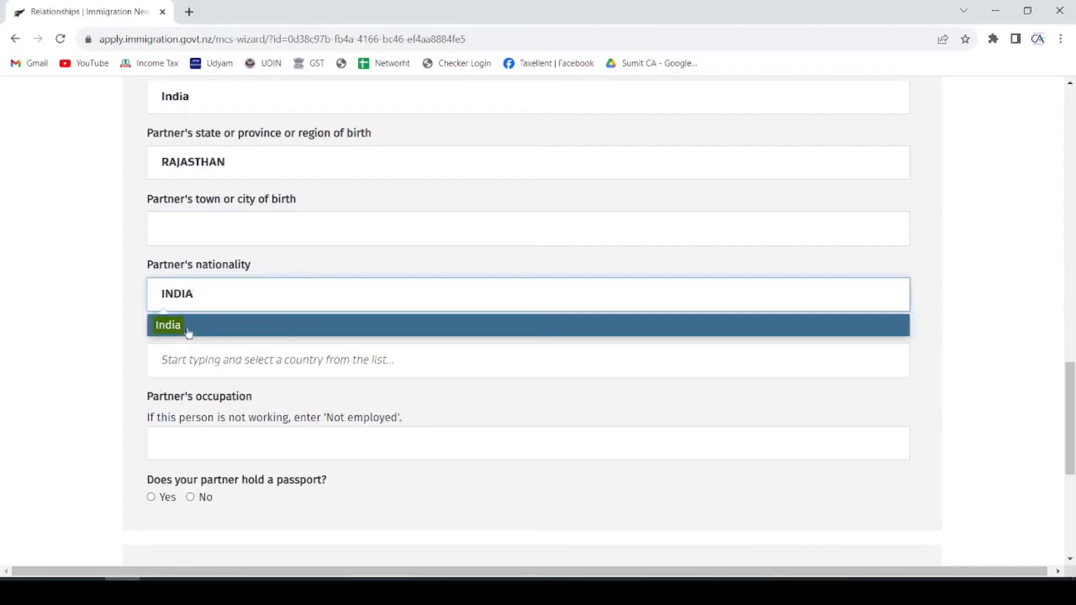
{"action": "left_click", "coordinate": [189, 329]}
{"action": "left_click", "coordinate": [246, 356]}
{"action": "type", "text": "RAJ"}
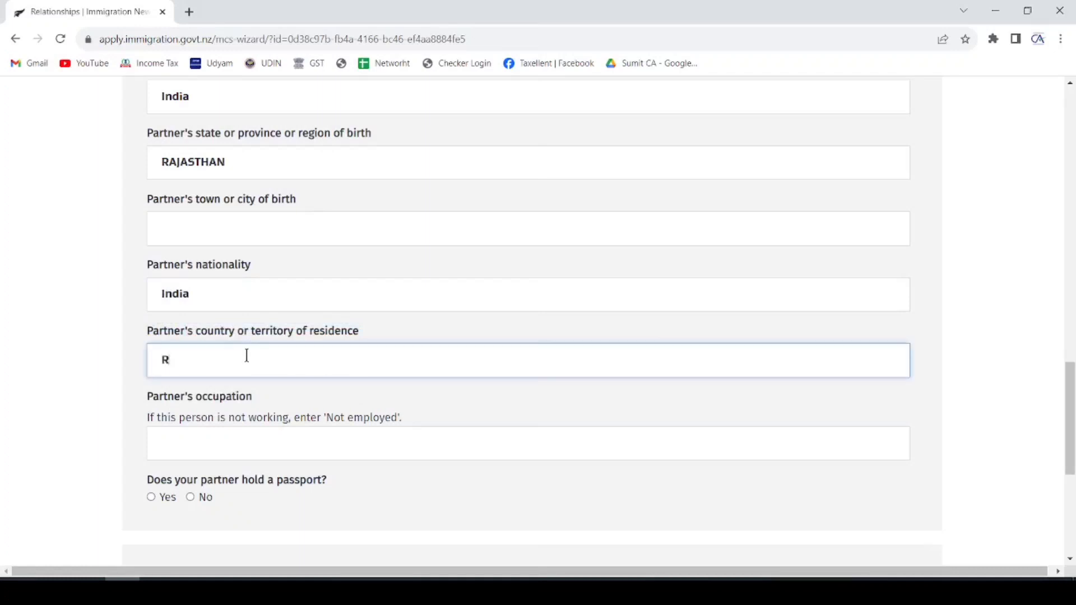
{"action": "type", "text": "ASTH"}
{"action": "key", "text": "BackSpace"}
{"action": "key", "text": "BackSpace"}
{"action": "key", "text": "BackSpace"}
{"action": "key", "text": "BackSpace"}
{"action": "key", "text": "BackSpace"}
{"action": "key", "text": "BackSpace"}
{"action": "key", "text": "BackSpace"}
{"action": "type", "text": "INDIA"}
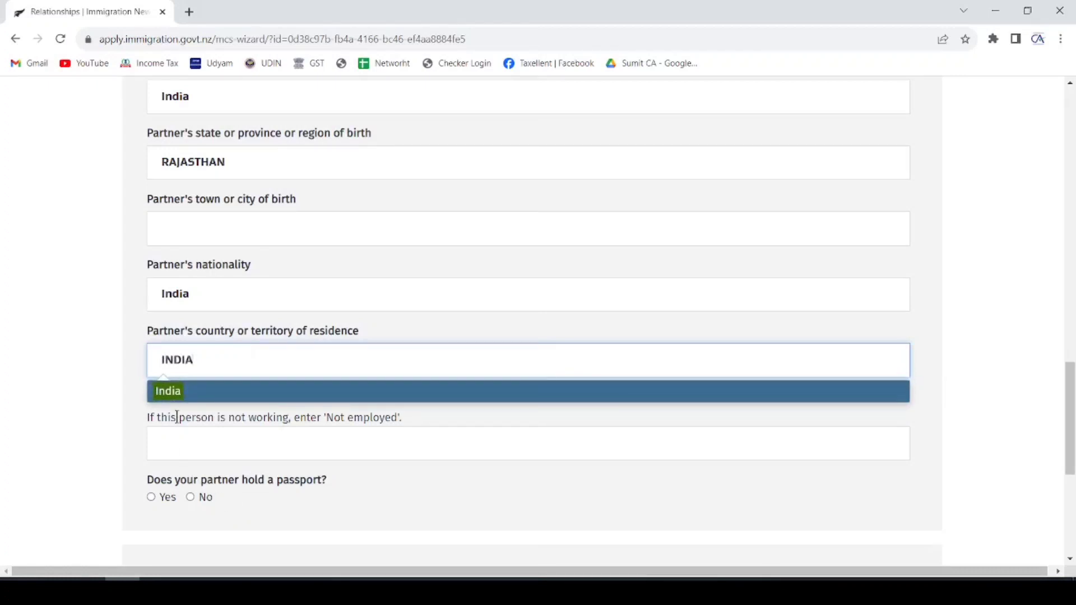
{"action": "left_click", "coordinate": [189, 391]}
- Enter the partner's occupation as NOT EMPLOYED and answer No to holding a passport
{"action": "scroll", "coordinate": [225, 347], "scroll_direction": "down", "scroll_amount": 1}
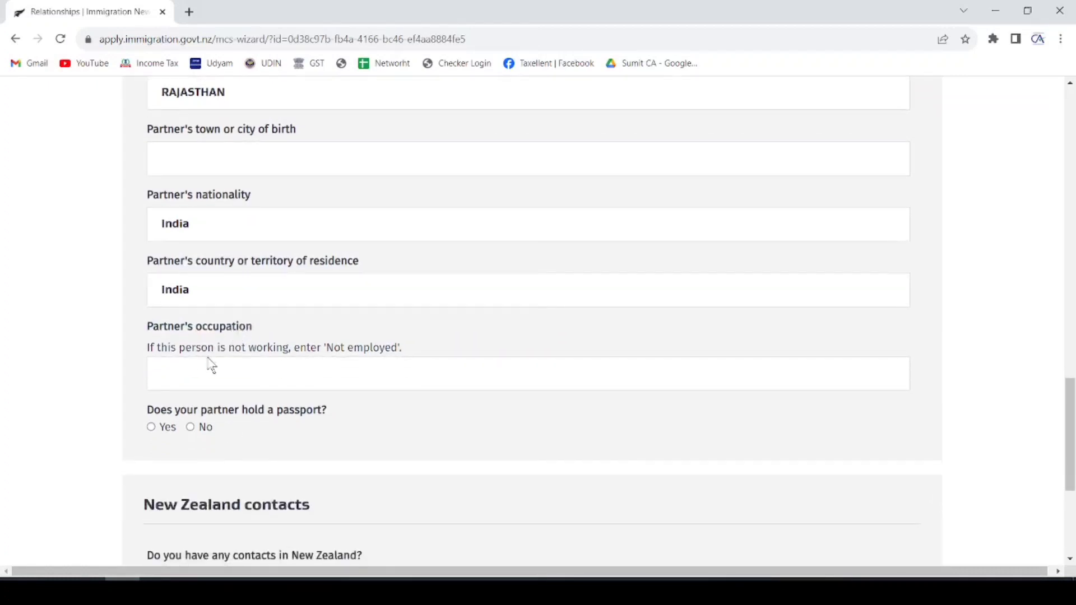
{"action": "left_click", "coordinate": [201, 376]}
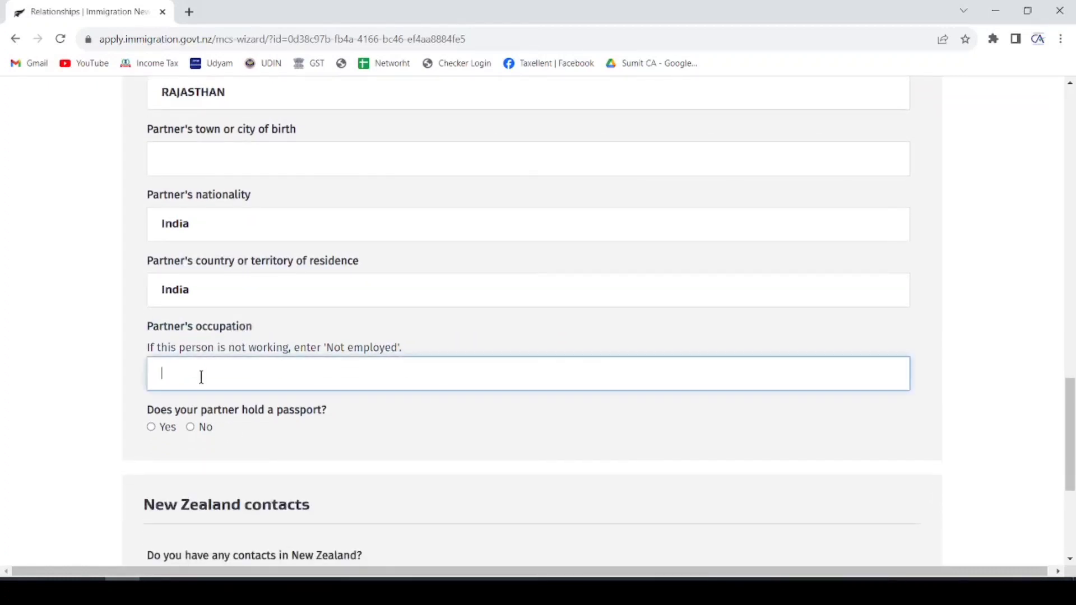
{"action": "type", "text": "NOT EMPLOYED"}
{"action": "left_click", "coordinate": [191, 427]}
{"action": "scroll", "coordinate": [331, 321], "scroll_direction": "down", "scroll_amount": 3}
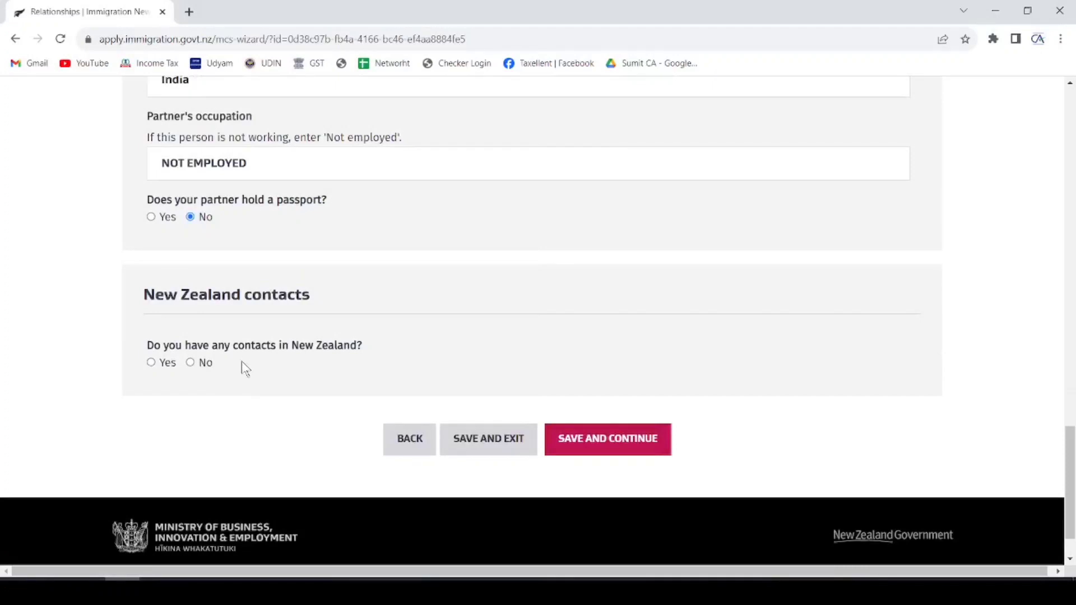
- Answer No to New Zealand contacts, save the Relationships section, and dismiss the validation warning
{"action": "left_click", "coordinate": [192, 363]}
{"action": "scroll", "coordinate": [353, 311], "scroll_direction": "down", "scroll_amount": 2}
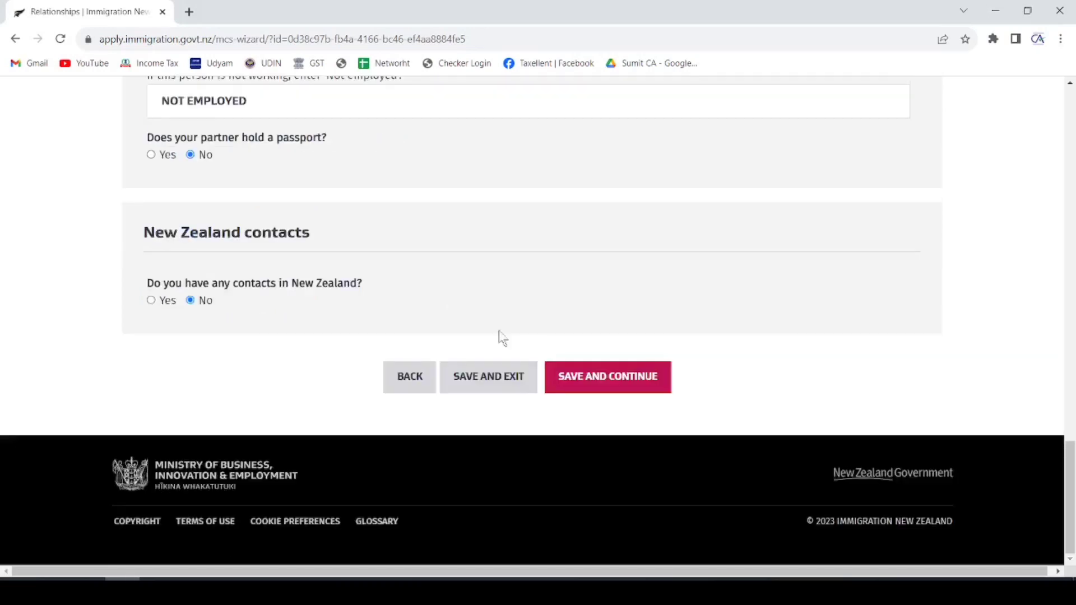
{"action": "left_click", "coordinate": [605, 386]}
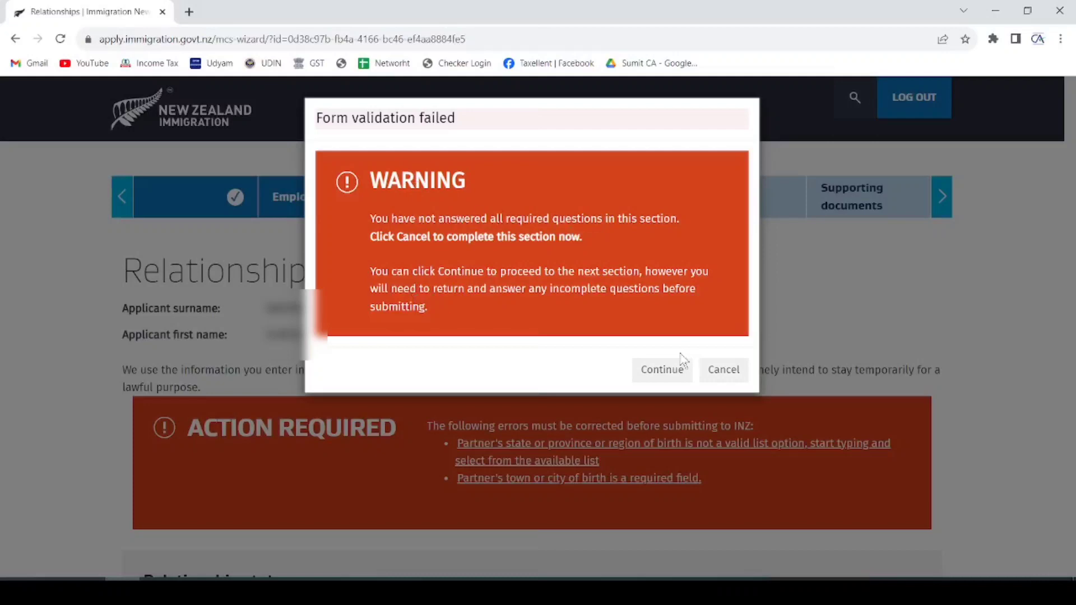
{"action": "left_click", "coordinate": [720, 371]}
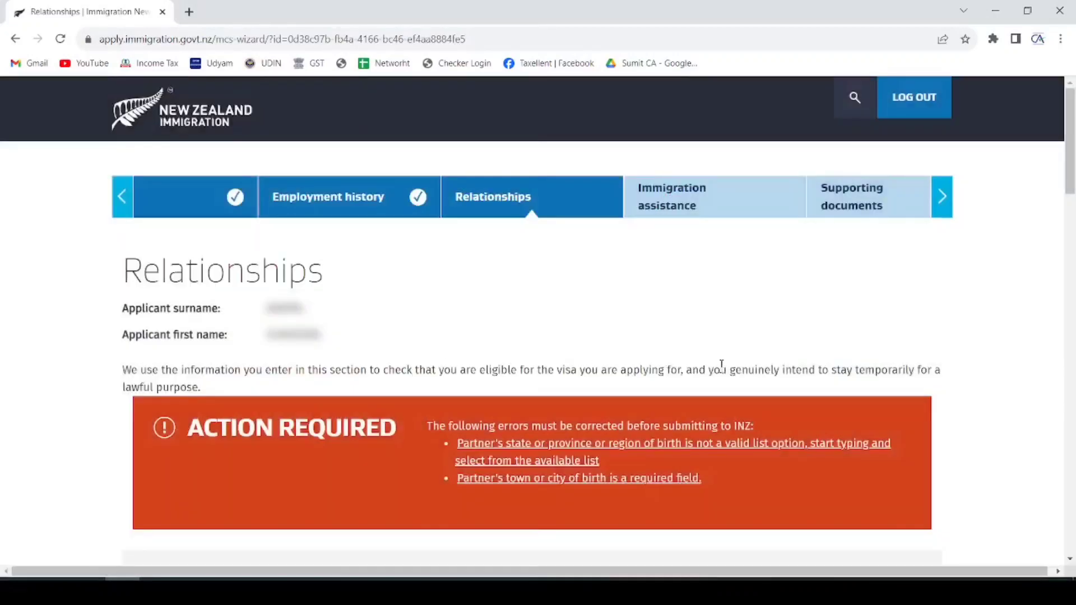
{"action": "scroll", "coordinate": [589, 300], "scroll_direction": "down", "scroll_amount": 3}
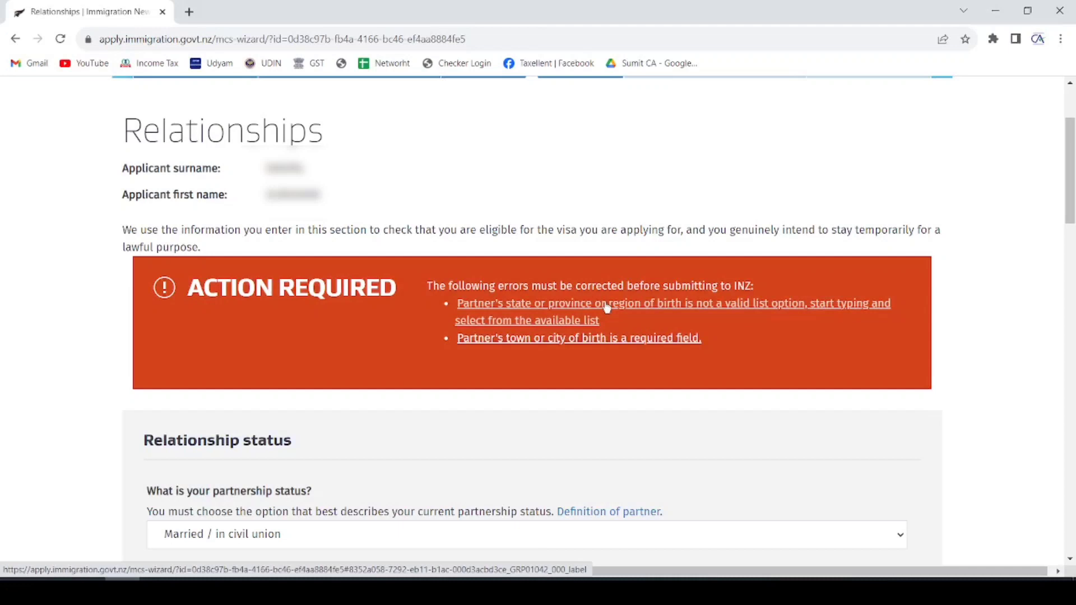
{"action": "scroll", "coordinate": [607, 308], "scroll_direction": "down", "scroll_amount": 1}
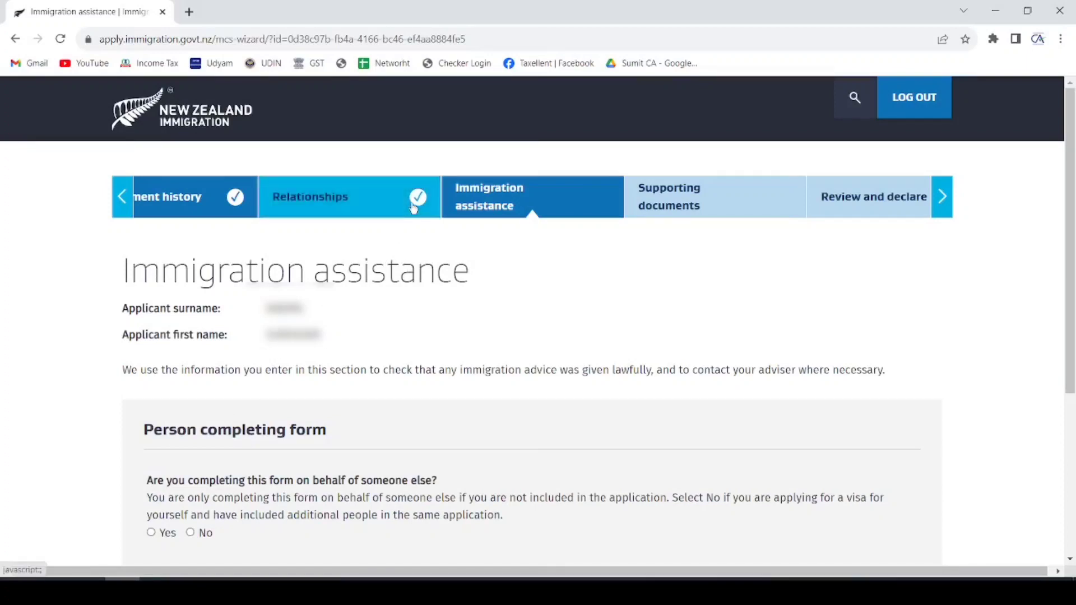
- Answer No to completing the form for someone else and to receiving immigration advice, then save
{"action": "scroll", "coordinate": [238, 352], "scroll_direction": "down", "scroll_amount": 2}
{"action": "scroll", "coordinate": [303, 324], "scroll_direction": "down", "scroll_amount": 1}
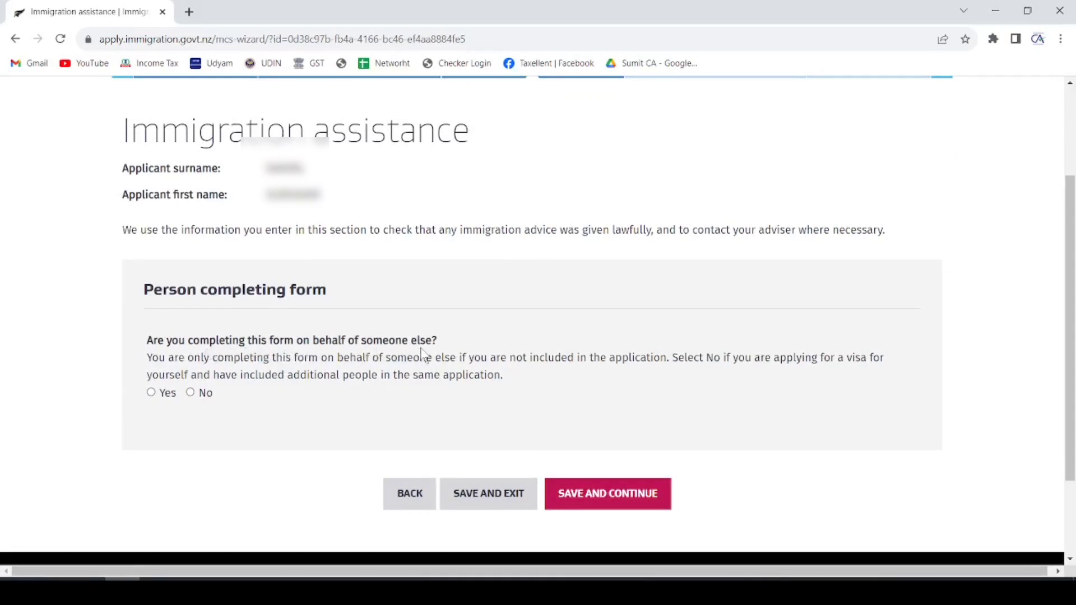
{"action": "left_click", "coordinate": [191, 392]}
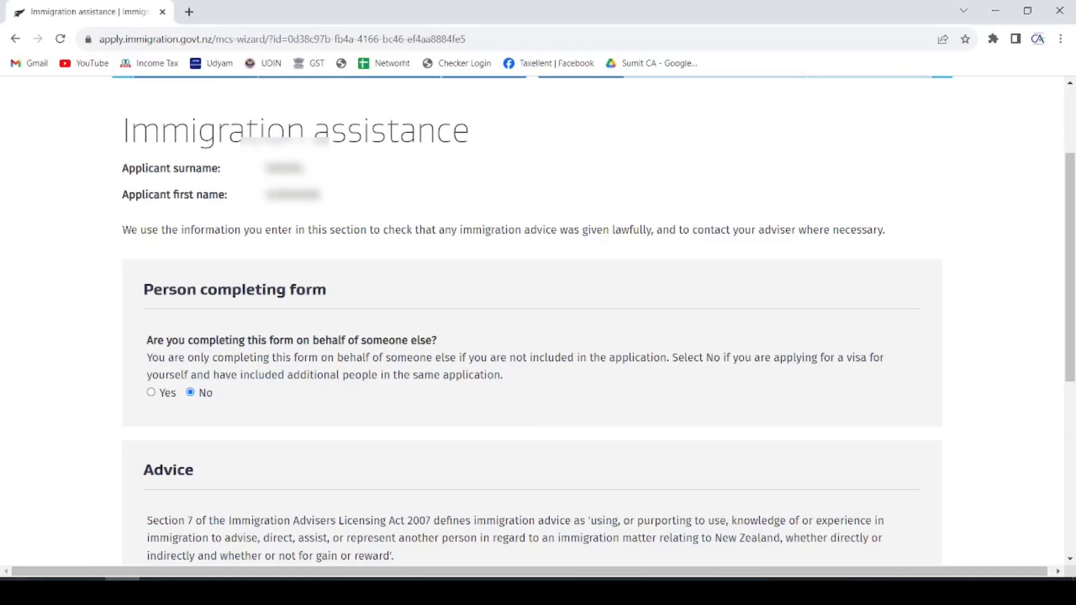
{"action": "scroll", "coordinate": [359, 379], "scroll_direction": "down", "scroll_amount": 4}
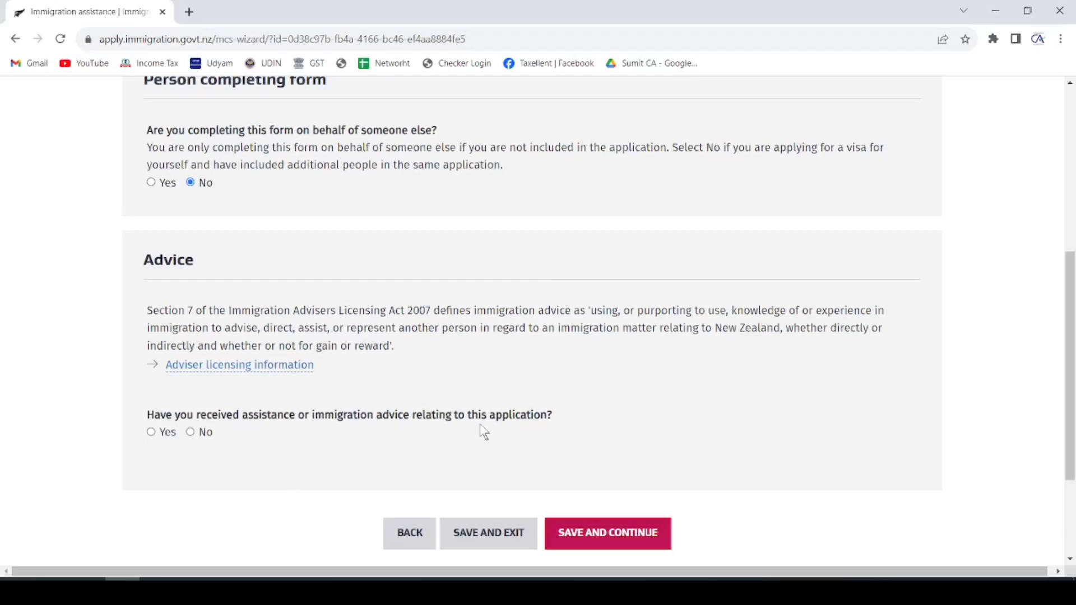
{"action": "left_click", "coordinate": [190, 432]}
{"action": "scroll", "coordinate": [364, 341], "scroll_direction": "down", "scroll_amount": 3}
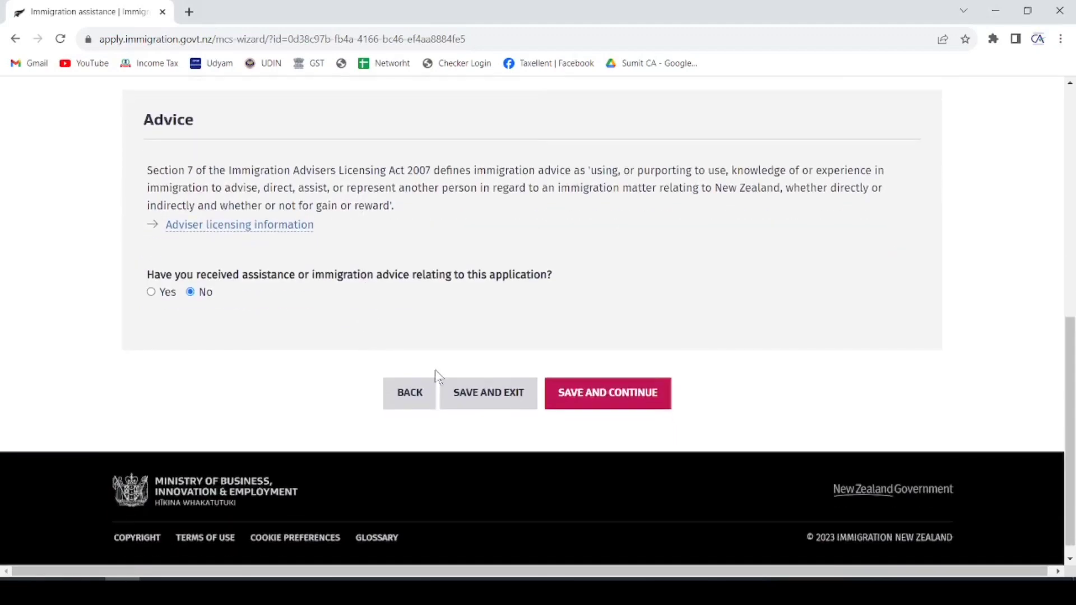
{"action": "left_click", "coordinate": [621, 397]}
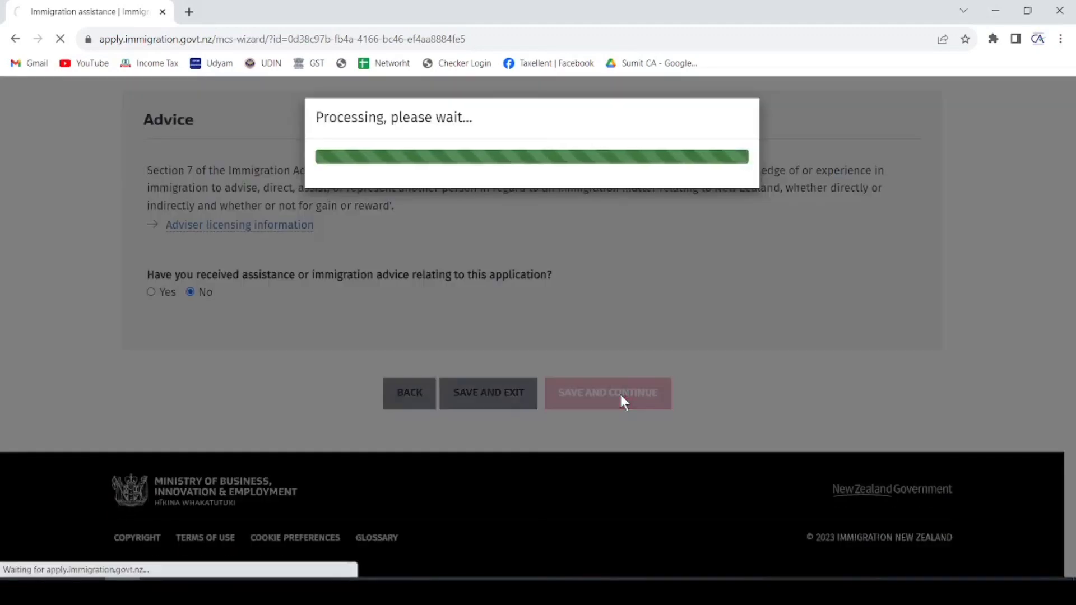
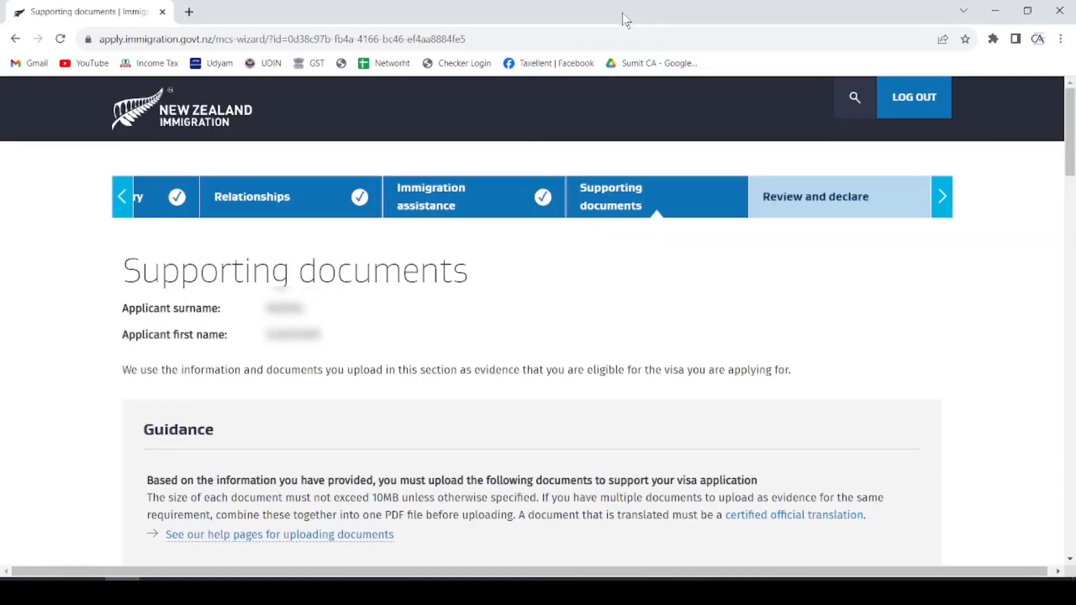
- Answer Yes to all documents you intend to upload being in English
{"action": "scroll", "coordinate": [454, 342], "scroll_direction": "down", "scroll_amount": 4}
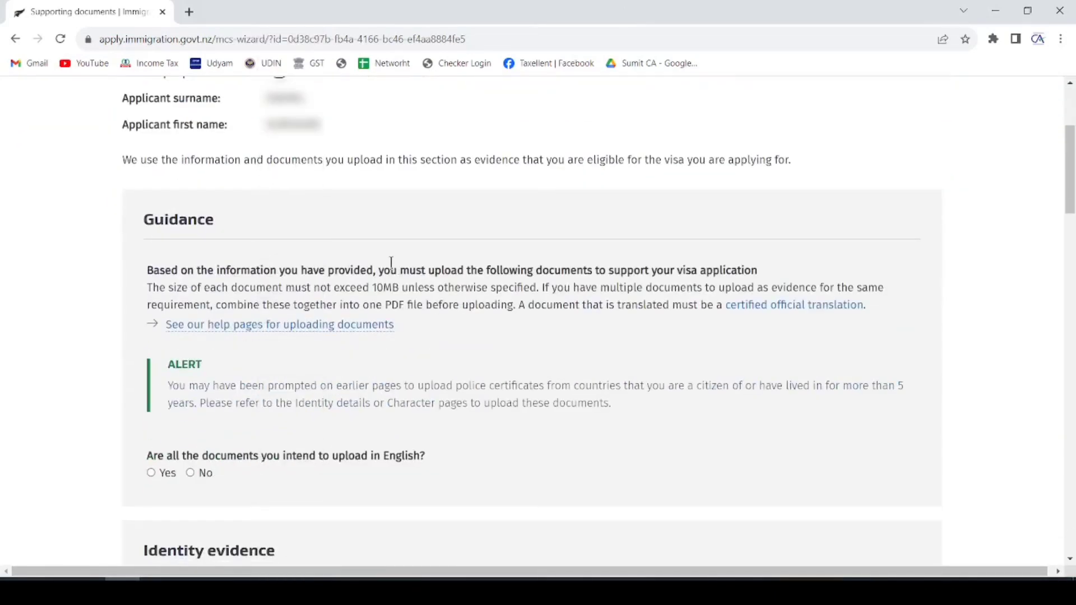
{"action": "scroll", "coordinate": [378, 232], "scroll_direction": "down", "scroll_amount": 3}
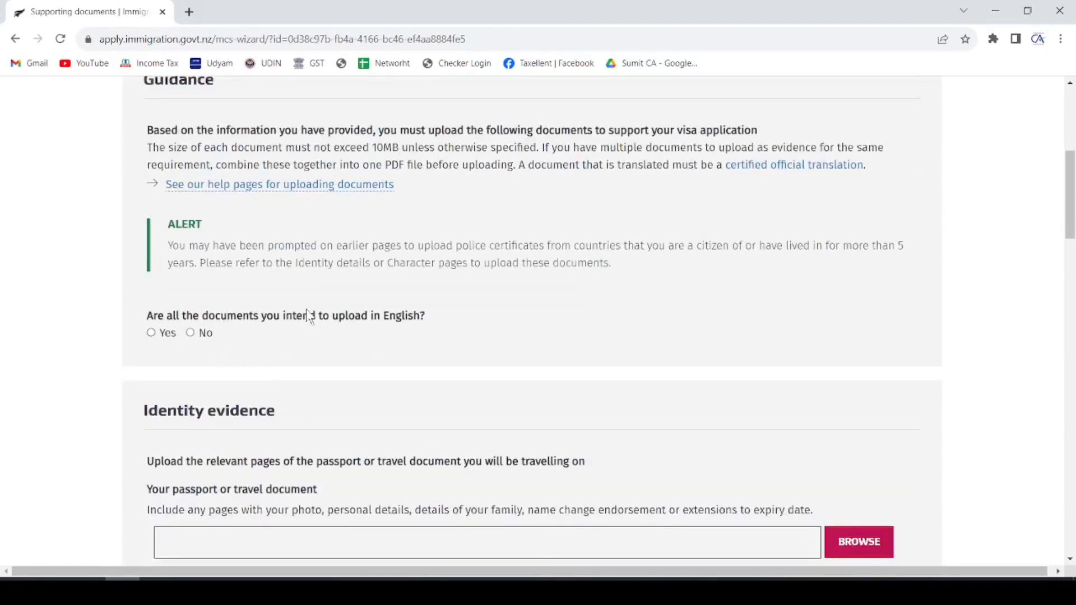
{"action": "left_click", "coordinate": [150, 333]}
{"action": "scroll", "coordinate": [367, 261], "scroll_direction": "down", "scroll_amount": 3}
{"action": "scroll", "coordinate": [368, 261], "scroll_direction": "down", "scroll_amount": 2}
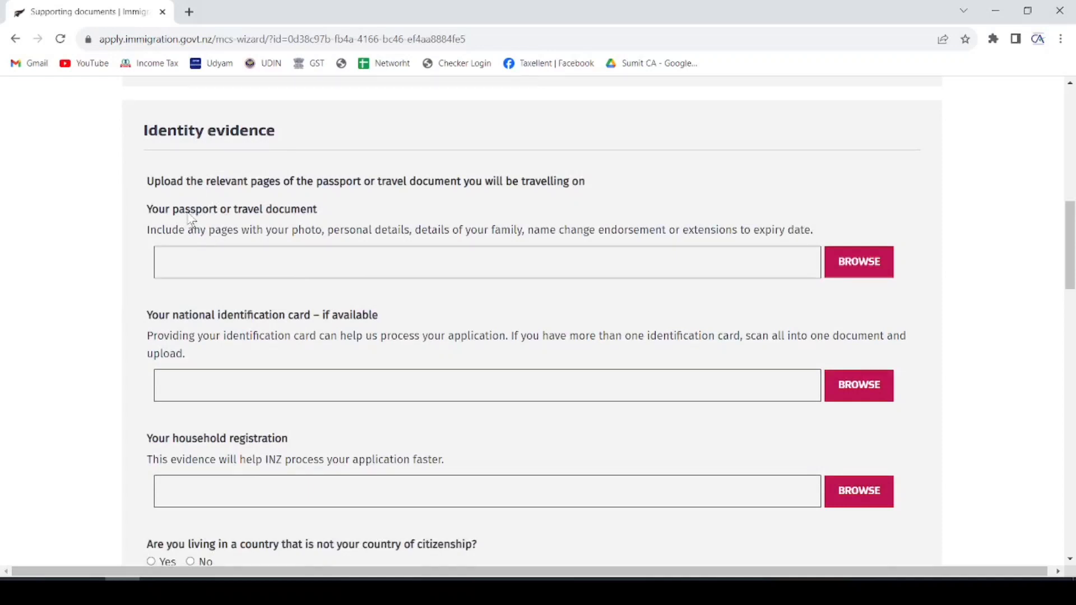
- Upload 'passport front and back.pdf' as the passport or travel document under Identity evidence
{"action": "left_click", "coordinate": [855, 260]}
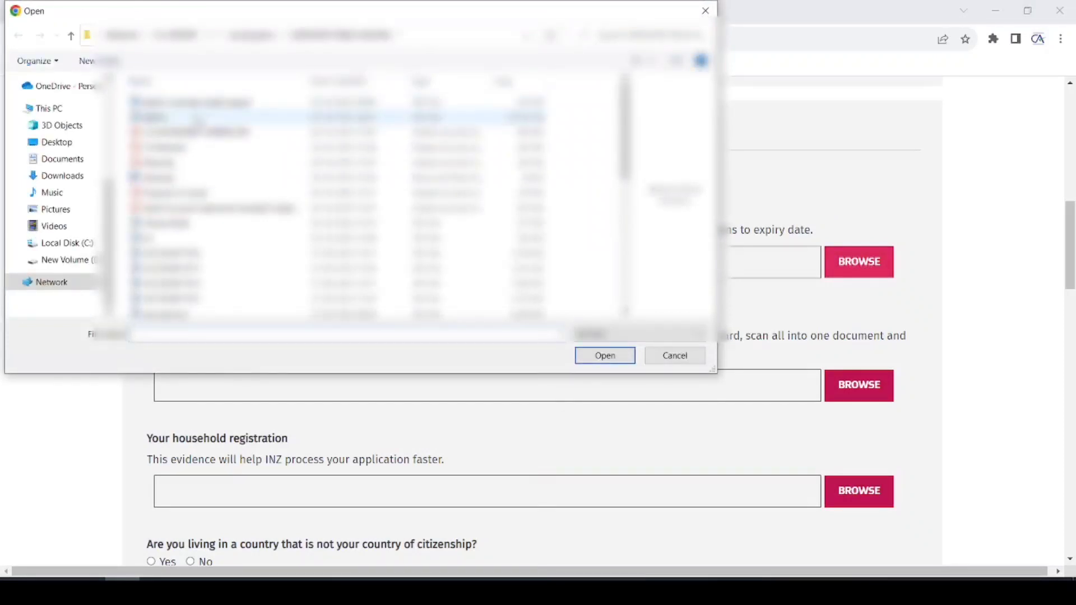
{"action": "left_click", "coordinate": [196, 132]}
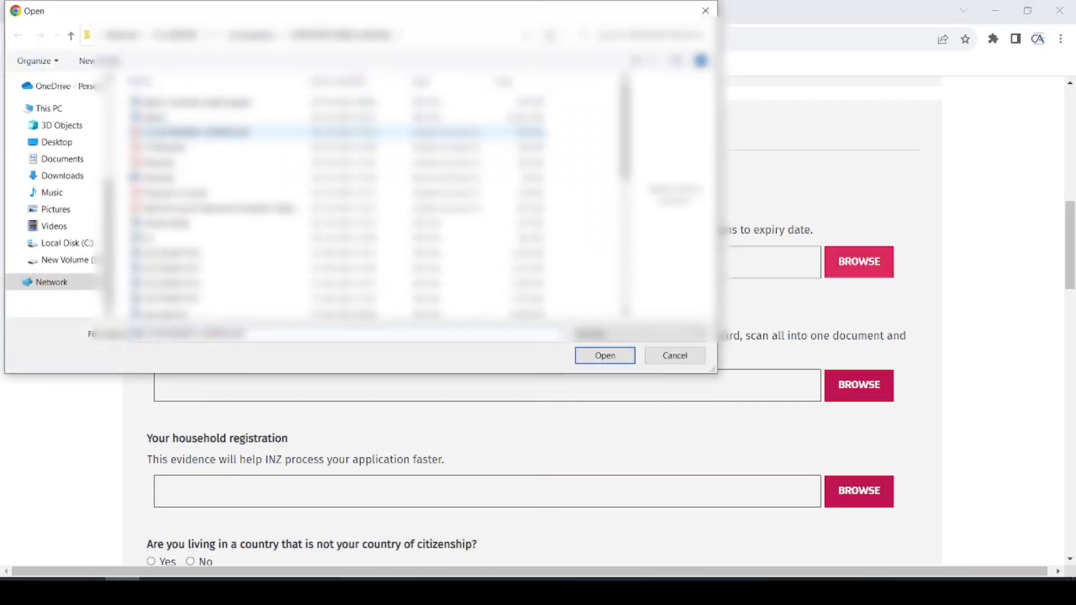
{"action": "left_click", "coordinate": [203, 208]}
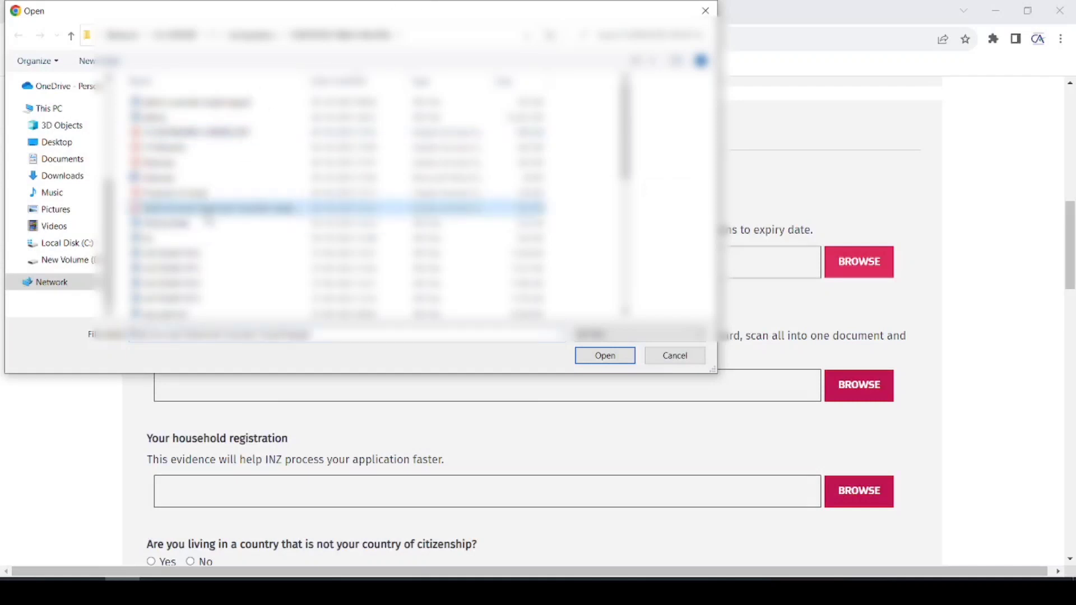
{"action": "key", "text": "p"}
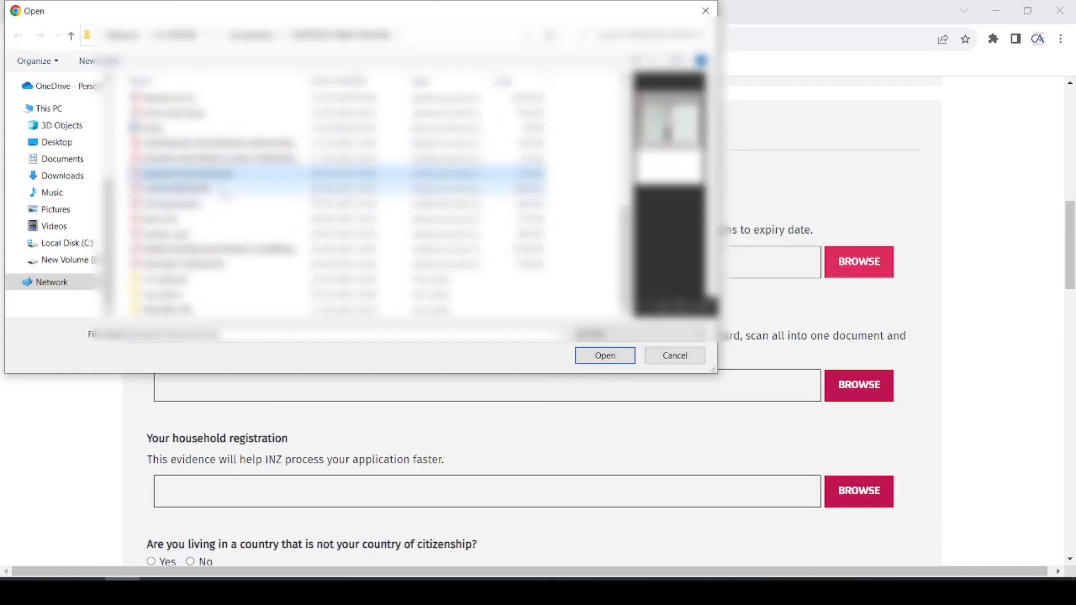
{"action": "double_click", "coordinate": [229, 174]}
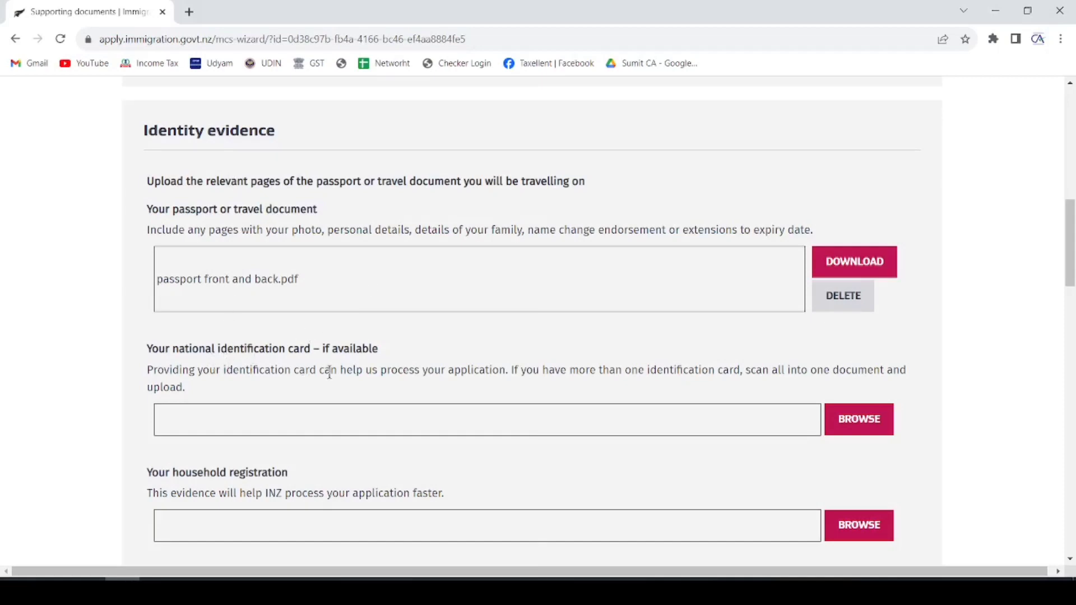
- Answer No to living outside your country of citizenship and review the sufficient-funds section
{"action": "scroll", "coordinate": [378, 355], "scroll_direction": "down", "scroll_amount": 3}
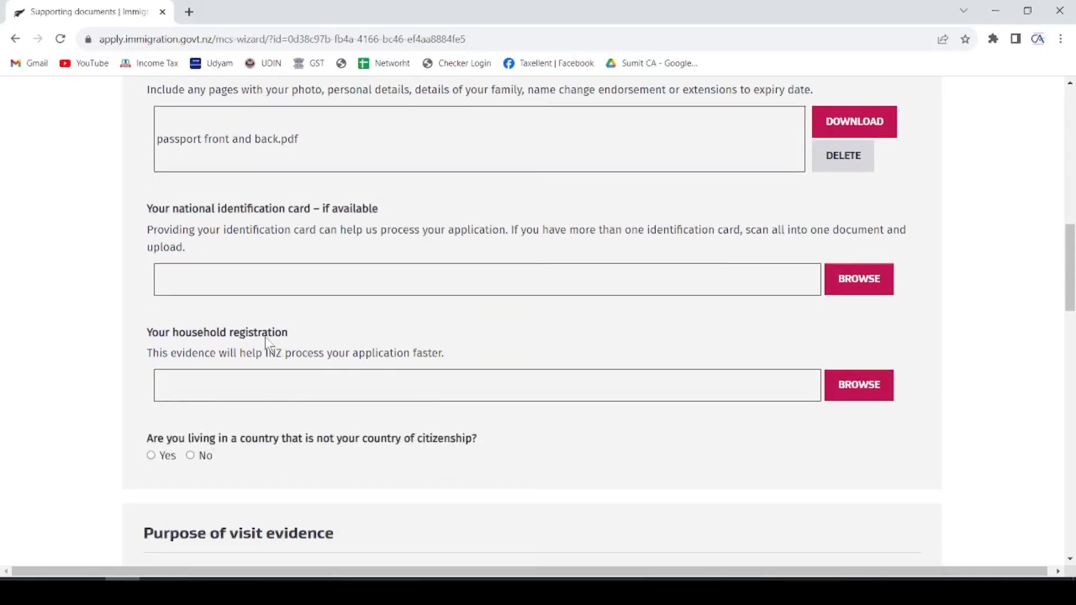
{"action": "scroll", "coordinate": [292, 331], "scroll_direction": "down", "scroll_amount": 3}
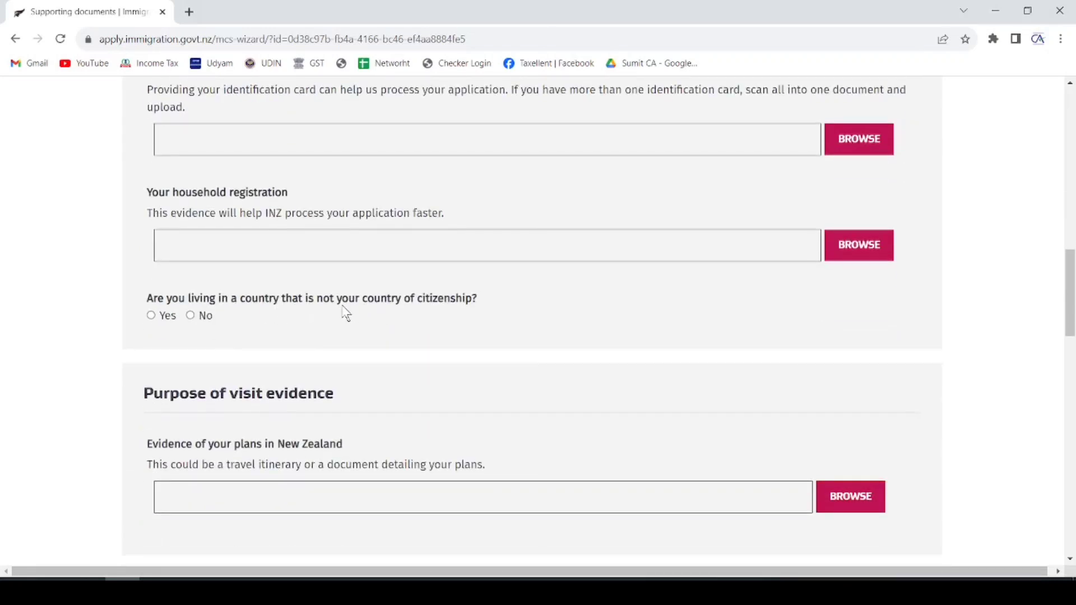
{"action": "left_click", "coordinate": [190, 316]}
{"action": "scroll", "coordinate": [429, 275], "scroll_direction": "down", "scroll_amount": 3}
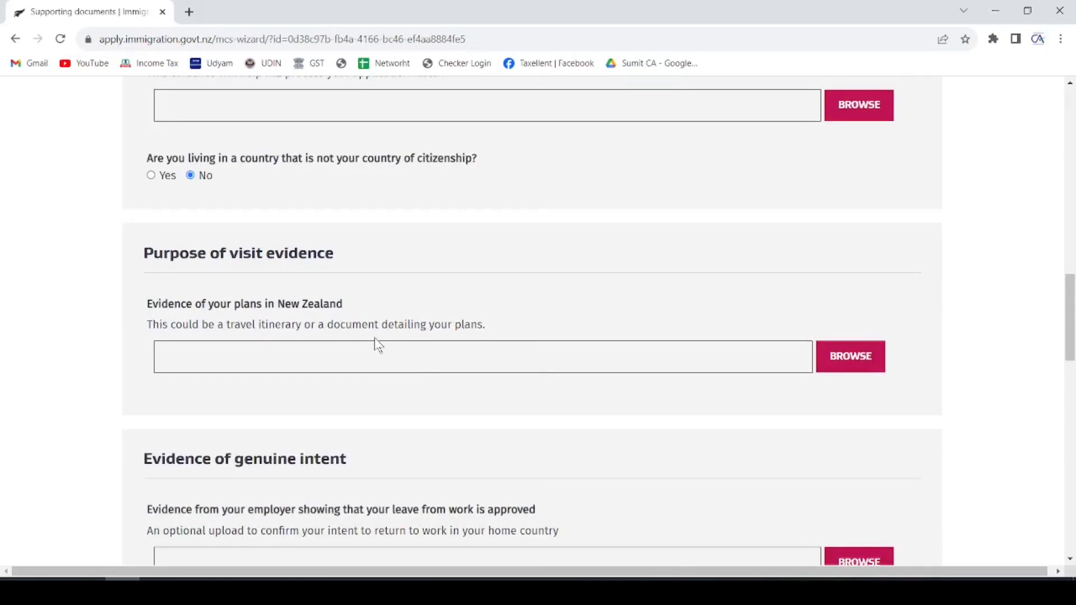
{"action": "scroll", "coordinate": [371, 363], "scroll_direction": "down", "scroll_amount": 3}
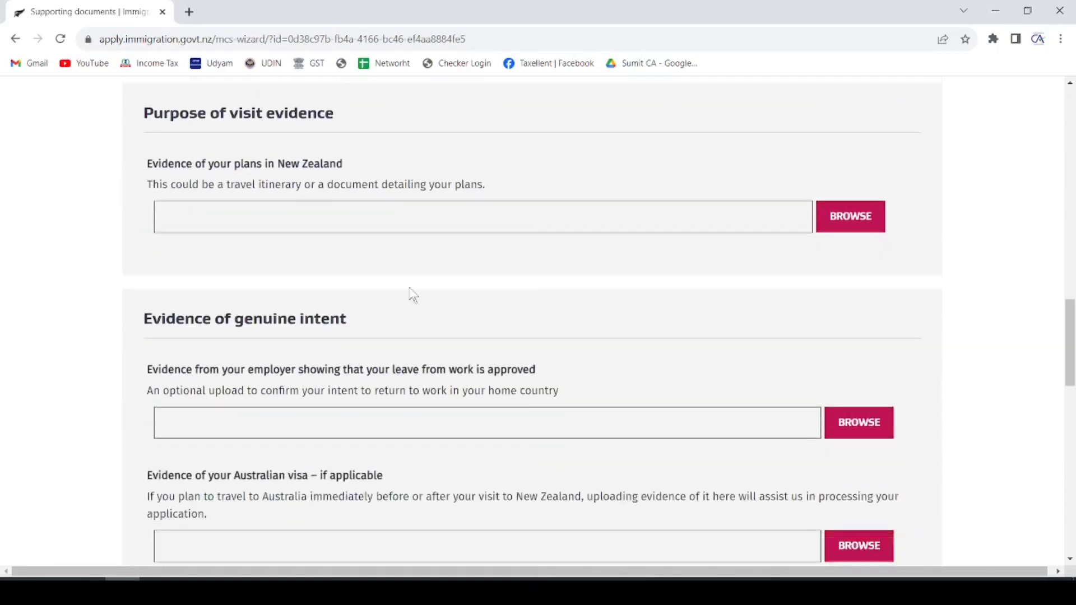
{"action": "scroll", "coordinate": [395, 231], "scroll_direction": "down", "scroll_amount": 3}
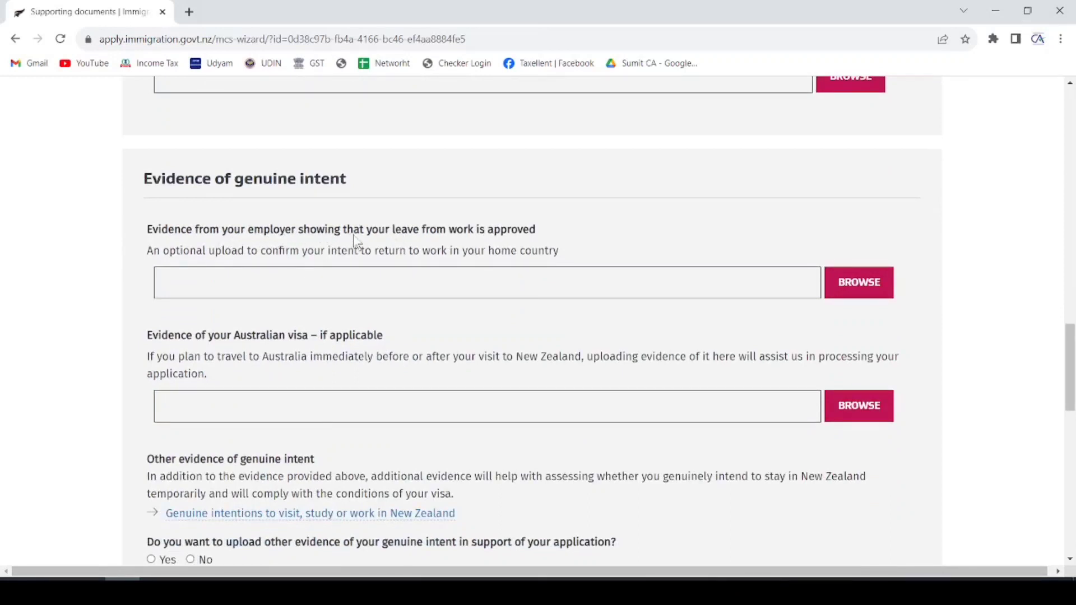
{"action": "scroll", "coordinate": [202, 356], "scroll_direction": "down", "scroll_amount": 1}
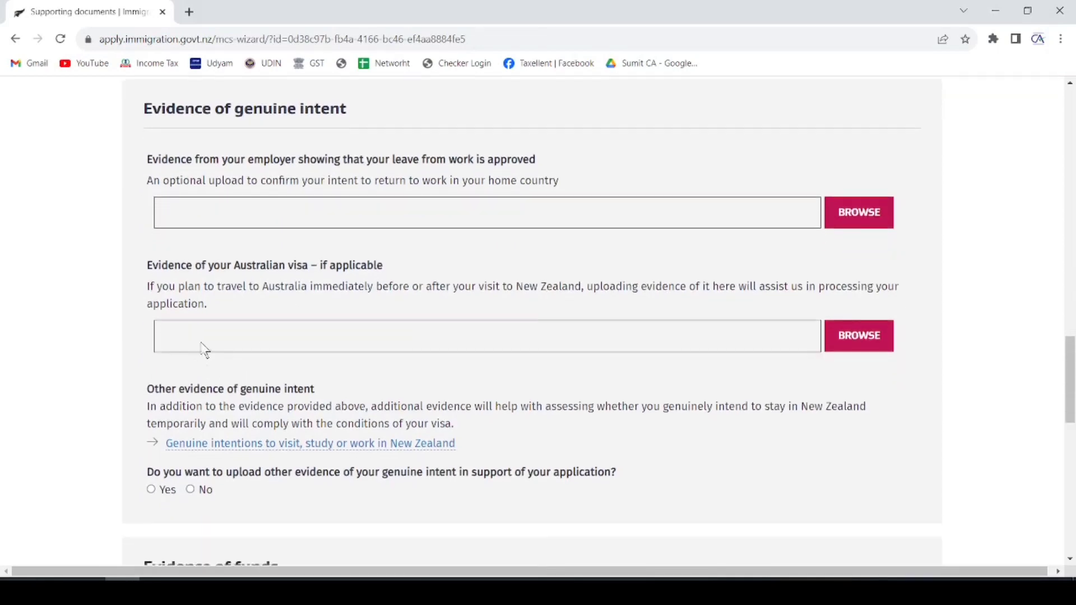
{"action": "scroll", "coordinate": [414, 262], "scroll_direction": "down", "scroll_amount": 2}
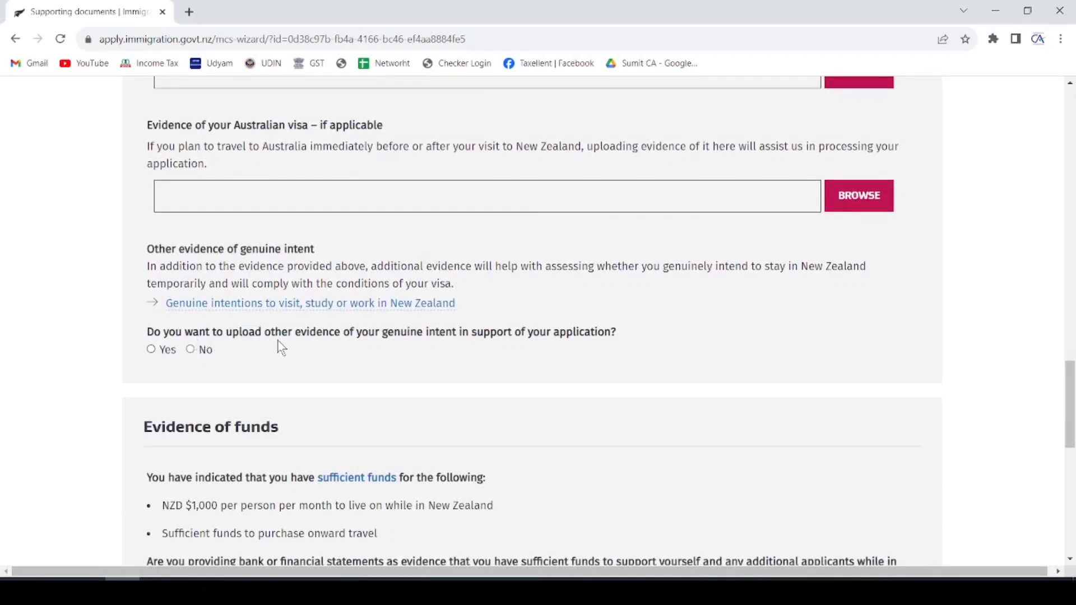
- Answer Yes to uploading other evidence of genuine intent, revealing its Type and upload fields
{"action": "left_click", "coordinate": [152, 351]}
{"action": "scroll", "coordinate": [401, 336], "scroll_direction": "down", "scroll_amount": 2}
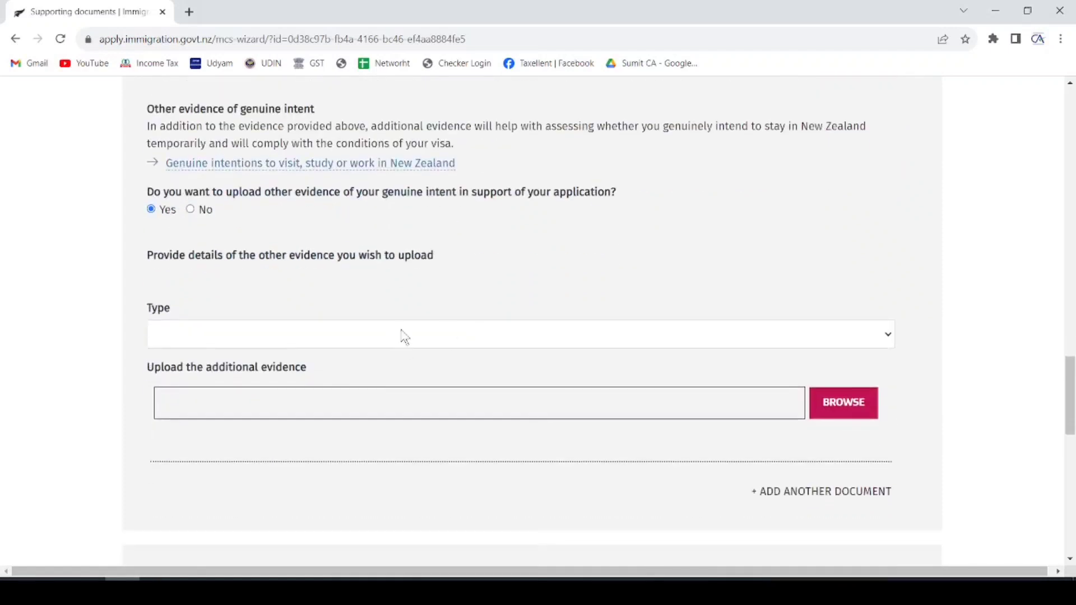
{"action": "scroll", "coordinate": [401, 343], "scroll_direction": "down", "scroll_amount": 3}
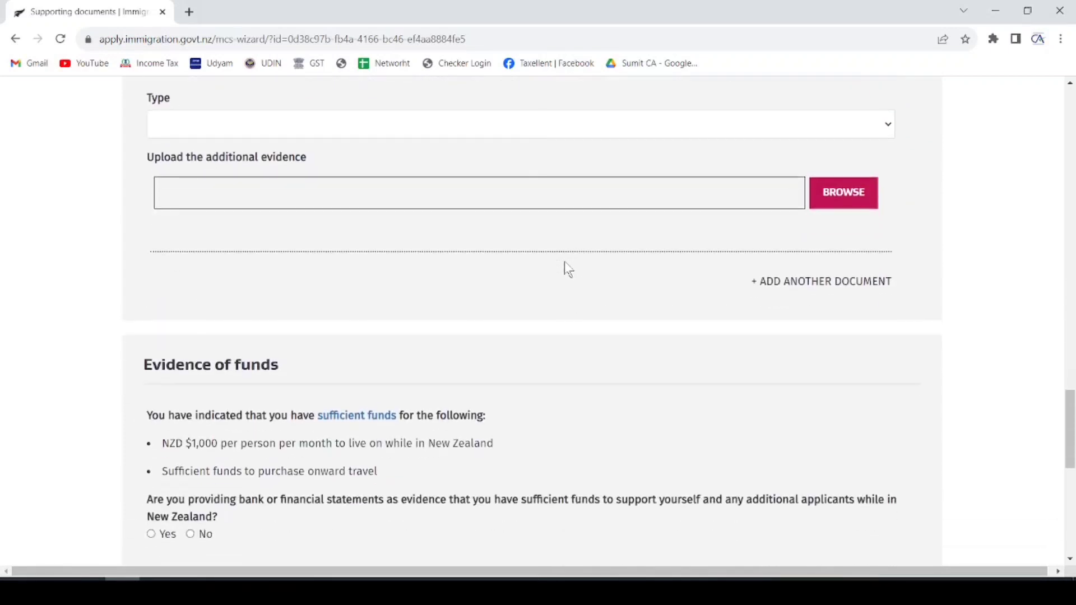
{"action": "scroll", "coordinate": [569, 254], "scroll_direction": "down", "scroll_amount": 2}
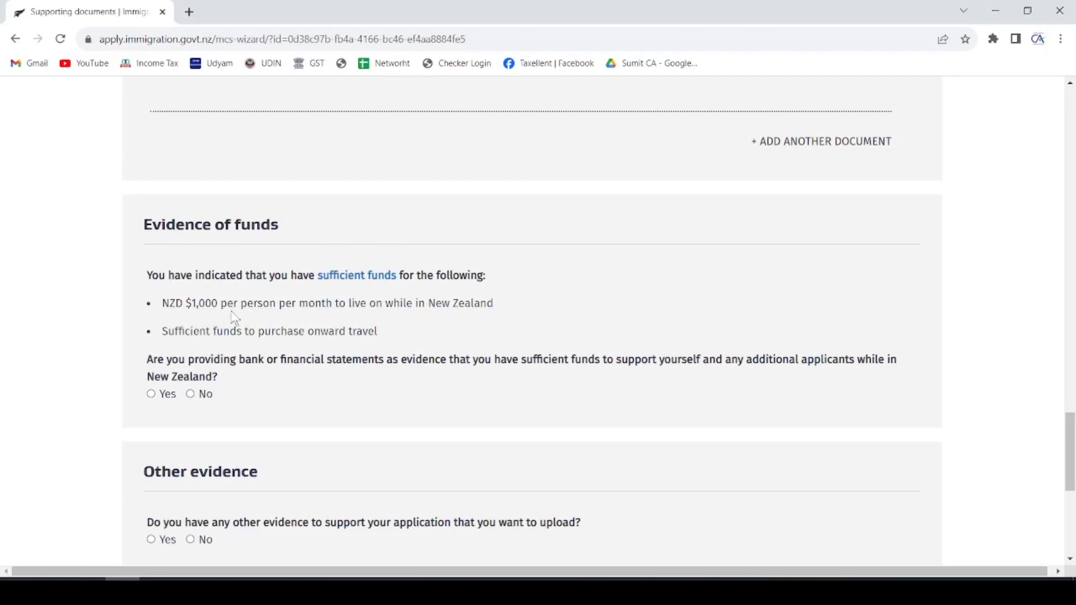
{"action": "scroll", "coordinate": [363, 319], "scroll_direction": "down", "scroll_amount": 1}
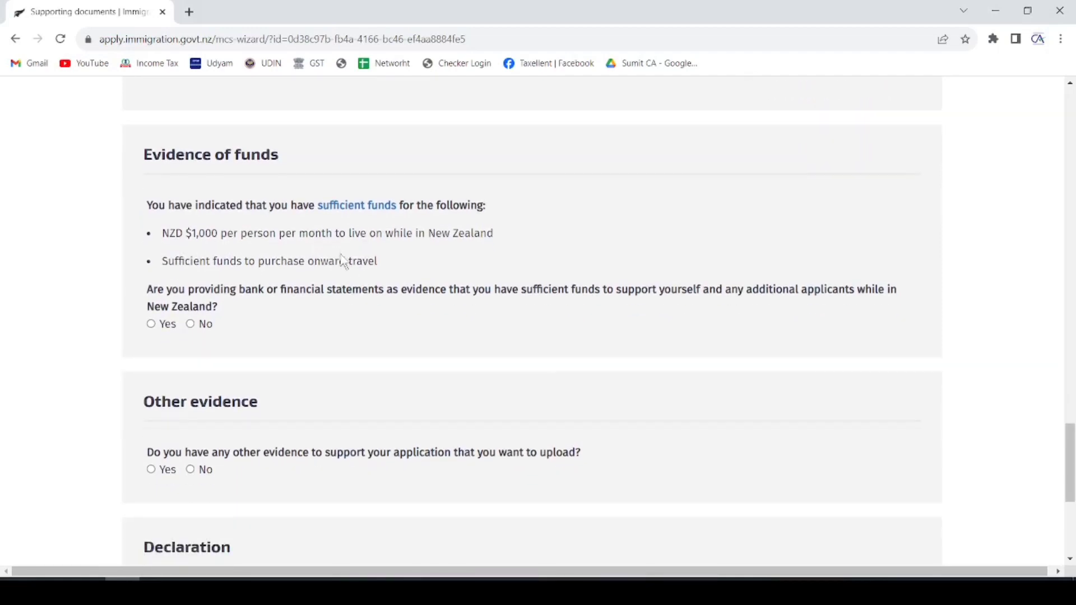
{"action": "scroll", "coordinate": [339, 259], "scroll_direction": "down", "scroll_amount": 1}
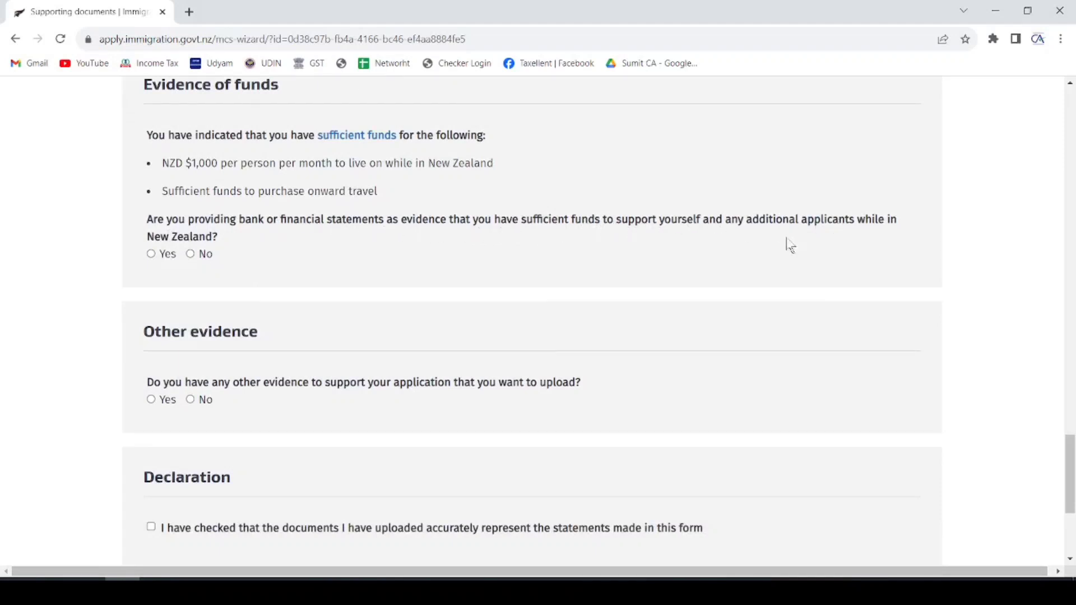
{"action": "left_click", "coordinate": [151, 254]}
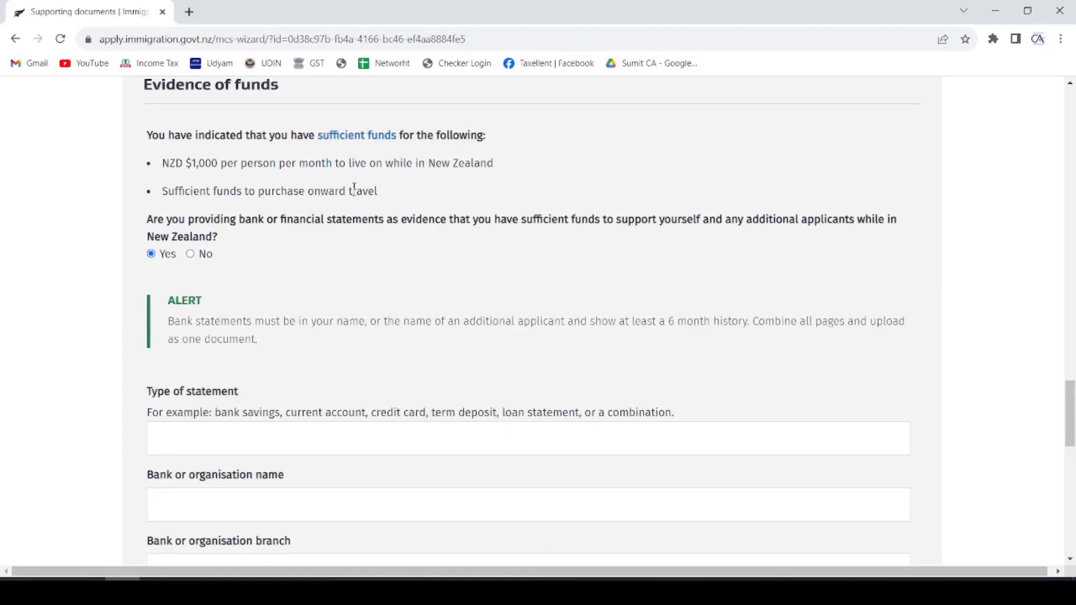
{"action": "scroll", "coordinate": [355, 191], "scroll_direction": "down", "scroll_amount": 2}
{"action": "scroll", "coordinate": [355, 197], "scroll_direction": "down", "scroll_amount": 4}
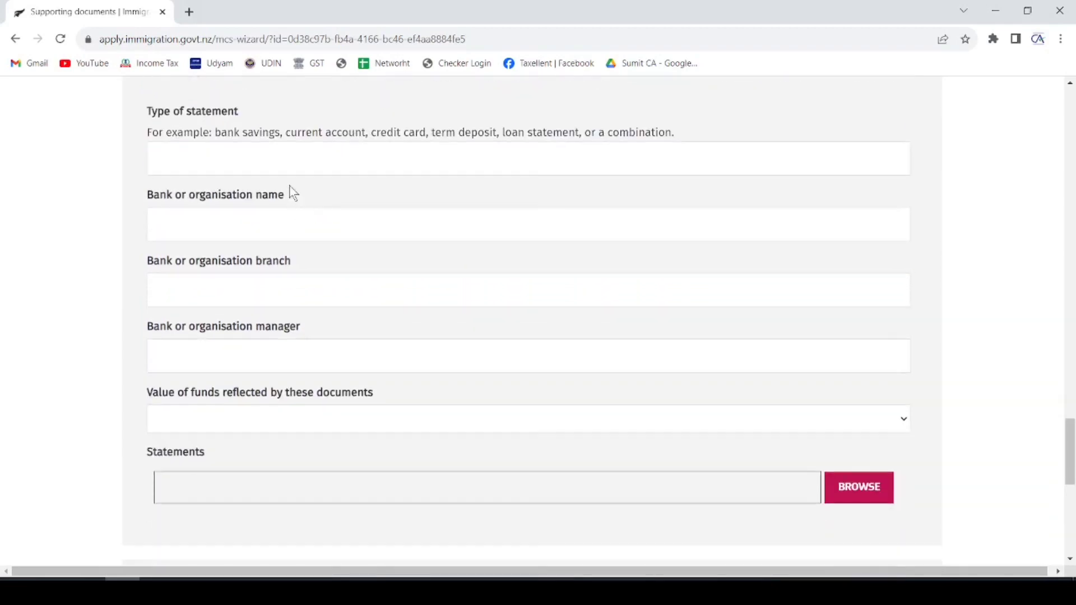
{"action": "left_click", "coordinate": [294, 158]}
{"action": "left_click", "coordinate": [238, 230]}
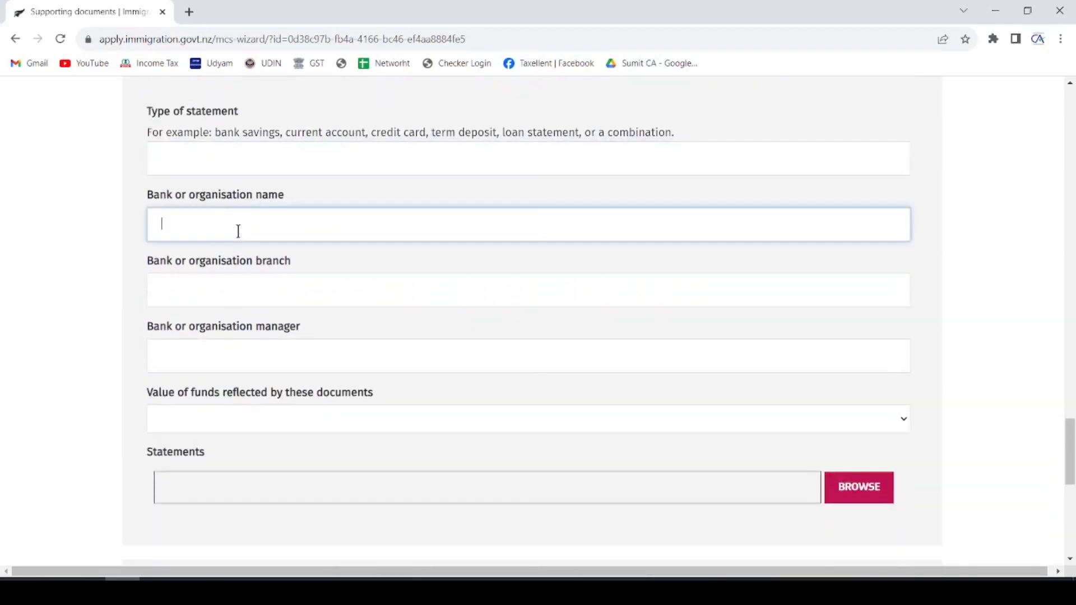
{"action": "left_click", "coordinate": [244, 280]}
{"action": "left_click", "coordinate": [234, 342]}
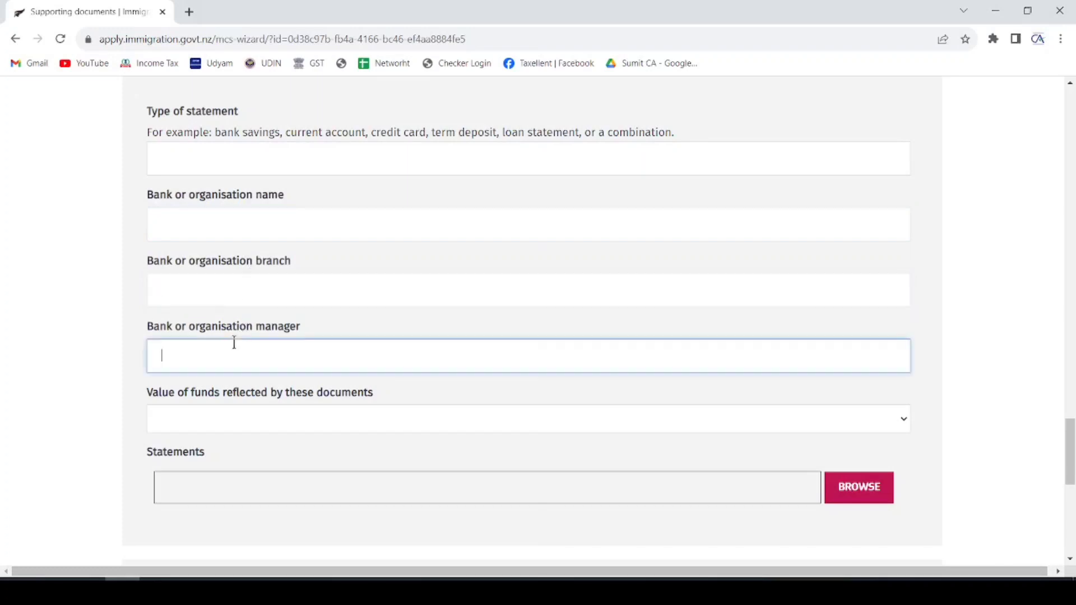
{"action": "scroll", "coordinate": [302, 224], "scroll_direction": "down", "scroll_amount": 3}
{"action": "left_click", "coordinate": [274, 286]}
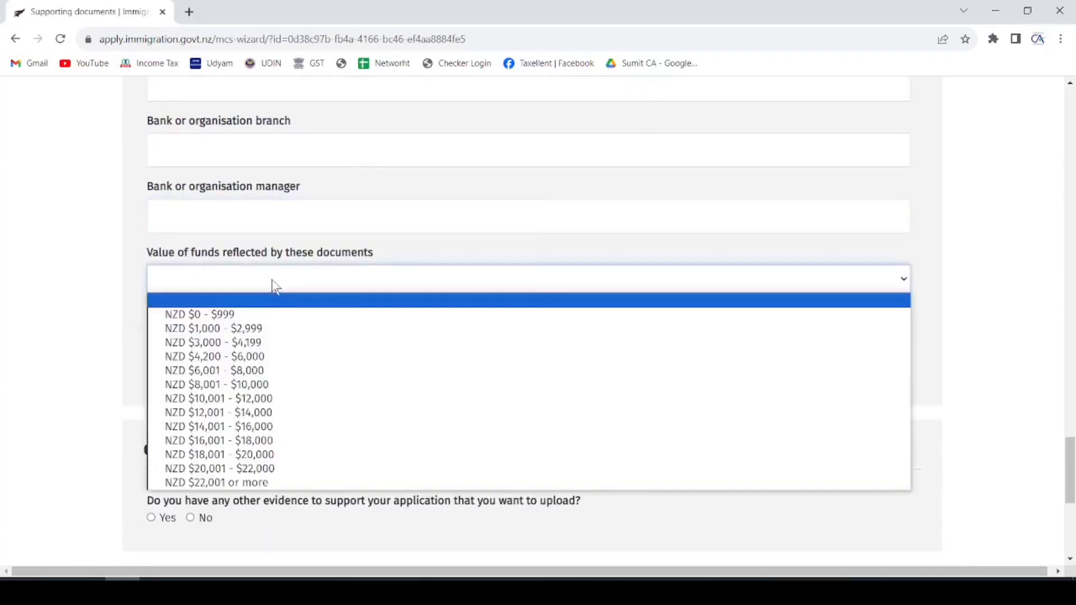
{"action": "left_click", "coordinate": [280, 267]}
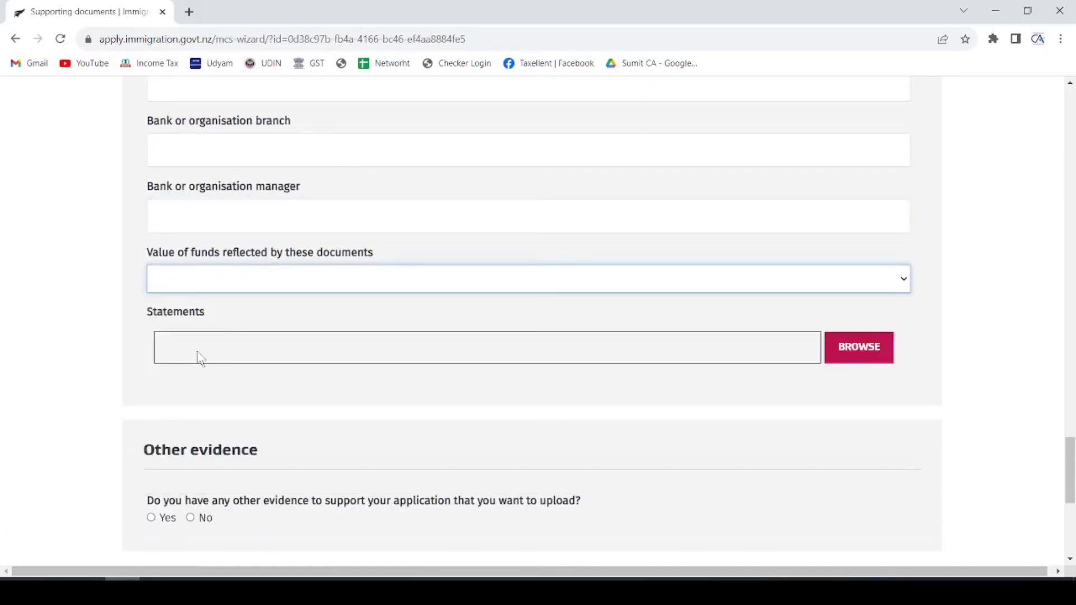
{"action": "scroll", "coordinate": [409, 336], "scroll_direction": "down", "scroll_amount": 3}
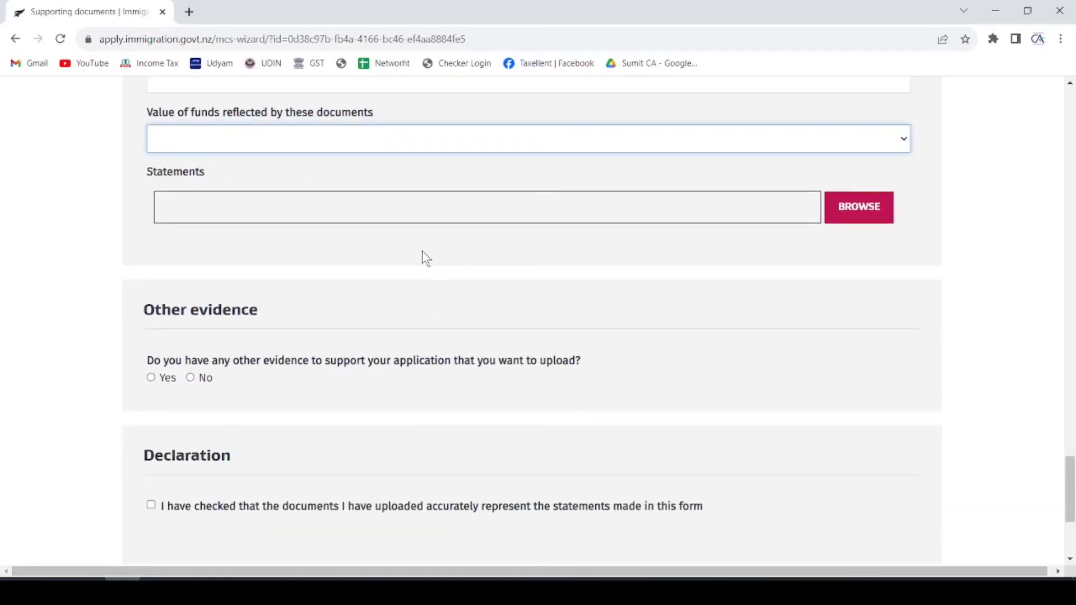
{"action": "scroll", "coordinate": [423, 255], "scroll_direction": "down", "scroll_amount": 3}
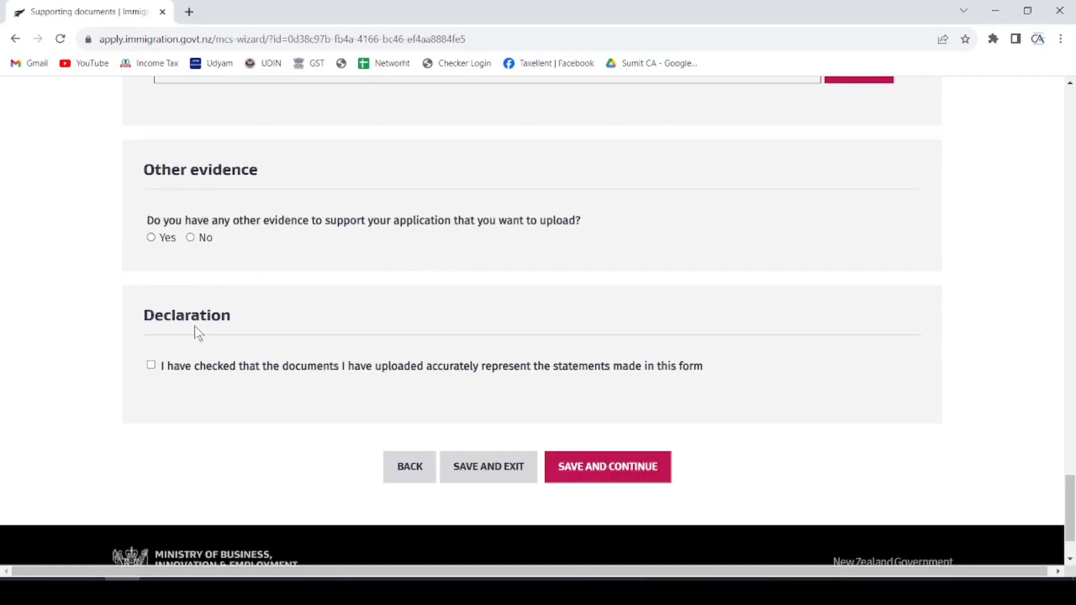
- Tick the documents declaration, attempt to save, and cancel the warning about two missing Type fields
{"action": "left_click", "coordinate": [151, 366]}
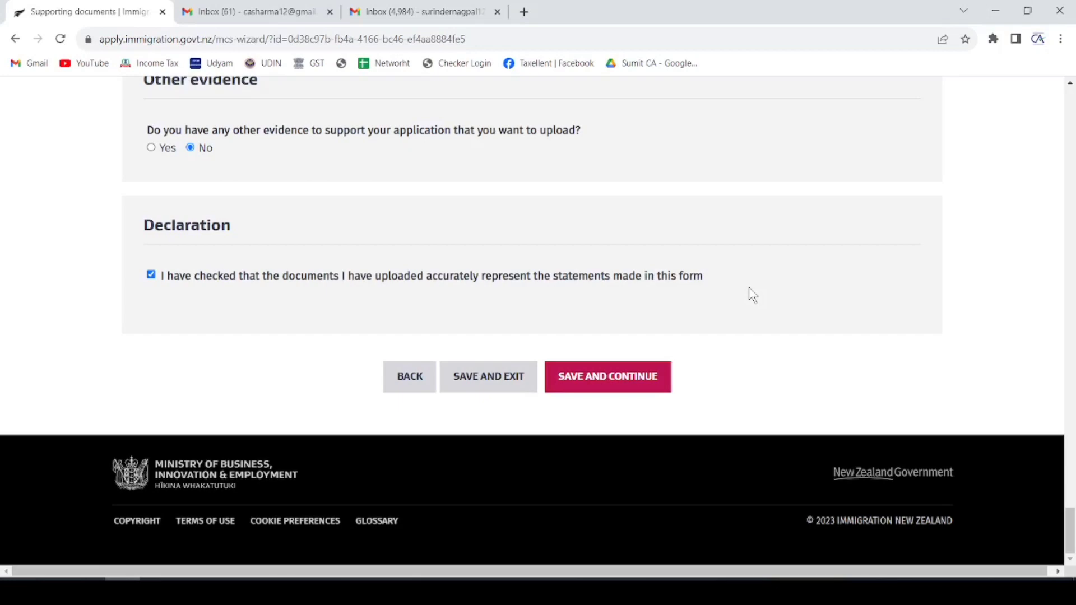
{"action": "left_click", "coordinate": [604, 377]}
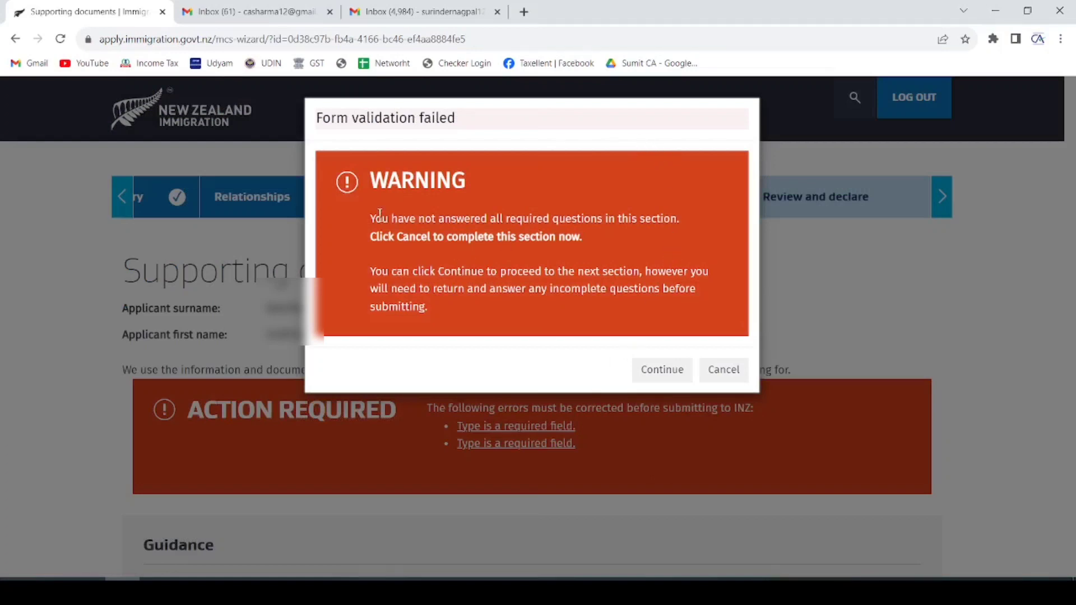
{"action": "left_click_drag", "start_coordinate": [372, 218], "coordinate": [621, 230]}
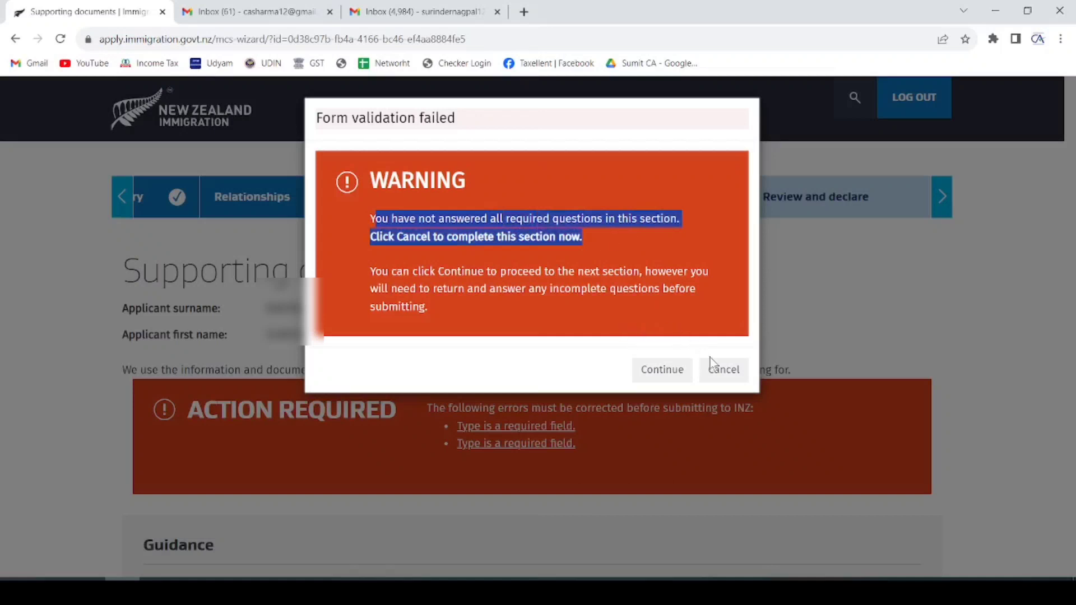
{"action": "left_click", "coordinate": [729, 380]}
{"action": "scroll", "coordinate": [576, 301], "scroll_direction": "down", "scroll_amount": 1}
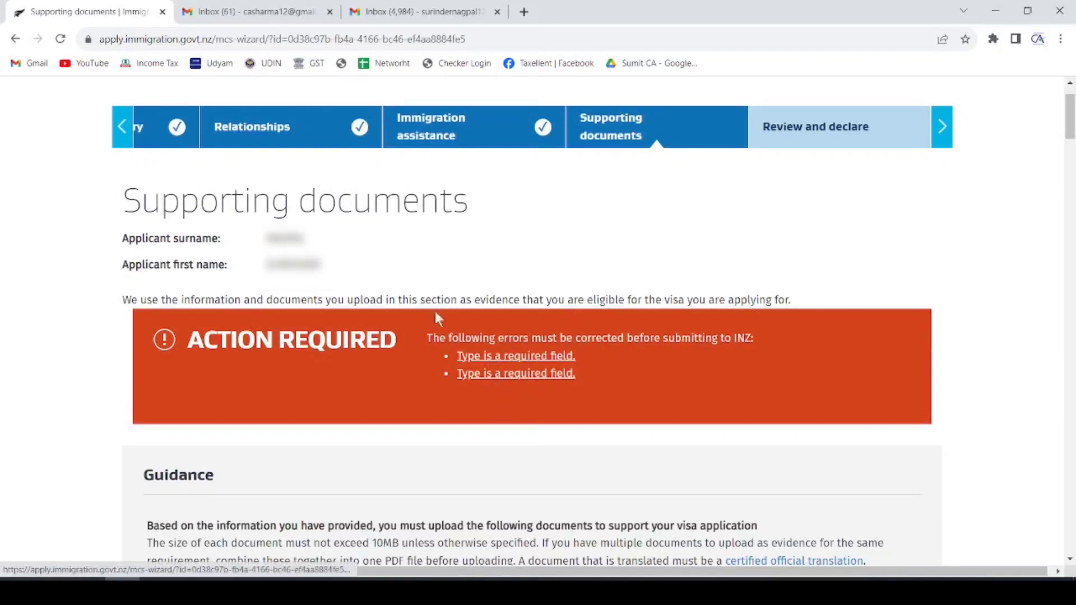
{"action": "scroll", "coordinate": [421, 299], "scroll_direction": "down", "scroll_amount": 1}
{"action": "scroll", "coordinate": [421, 299], "scroll_direction": "down", "scroll_amount": 3}
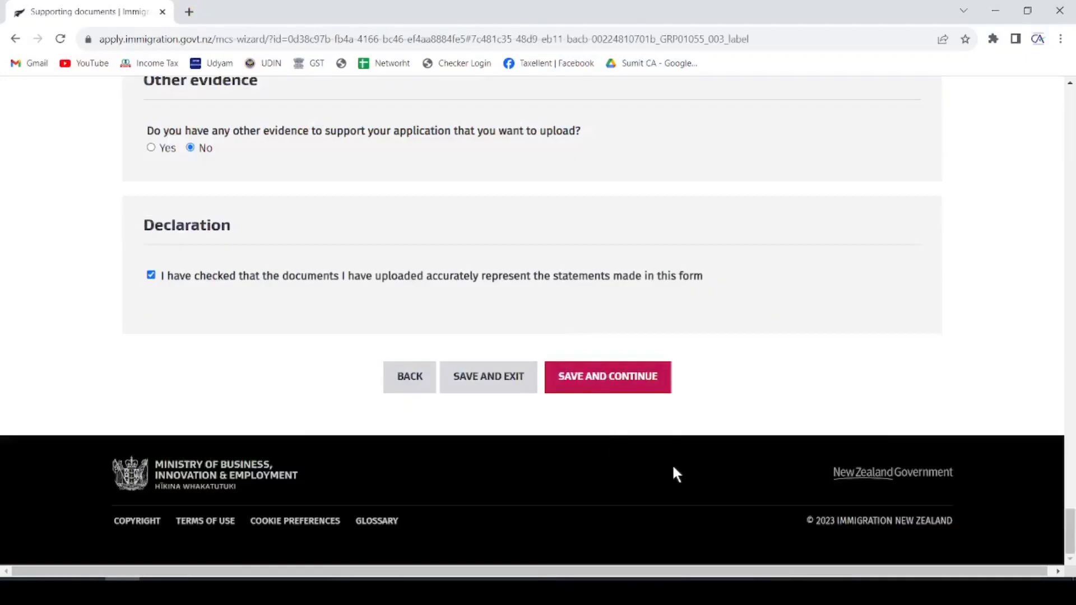
- Save supporting documents, accept the privacy and terms declaration, and mark the application ready for submission
{"action": "left_click", "coordinate": [639, 388]}
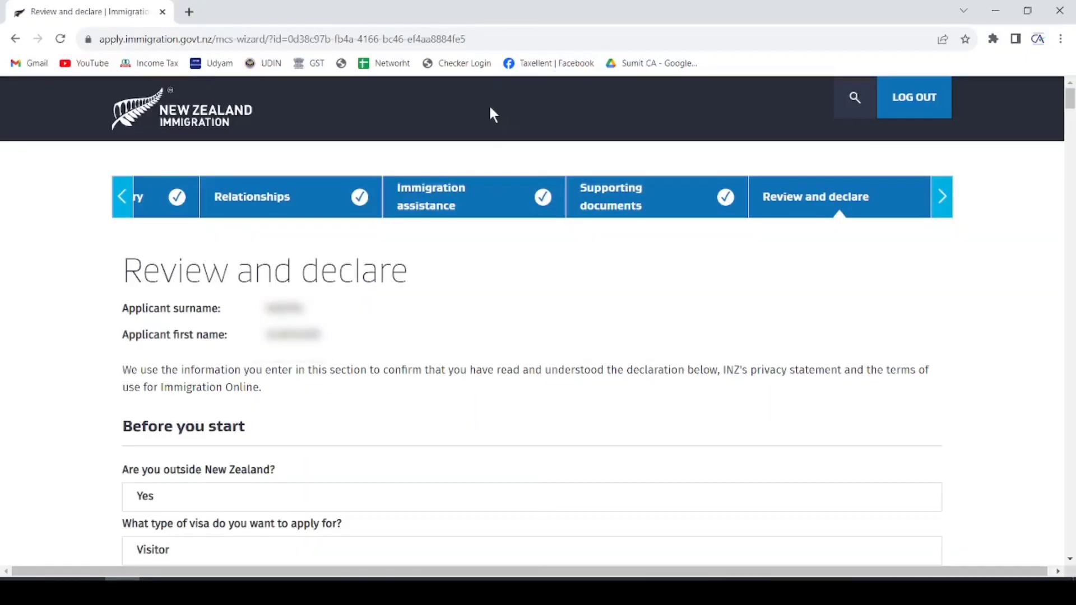
{"action": "left_click_drag", "start_coordinate": [122, 271], "coordinate": [413, 283]}
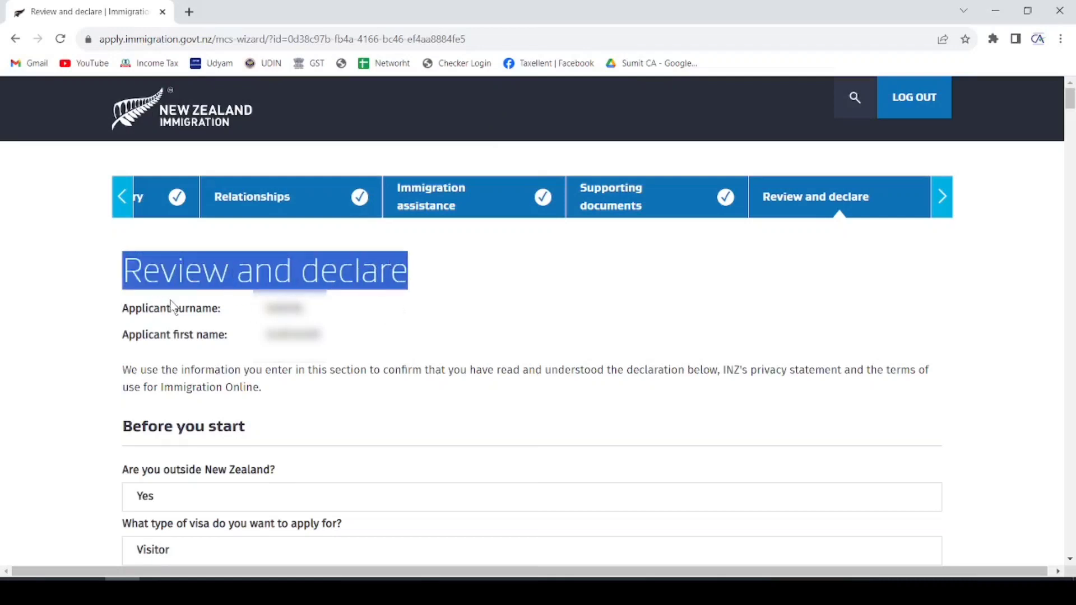
{"action": "double_click", "coordinate": [285, 308]}
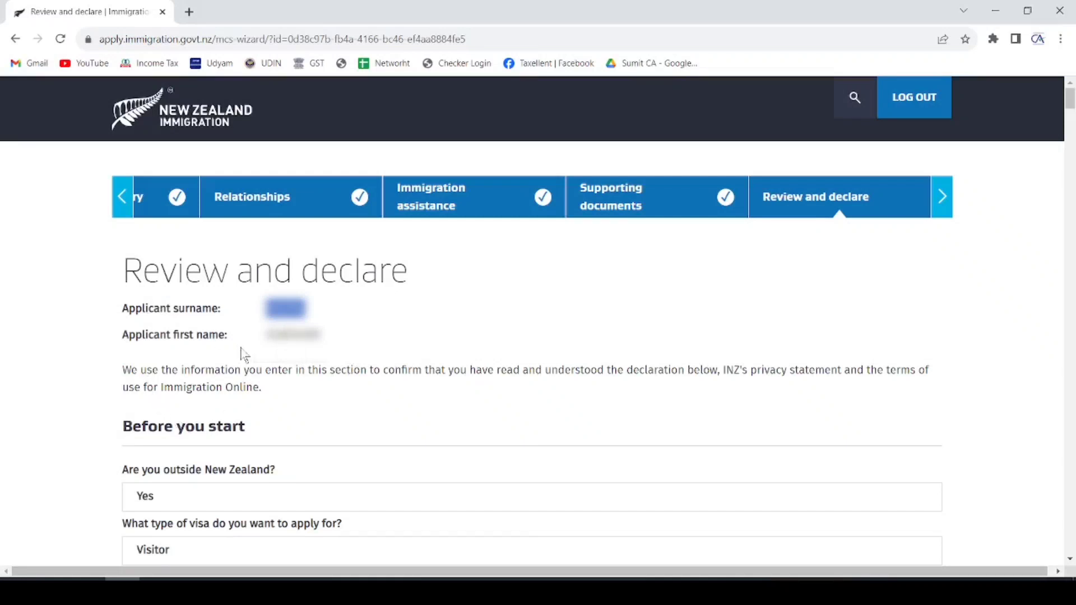
{"action": "scroll", "coordinate": [252, 353], "scroll_direction": "down", "scroll_amount": 1}
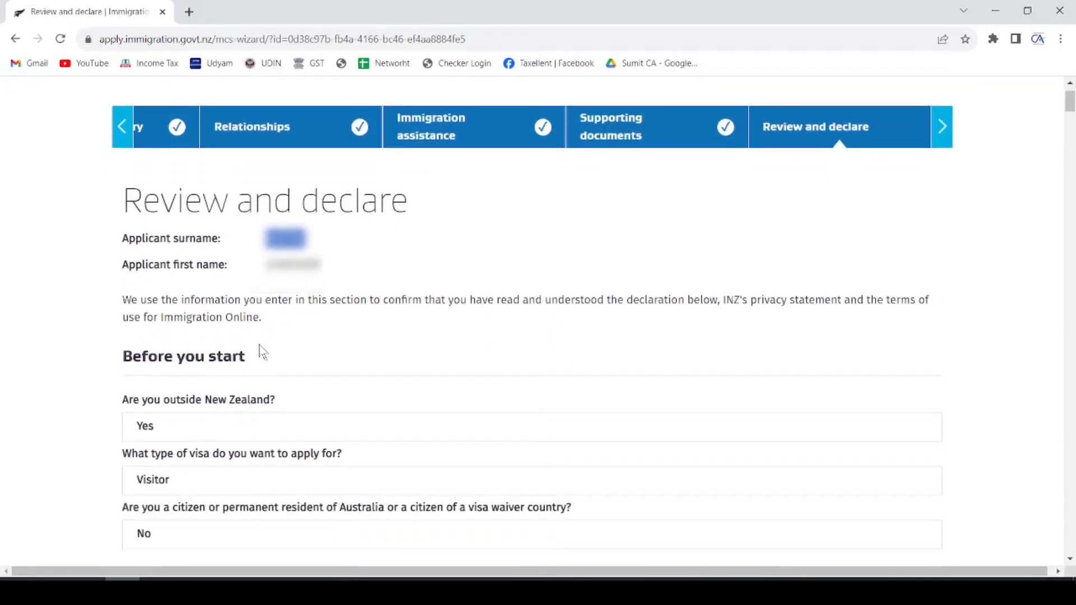
{"action": "scroll", "coordinate": [448, 293], "scroll_direction": "down", "scroll_amount": 1}
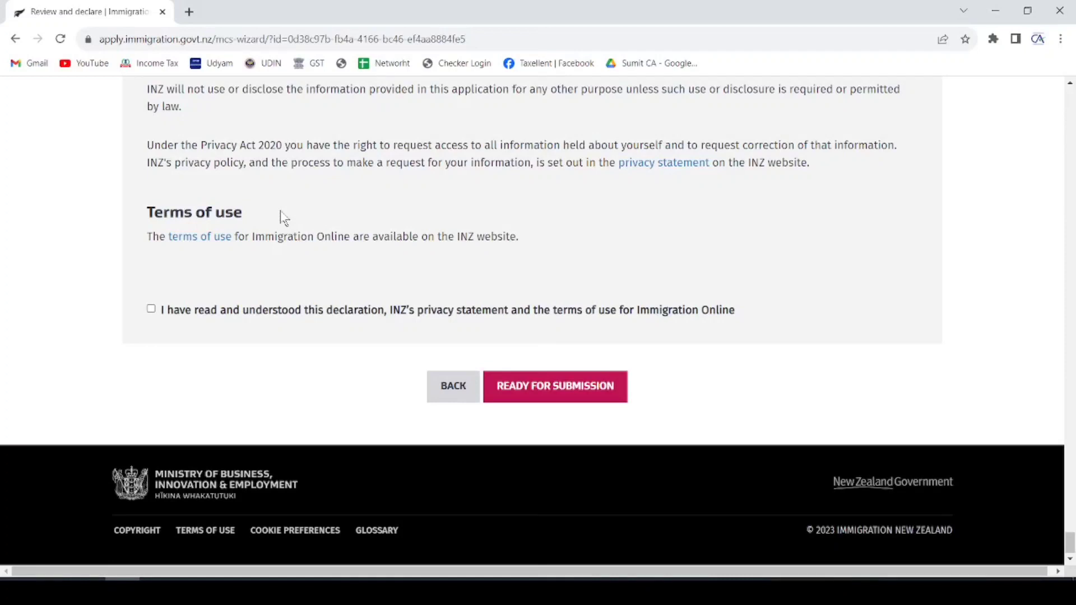
{"action": "left_click", "coordinate": [152, 309]}
{"action": "left_click", "coordinate": [563, 394]}
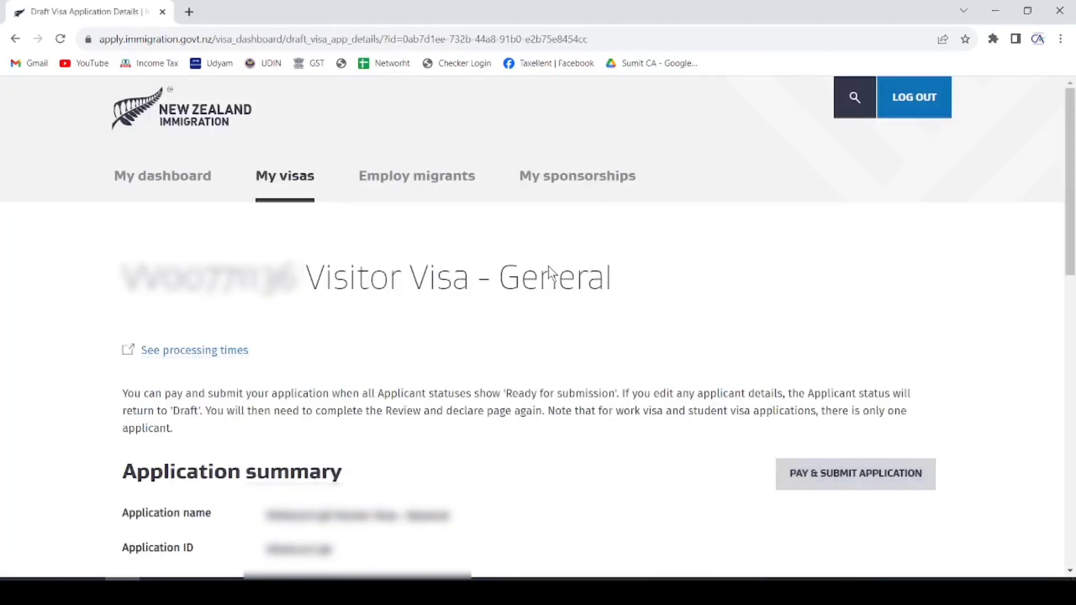
- Check the Applicants table: the primary applicant is Ready for submission while the application remains Draft
{"action": "double_click", "coordinate": [213, 276]}
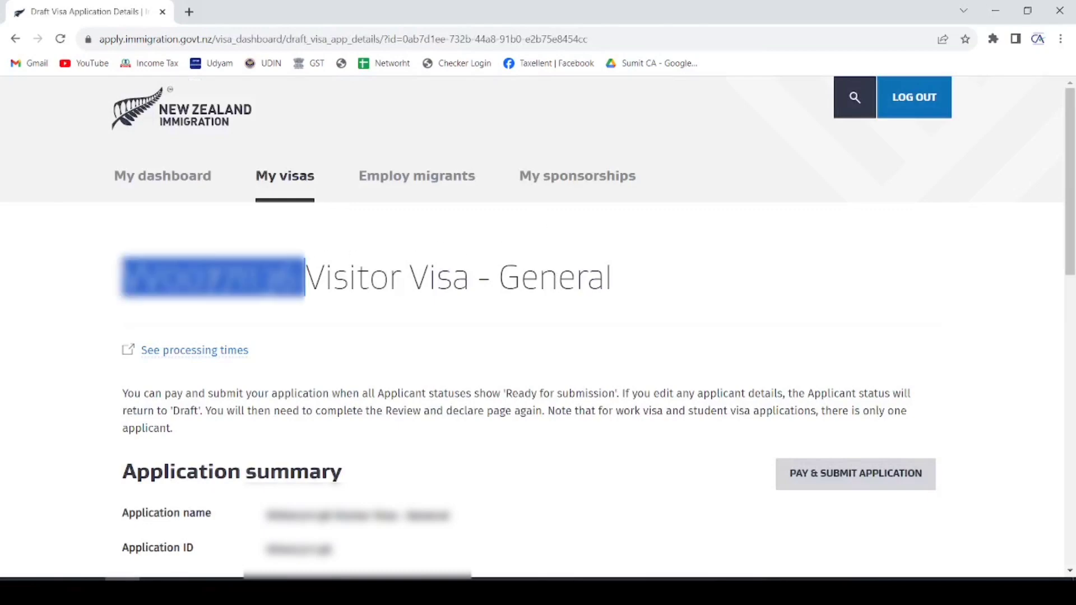
{"action": "scroll", "coordinate": [591, 267], "scroll_direction": "down", "scroll_amount": 5}
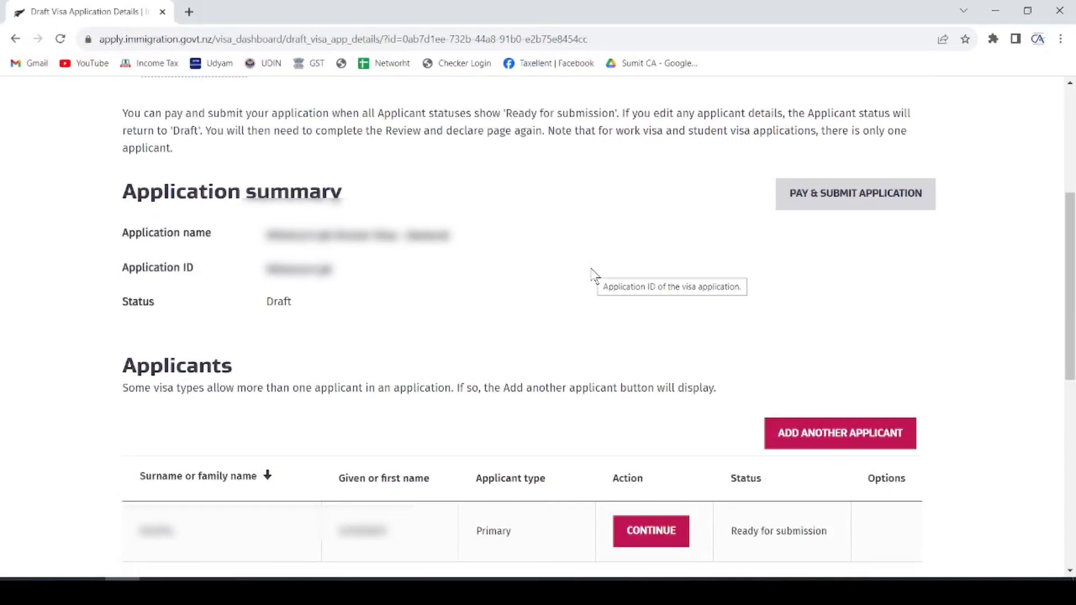
{"action": "scroll", "coordinate": [595, 276], "scroll_direction": "down", "scroll_amount": 3}
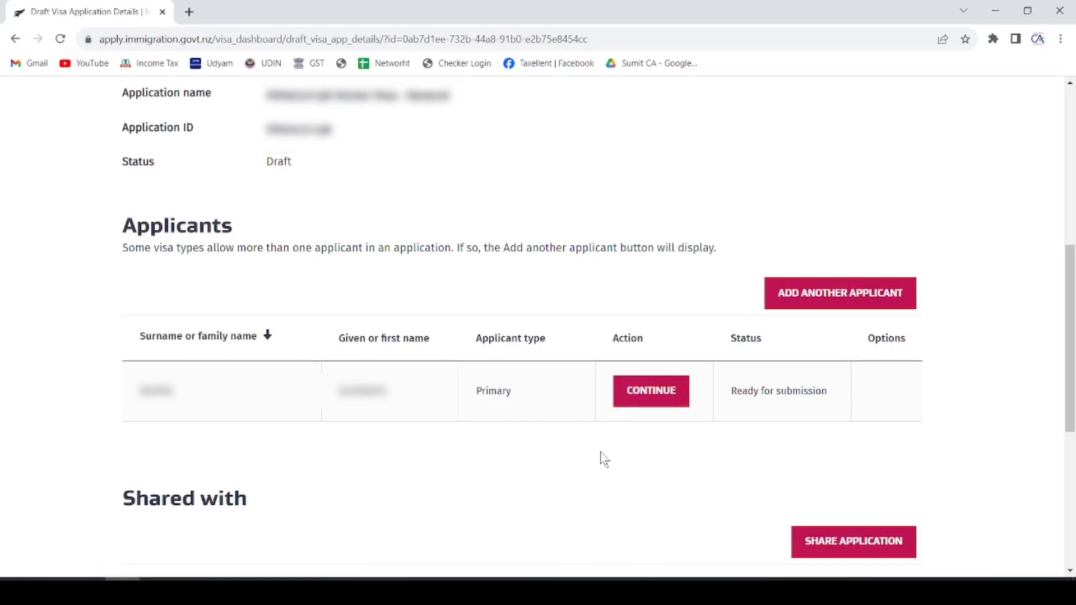
{"action": "left_click", "coordinate": [650, 395]}
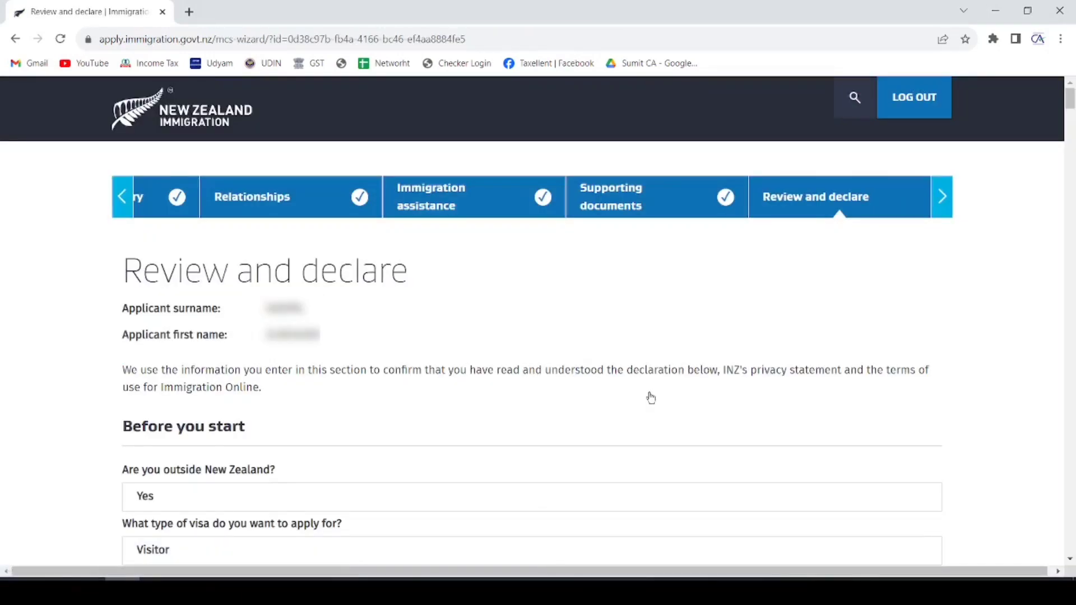
{"action": "scroll", "coordinate": [464, 355], "scroll_direction": "down", "scroll_amount": 15}
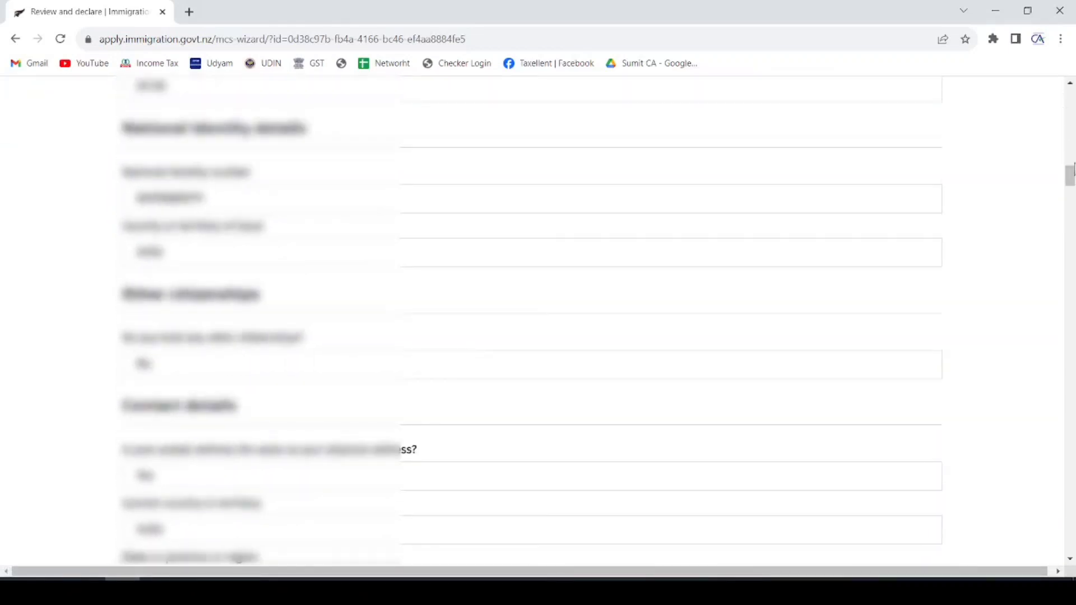
{"action": "scroll", "coordinate": [644, 437], "scroll_direction": "down", "scroll_amount": 20}
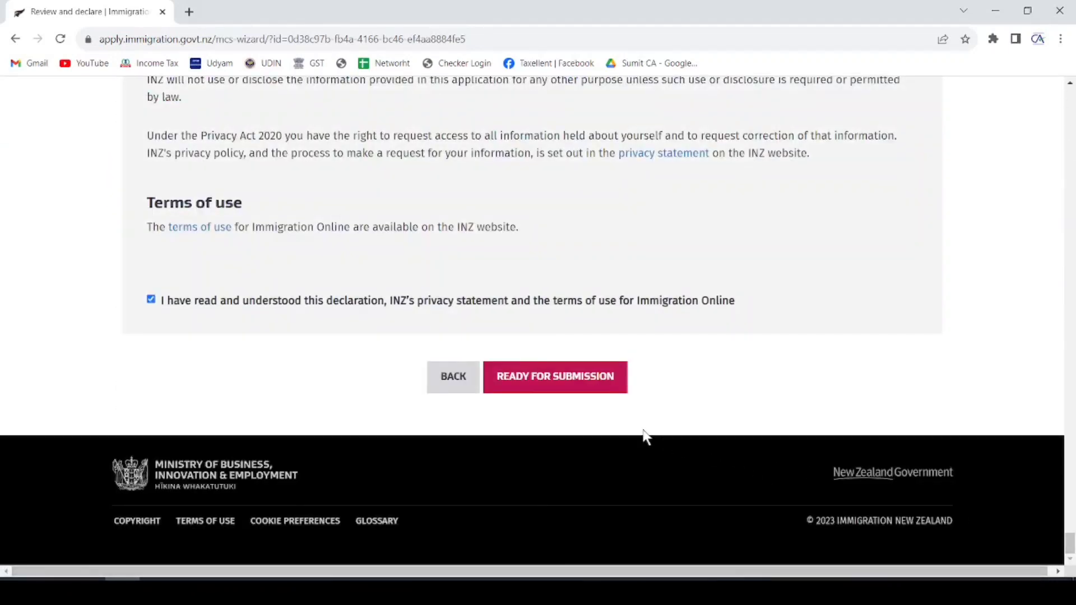
{"action": "left_click", "coordinate": [548, 377]}
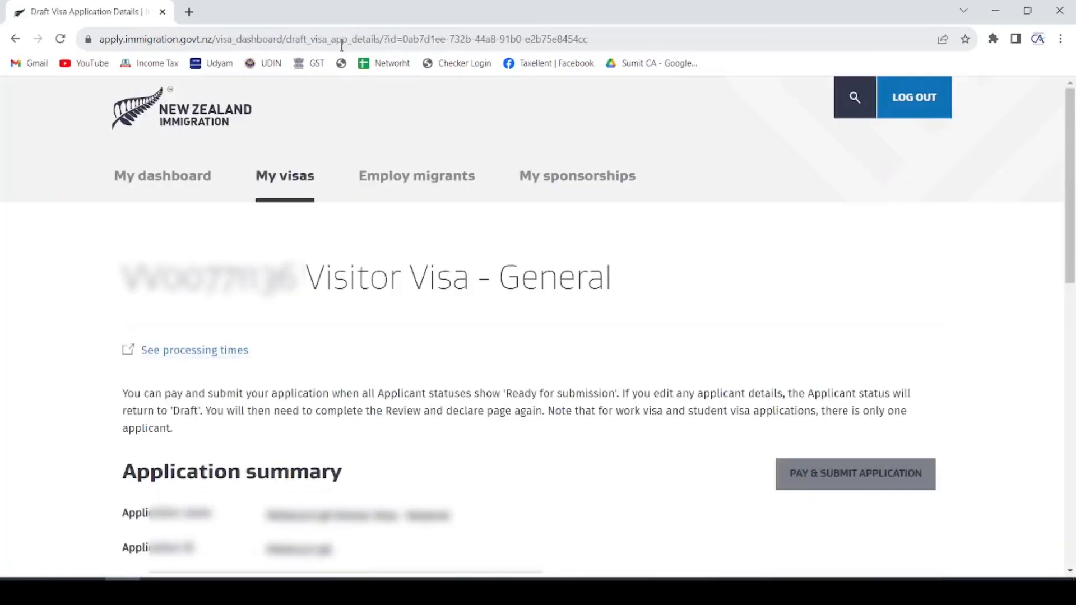
- Start Pay & Submit Application to reach the Review application costs page with the $190.00 fee
{"action": "scroll", "coordinate": [616, 403], "scroll_direction": "down", "scroll_amount": 3}
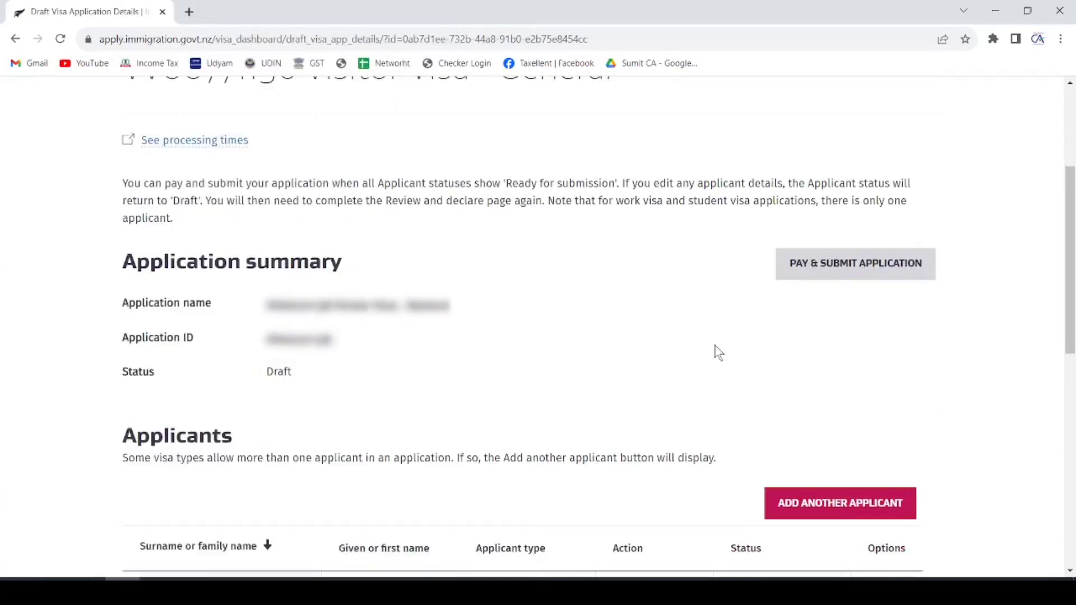
{"action": "left_click", "coordinate": [862, 268]}
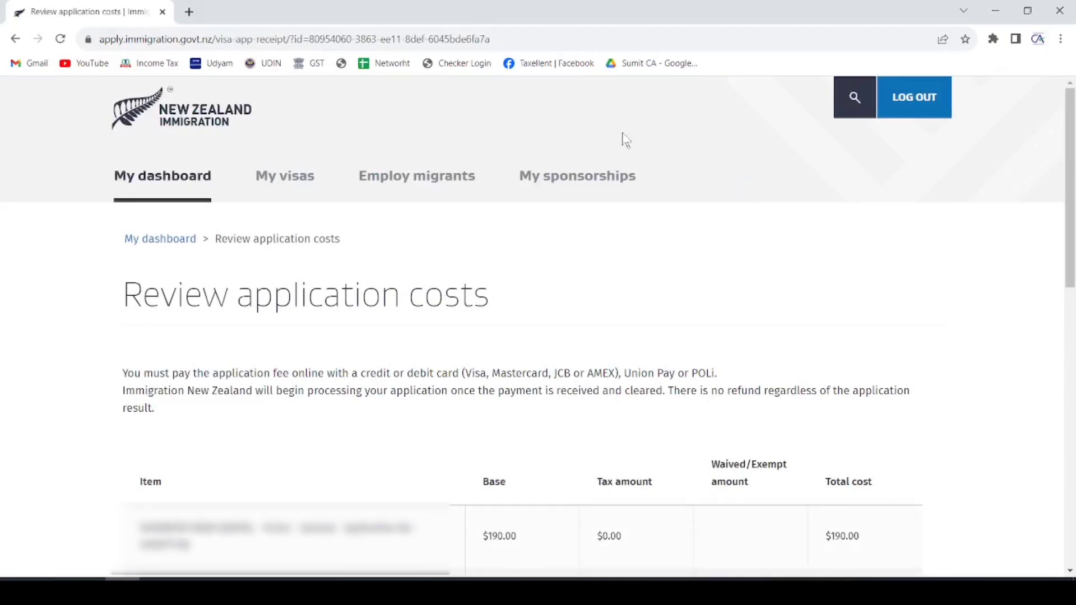
- Check the $246.00 total and work out 246 × 50 in the calculator
{"action": "scroll", "coordinate": [571, 308], "scroll_direction": "down", "scroll_amount": 4}
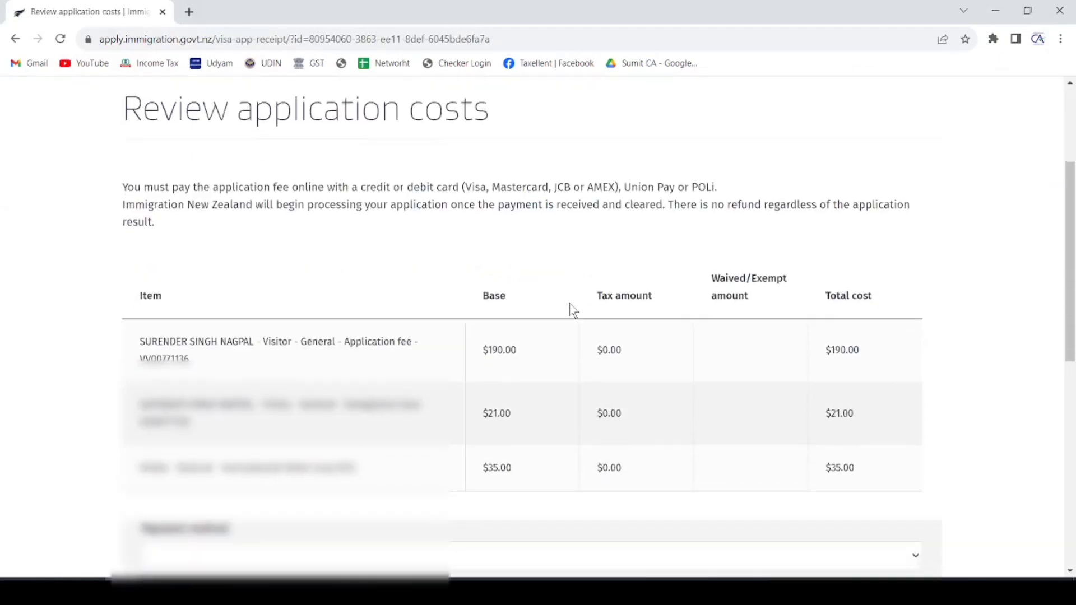
{"action": "scroll", "coordinate": [571, 306], "scroll_direction": "down", "scroll_amount": 1}
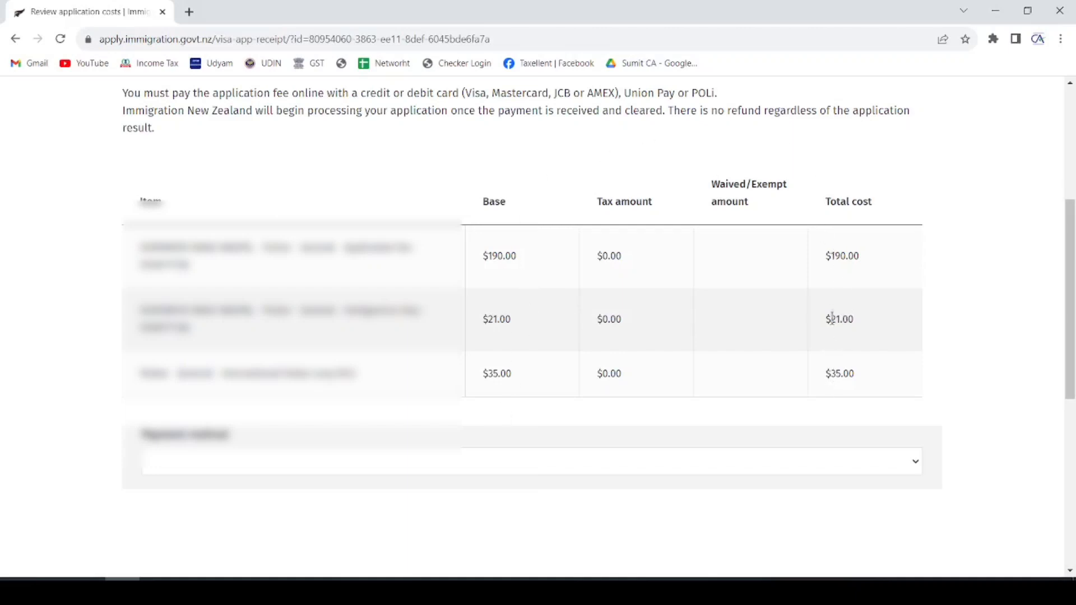
{"action": "scroll", "coordinate": [352, 367], "scroll_direction": "down", "scroll_amount": 1}
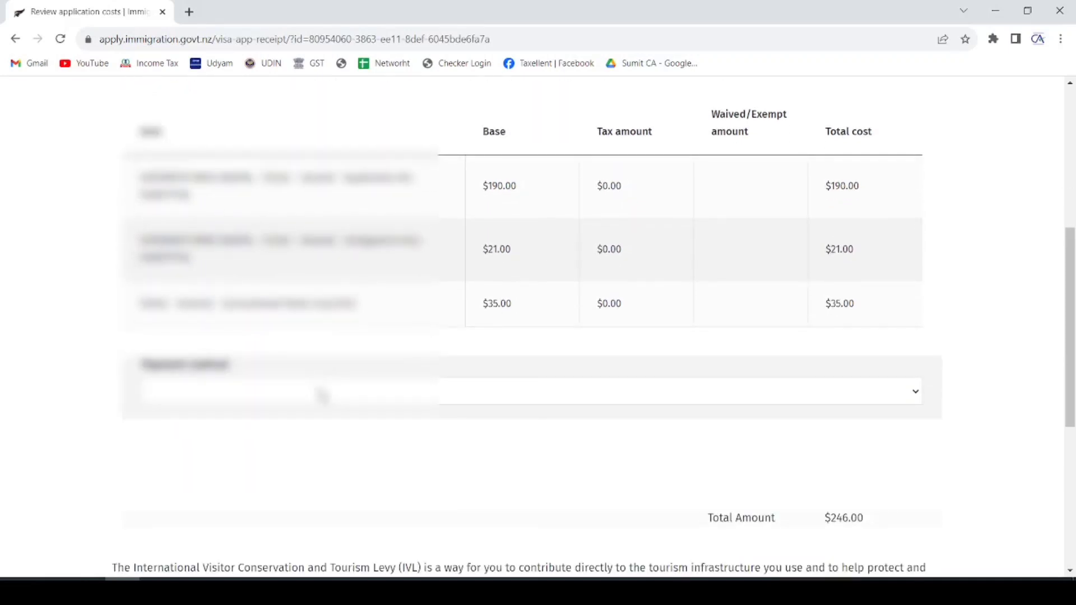
{"action": "scroll", "coordinate": [328, 388], "scroll_direction": "down", "scroll_amount": 1}
{"action": "double_click", "coordinate": [849, 447]}
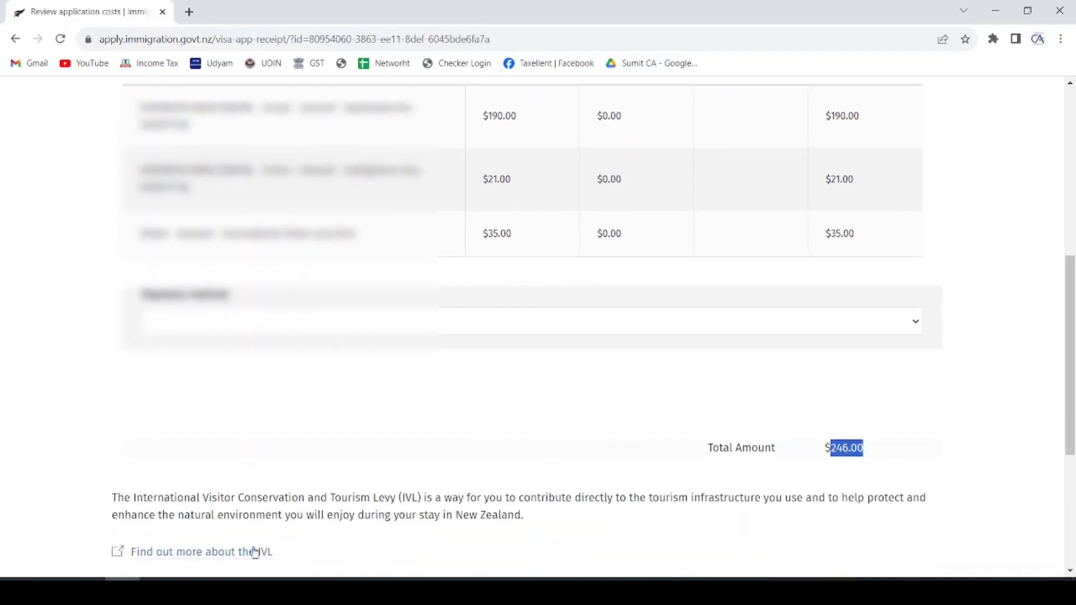
{"action": "left_click", "coordinate": [53, 592]}
{"action": "type", "text": "246"}
{"action": "type", "text": "*50"}
{"action": "key", "text": "Return"}
{"action": "left_click", "coordinate": [47, 280]}
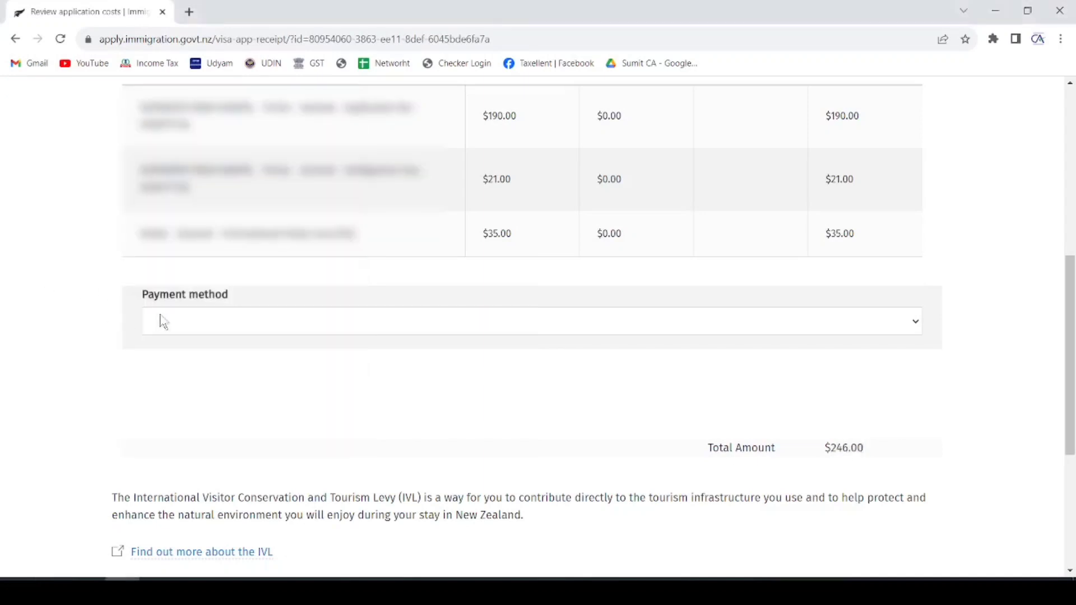
- Choose Credit or debit card as the payment method and continue to the card payment form
{"action": "left_click", "coordinate": [224, 332]}
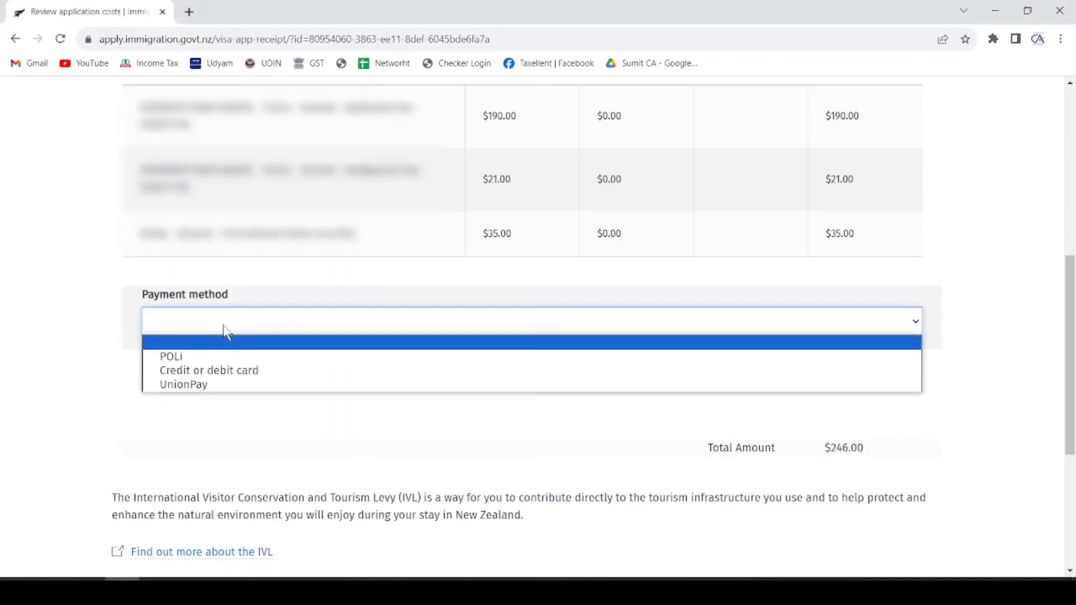
{"action": "left_click", "coordinate": [234, 372]}
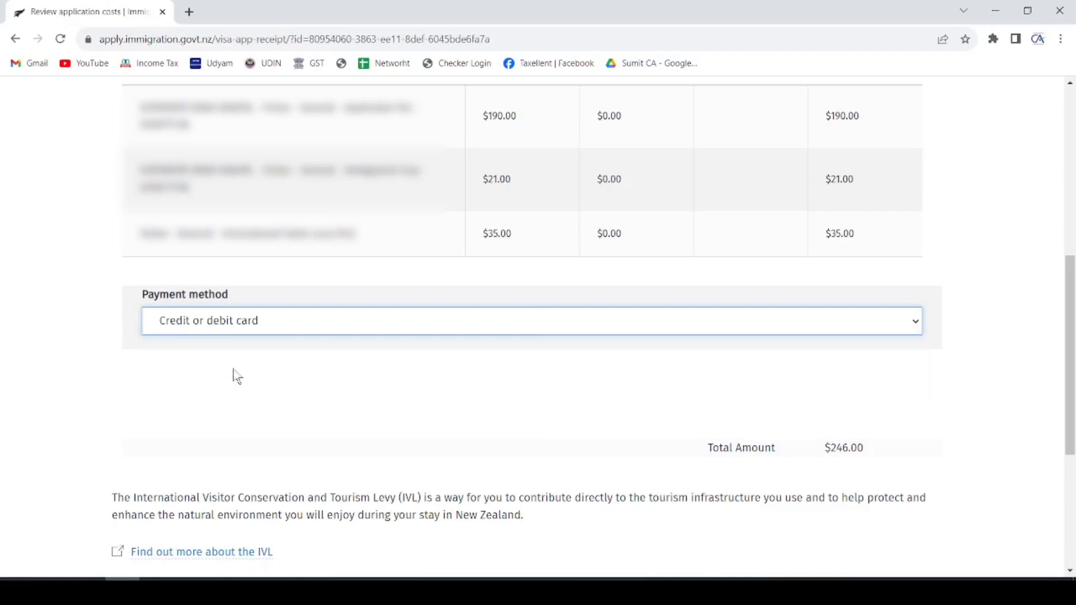
{"action": "scroll", "coordinate": [307, 305], "scroll_direction": "down", "scroll_amount": 5}
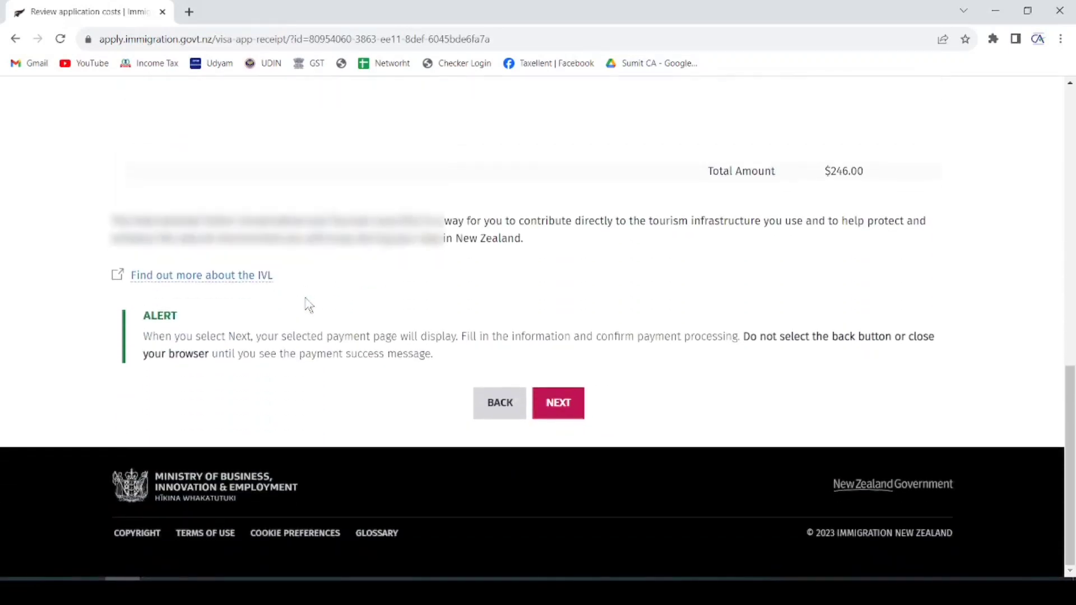
{"action": "left_click", "coordinate": [559, 403]}
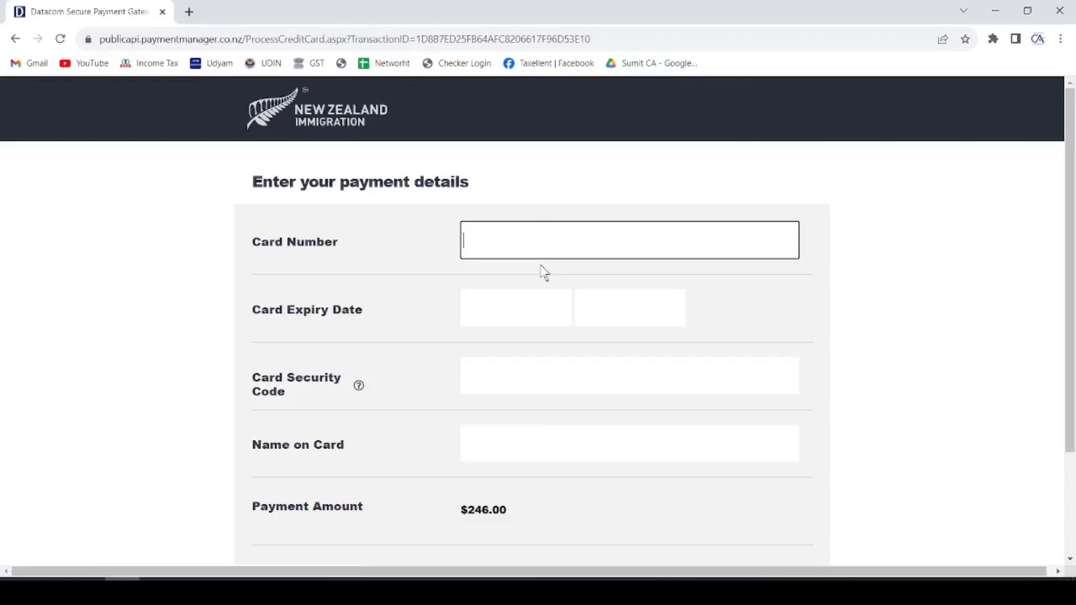
- Enter the card number, expiry, security code and name on card, pay $246.00, and decline saving the card
{"action": "left_click", "coordinate": [528, 305]}
{"action": "left_click", "coordinate": [506, 375]}
{"action": "scroll", "coordinate": [505, 374], "scroll_direction": "down", "scroll_amount": 1}
{"action": "left_click", "coordinate": [507, 372]}
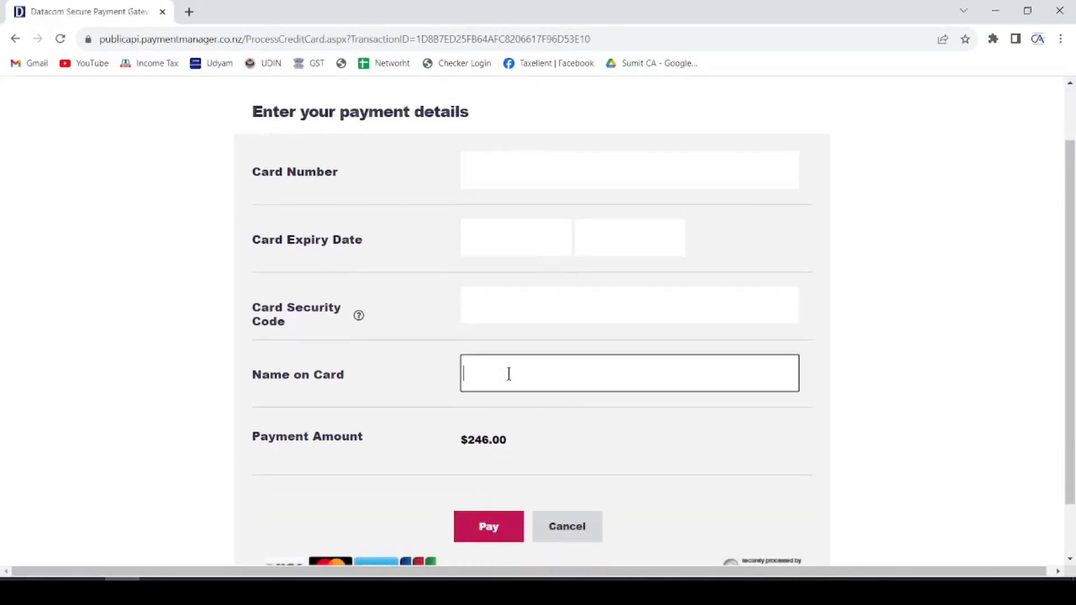
{"action": "scroll", "coordinate": [507, 373], "scroll_direction": "down", "scroll_amount": 1}
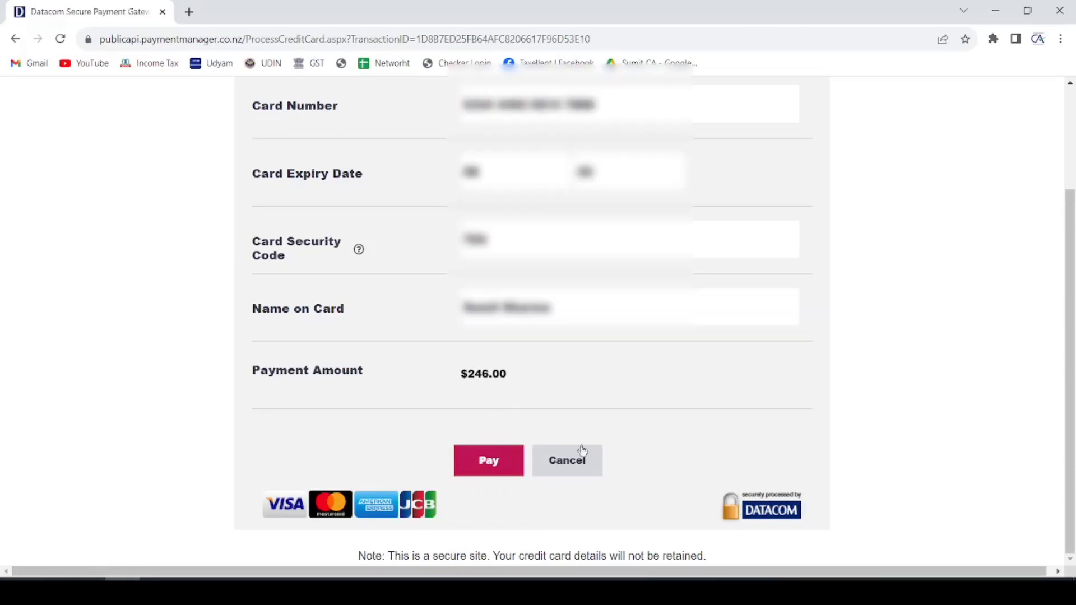
{"action": "left_click", "coordinate": [482, 475]}
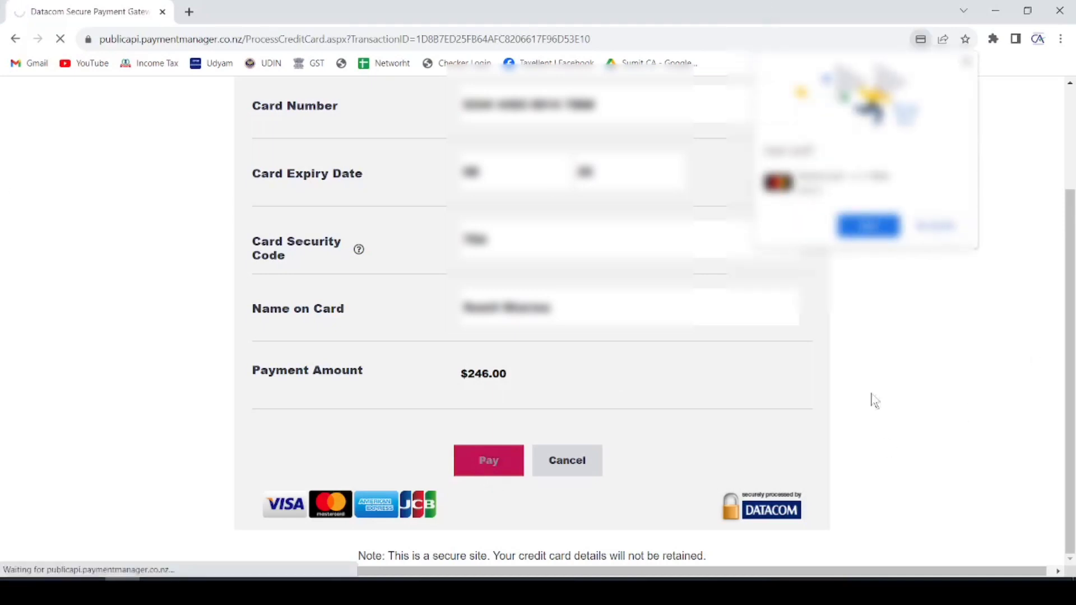
{"action": "left_click", "coordinate": [942, 231]}
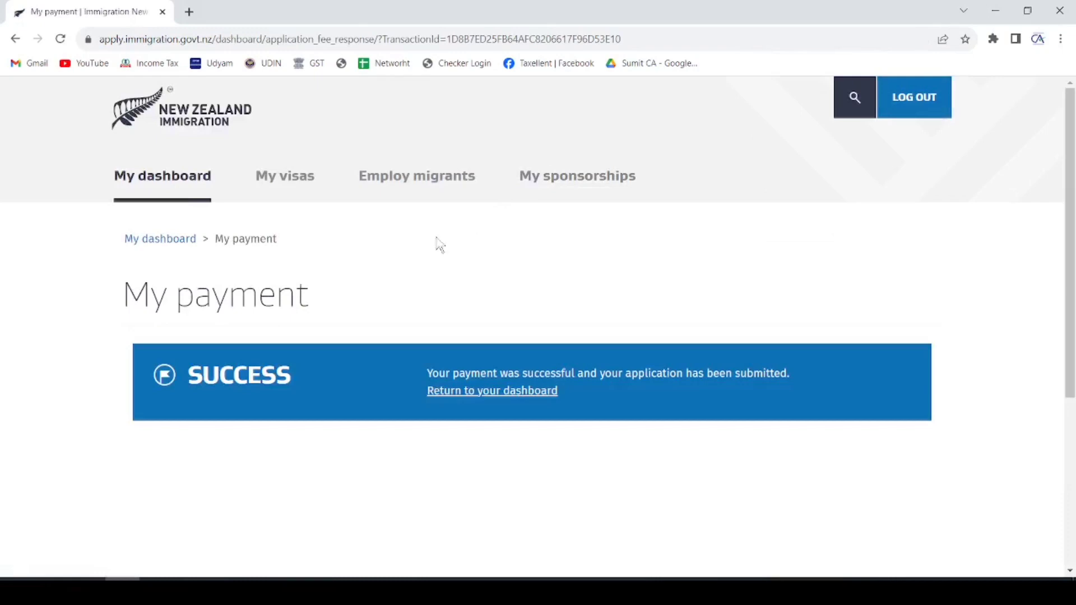
- Review the SUCCESS payment message, then return to the Immigration Online dashboard
{"action": "double_click", "coordinate": [211, 376]}
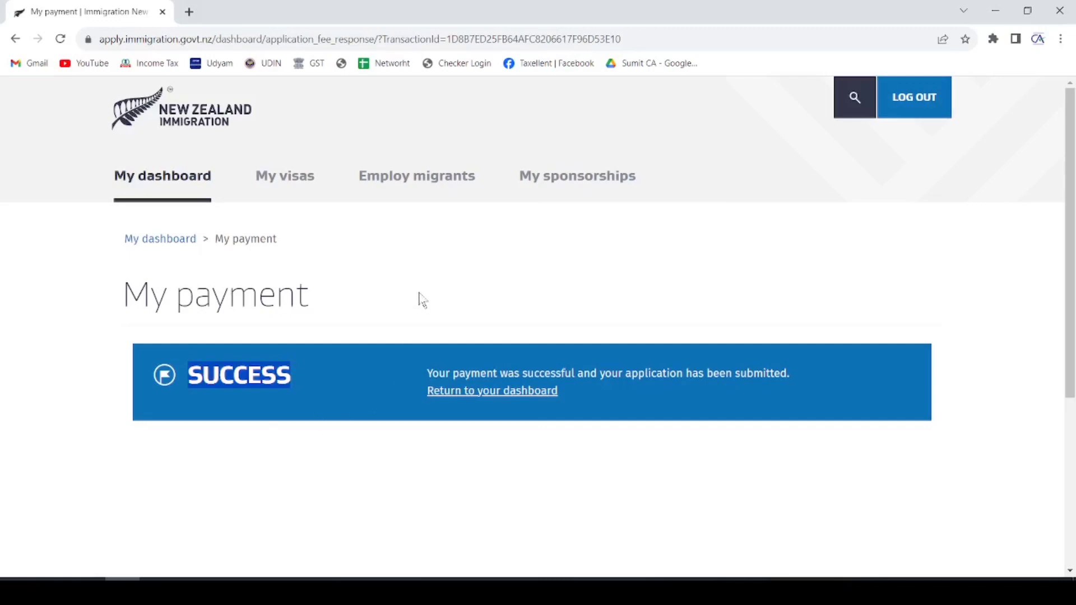
{"action": "left_click_drag", "start_coordinate": [428, 373], "coordinate": [793, 376]}
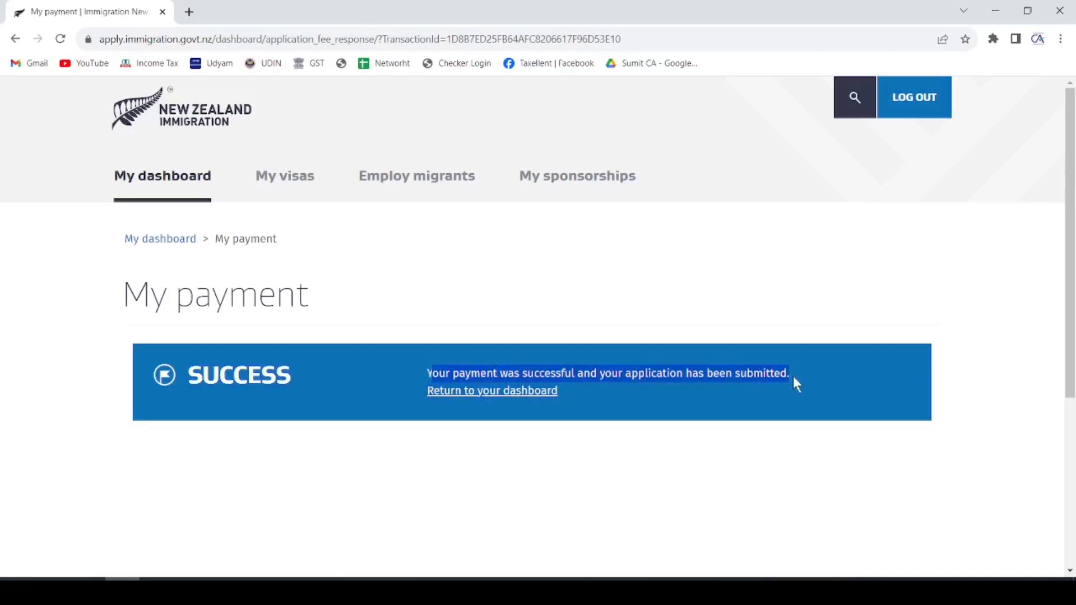
{"action": "left_click", "coordinate": [492, 392]}
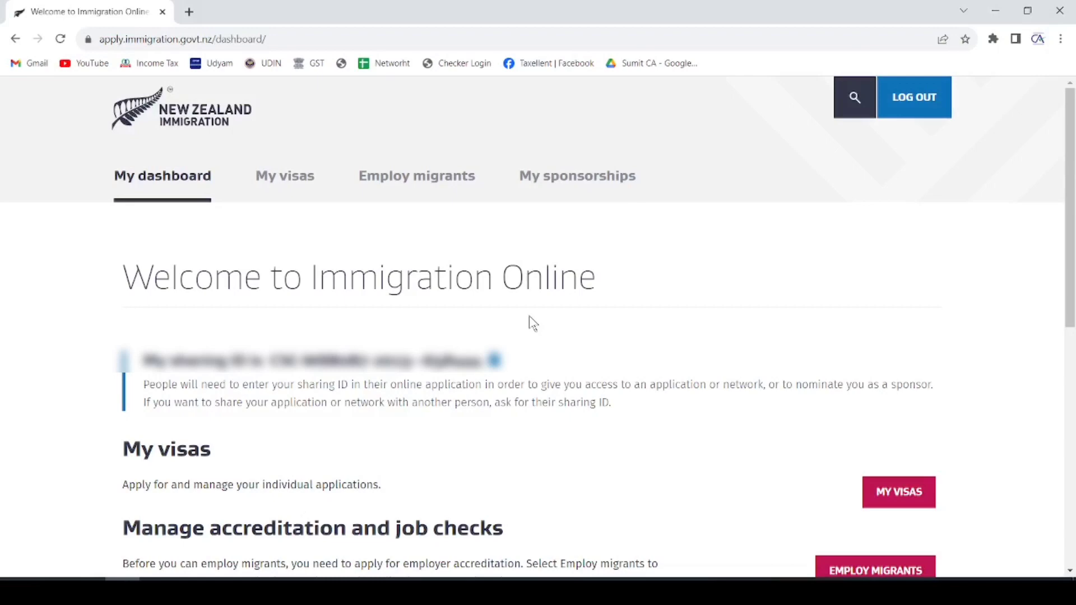
- Go to My visas and scroll down to the Submitted applications list
{"action": "scroll", "coordinate": [543, 310], "scroll_direction": "down", "scroll_amount": 2}
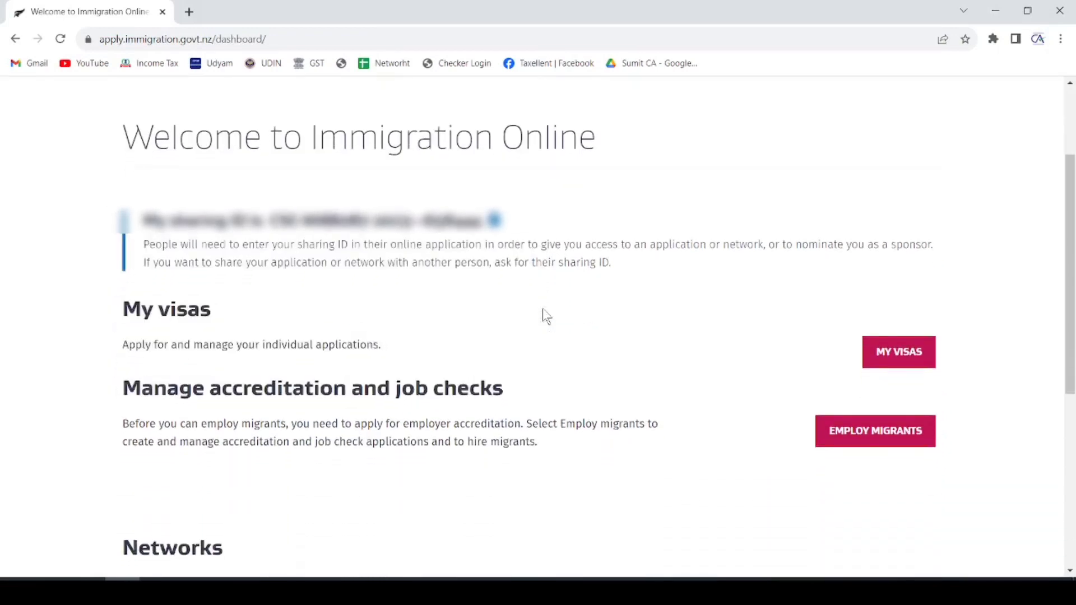
{"action": "scroll", "coordinate": [543, 312], "scroll_direction": "down", "scroll_amount": 2}
{"action": "left_click", "coordinate": [884, 213]}
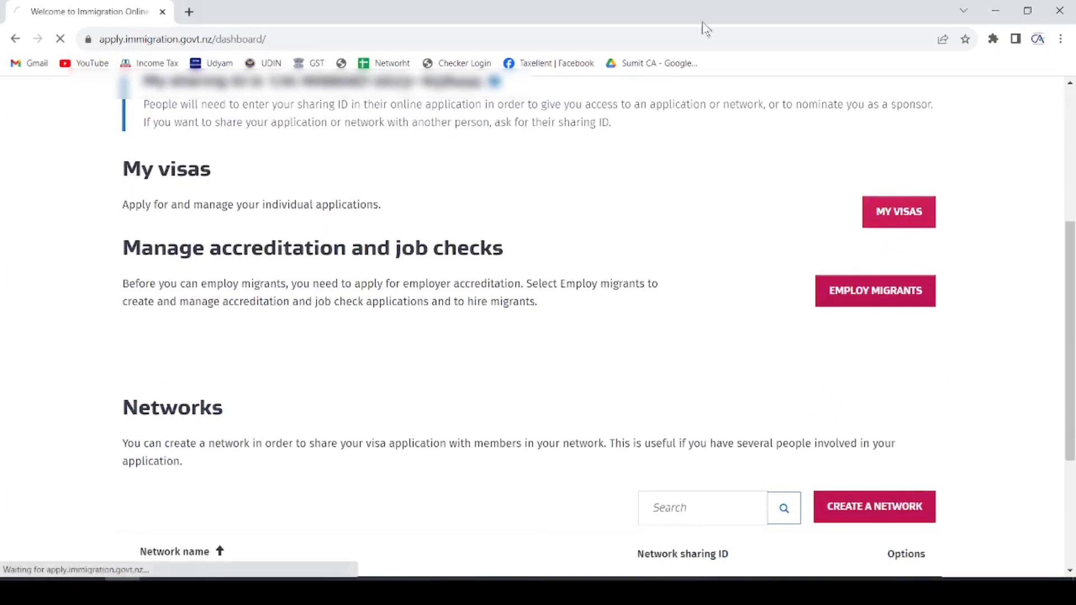
{"action": "scroll", "coordinate": [527, 225], "scroll_direction": "down", "scroll_amount": 1}
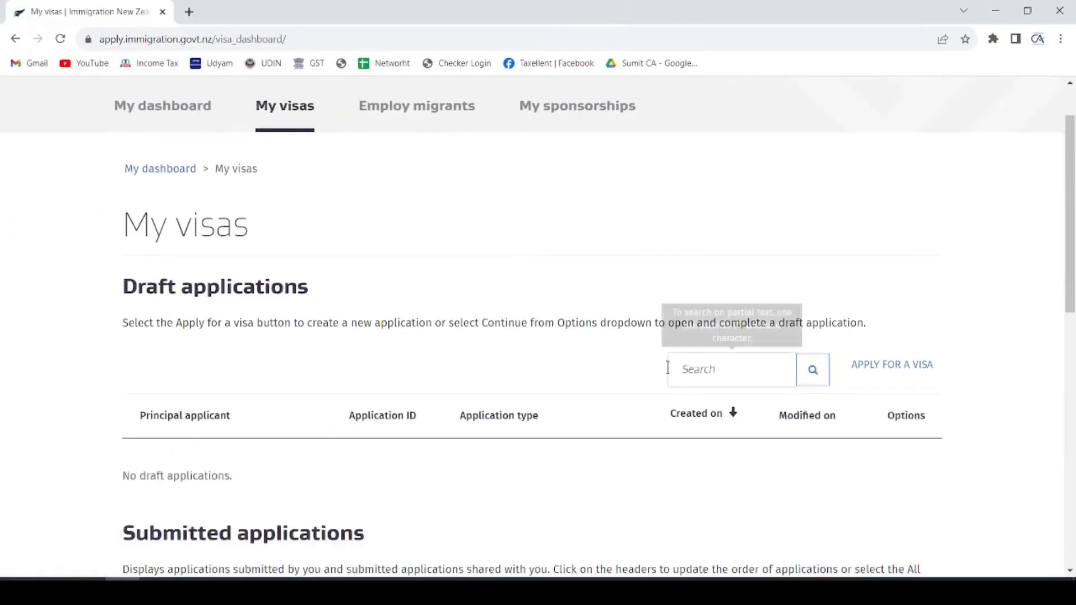
{"action": "scroll", "coordinate": [612, 286], "scroll_direction": "down", "scroll_amount": 5}
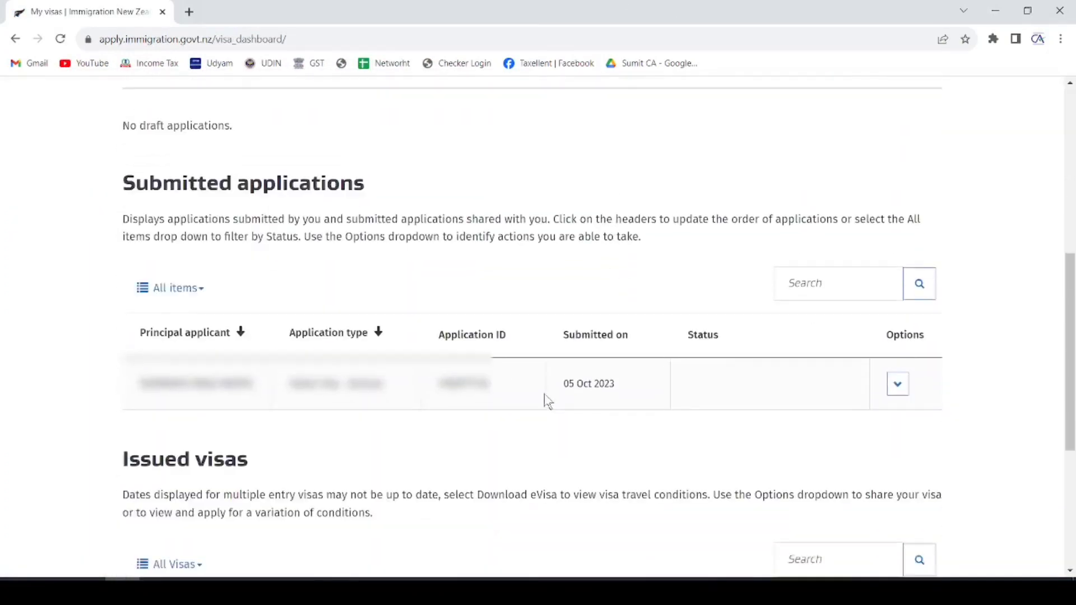
- Check the 05 Oct 2023 submission date and its Options list, then scroll to Issued visas
{"action": "left_click_drag", "start_coordinate": [564, 383], "coordinate": [624, 388]}
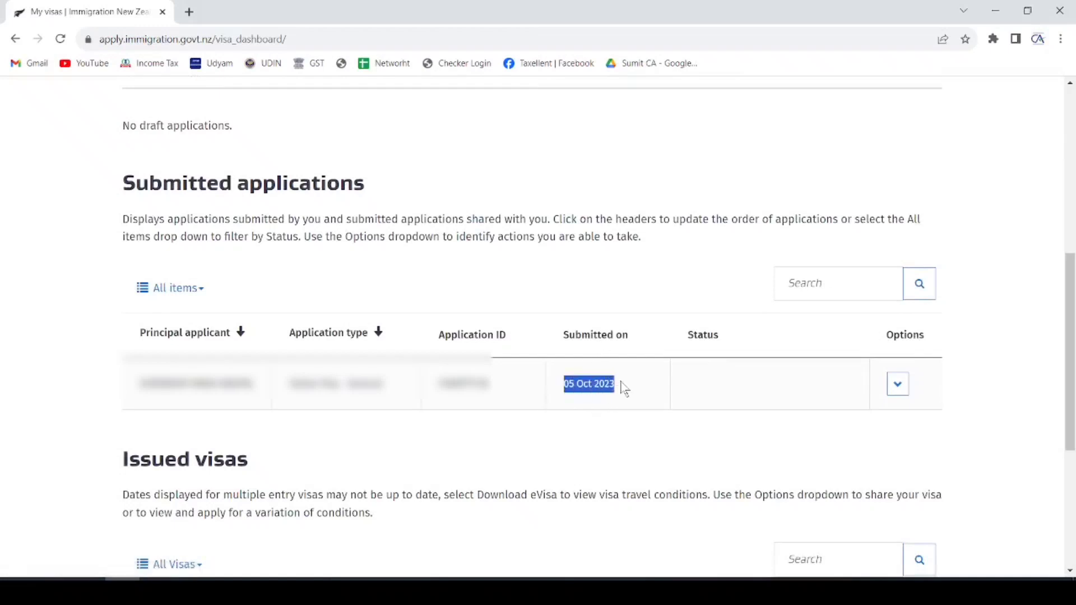
{"action": "left_click", "coordinate": [706, 380]}
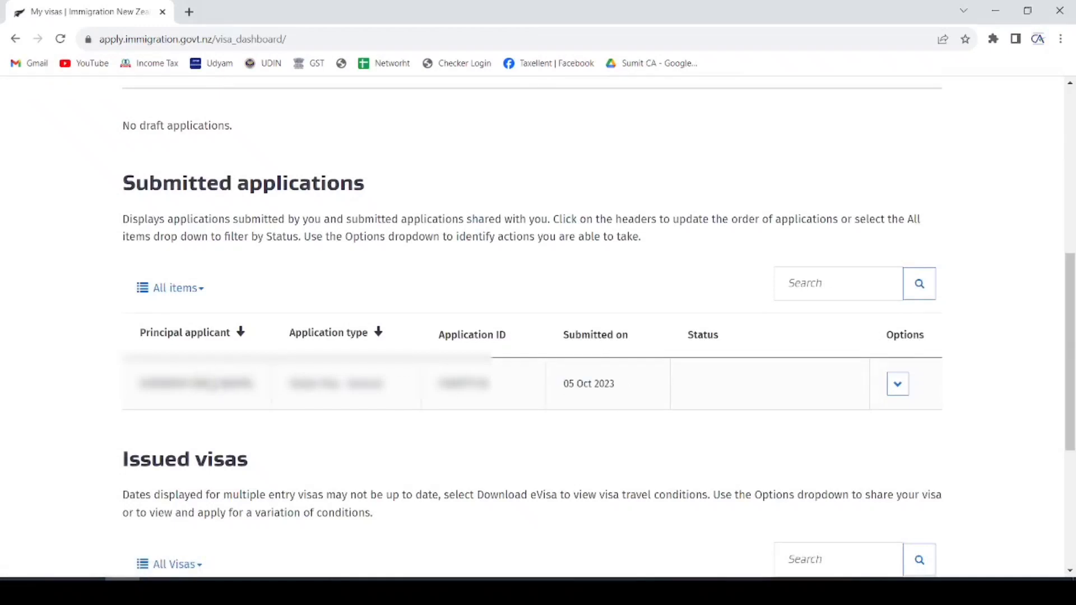
{"action": "left_click", "coordinate": [898, 386]}
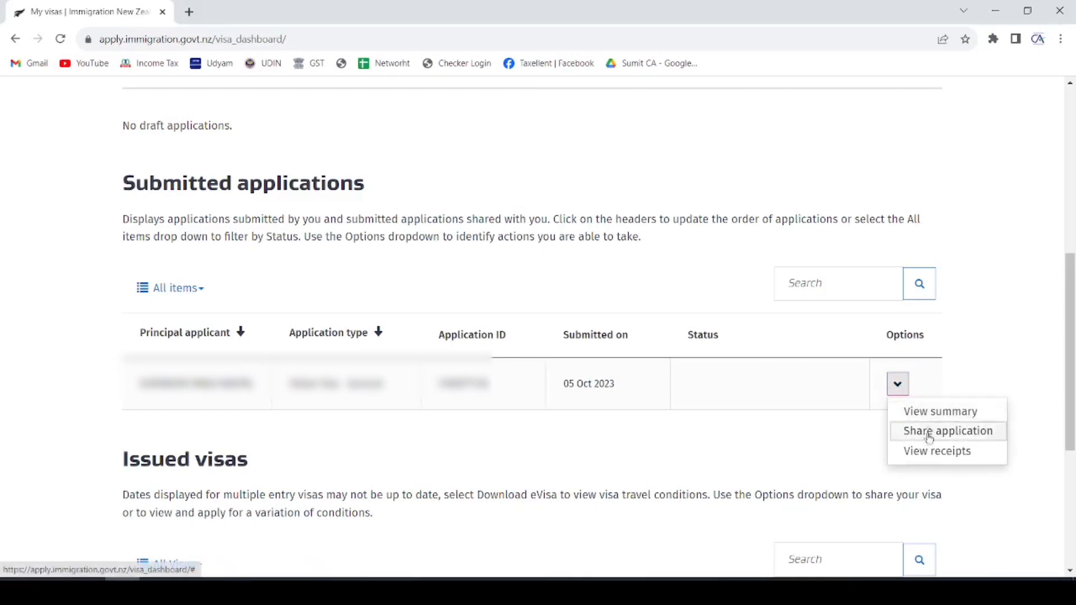
{"action": "left_click", "coordinate": [796, 462]}
{"action": "scroll", "coordinate": [719, 403], "scroll_direction": "down", "scroll_amount": 1}
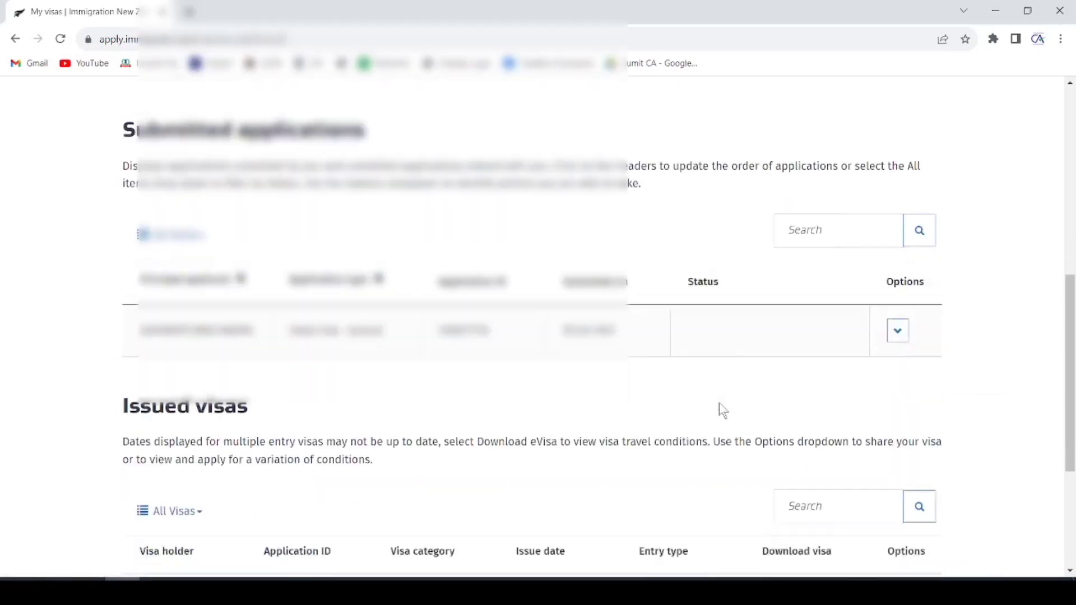
{"action": "scroll", "coordinate": [719, 404], "scroll_direction": "down", "scroll_amount": 4}
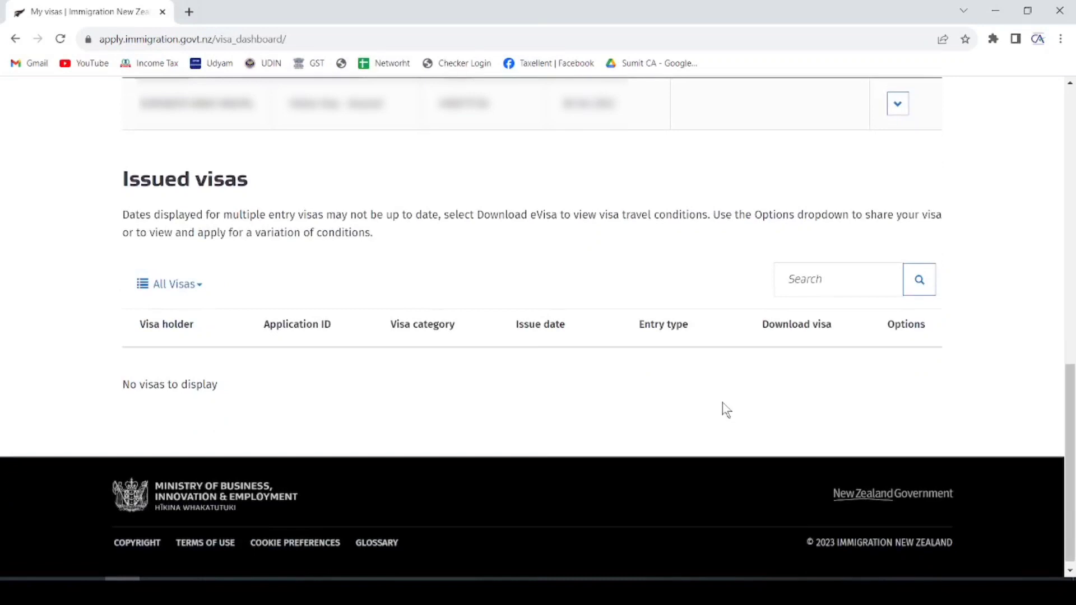